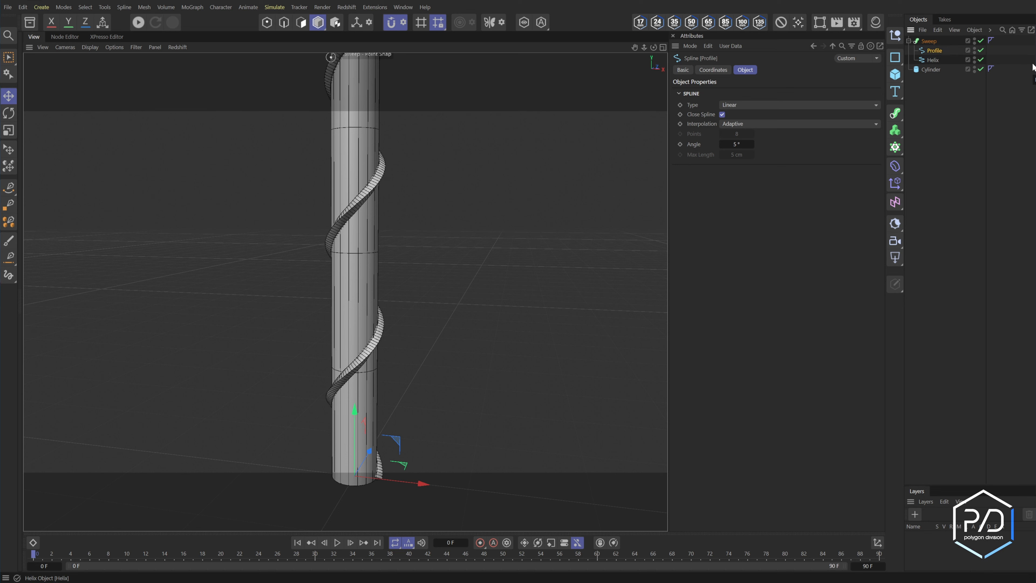
- Rename the Sweep object as Coil
left_click(908, 41)
double_click(928, 41)
type("Coil")
key("Return")
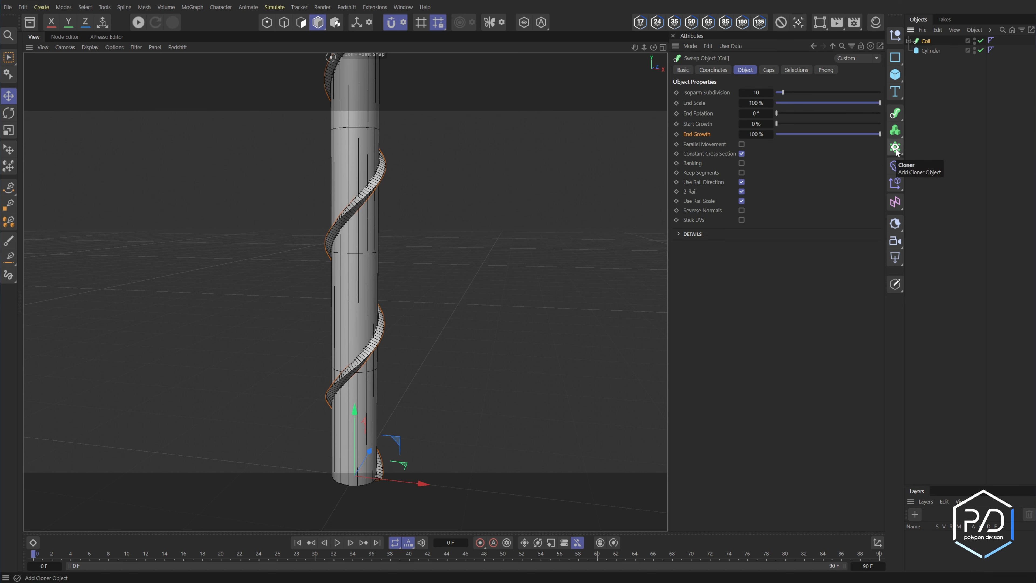
- Place the Coil inside a new Cloner in Radial mode with a count of 4
left_click(894, 147, "alt")
left_click(766, 92)
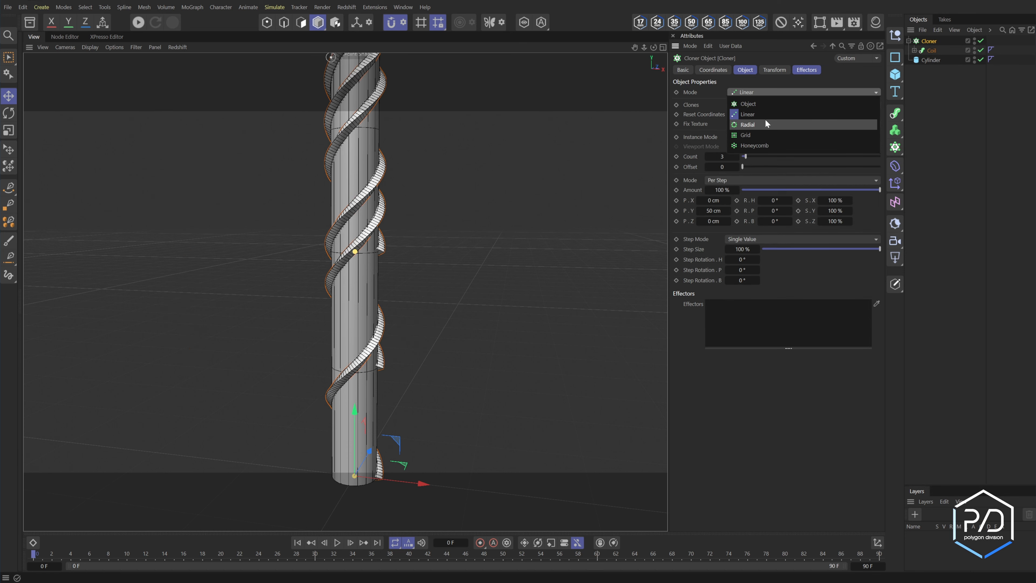
left_click(765, 120)
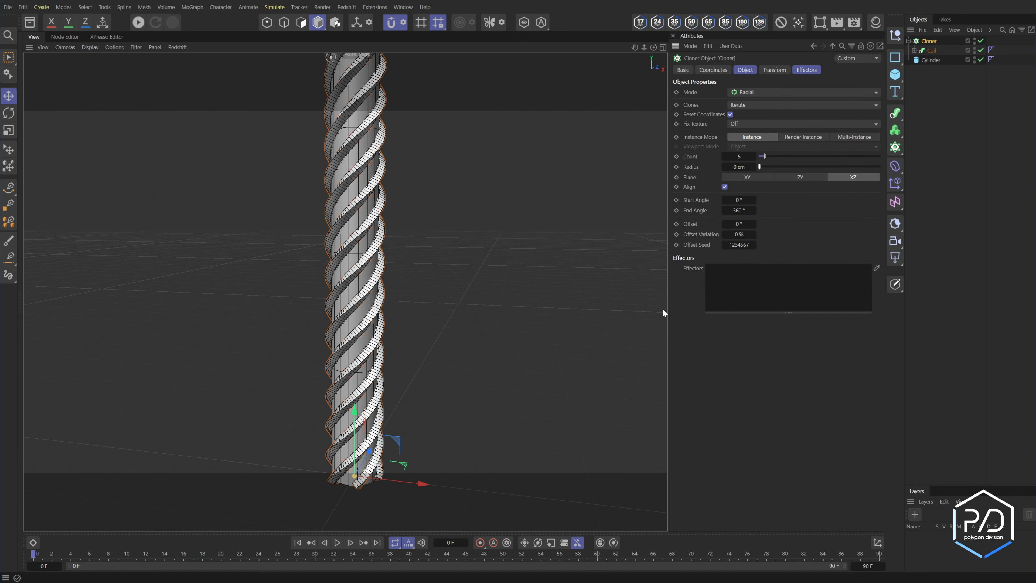
left_click(724, 156)
key("h")
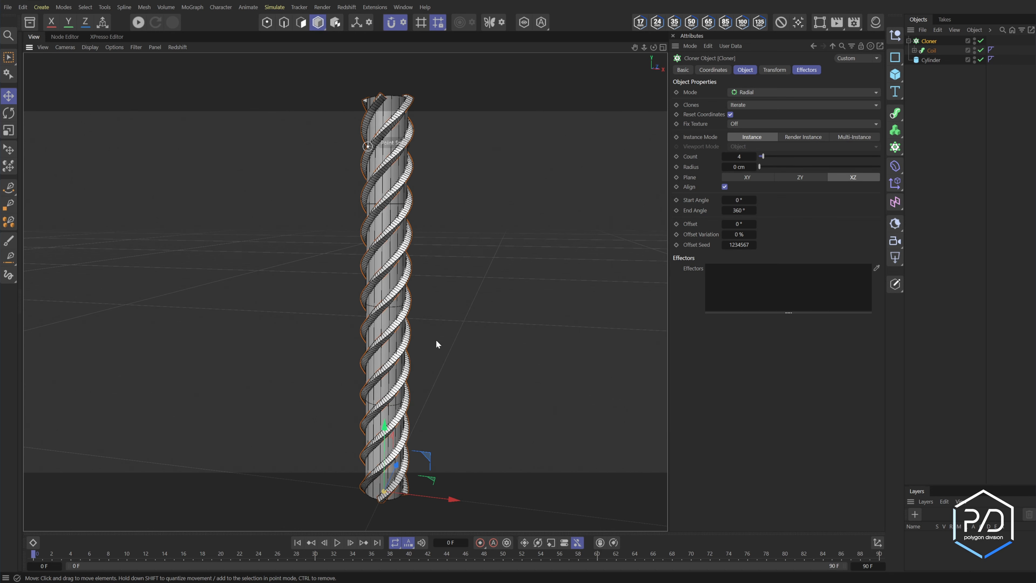
- Set the cylinder's height segments to 24 and its rotation segments to 32
left_click(909, 41)
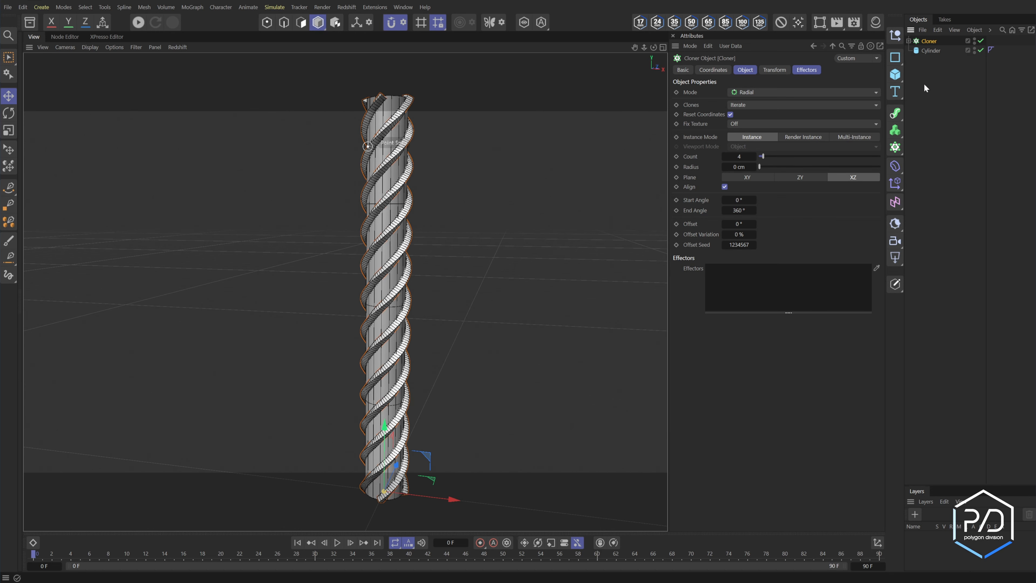
left_click(925, 51)
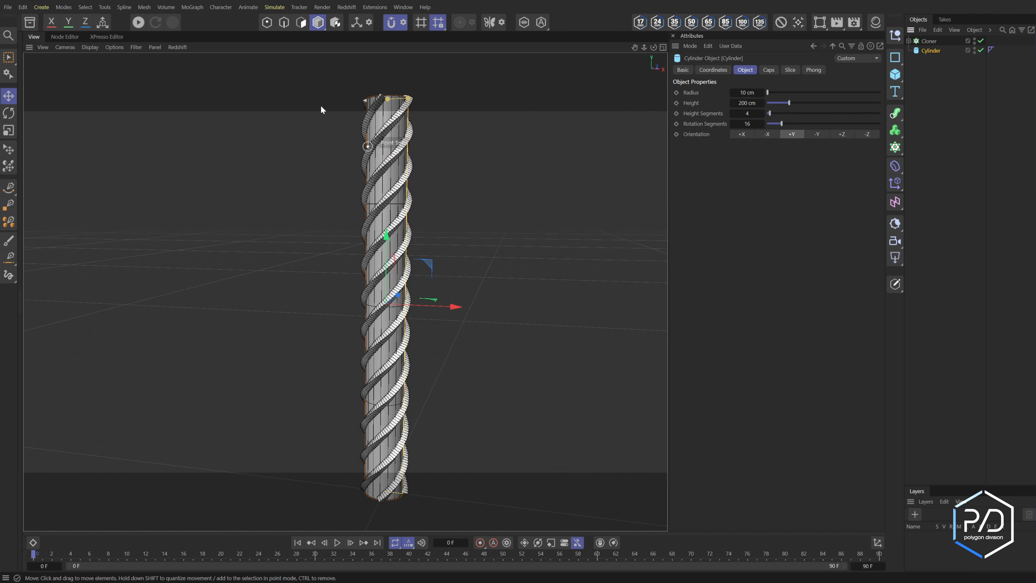
key("o")
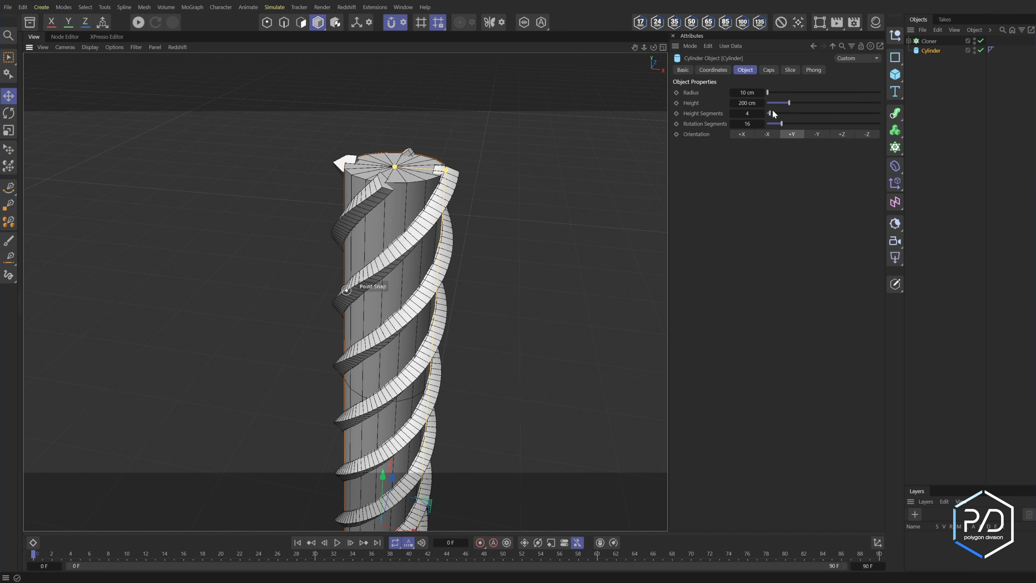
mouse_move(773, 114)
left_mouse_down()
mouse_move(790, 114)
mouse_move(760, 121)
left_mouse_up()
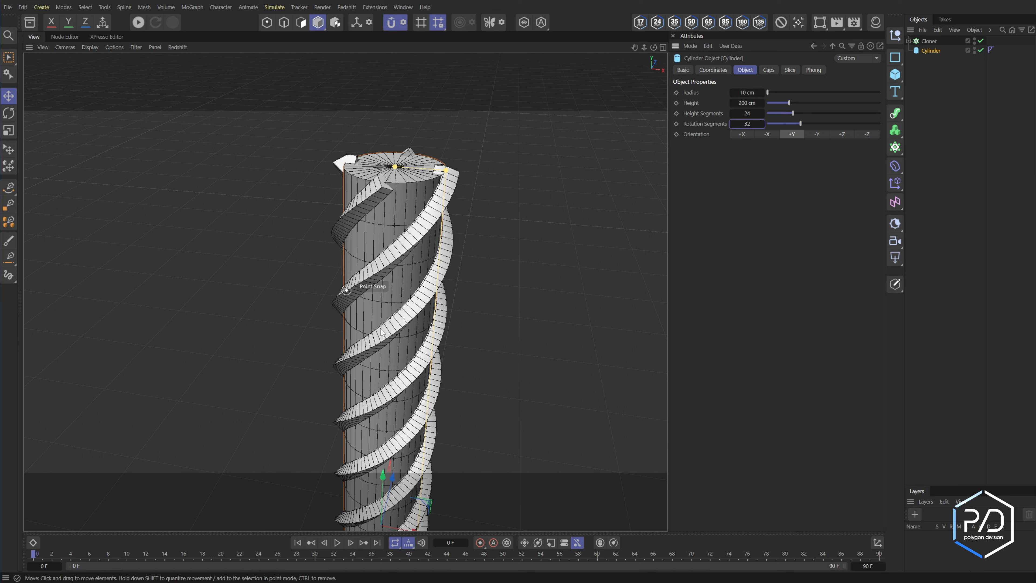
- Make the cylinder editable and select all polygons of its top cap
key("c")
left_click(301, 22)
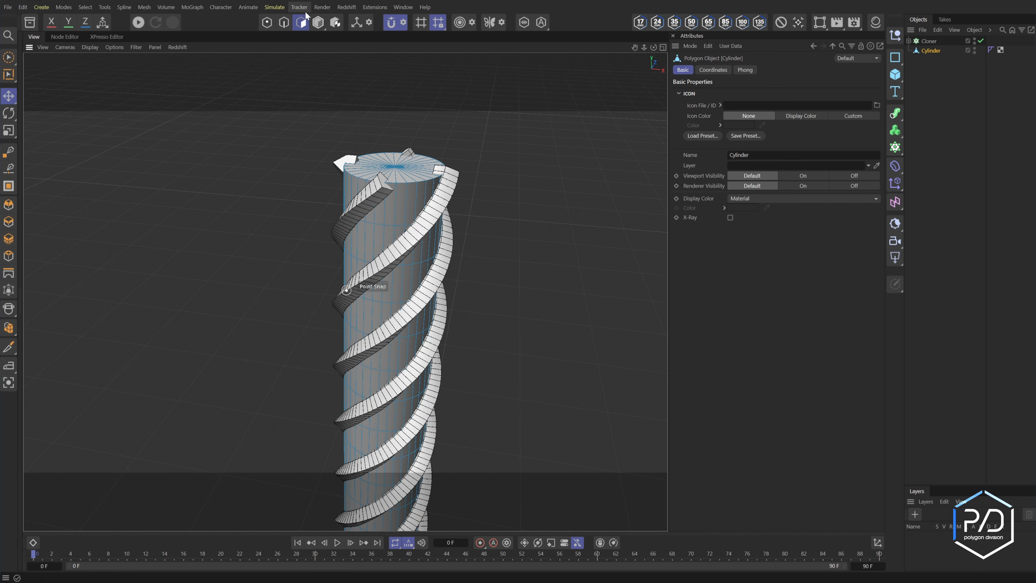
key("space")
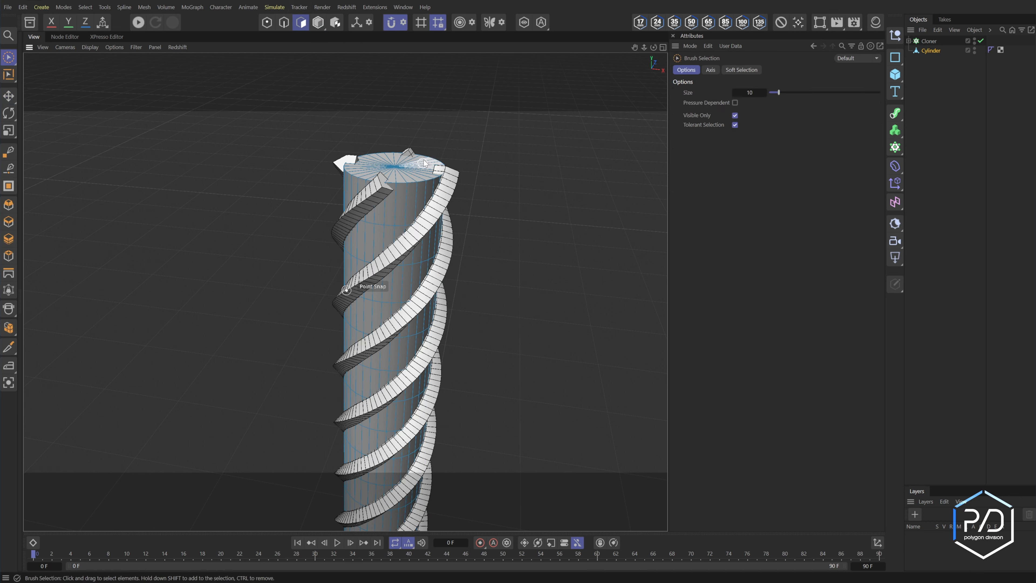
left_click_drag(415, 172, 402, 158)
- Extrude the cylinder's top cap upward and scale it down to form a tapered tip
key("d")
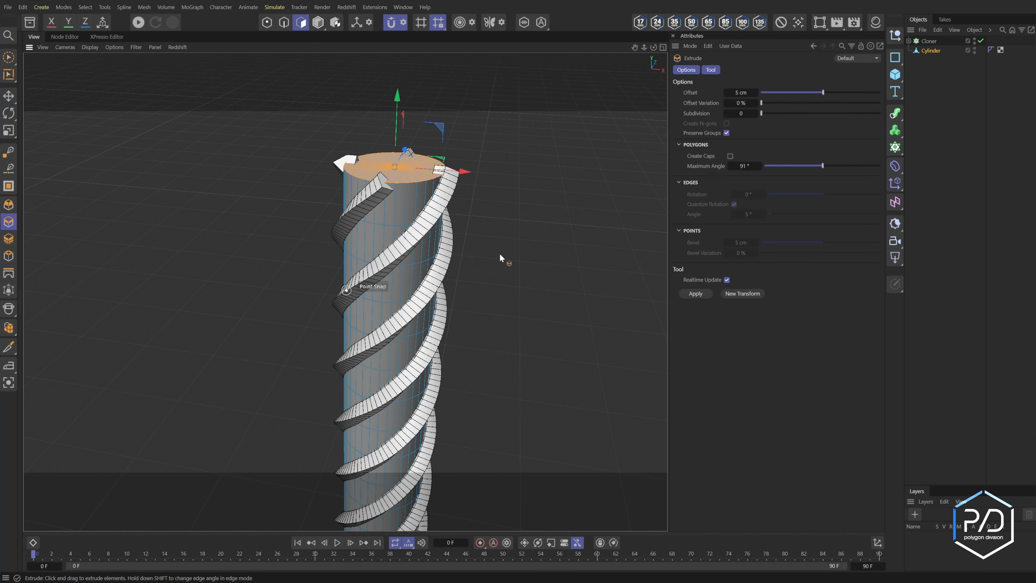
mouse_move(499, 253)
left_mouse_down()
mouse_move(493, 264)
mouse_move(217, 190)
left_mouse_up()
key("t")
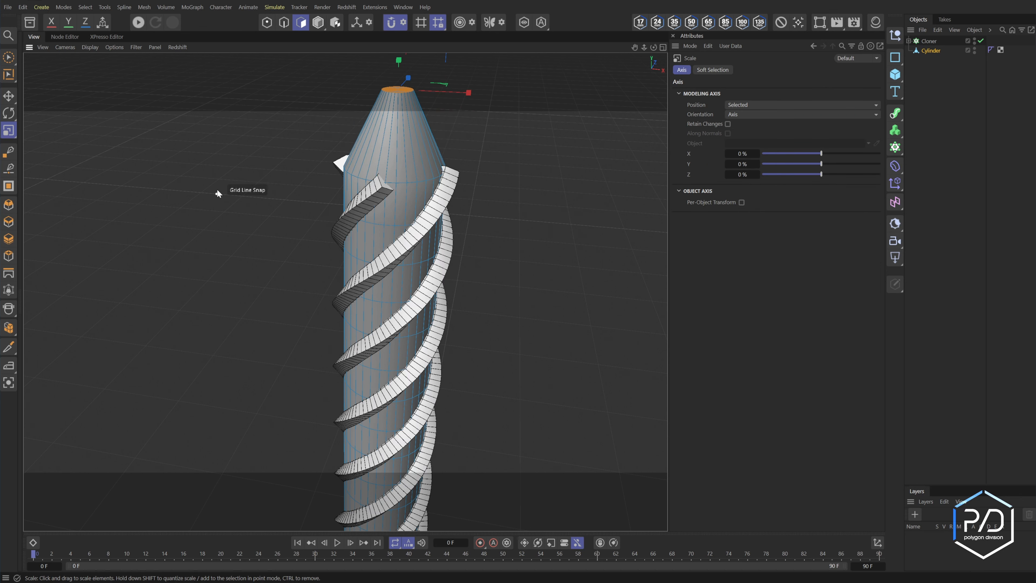
key("e")
left_click_drag(352, 248, 363, 224, "alt")
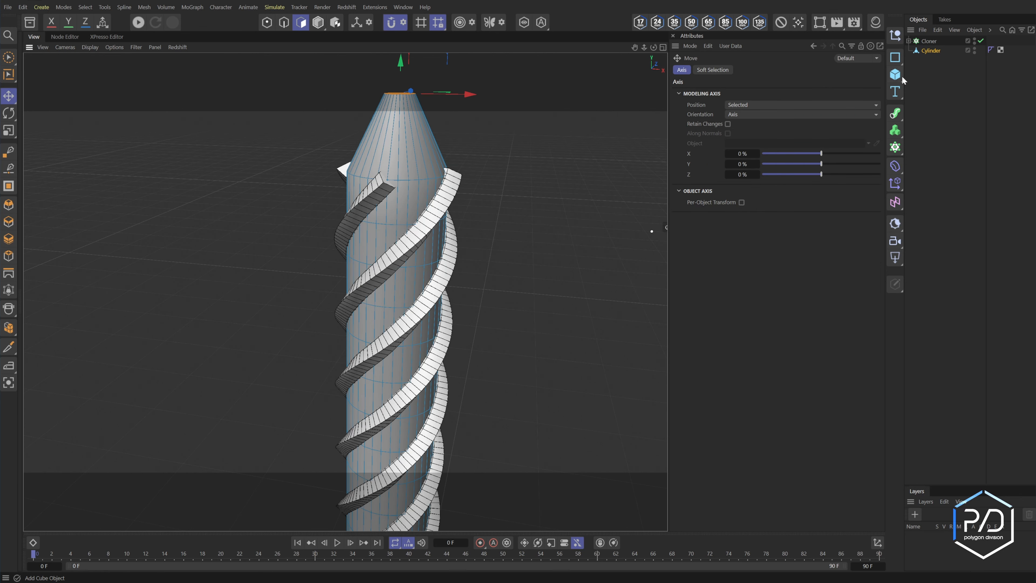
- Taper the upper end of the Coil by adding a point to its Scale curve and lowering the curve's end point
left_click(909, 40)
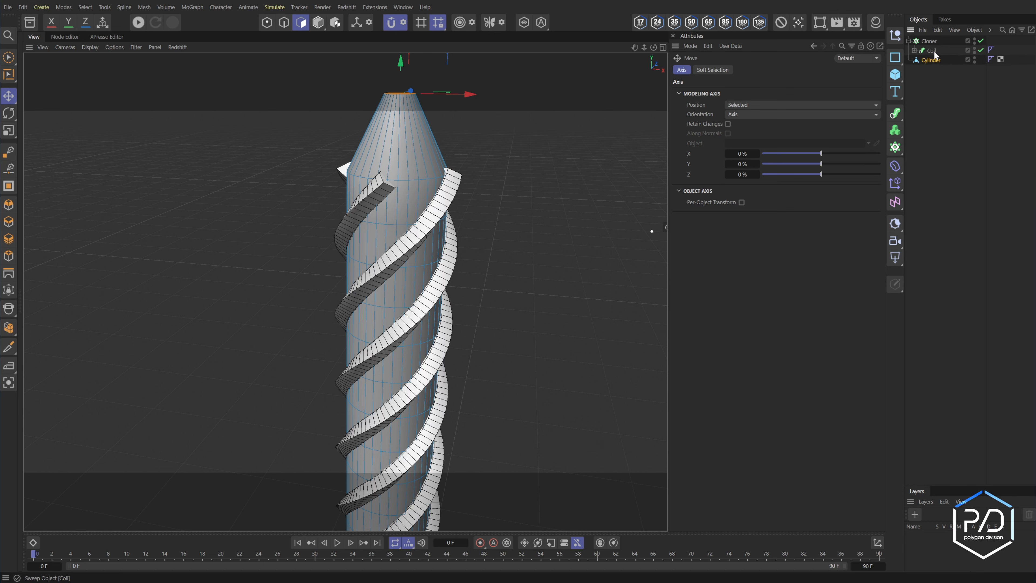
left_click(933, 50)
left_click(692, 234)
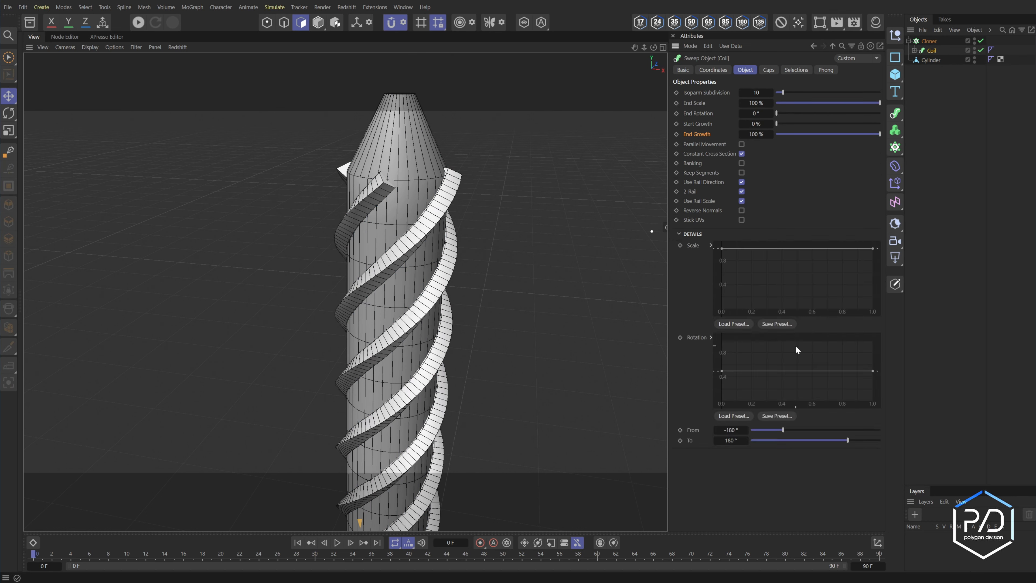
left_click(843, 249, "ctrl")
left_click_drag(872, 248, 876, 291)
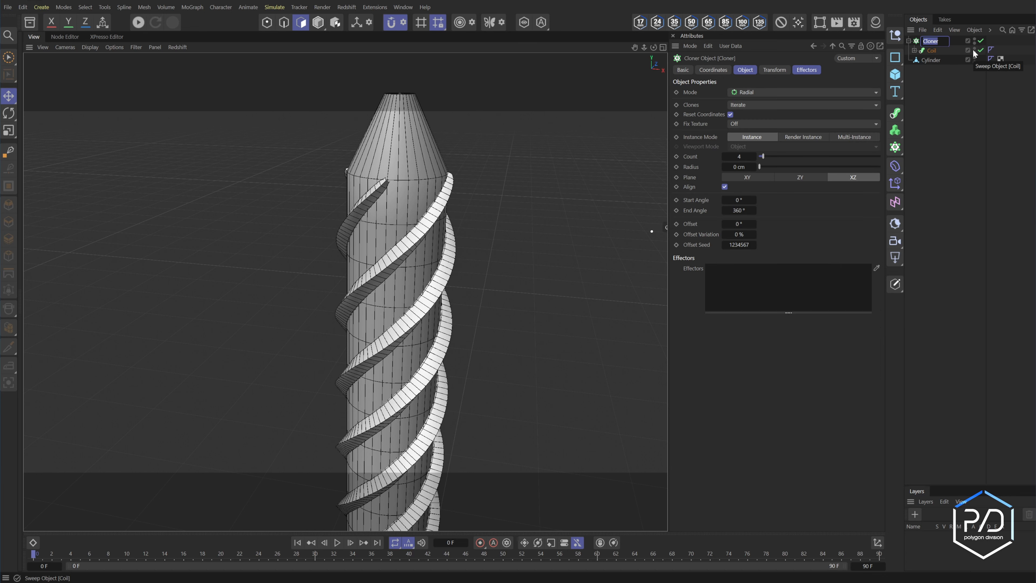
- Rename the Cloner as Coils and the cylinder as Stick
left_click(934, 59)
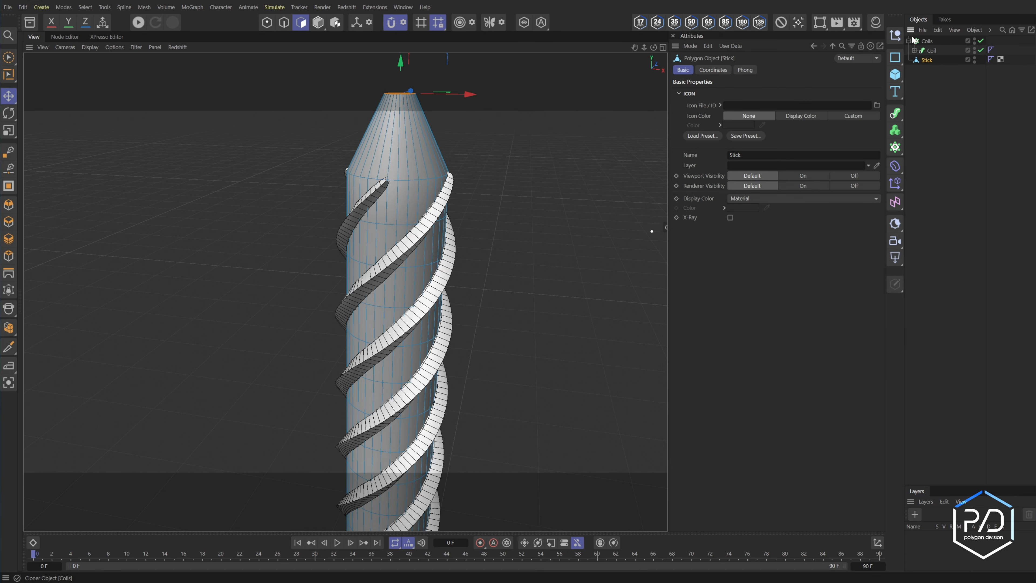
left_click(908, 41)
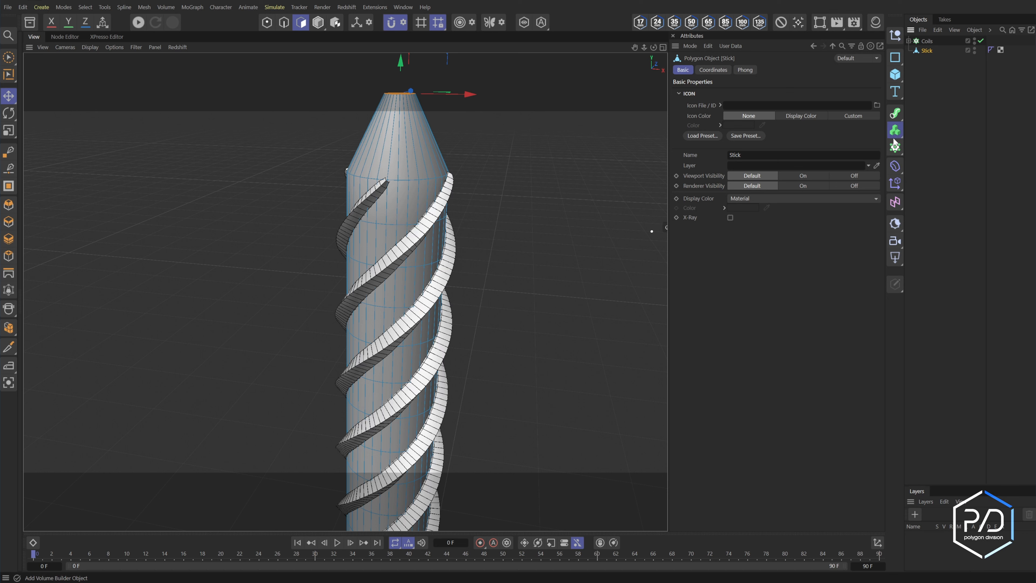
- Add a Volume Builder inside a Volume Mesher and place Coils and Stick inside the Volume Builder
left_click(895, 130)
left_click(924, 142)
left_click(895, 131)
left_click(920, 158, "alt")
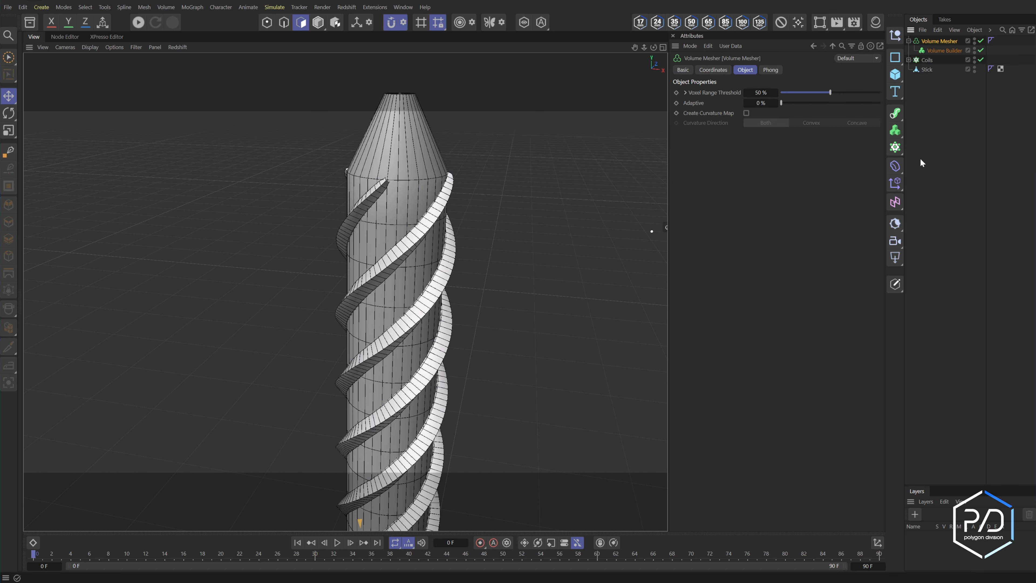
left_click(926, 60)
left_click_drag(929, 84, 941, 51)
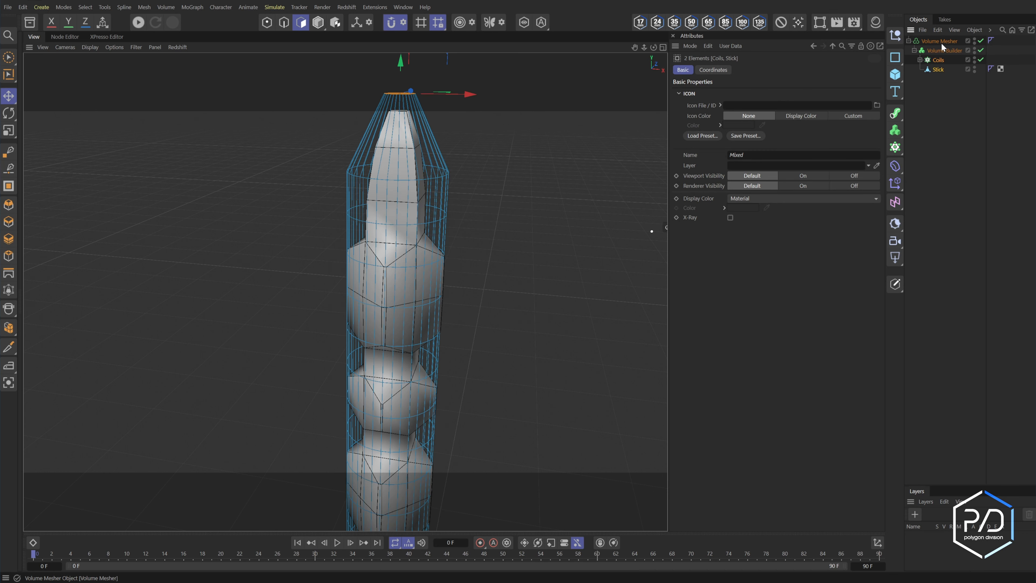
- Set the Volume Builder's voxel size to 1 cm and display the model in Gouraud shading without wireframe lines
left_click(940, 41)
left_click(929, 52)
double_click(735, 102)
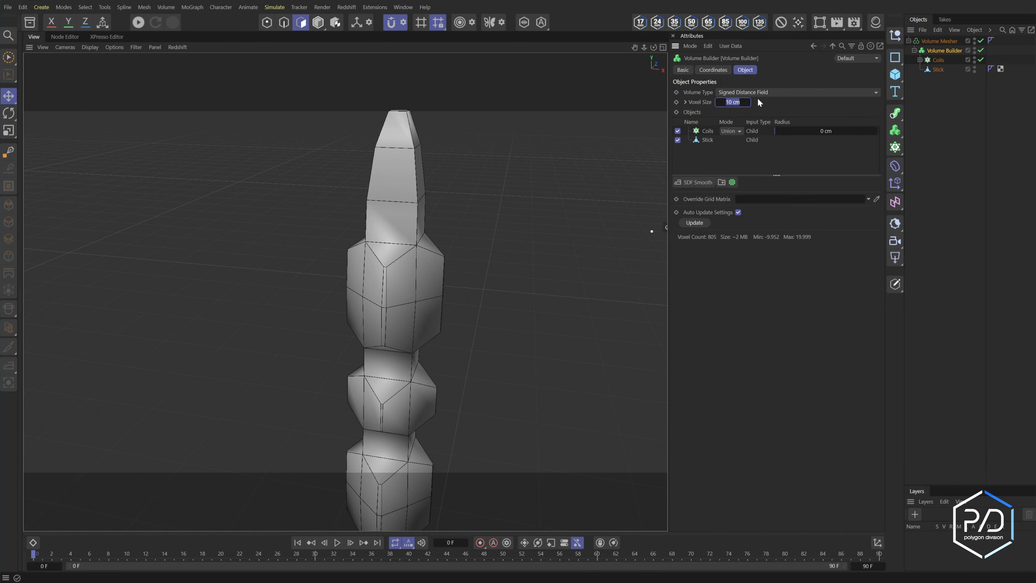
type("1")
key("Return")
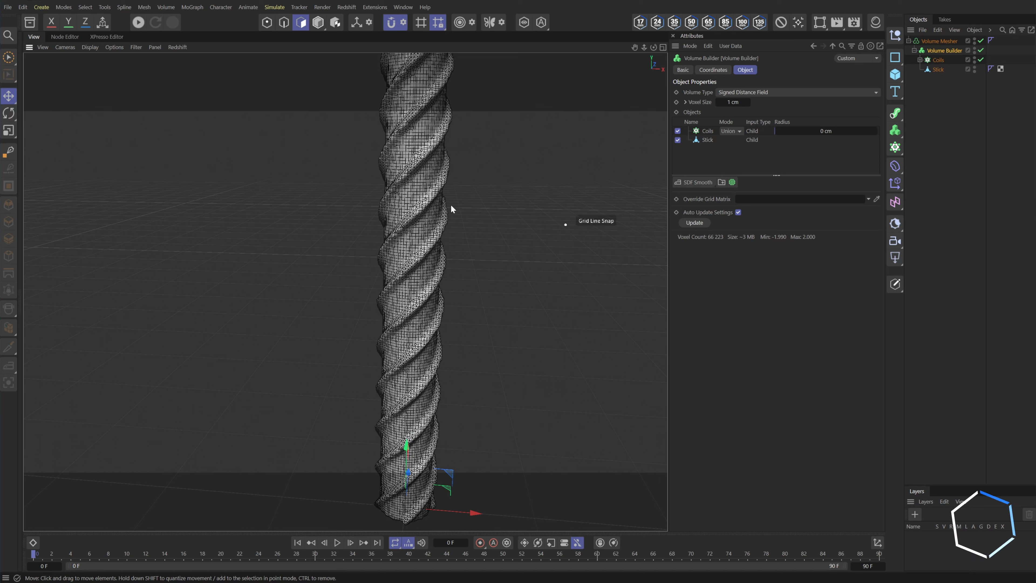
key("n")
key("a")
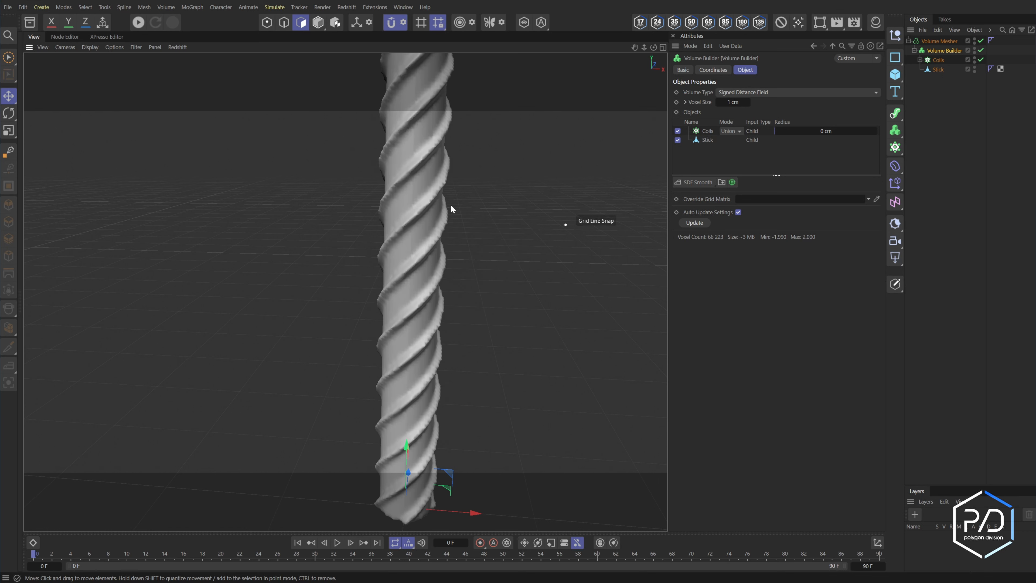
- Scale up the Coil's Profile spline in model mode to thicken the spiral ridges
left_click(920, 60)
left_click(926, 69)
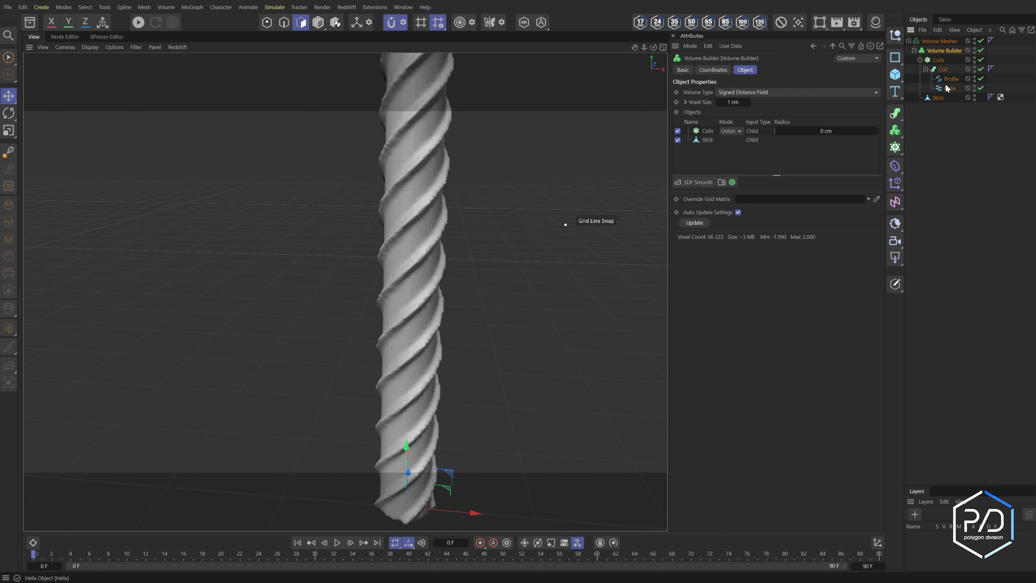
left_click(950, 80)
key("t")
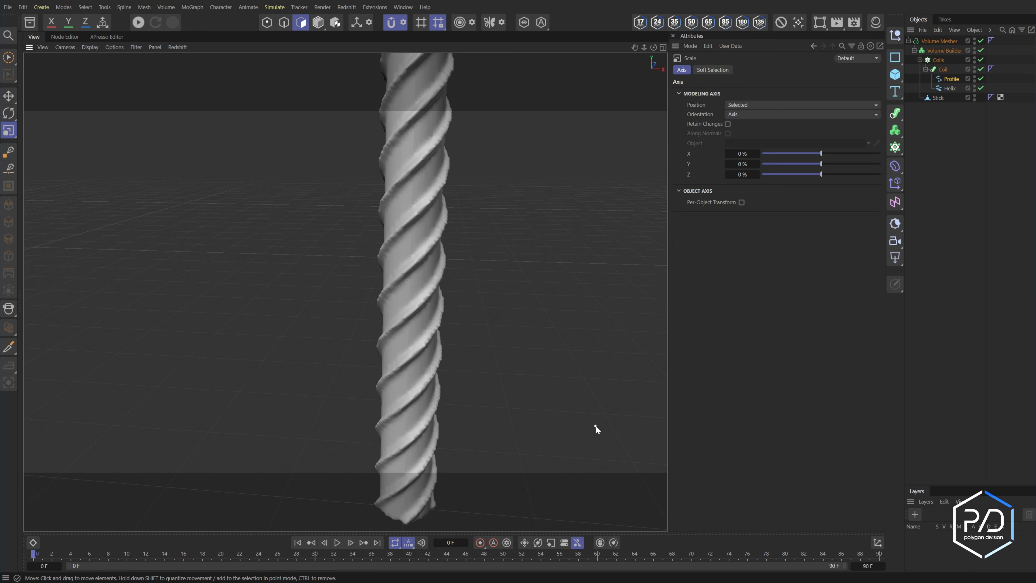
left_click(306, 6)
left_click(306, 7)
left_click(318, 22)
left_click_drag(469, 204, 528, 204)
left_click_drag(509, 516, 523, 506)
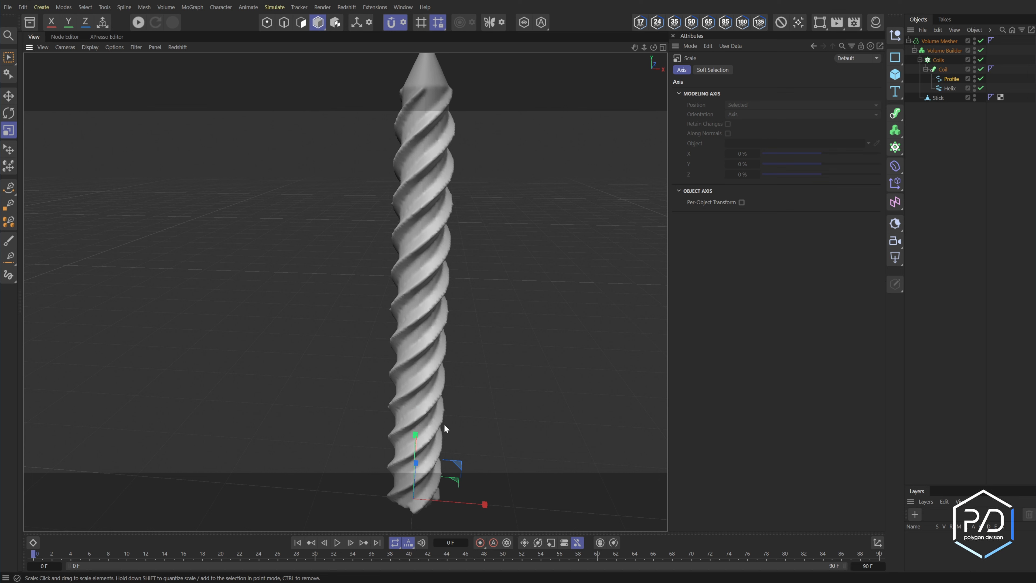
- Change the Volume Builder's volume type to Fog and add a Fog Smooth filter with a voxel distance of 1
left_click(944, 50)
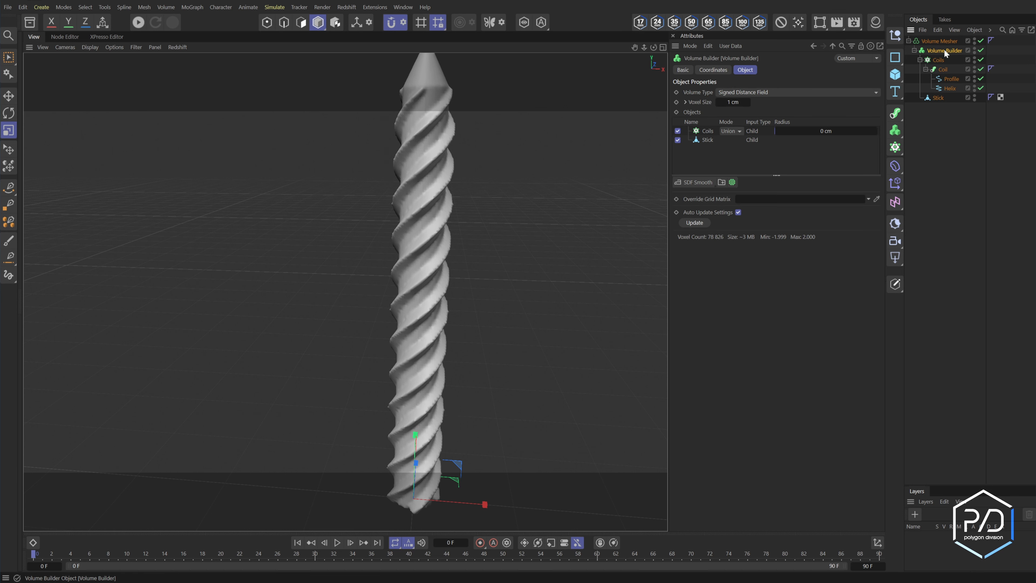
left_click(913, 50)
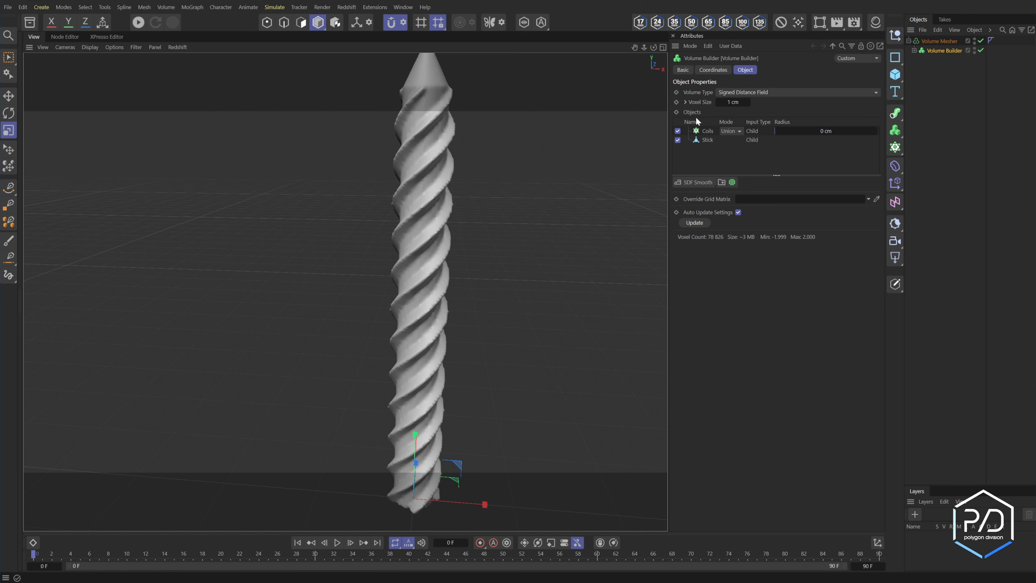
left_click(756, 90)
left_click(748, 114)
left_click(699, 183)
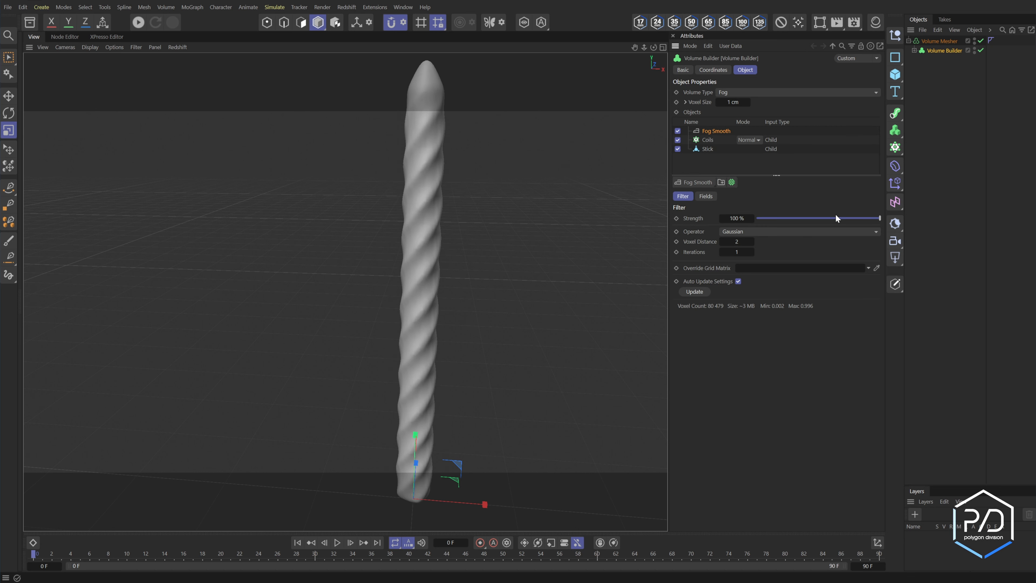
left_click_drag(835, 214, 818, 223)
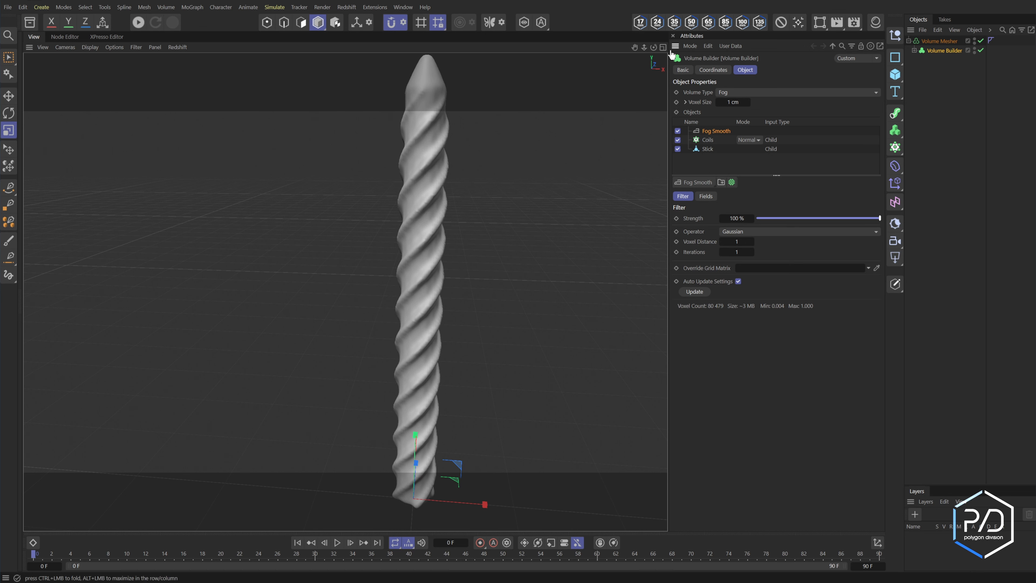
- Group the Volume Mesher under a null and rename the null as Wax
scroll(345, 292, "down", 3)
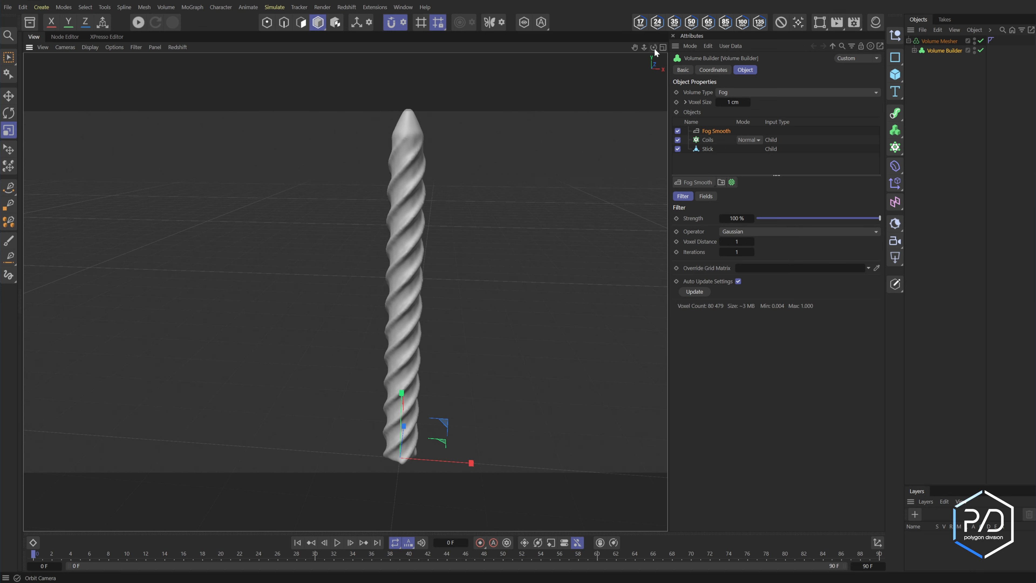
mouse_move(653, 49)
left_mouse_down()
mouse_move(675, 44)
mouse_move(665, 41)
left_mouse_up()
scroll(415, 302, "up", 3)
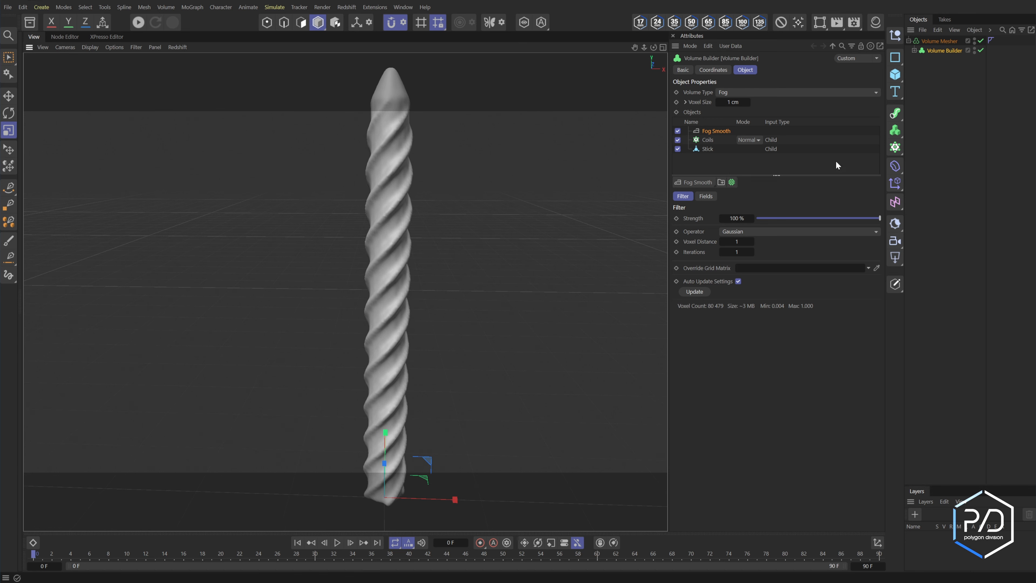
left_click(938, 40)
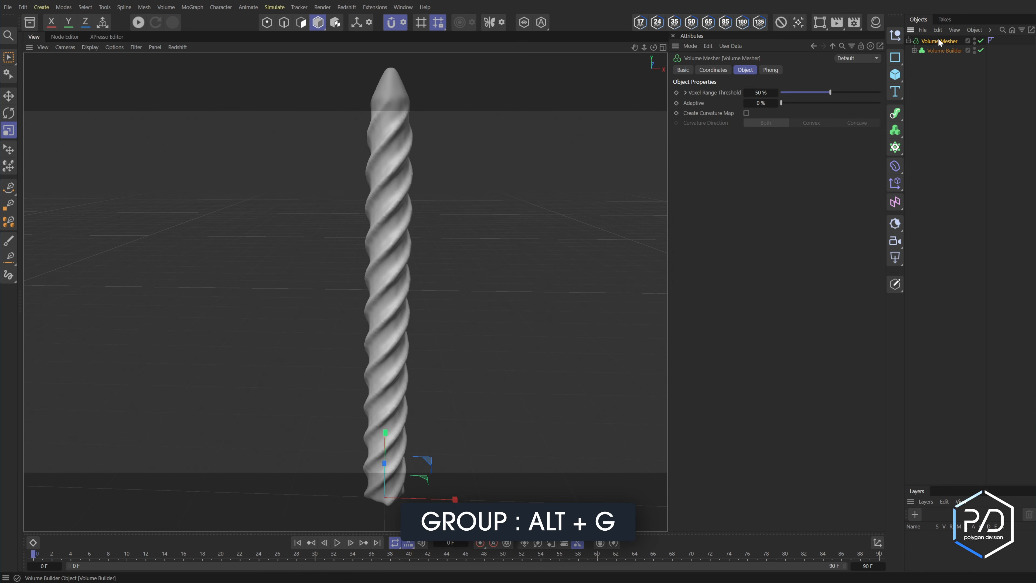
key("alt+g")
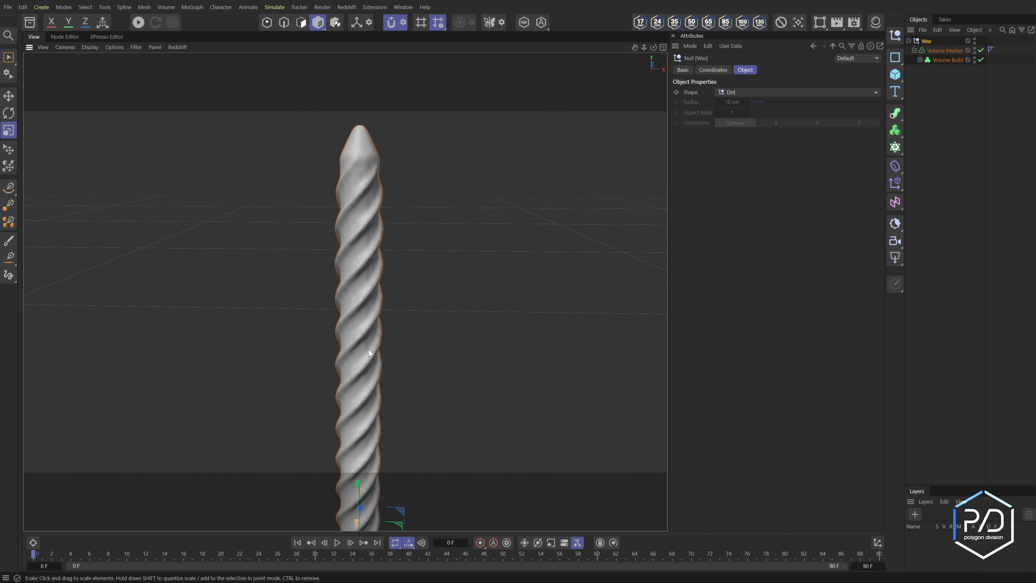
- Add a new null object and rename it Flame
left_click(895, 36)
double_click(926, 42)
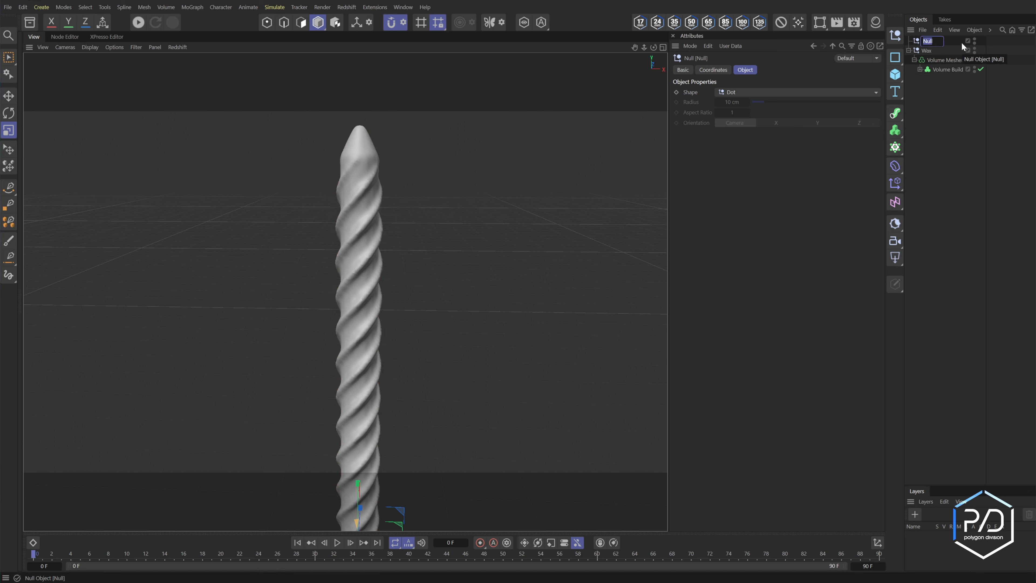
type("Flame")
key("Return")
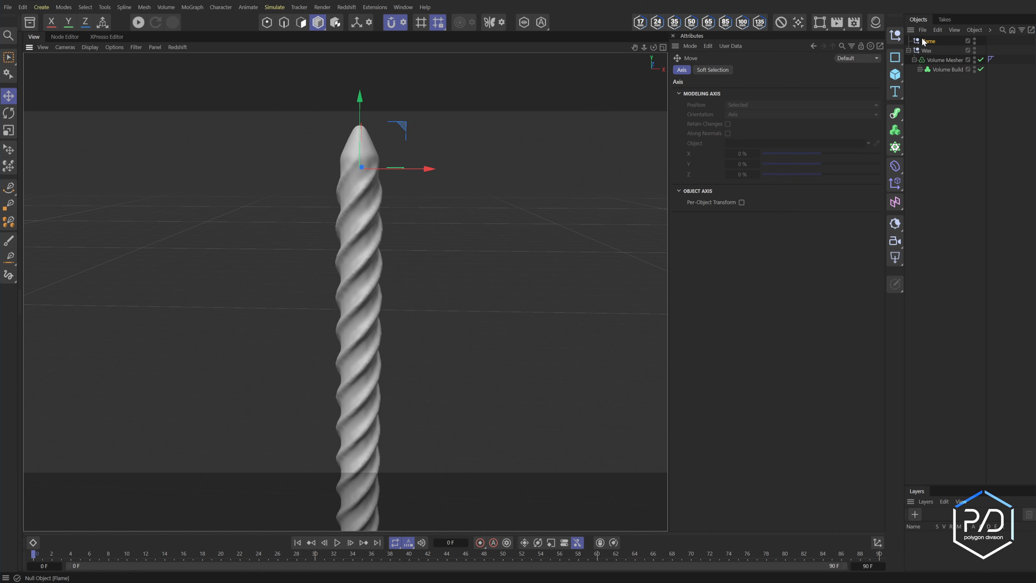
- Display the Flame null as a circle with Y orientation and a radius of 23 cm
left_click(760, 90)
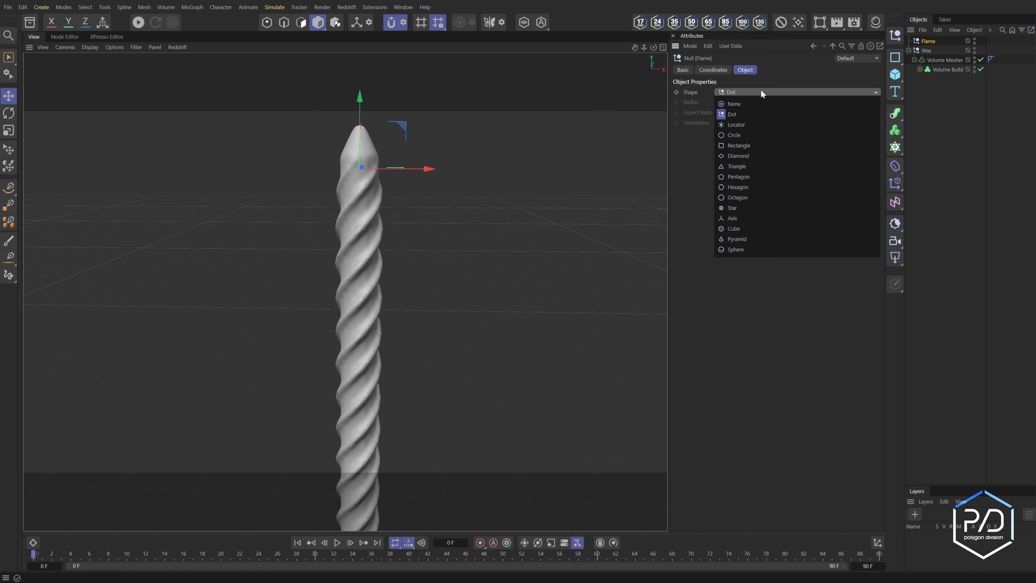
left_click(753, 138)
left_click(817, 121)
left_click_drag(763, 102, 782, 102)
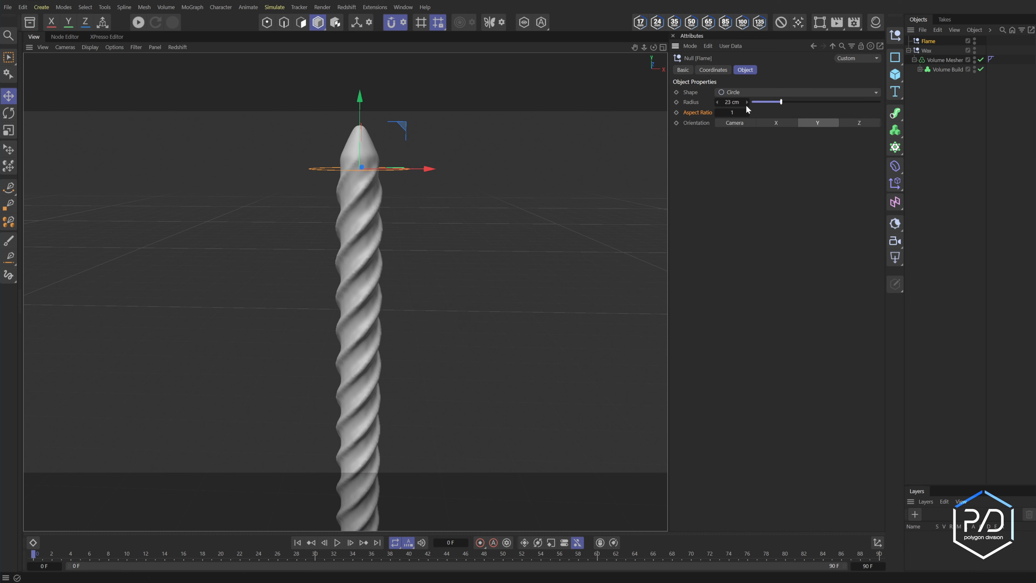
- Give the Flame null a custom red display color and lower it a little below the candle's tip
left_click(683, 69)
left_click(746, 199)
left_click(746, 231)
left_click(414, 191)
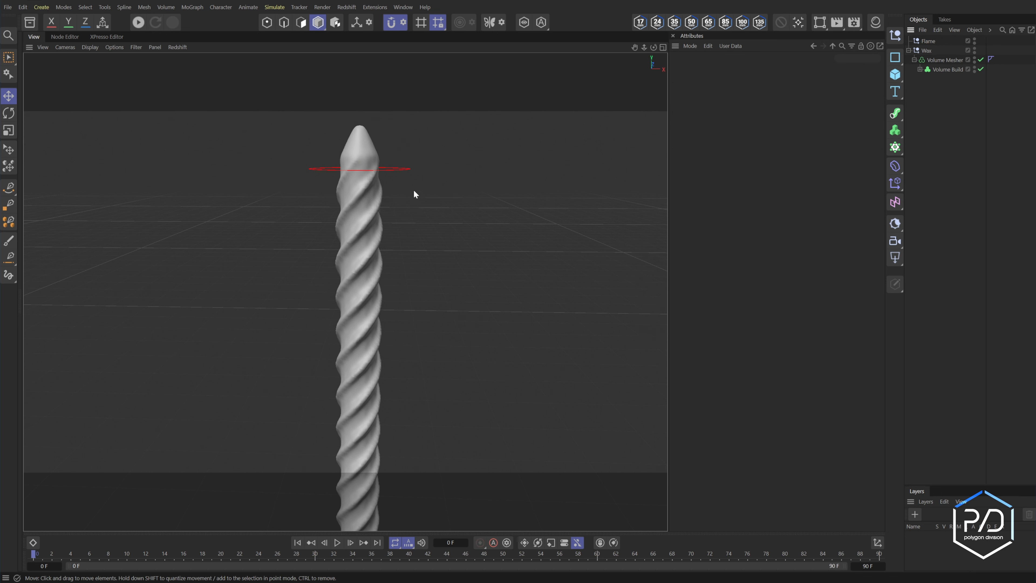
left_click(398, 173)
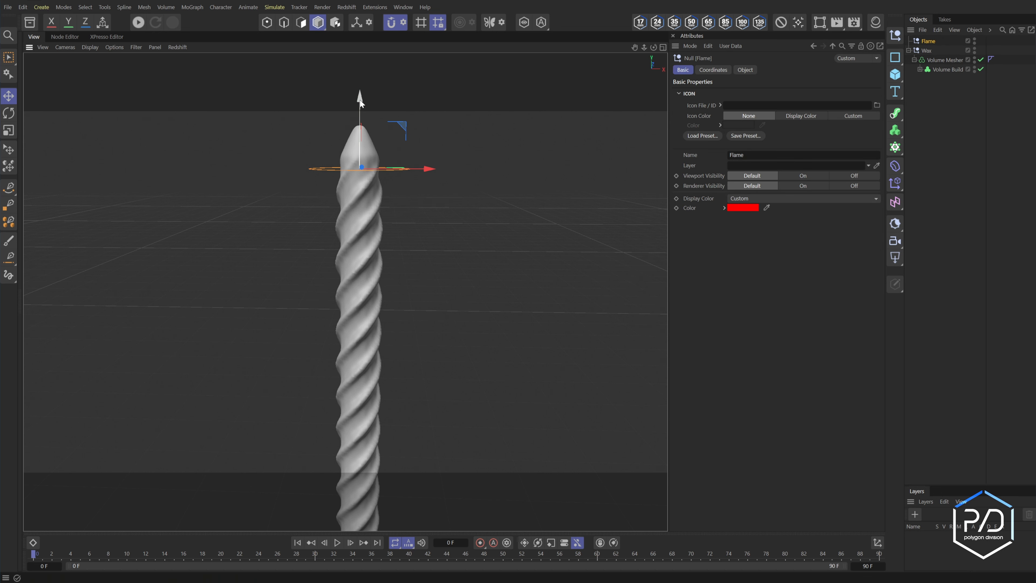
left_click_drag(359, 97, 360, 202)
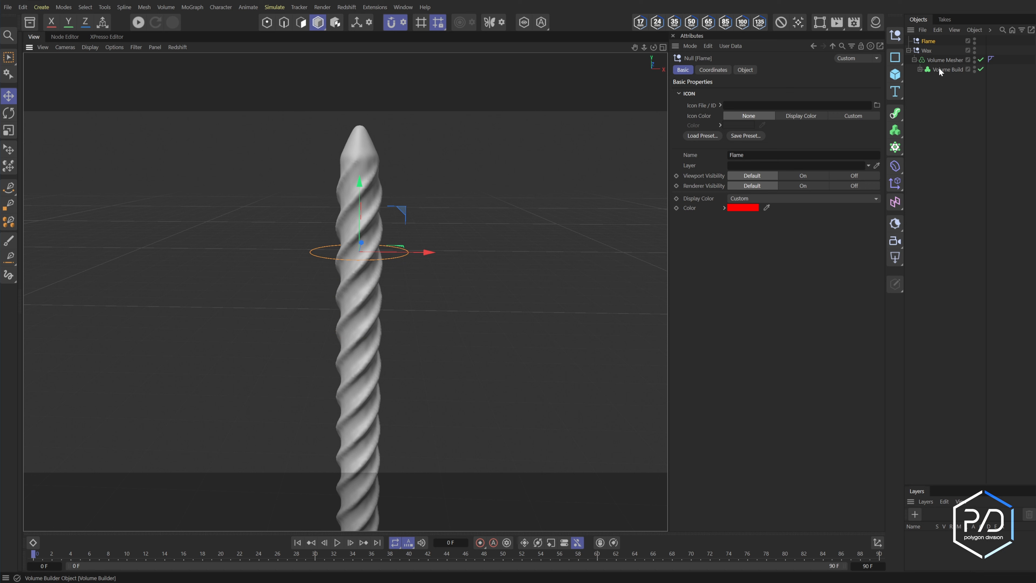
- Add a Group Field inside the Volume Builder and open the field's settings from the builder's object list
left_click(939, 70)
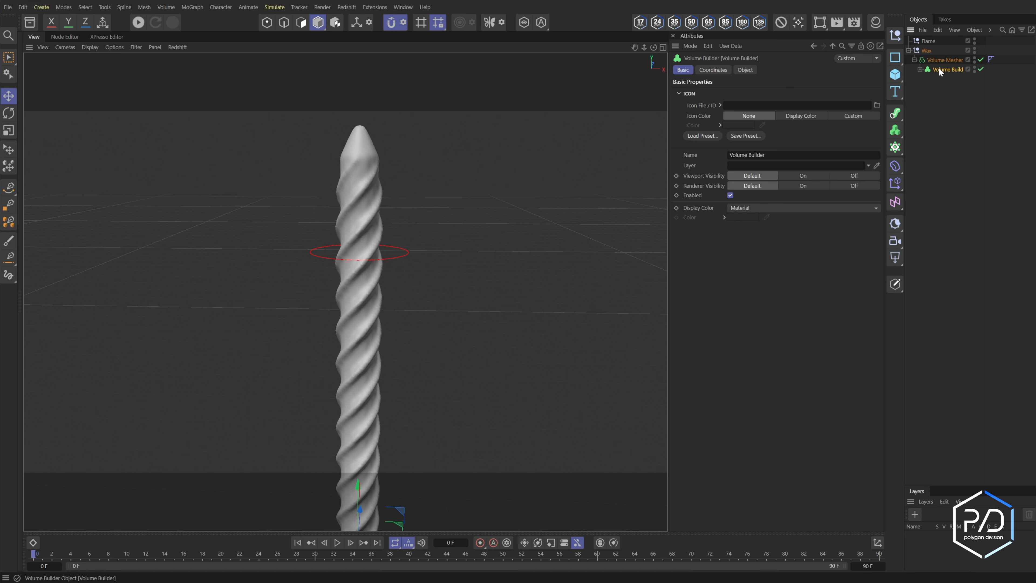
left_click(895, 203)
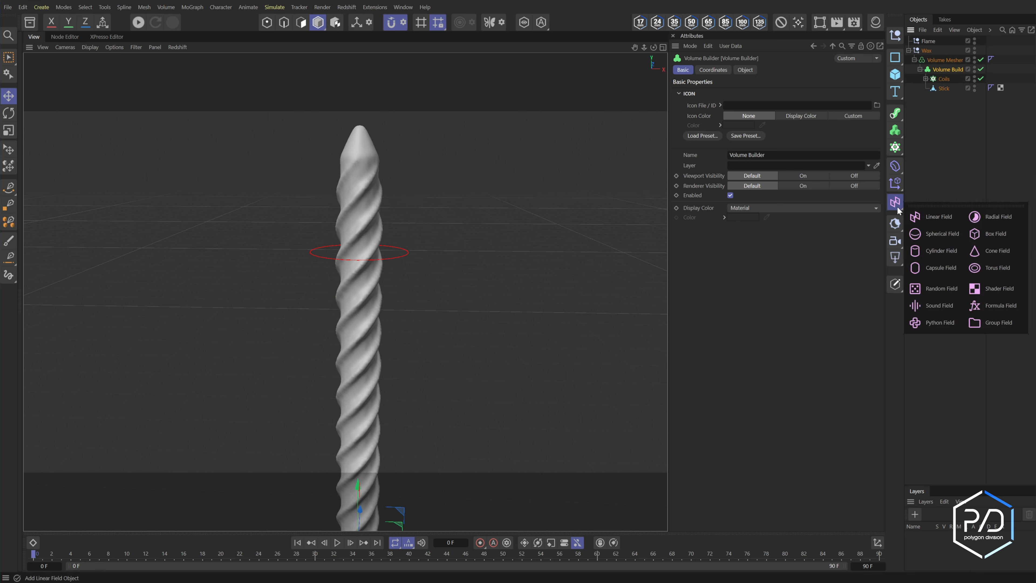
left_click(998, 320)
left_click(944, 68)
left_click(744, 70)
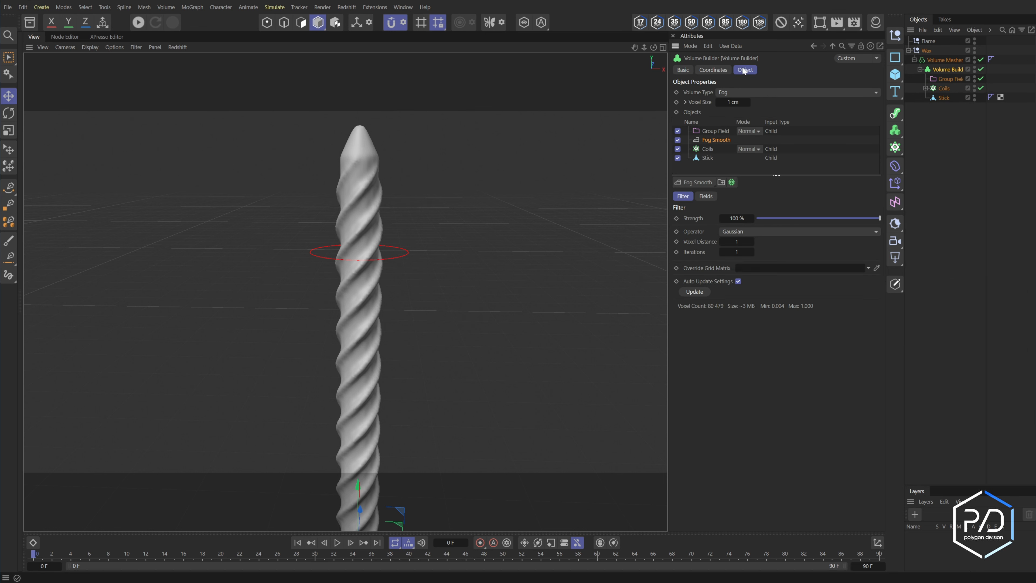
double_click(716, 130)
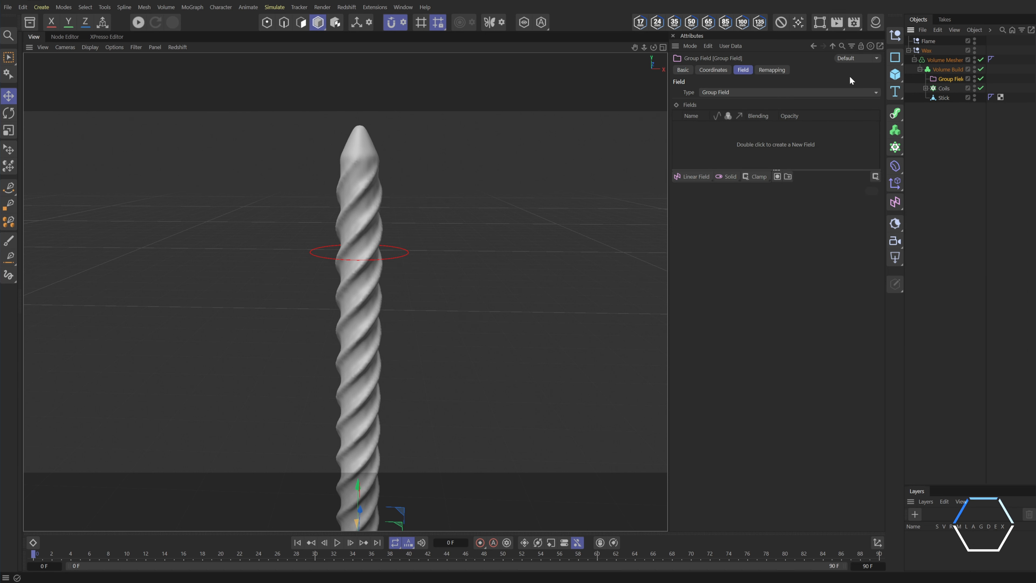
- Add a Linear Field to the Group Field with direction -Y and length 20 cm, and raise it to the candle's upper part
left_click(692, 178)
left_click(809, 236)
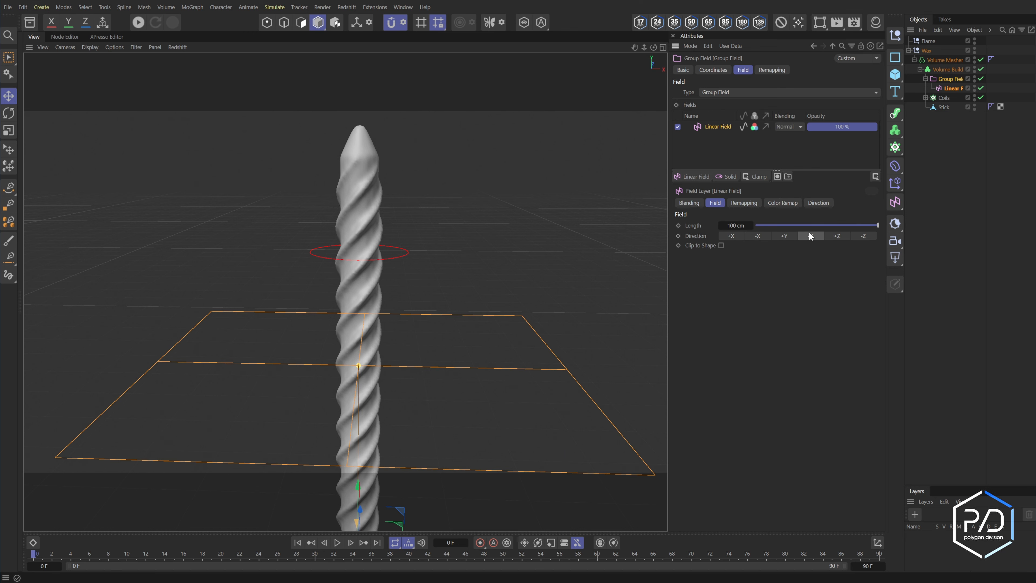
left_click(732, 225)
type("20")
key("Return")
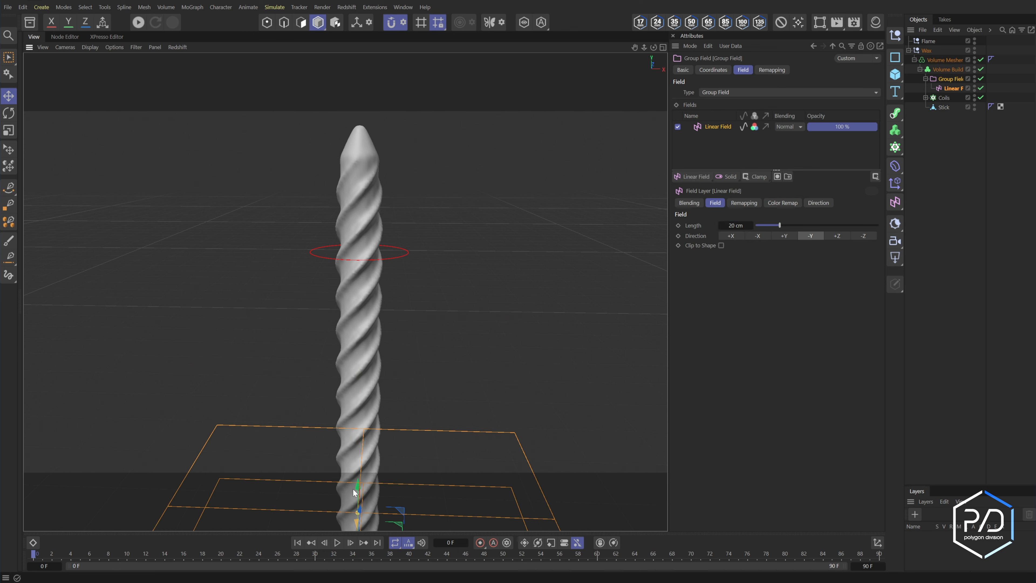
left_click(389, 486)
left_click_drag(363, 488, 358, 232)
- In the Volume Builder, set the Group Field's mode to Subtract and its creation space to Objects Below
left_click(946, 69)
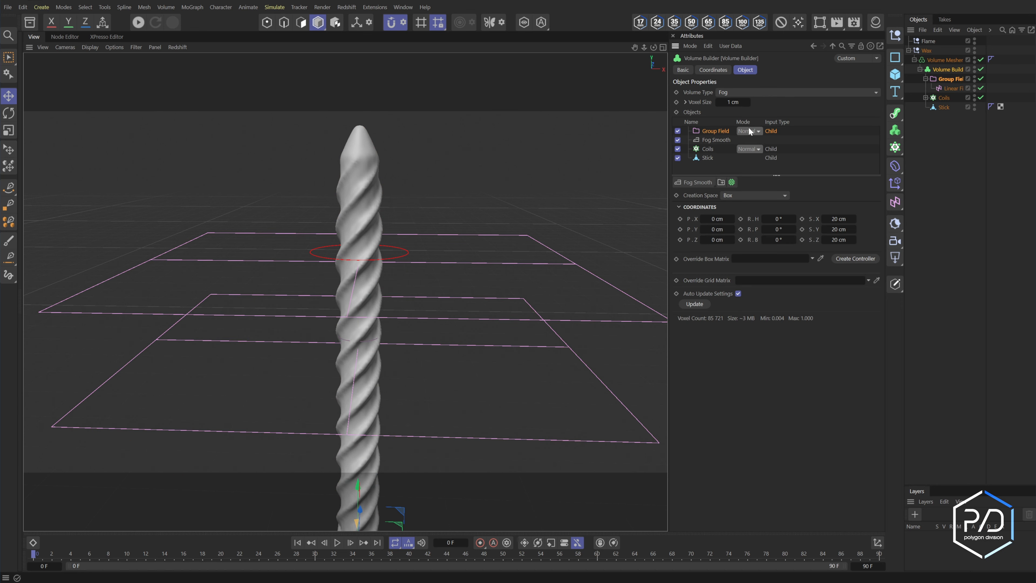
left_click(749, 130)
left_click(756, 183)
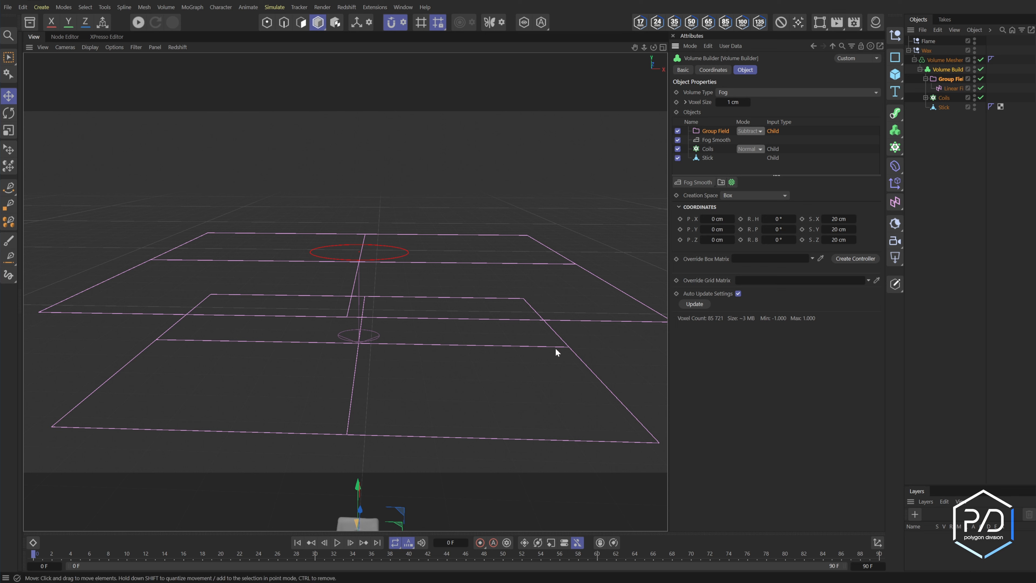
scroll(544, 350, "down", 2)
scroll(544, 354, "down", 1)
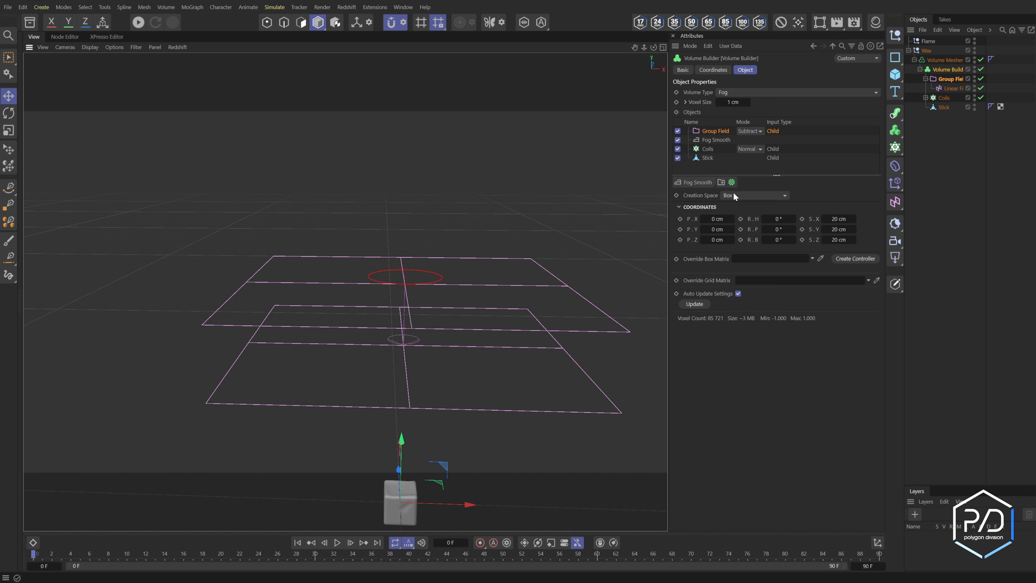
left_click(733, 195)
left_click(740, 216)
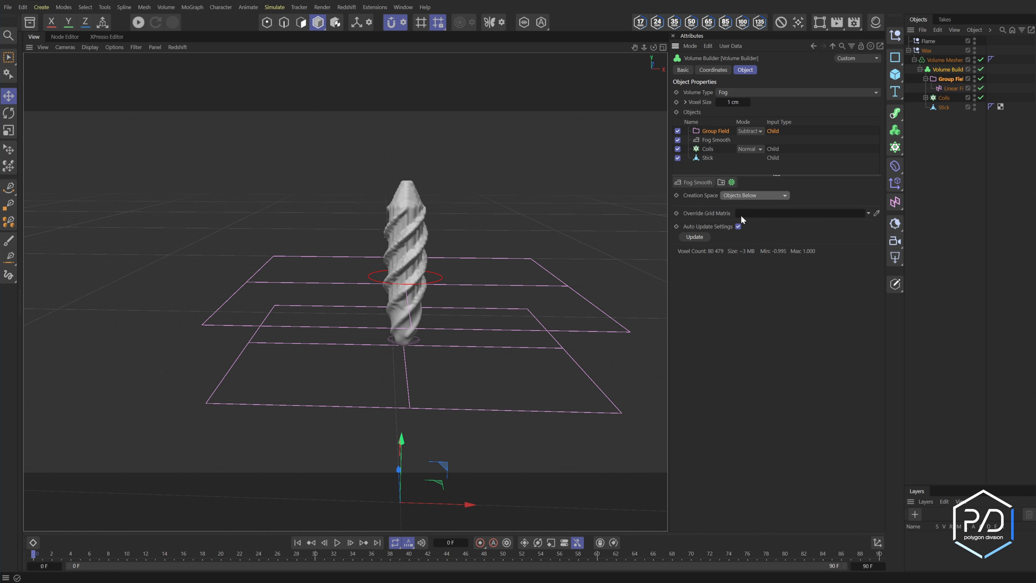
- Flip the Linear Field's direction to +Y and move it upward along the candle
left_click(956, 86)
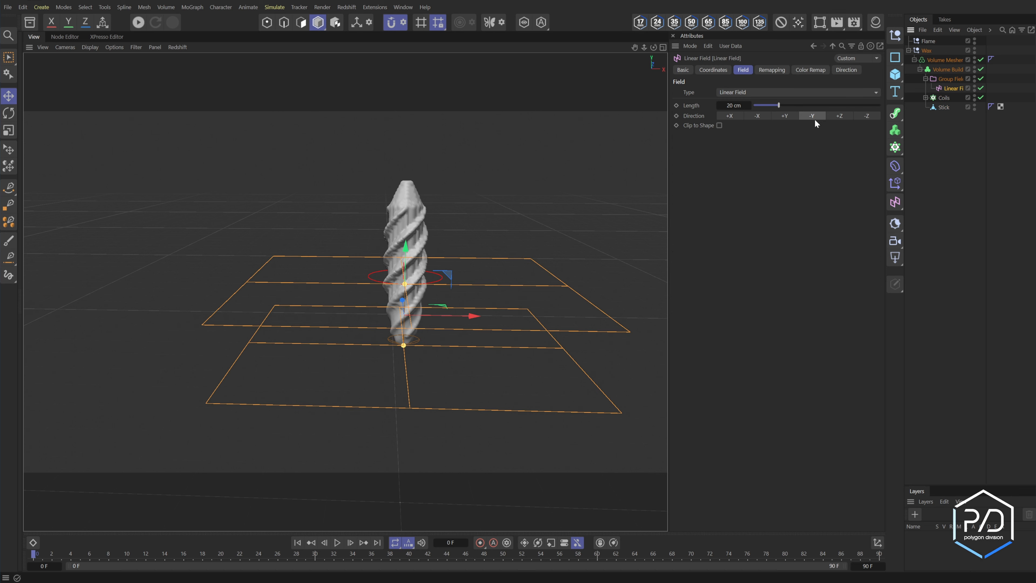
left_click(784, 116)
left_click_drag(405, 244, 434, 217)
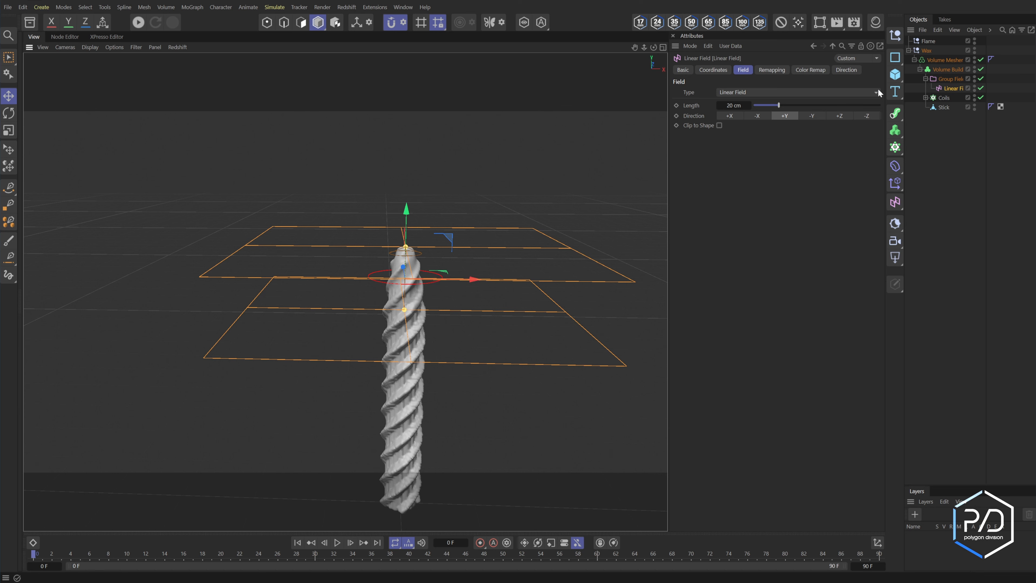
- Add a Shader Field with a Noise shader to the Group Field and set its blending to Overlay
left_click(950, 79)
left_click(895, 202)
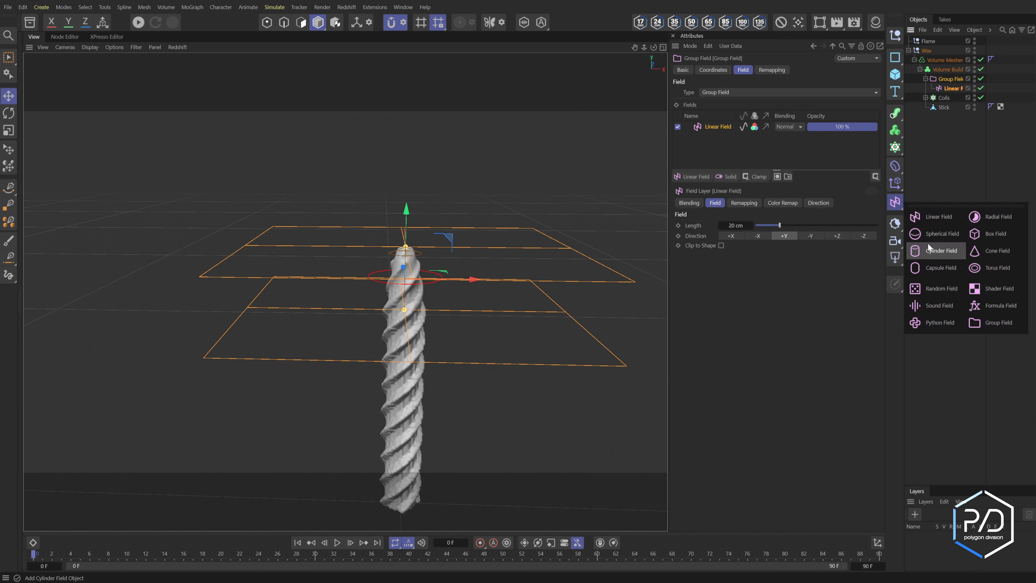
left_click(978, 288)
left_click(793, 127)
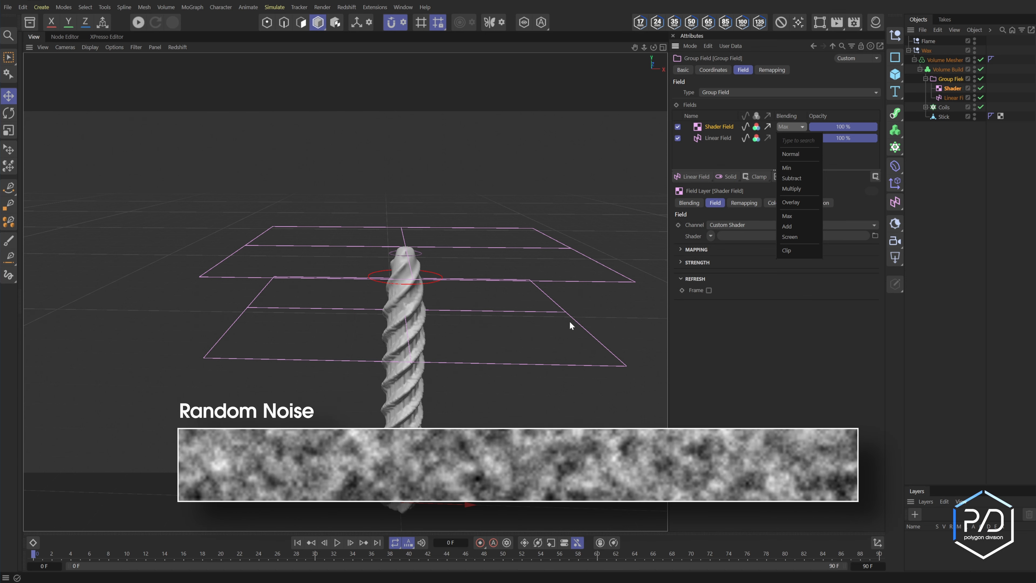
left_click(793, 206)
left_click(712, 237)
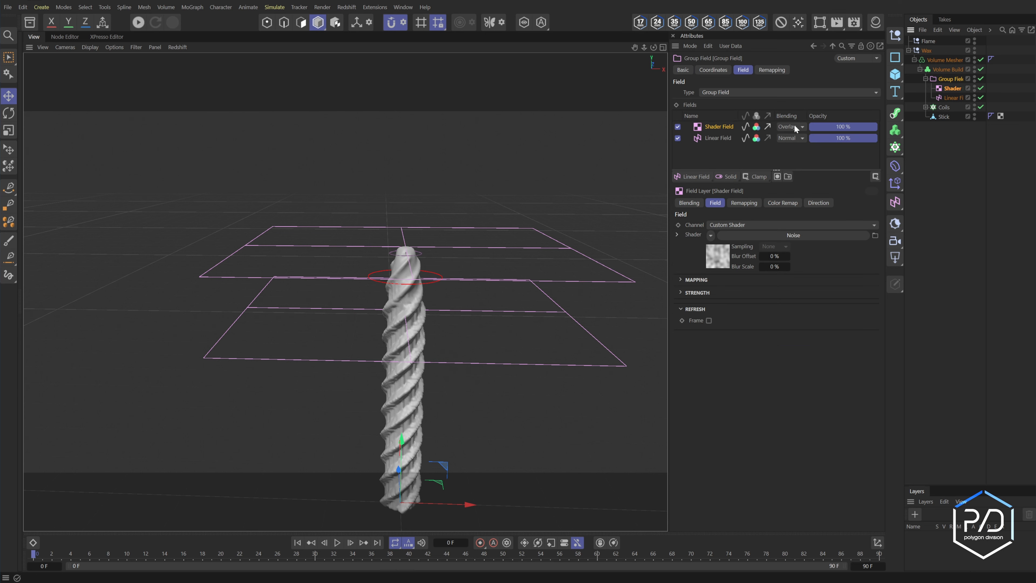
- Parent the Linear Field under the Flame null and lower the null to a Y position of about 145 cm
left_click(953, 96)
left_click_drag(943, 51, 933, 41)
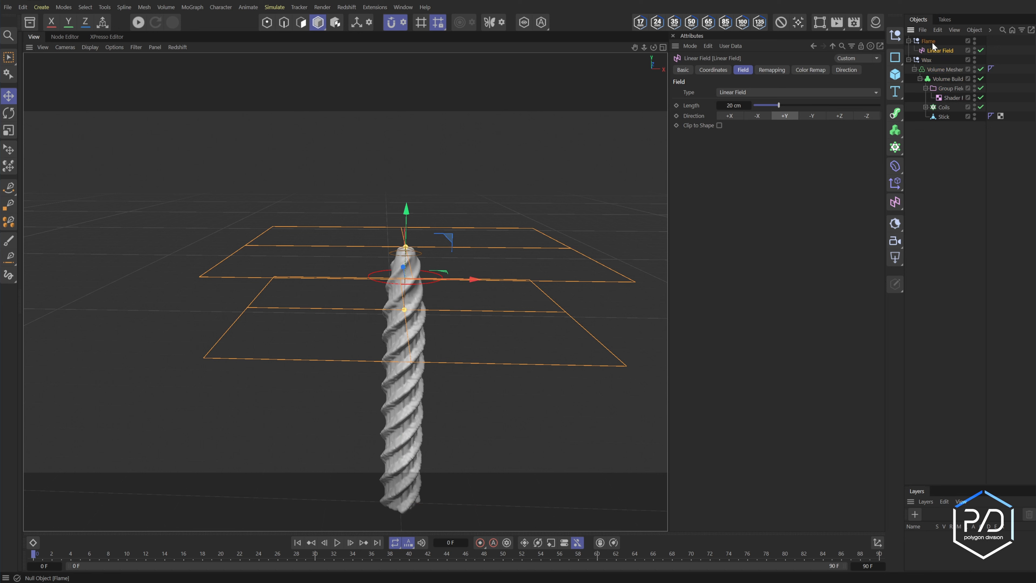
left_click(713, 70)
left_click(925, 40)
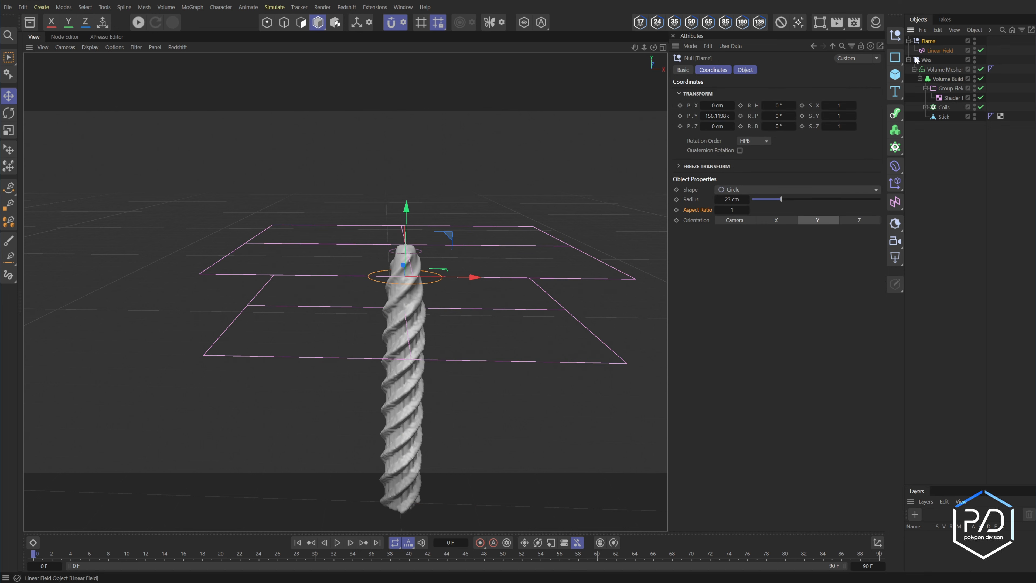
left_click_drag(406, 216, 576, 263)
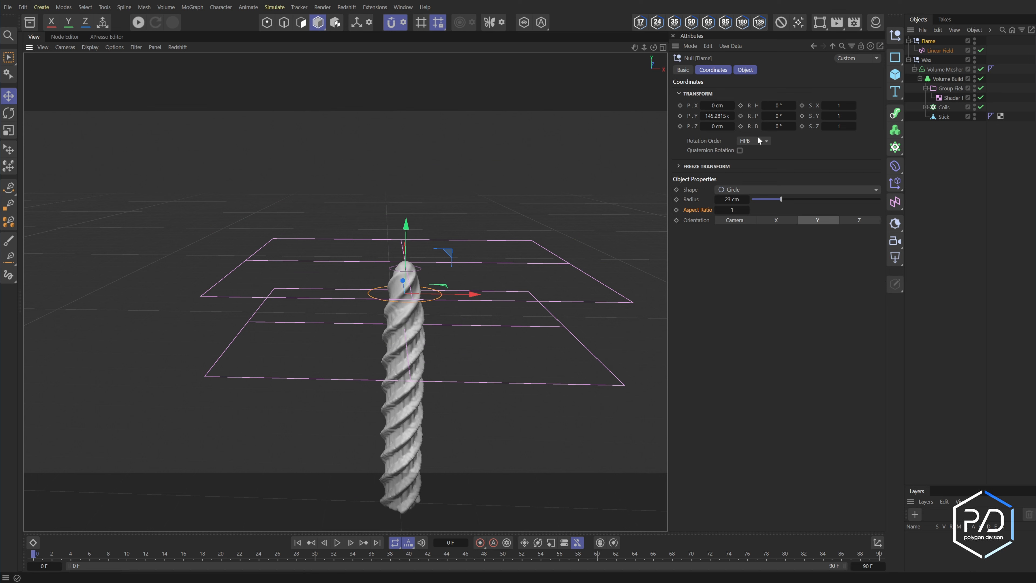
- Move the Fog Smooth filter above the Group Field in the Volume Builder's object list
left_click(936, 79)
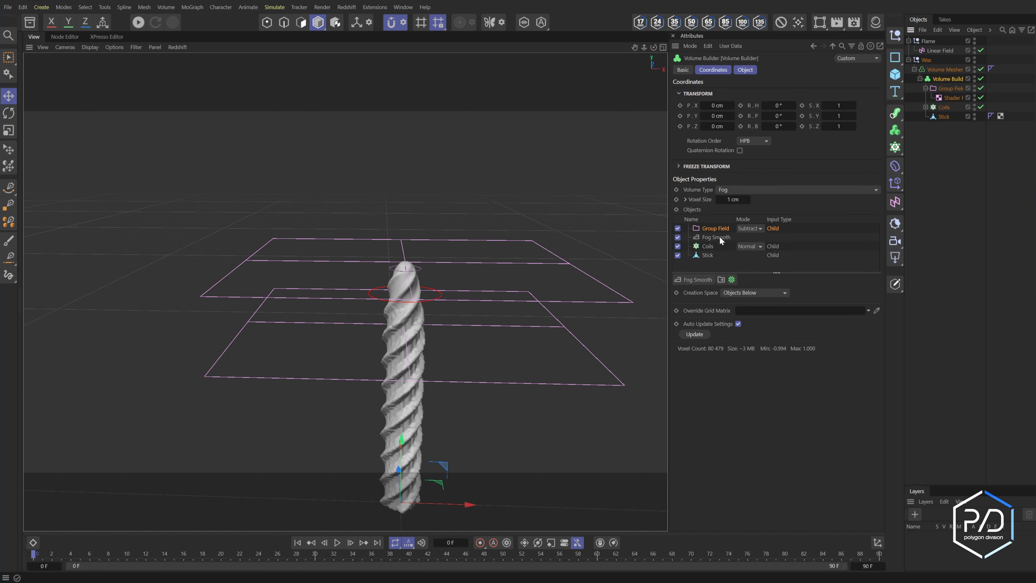
left_click(744, 70)
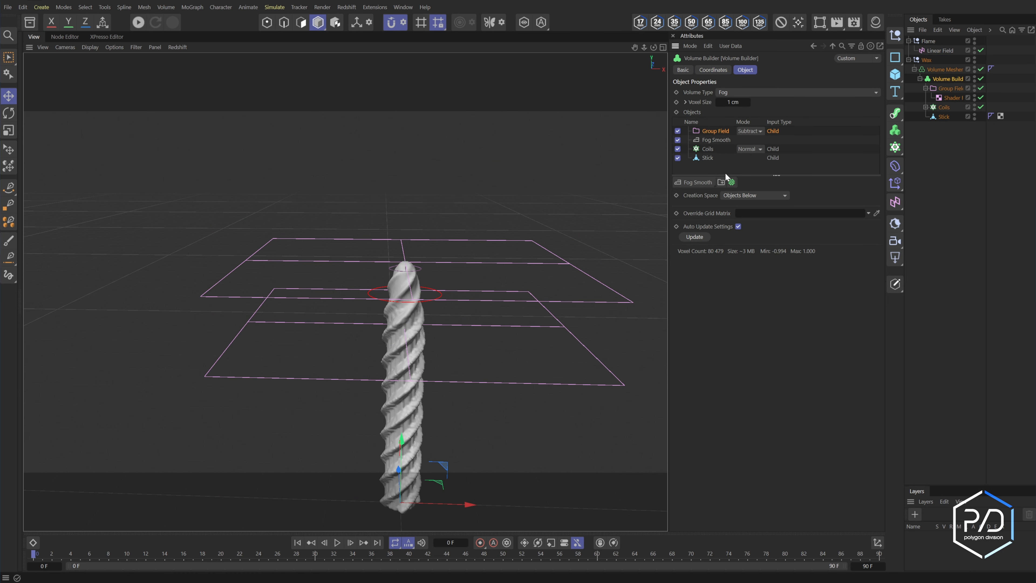
left_click(713, 141)
left_click_drag(718, 126, 717, 127)
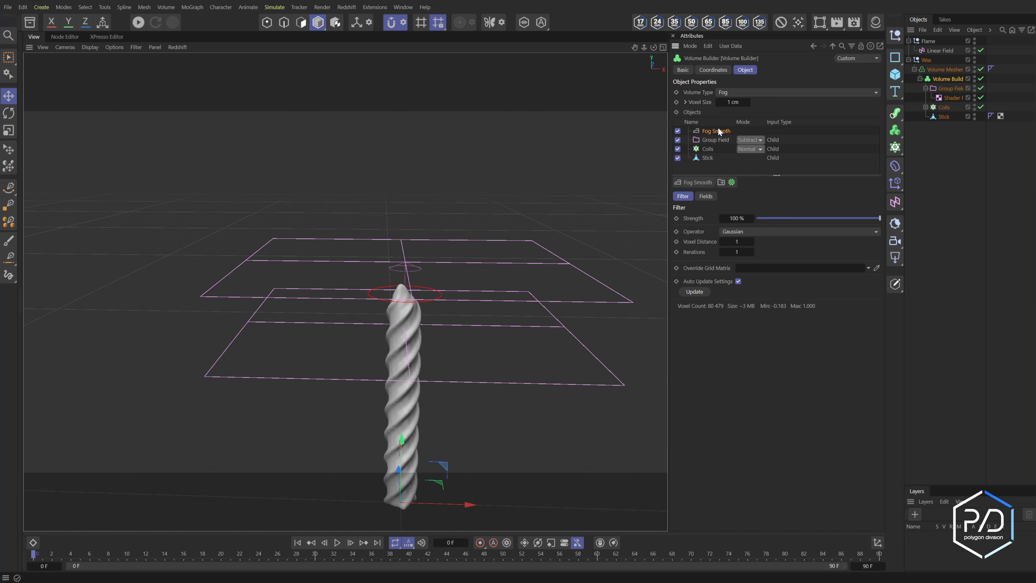
- Lower the Flame null well down the candle to test how the wax is cut away
left_click(928, 41)
mouse_move(410, 232)
left_mouse_down()
mouse_move(412, 324)
mouse_move(414, 210)
mouse_move(415, 241)
left_mouse_up()
left_click_drag(415, 274, 412, 328)
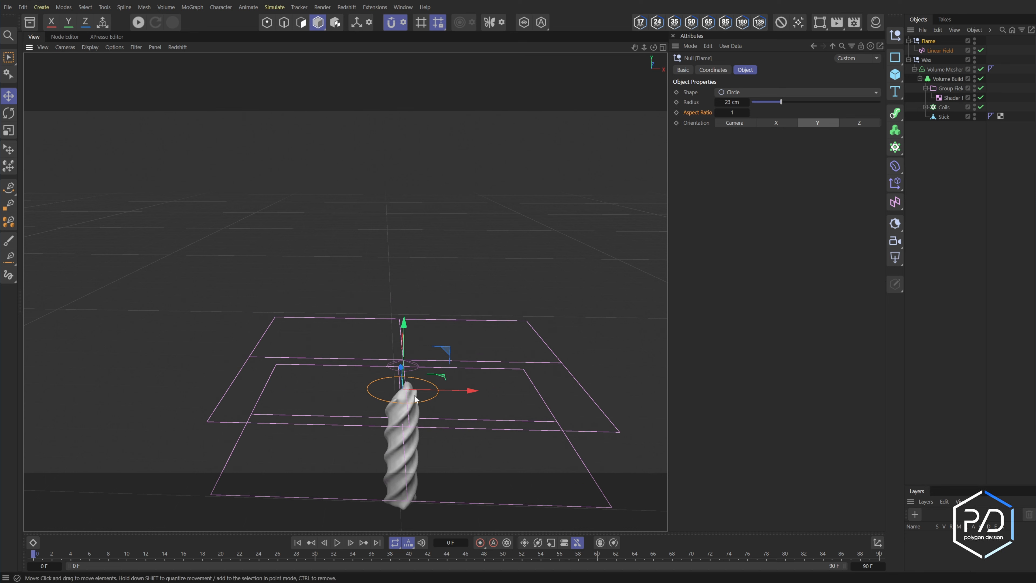
- Set the Shader Field's Noise global scale to 200% and reposition the Flame null near the candle's upper part
left_click(951, 98)
left_click(716, 139)
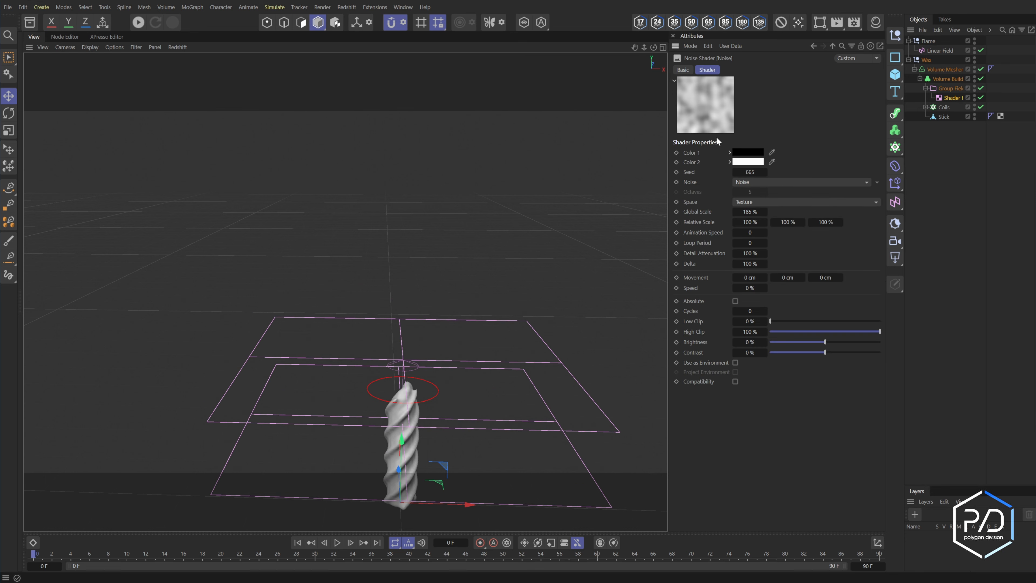
double_click(749, 212)
type("200")
key("Return")
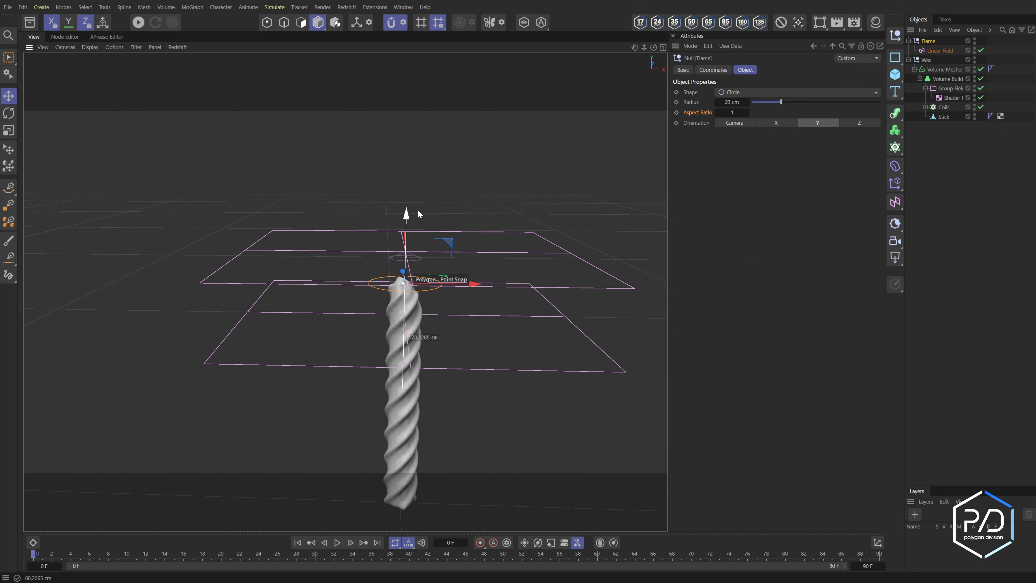
left_click_drag(413, 221, 424, 253)
- Rename the Linear Field as Wax Mask and raise the Flame null to the candle's top
double_click(940, 50)
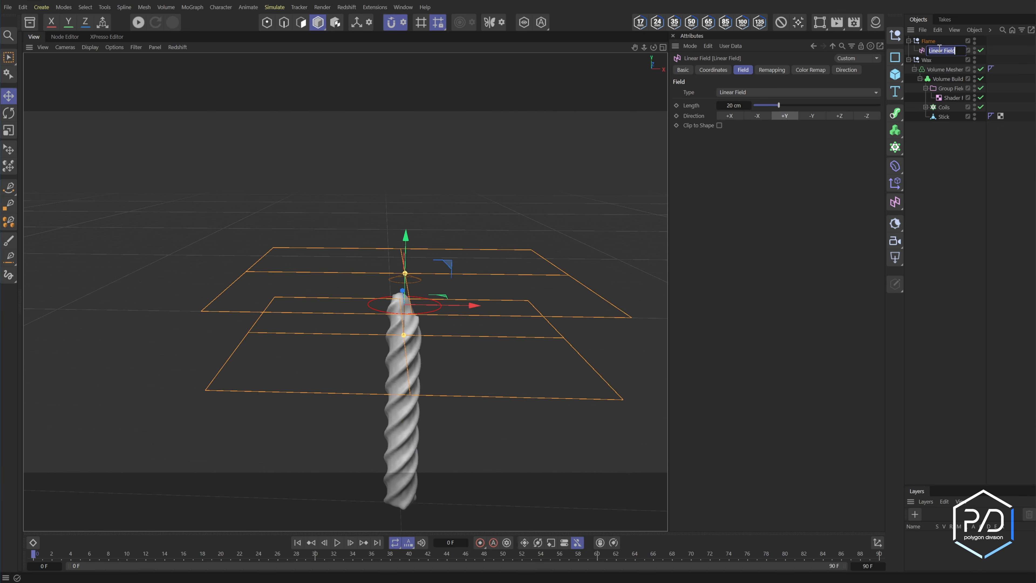
type("Wax Mask")
key("Return")
left_click_drag(450, 271, 454, 195)
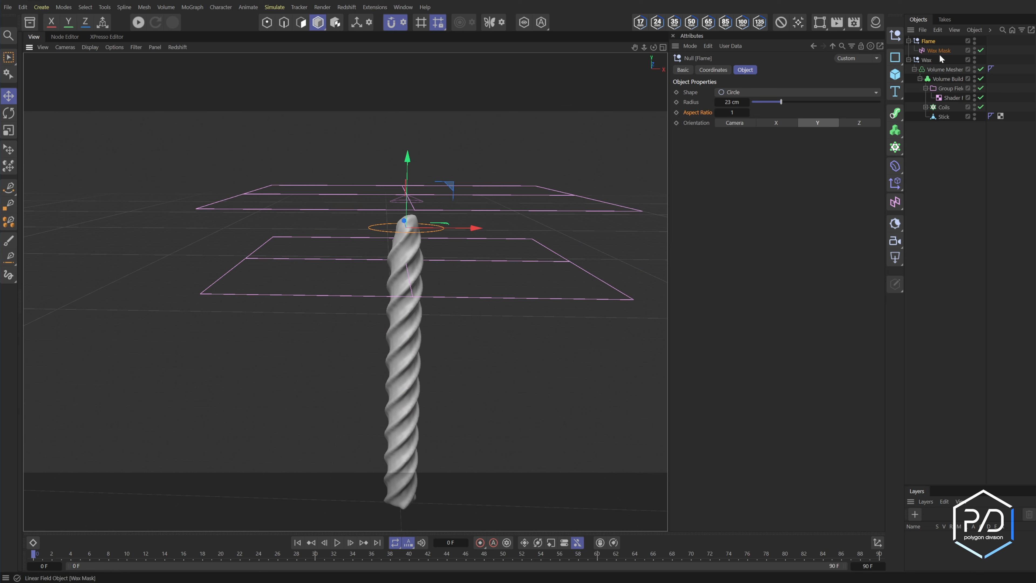
- Collapse the Wax and Flame hierarchies in the object list
left_click(908, 60)
left_click(923, 96)
left_click(909, 41)
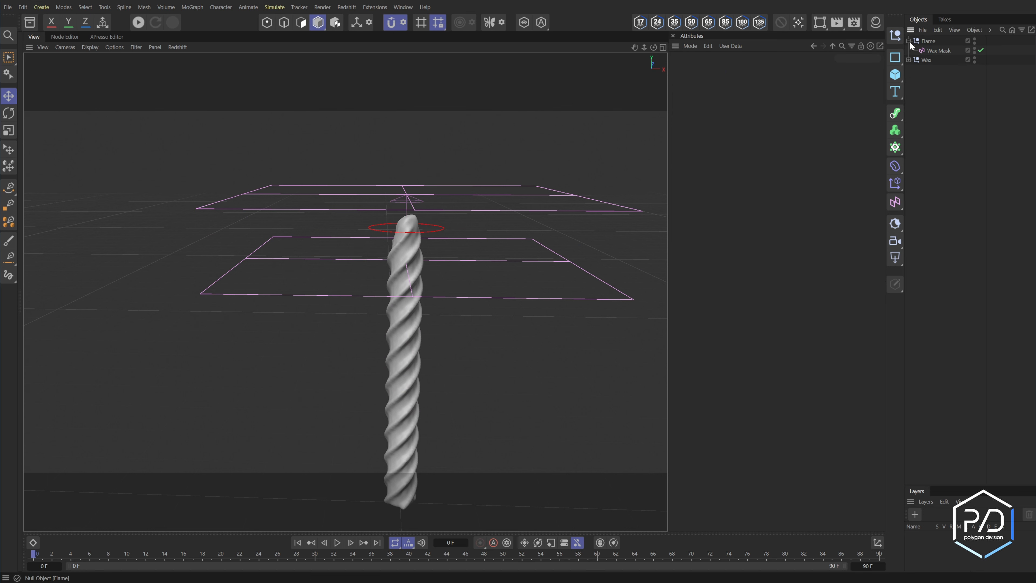
- Add a Helix spline with its start radius and end radius both set to 2 cm
left_click(892, 60)
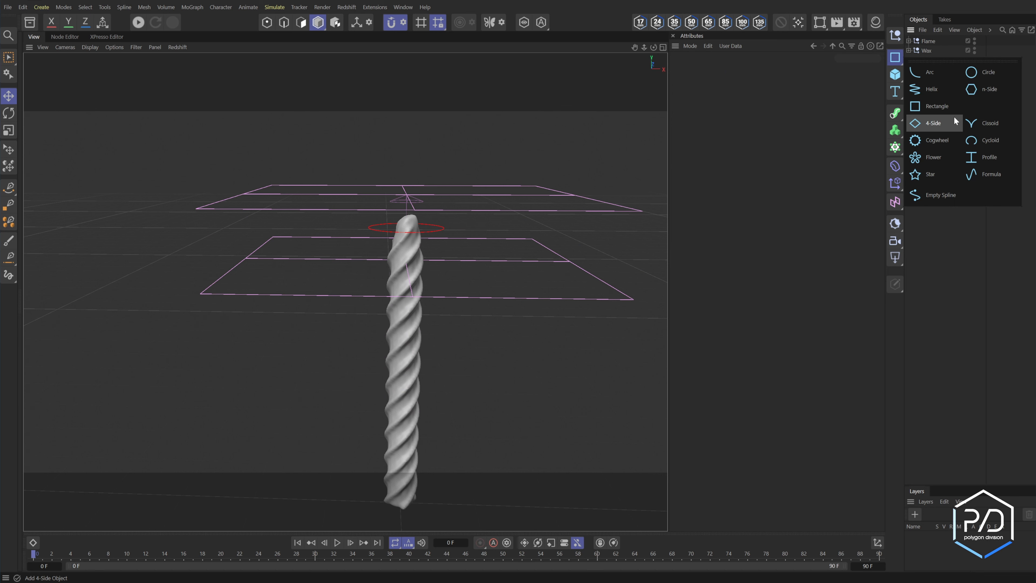
left_click(937, 92)
left_click(730, 90)
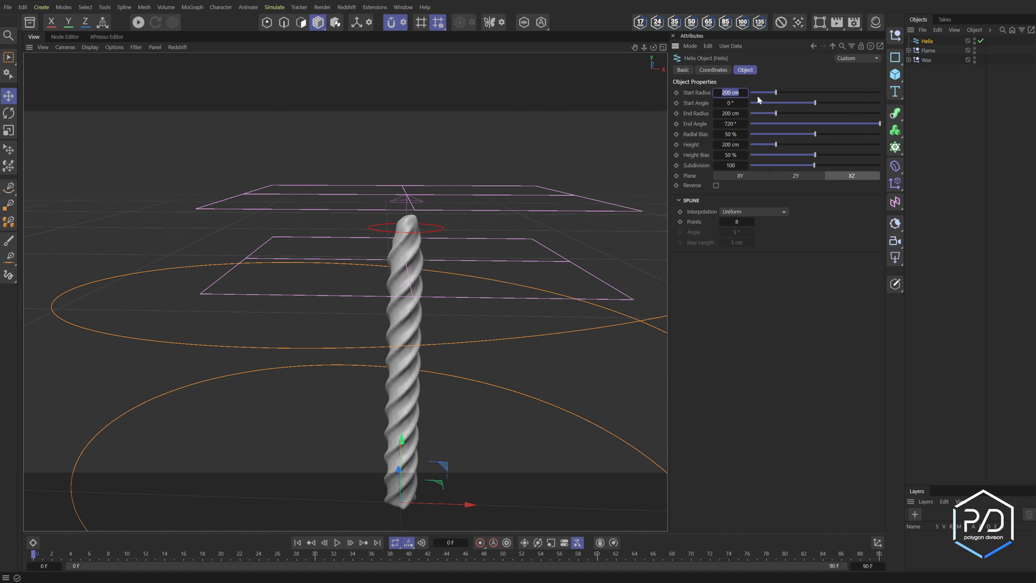
left_click(729, 115)
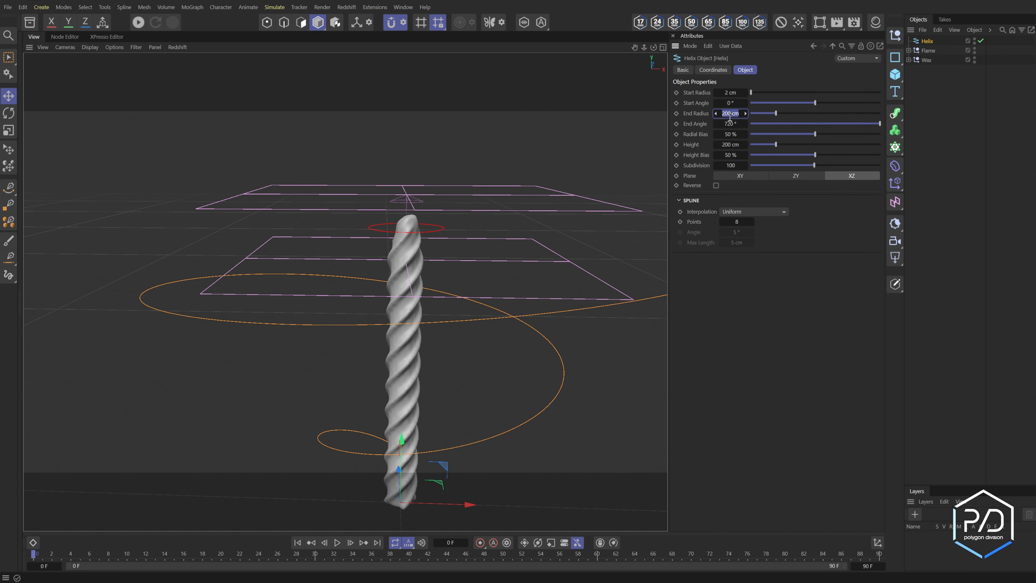
type("2")
key("Return")
left_click_drag(467, 504, 517, 506)
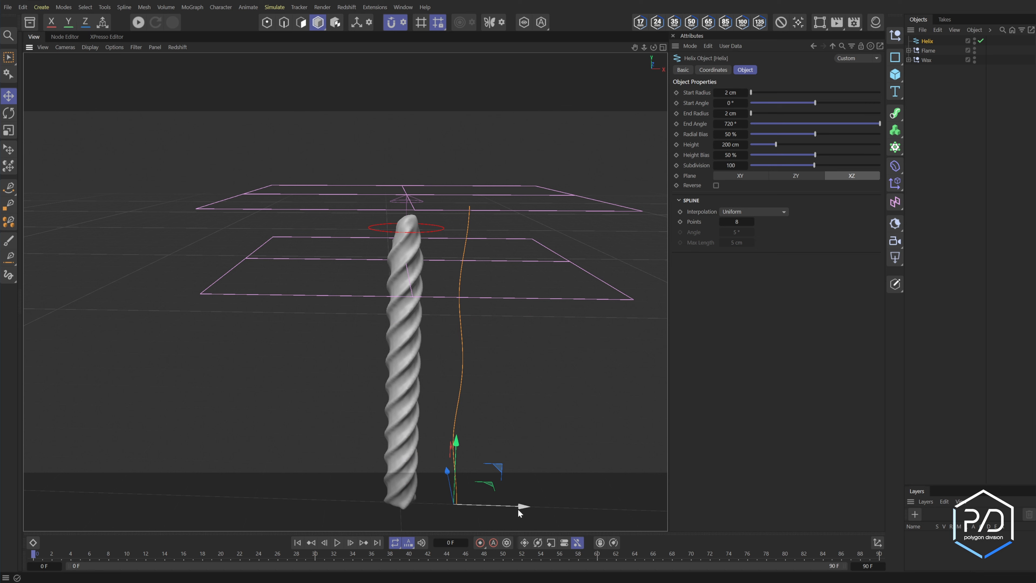
- Add an n-Side spline named Profile and set its radius to 1 cm
left_click(895, 57)
left_click(973, 84)
double_click(928, 41)
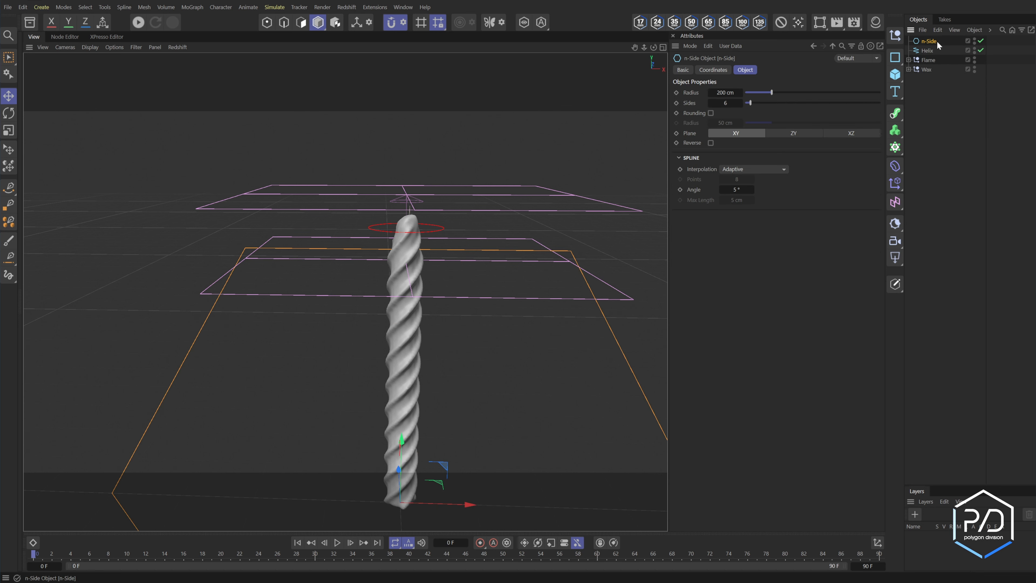
type("Profile")
key("Return")
left_click(725, 92)
key("Return")
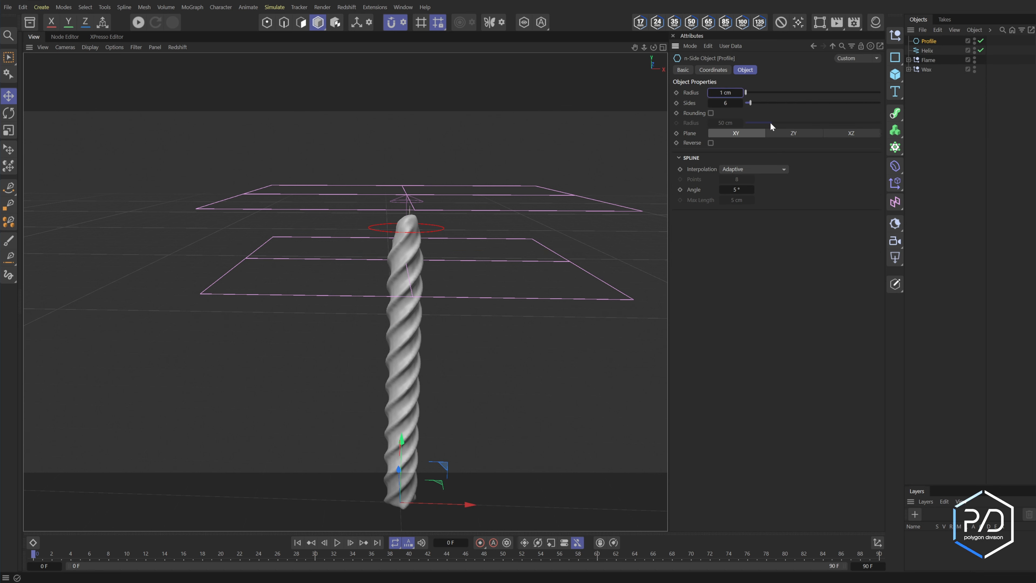
- Sweep the Profile along the Helix and rename the Sweep object as Wick
left_click(926, 50, "ctrl")
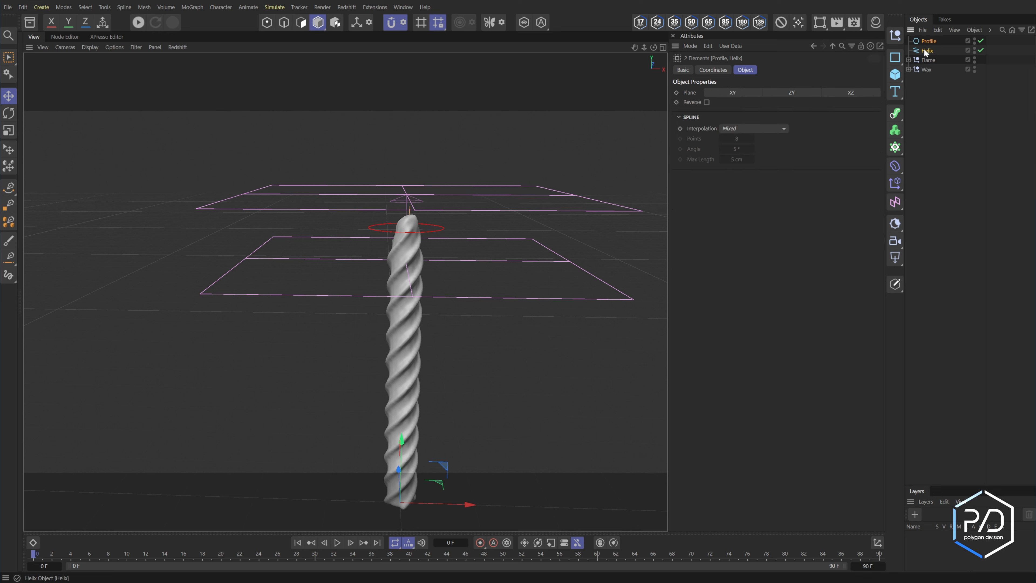
left_click(896, 115, "ctrl+alt+shift")
double_click(938, 42)
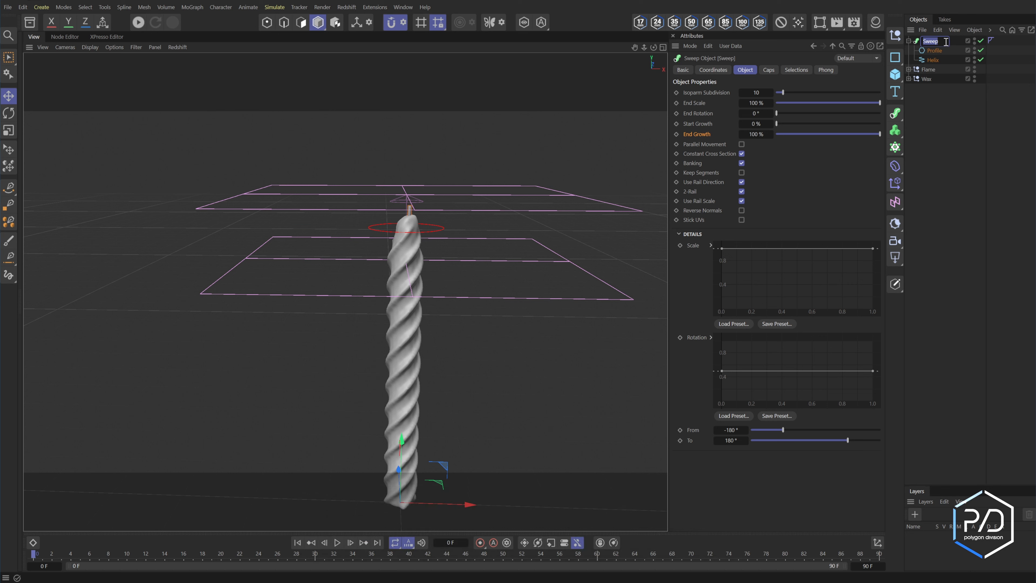
type("Wick")
key("Return")
left_click(908, 40)
- Hide the Wax group and place the Wick in a radial Cloner with a count of 3 and a radius of 0 cm
left_click(975, 58)
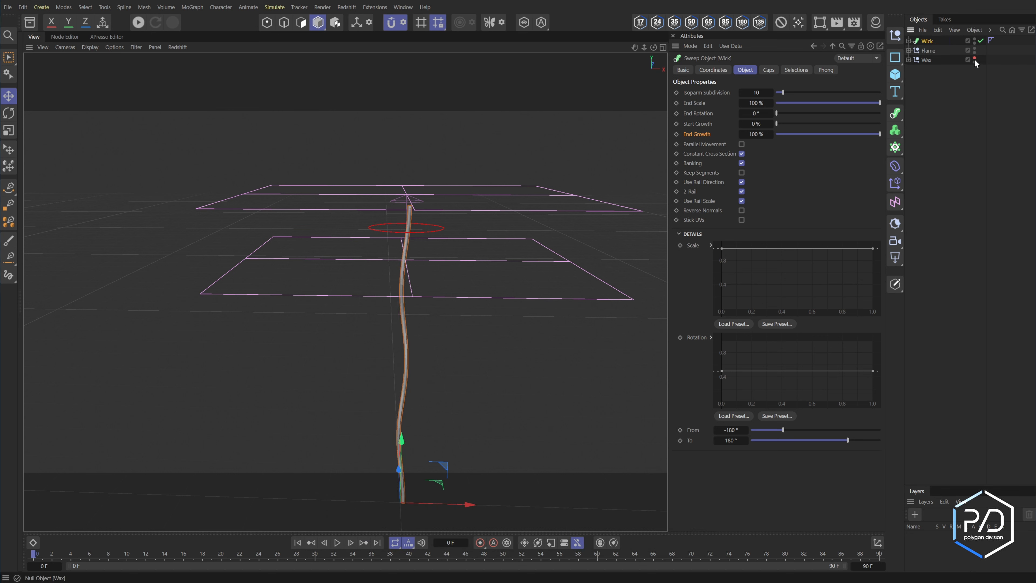
left_click(895, 148, "alt")
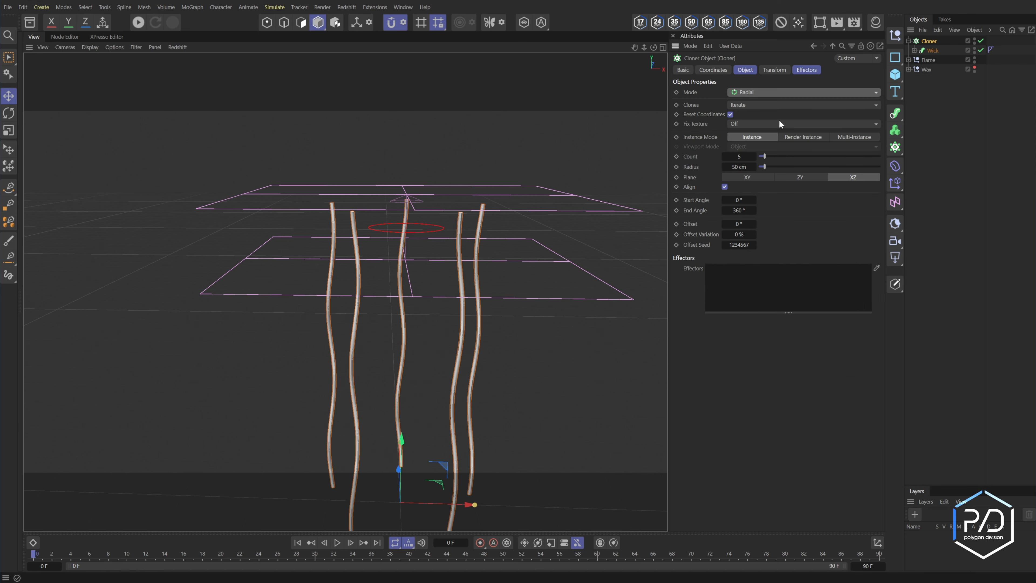
left_click_drag(762, 166, 757, 166)
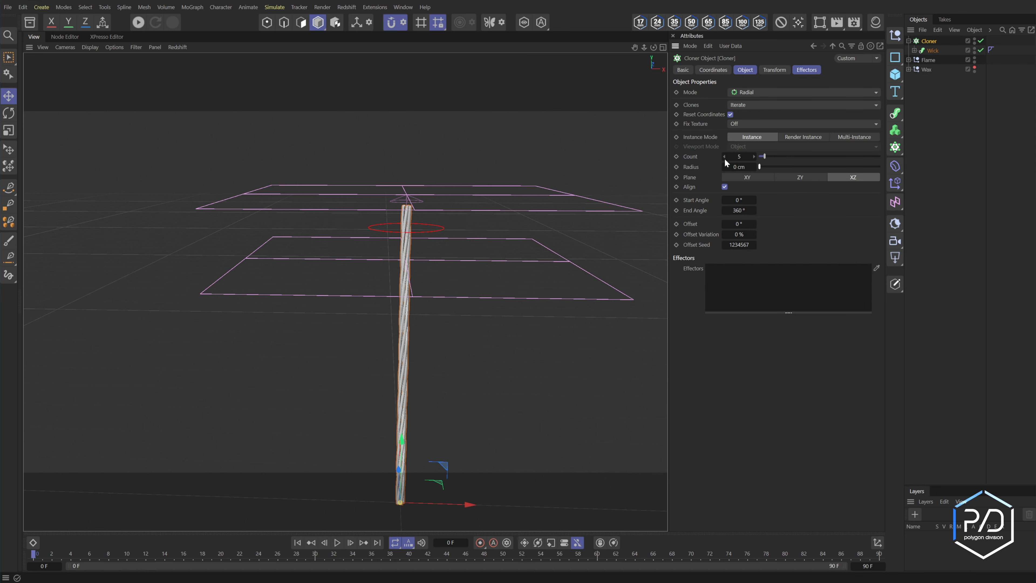
left_click(724, 157)
left_click(724, 157)
right_click_drag(391, 287, 514, 225, "alt")
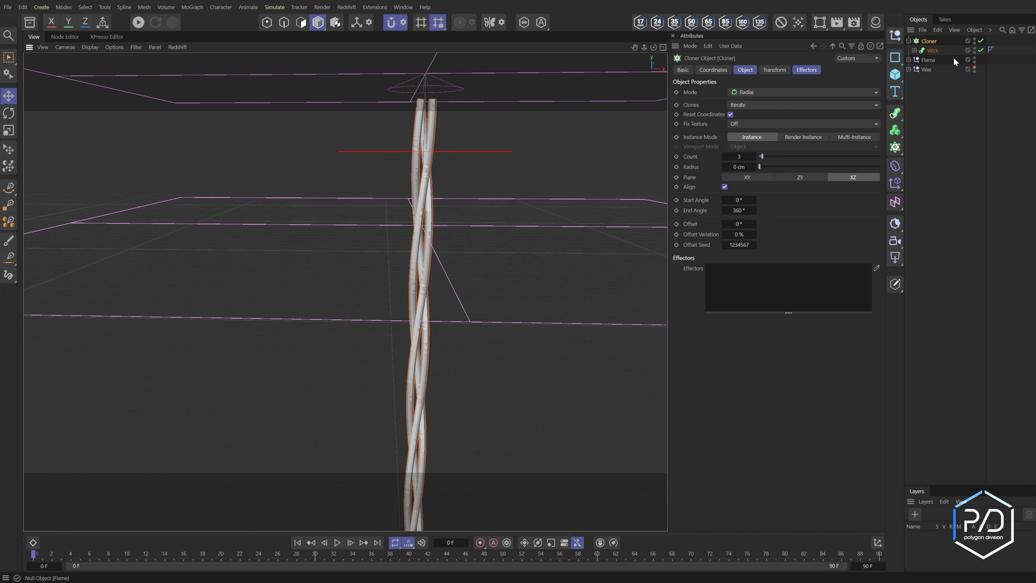
- Show the Wax group again and set the Helix height to 220 cm so the wick rises above the candle
left_click(914, 51)
left_click(974, 87)
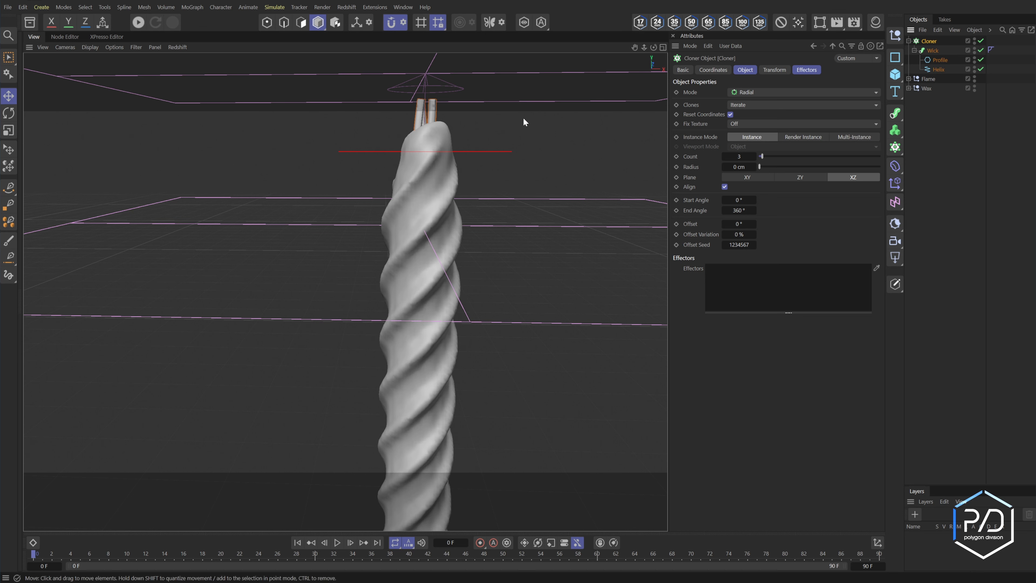
left_click(944, 68)
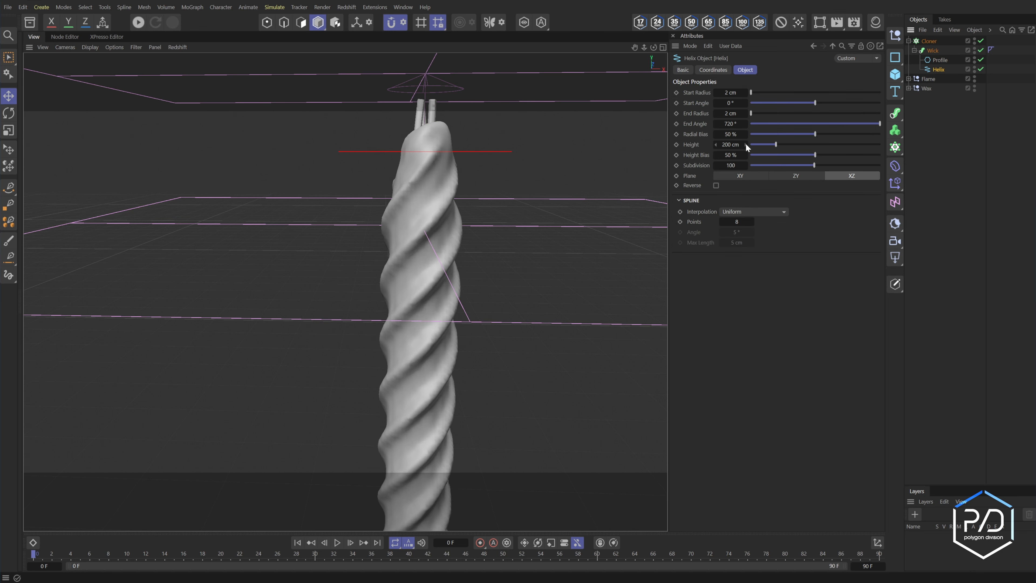
left_click_drag(745, 144, 745, 145)
left_click_drag(539, 214, 455, 287, "alt")
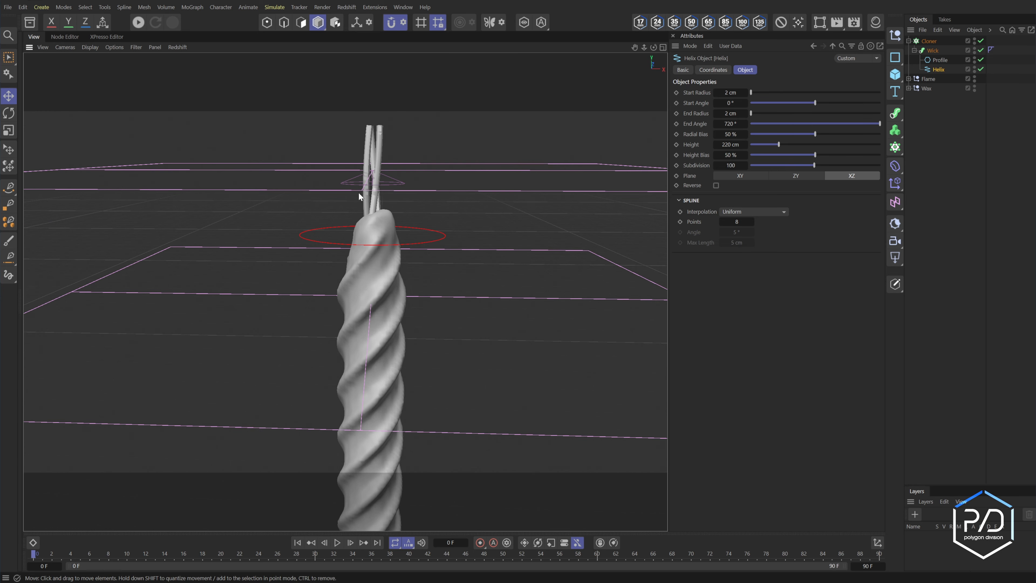
left_click_drag(359, 195, 412, 216, "alt")
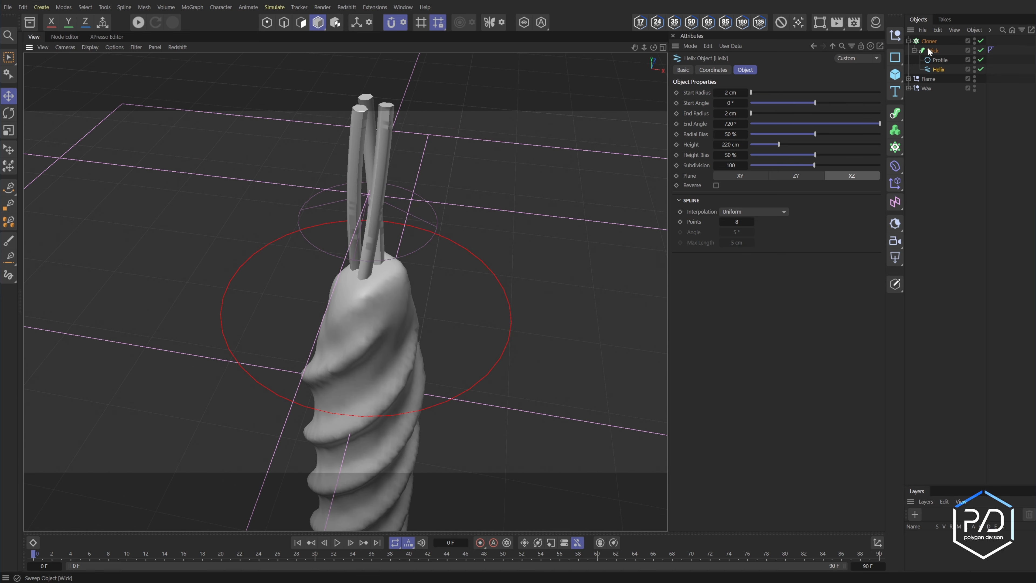
- Set the Helix's end angle to 2500° and both its start and end radii to 1 cm
left_click_drag(735, 123, 794, 125)
type("2500")
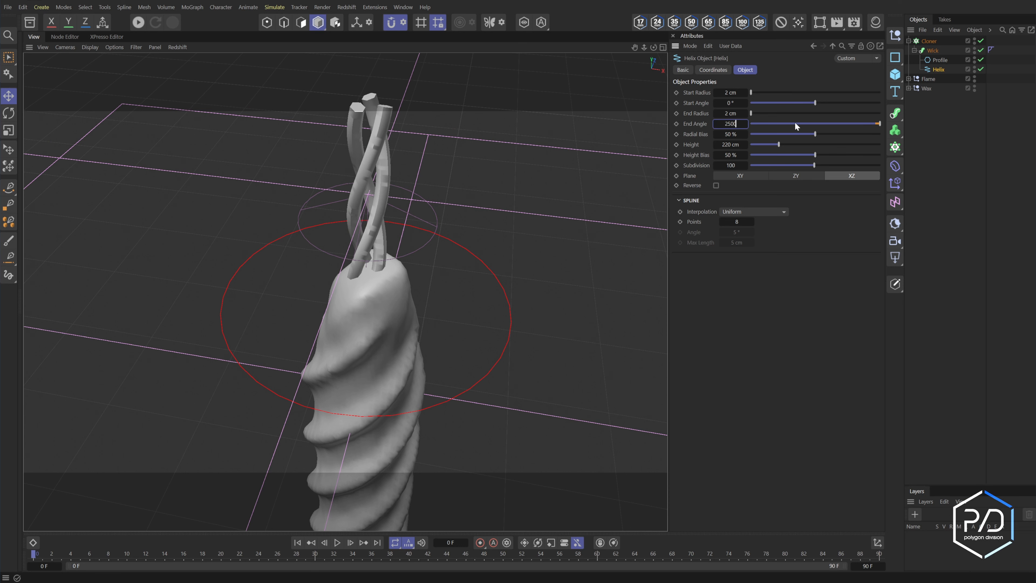
key("Return")
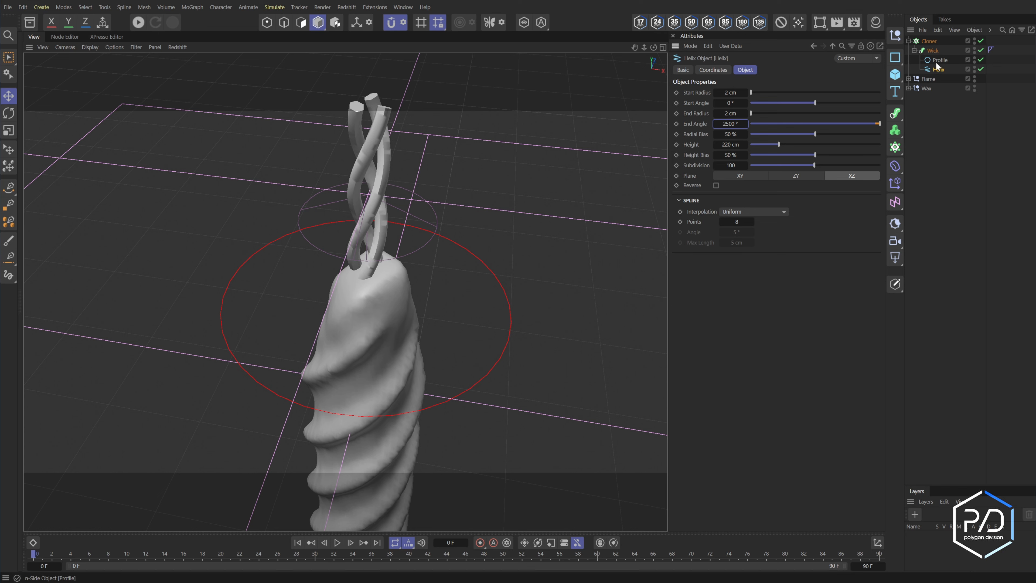
left_click(714, 92)
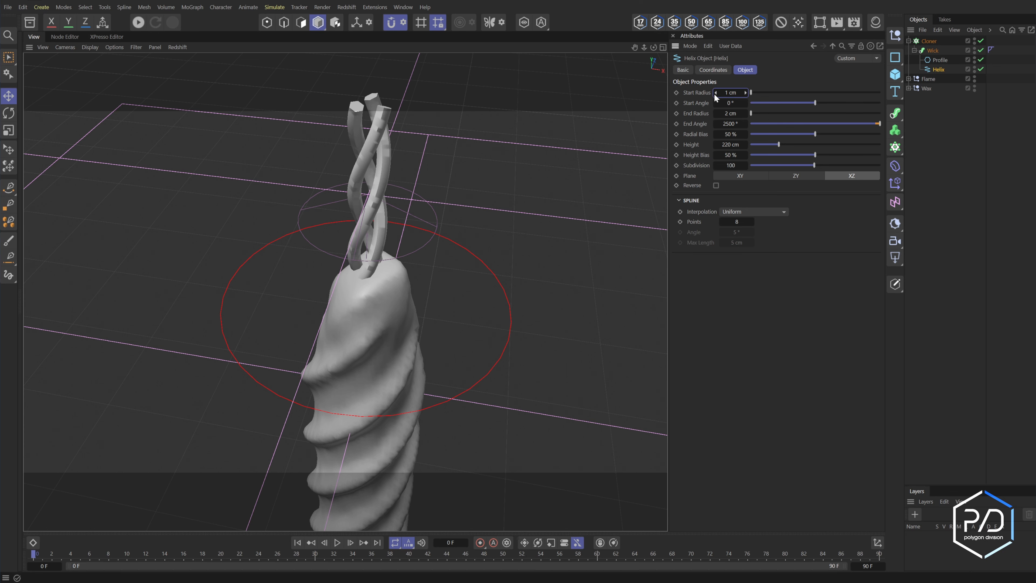
left_click(715, 113)
scroll(376, 209, "up", 3)
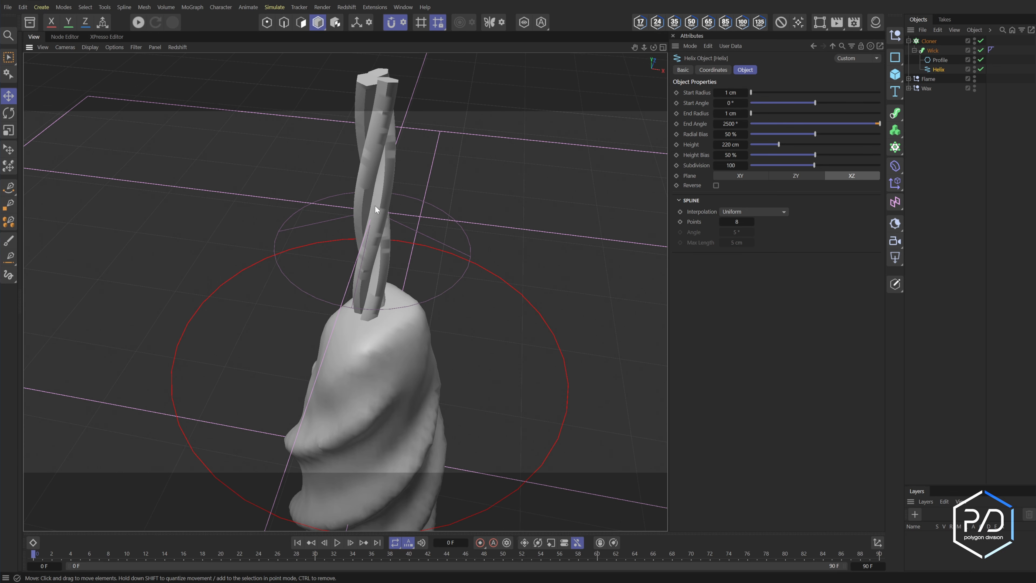
- Set the number of sides of the wick's Profile spline to 8
left_click_drag(375, 209, 363, 176, "alt")
left_click(939, 60)
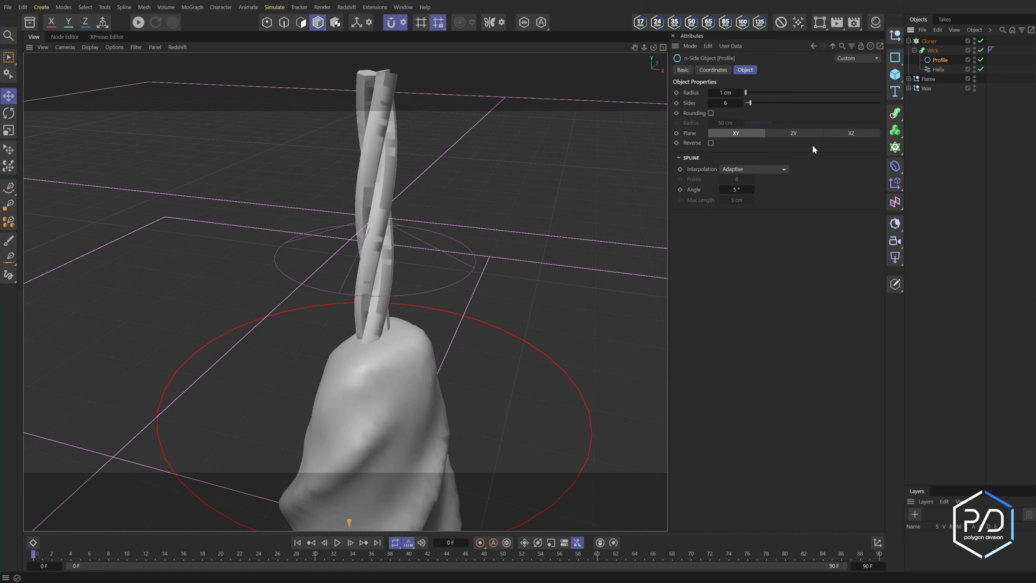
left_click(740, 102)
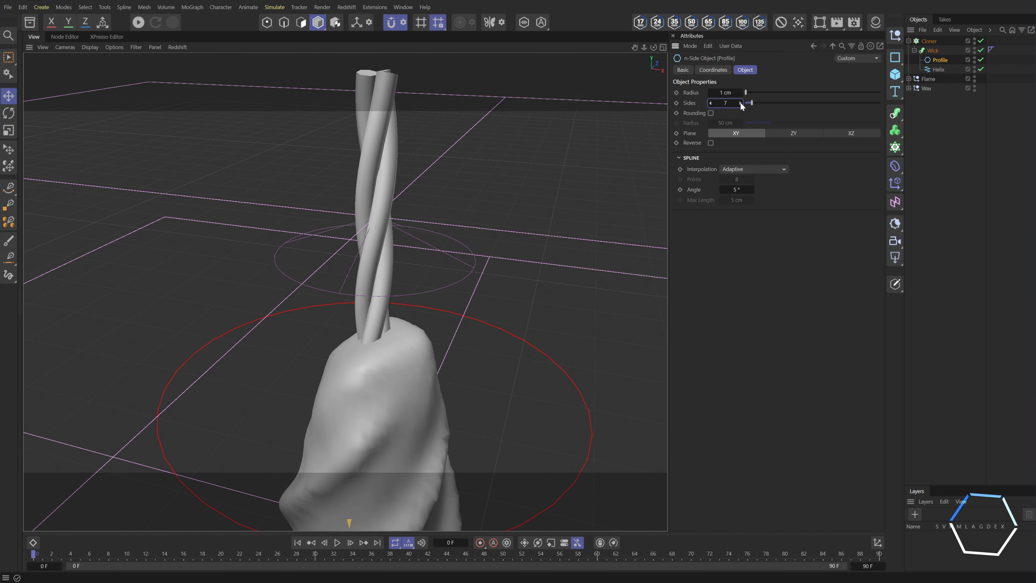
left_click(740, 103)
left_click_drag(265, 312, 294, 309, "alt")
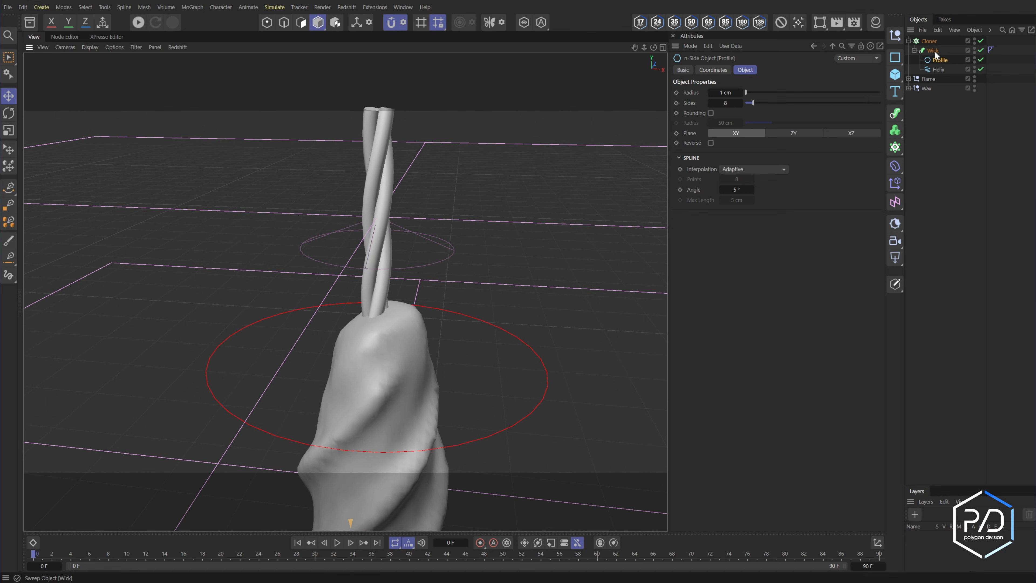
- Test the Wick Sweep's End Growth with a lower value and restore it to 100%
left_click(933, 51)
left_click_drag(860, 136, 883, 134)
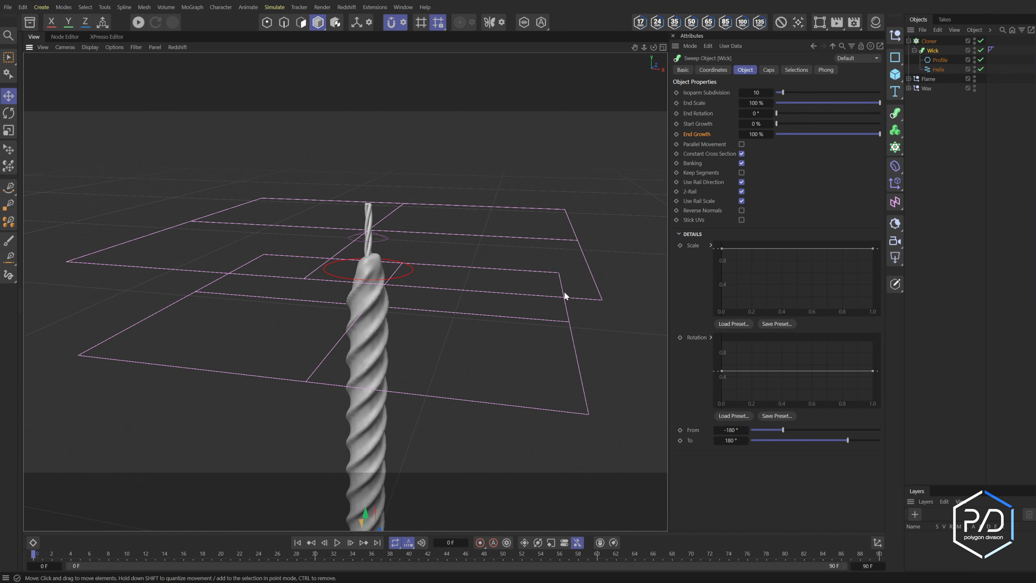
left_click(564, 295)
- Rename the Cloner as Wick and group it under a new null also named Wick
left_click(909, 78)
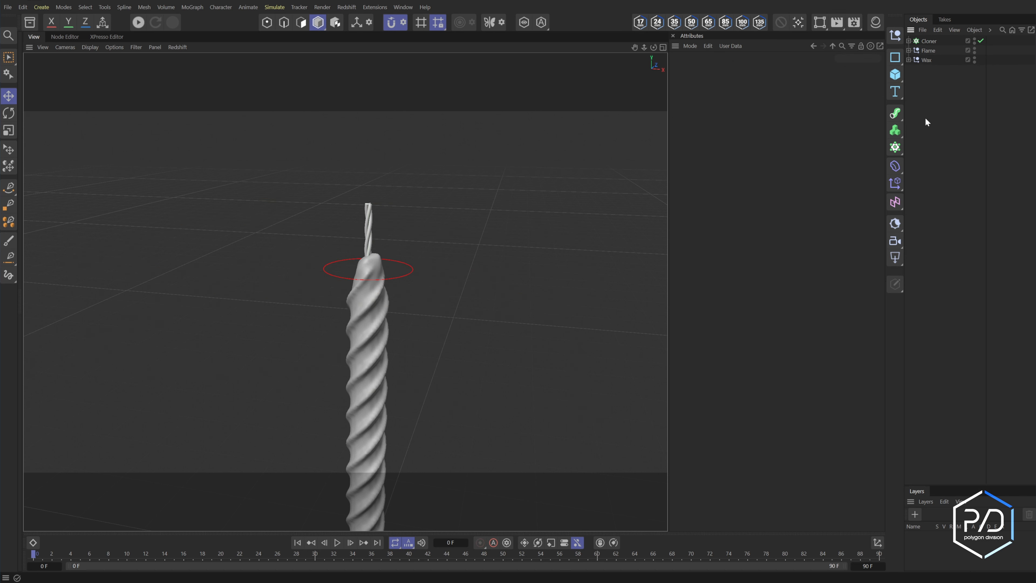
left_click(927, 41)
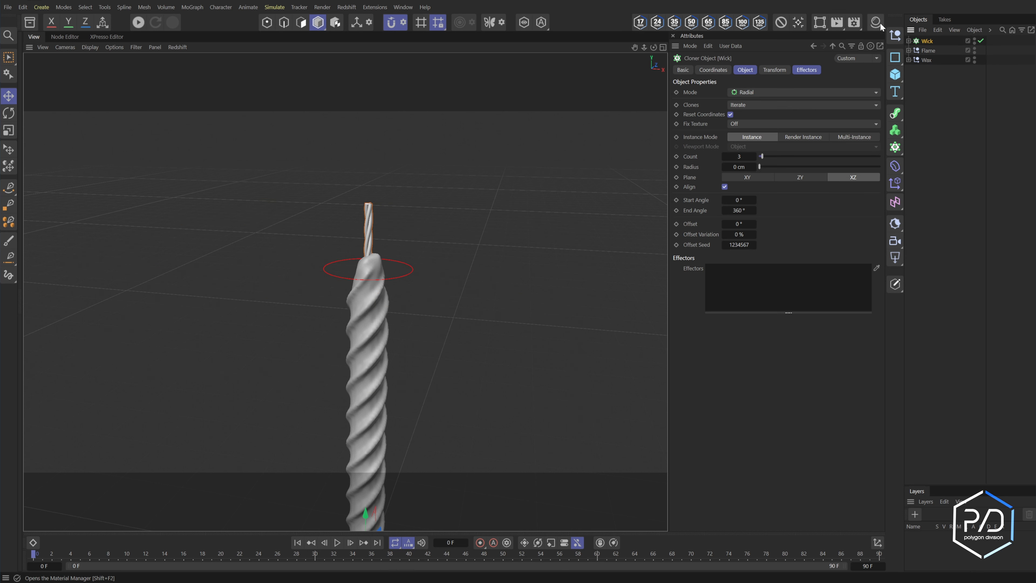
left_click(895, 37, "alt")
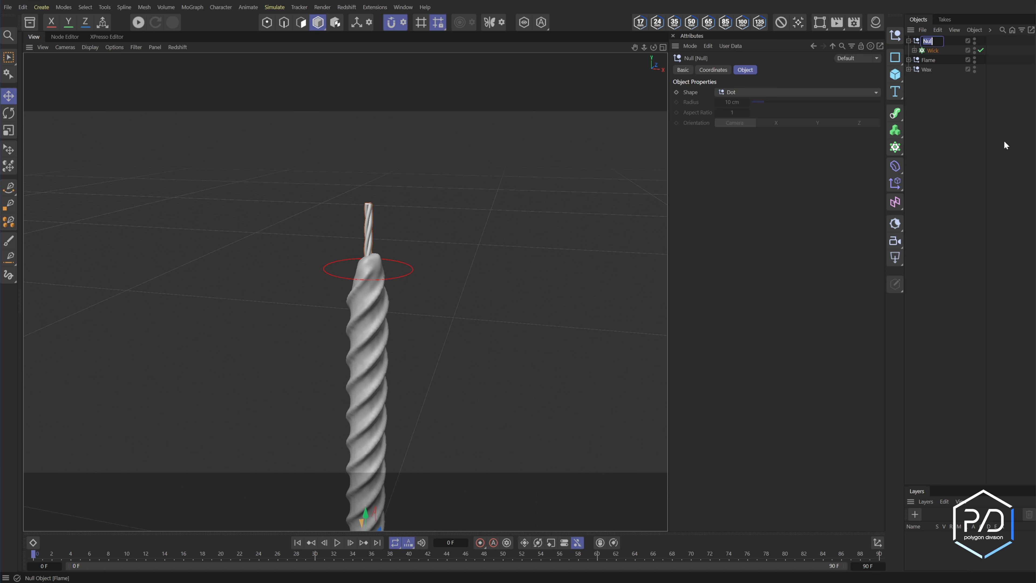
- Add a Displacer deformer inside the Wick null and name it Displacer-Small
scroll(393, 225, "up", 5)
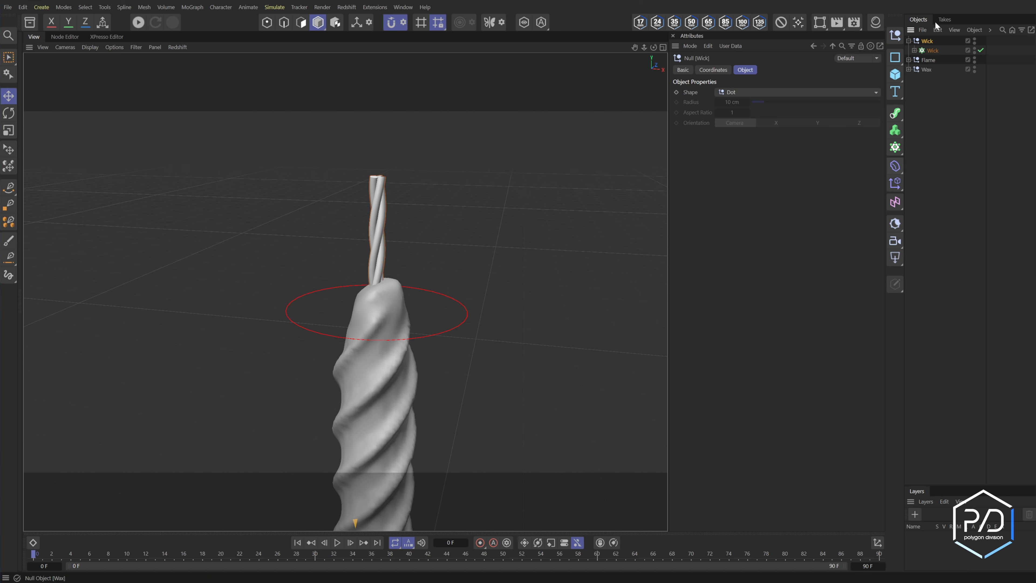
left_click(896, 171)
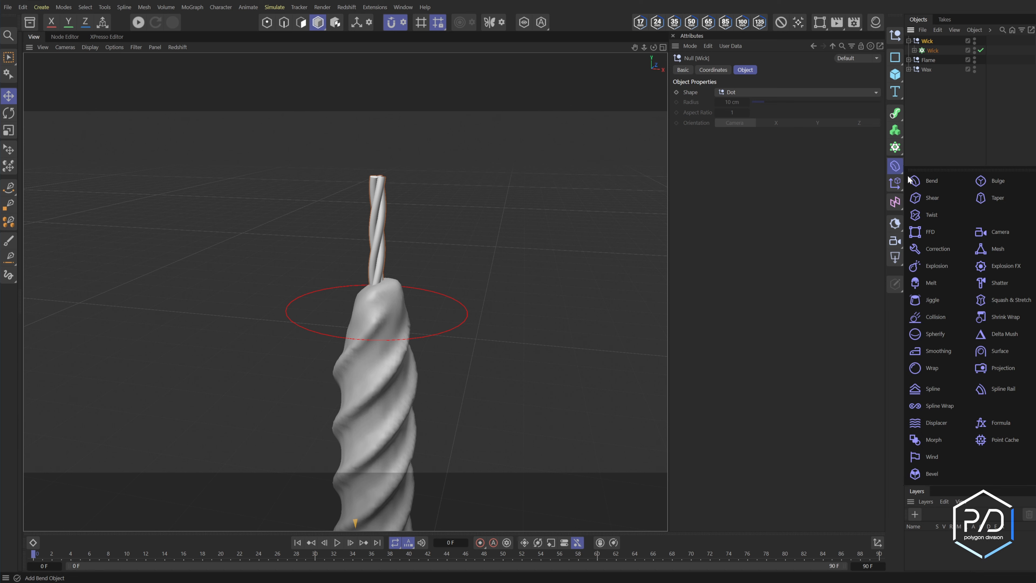
left_click(938, 421, "shift")
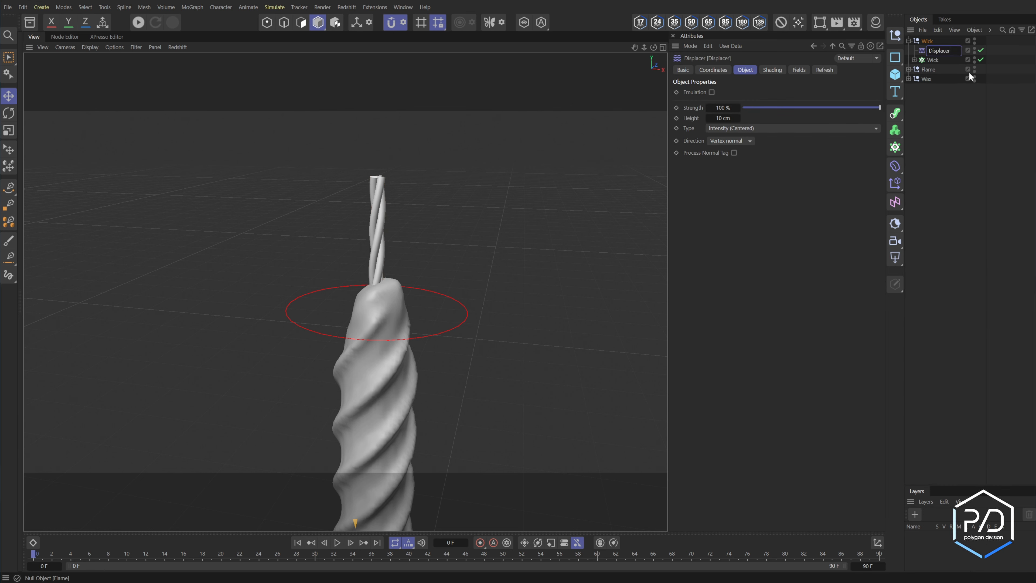
- Assign a Noise shader to Displacer-Small and reduce the noise's global scale to about 13%
left_click(771, 69)
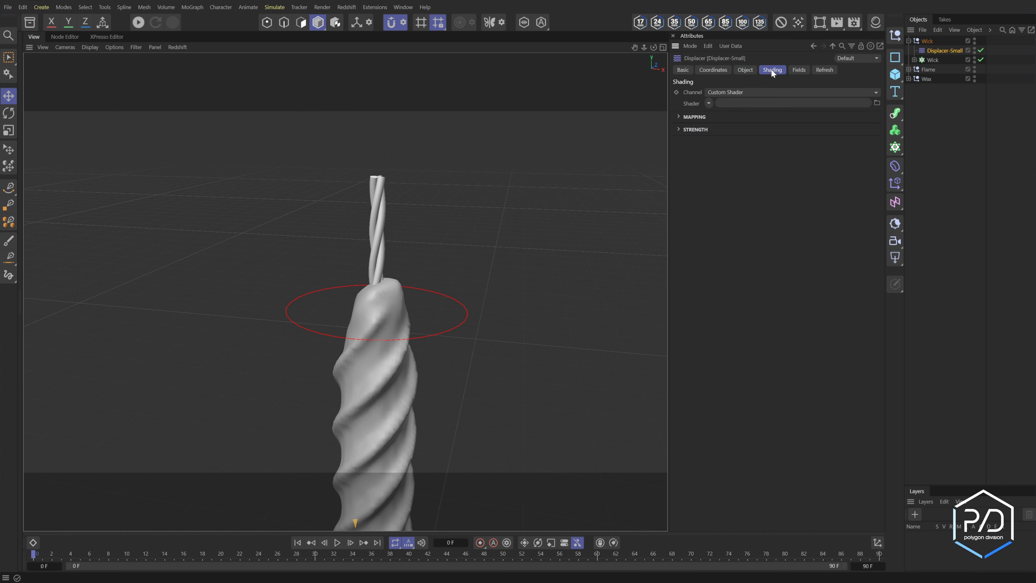
left_click(706, 104)
left_click(719, 204)
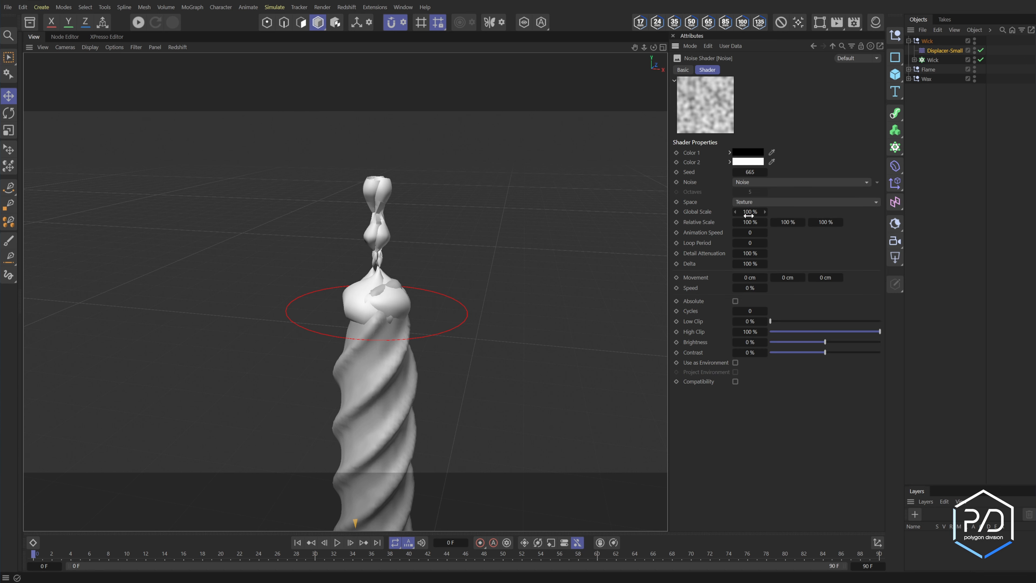
left_click_drag(748, 215, 738, 206)
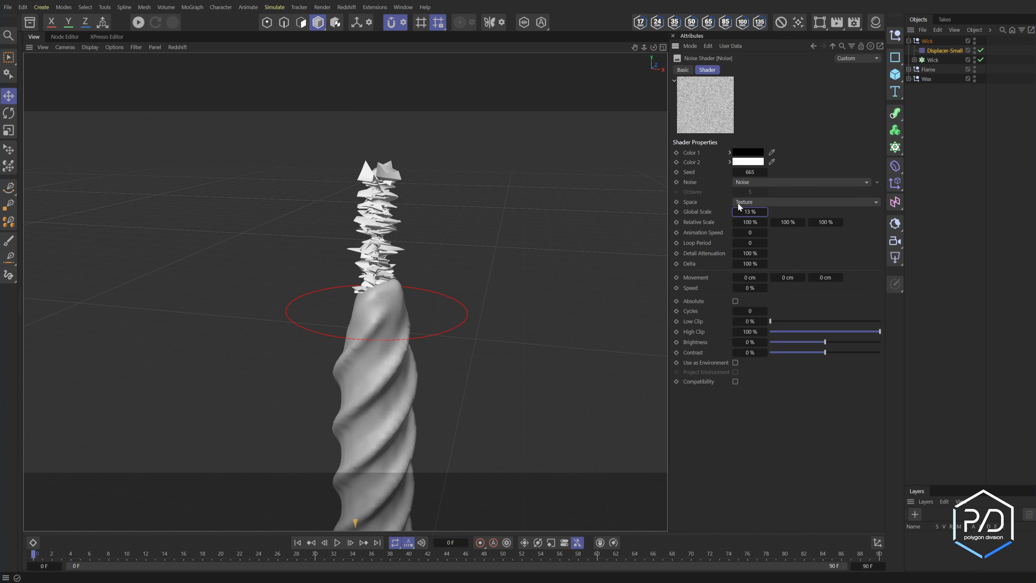
- Set the height of the Displacer-Small deformer to 2 cm
left_click(833, 46)
left_click(738, 71)
double_click(722, 118)
type("2")
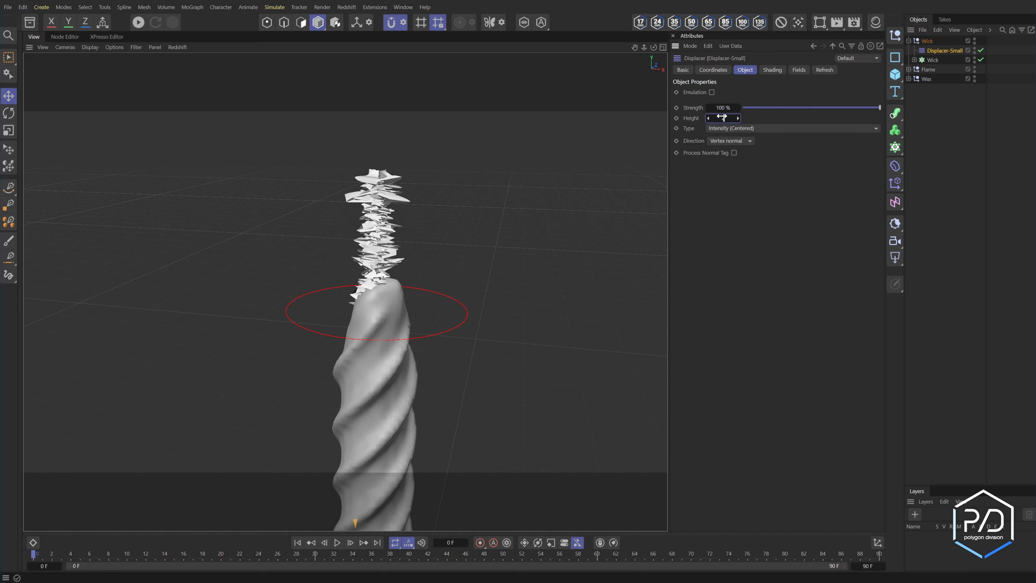
key("Return")
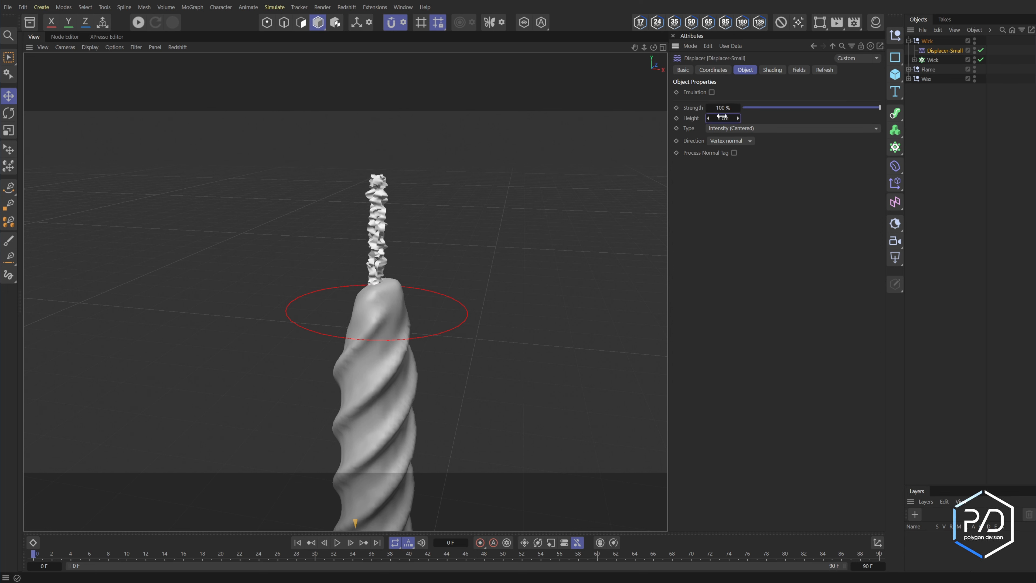
- Change Displacer-Small's noise type to Blistered Turbulence
left_click(772, 70)
left_click(770, 108)
left_click(766, 182)
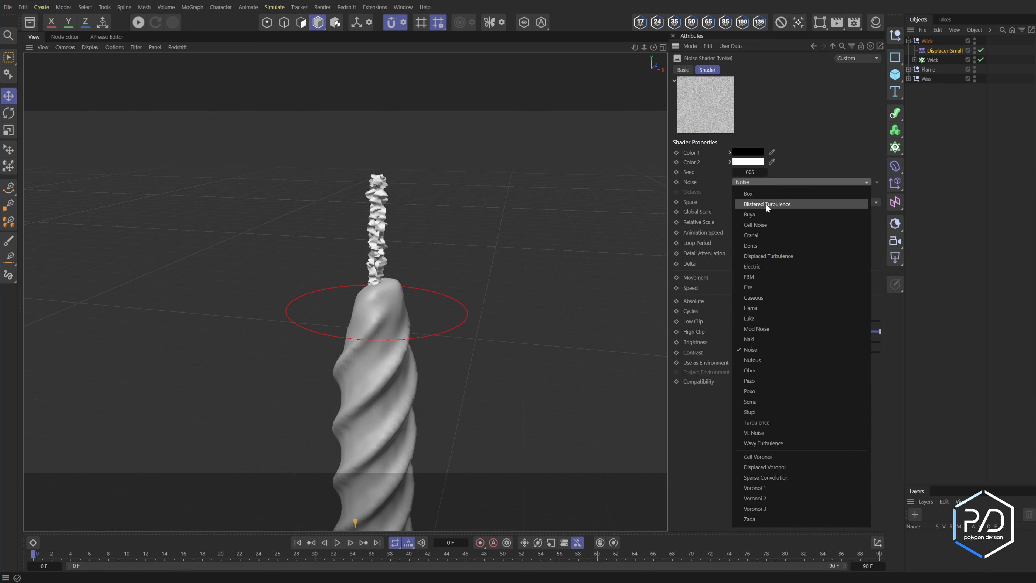
left_click(765, 203)
left_click(833, 46)
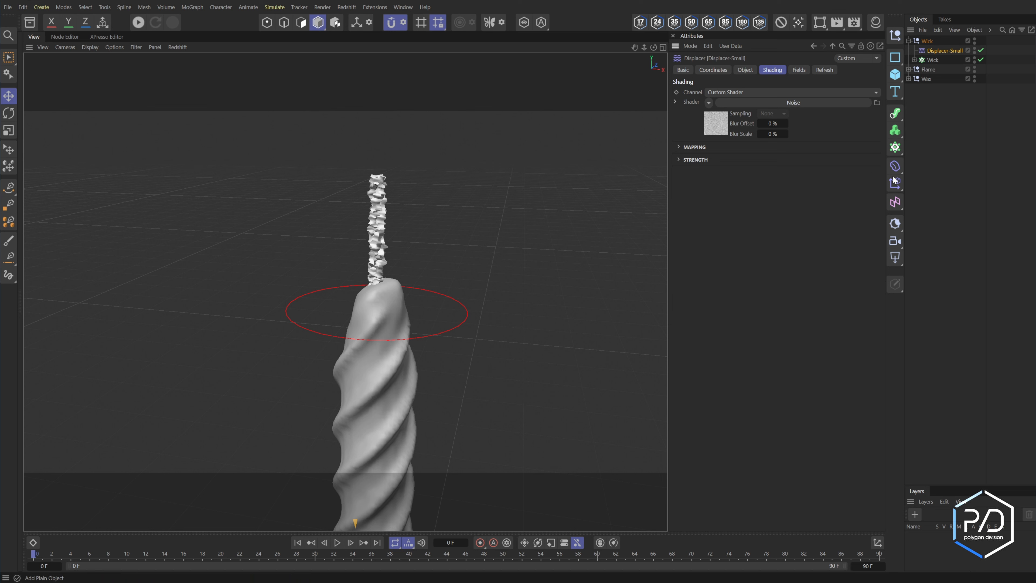
- Add a Linear Field to Displacer-Small with direction +Y and length 2 cm, and raise the displacer to about 206 cm in Y
left_click(798, 70)
left_click(698, 164)
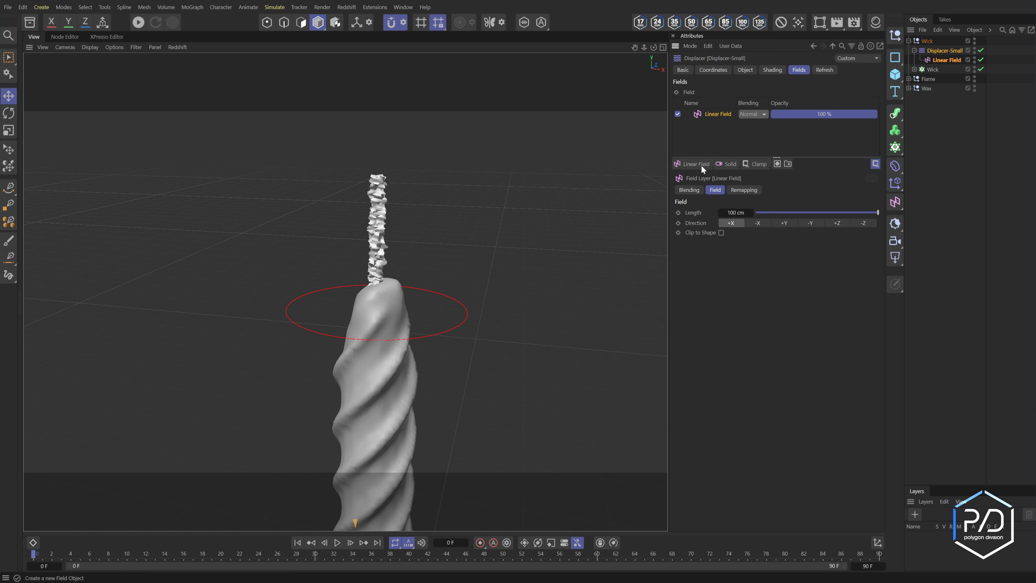
left_click(785, 223)
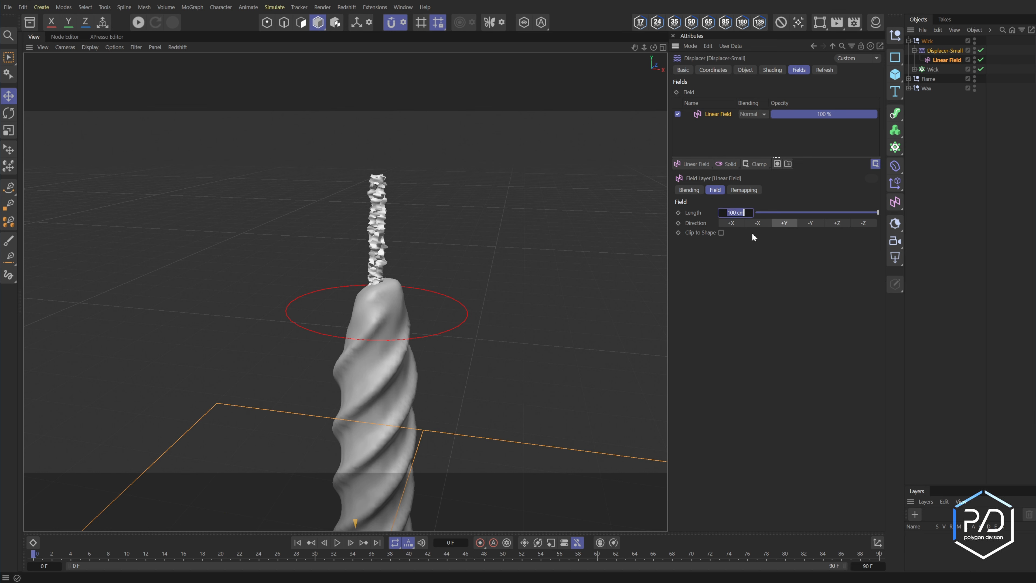
type("2")
left_click(712, 70)
left_click_drag(715, 115, 799, 115)
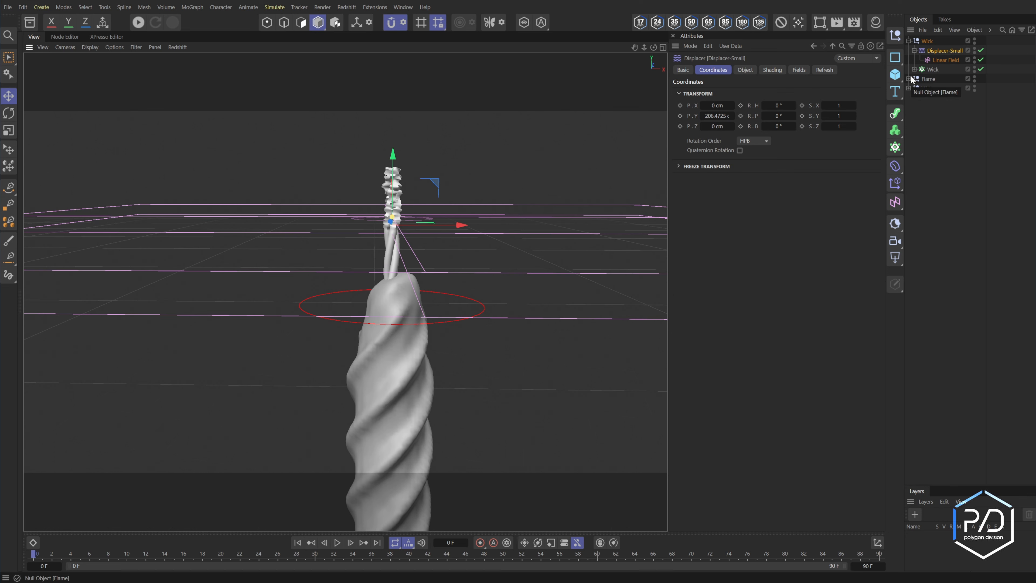
- Move the Linear Field into the Flame null, name it Wick-Distort, and lower it slightly along Y
left_click_drag(946, 60, 939, 79)
double_click(940, 79)
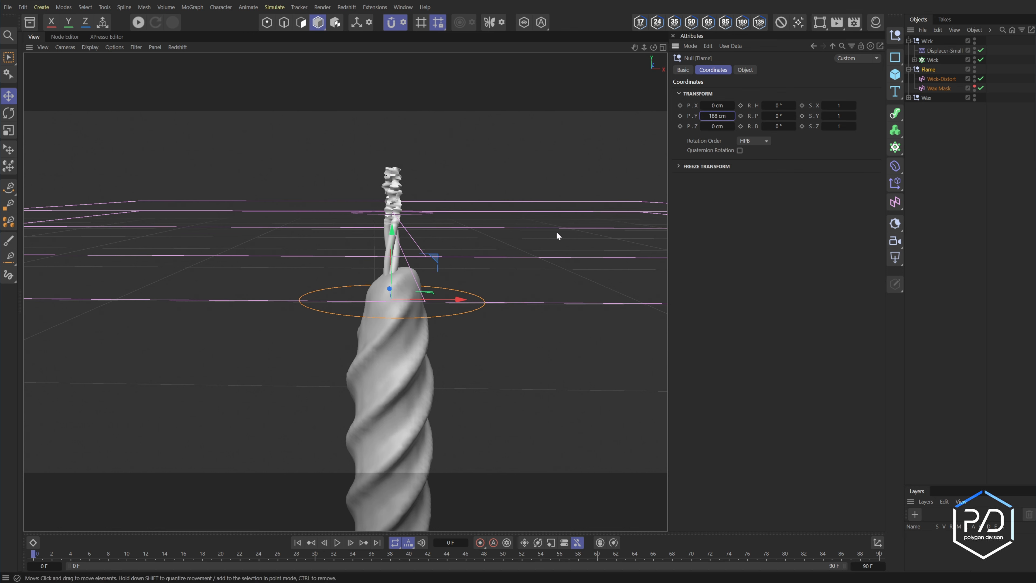
left_click_drag(494, 249, 367, 212, "alt")
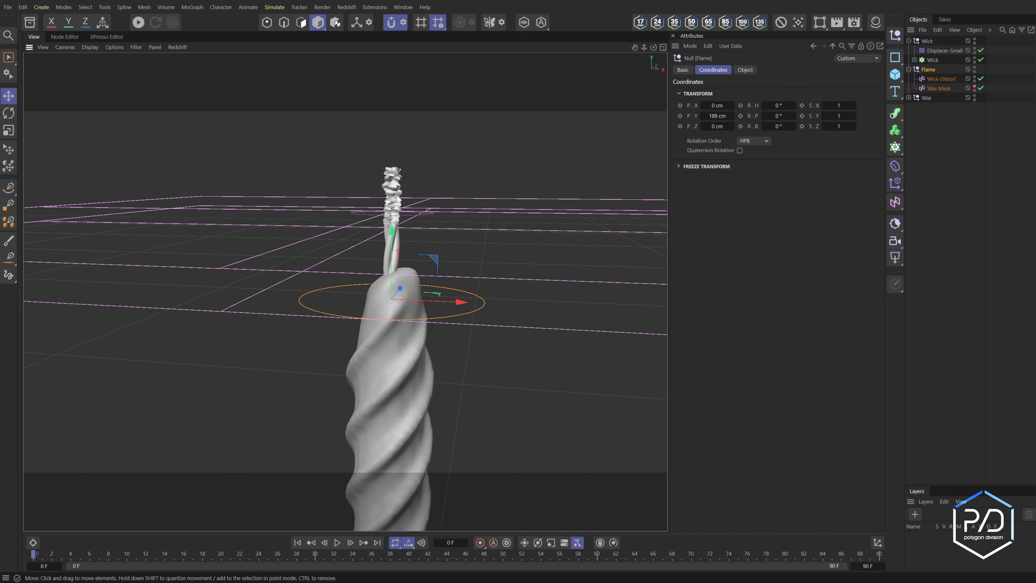
left_click(940, 78)
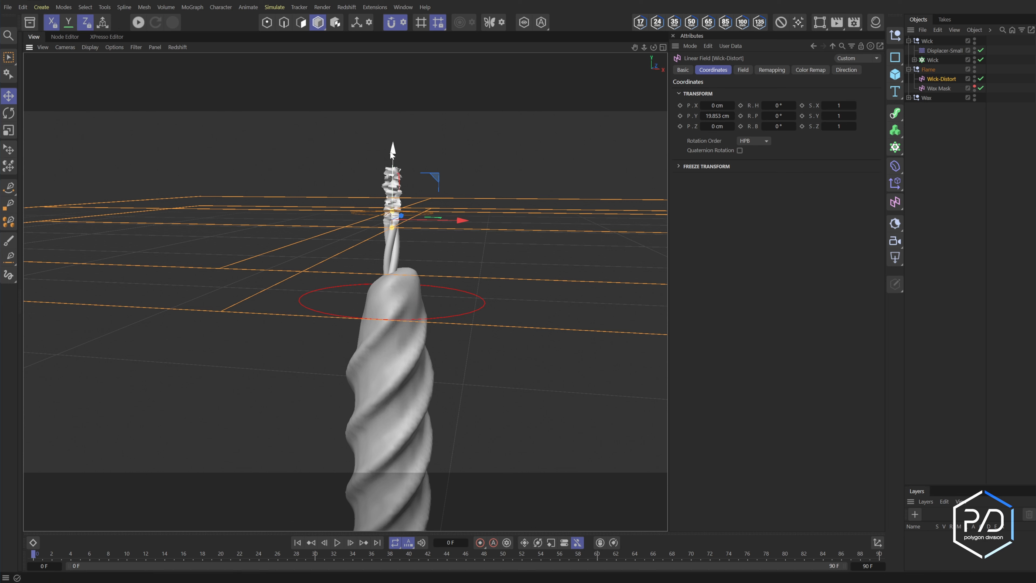
left_click_drag(391, 150, 390, 157)
- Add a second Displacer deformer inside the Wick null and name it Displacer-Large
left_click(928, 42)
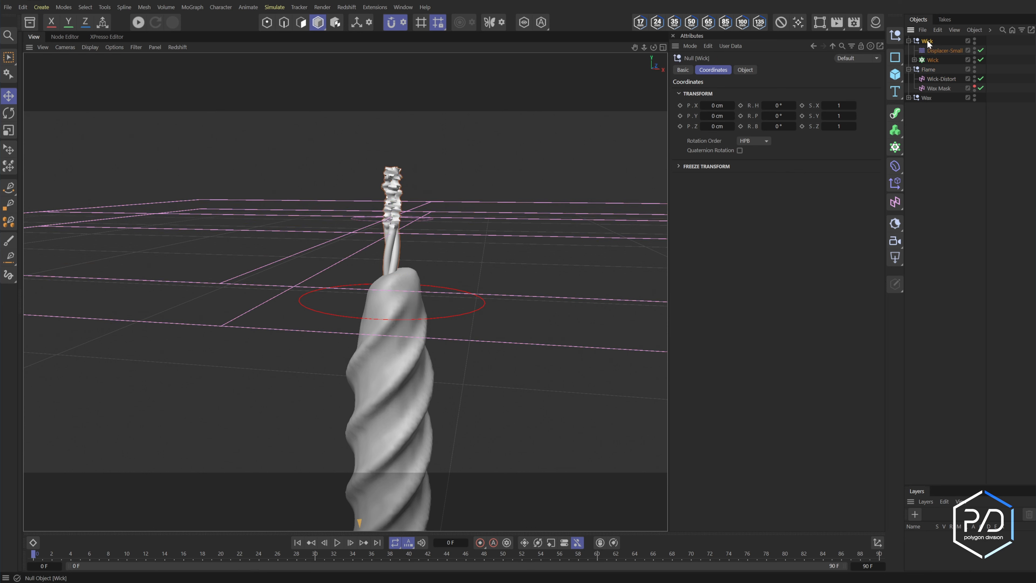
left_click(894, 167)
left_click(935, 424)
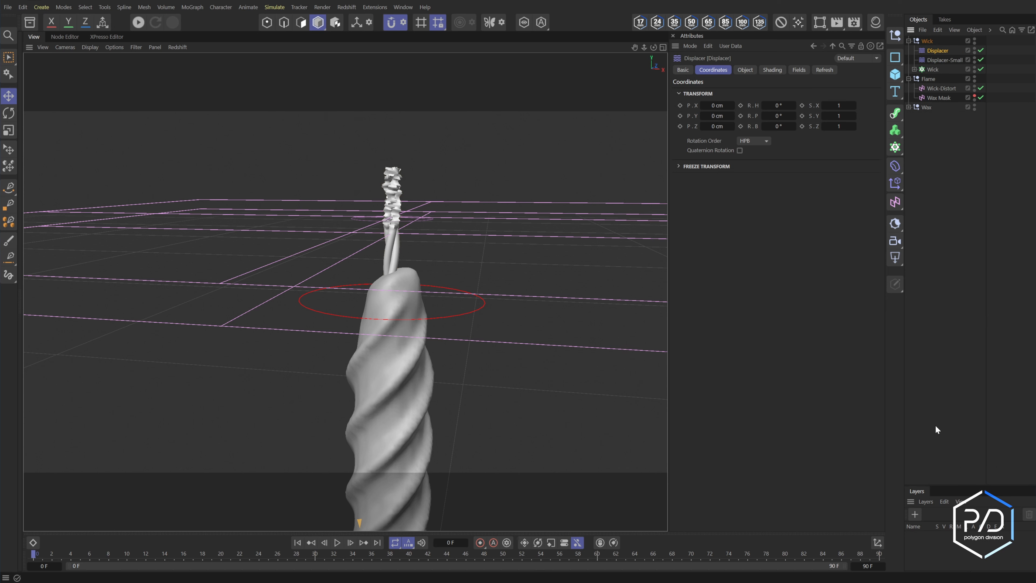
double_click(944, 50)
type("-Large")
key("Return")
- Assign a Noise shader to Displacer-Large and set its displacement direction to Planar
left_click(772, 70)
left_click(708, 103)
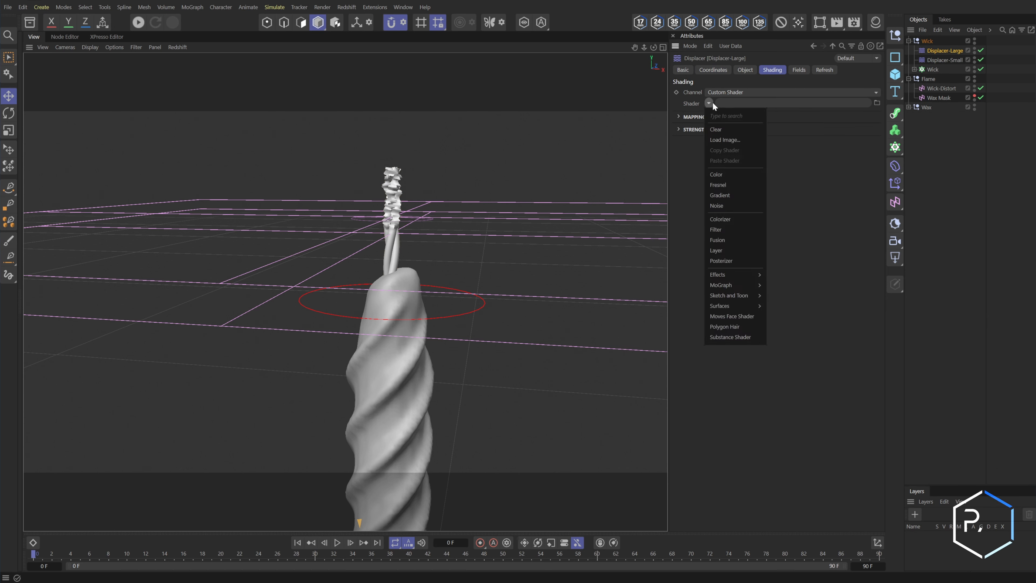
left_click(728, 204)
left_click(745, 69)
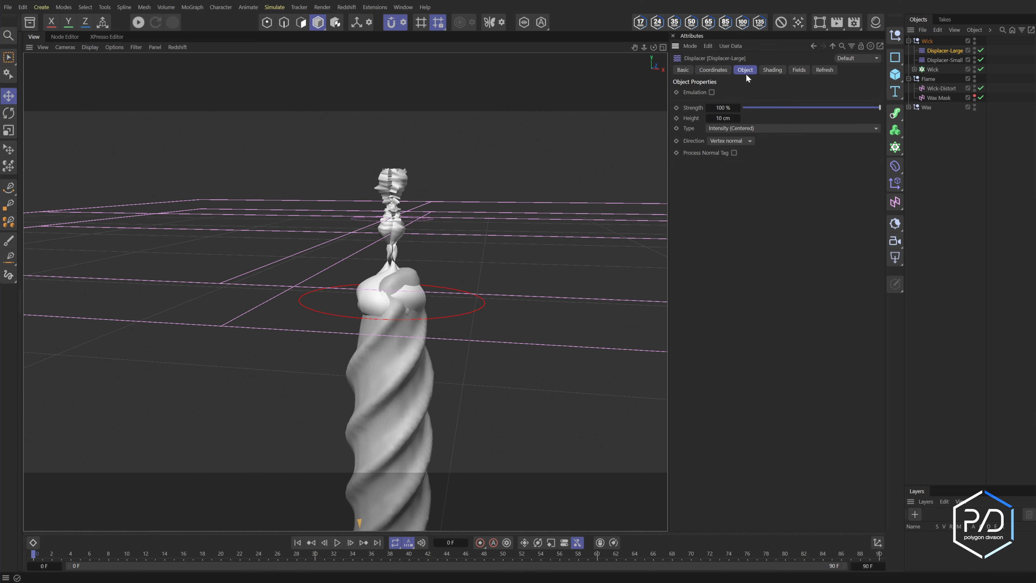
left_click(729, 140)
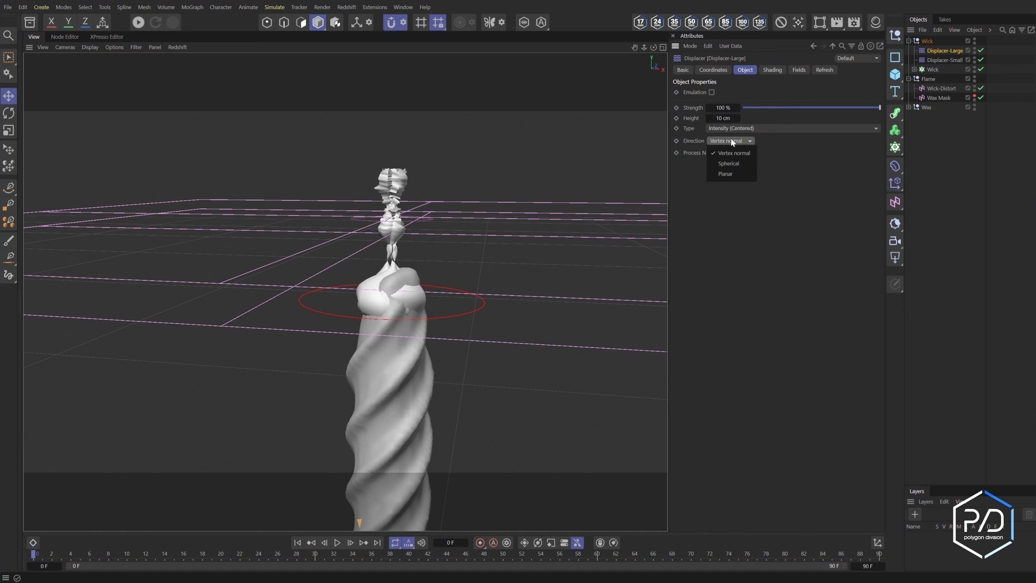
left_click(725, 174)
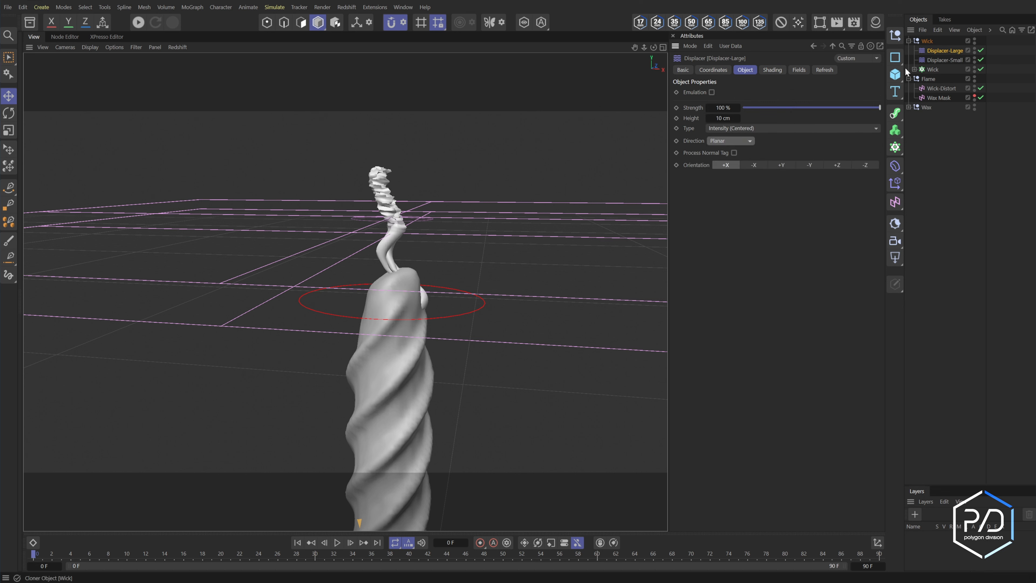
- Add a Linear Field to Displacer-Large and name it Wick-Bend
left_click(798, 69)
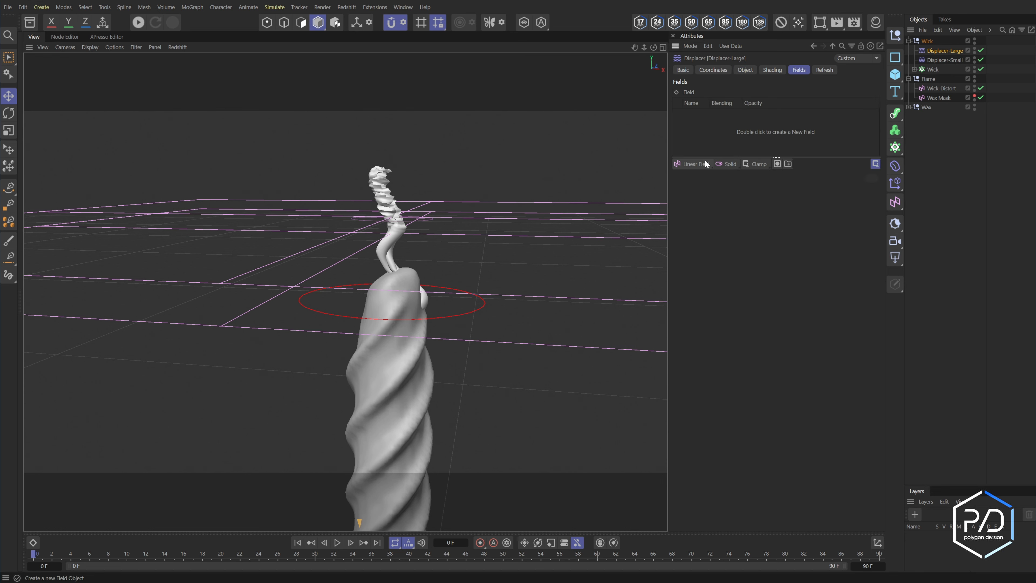
left_click(697, 165)
double_click(953, 62)
type("Wick")
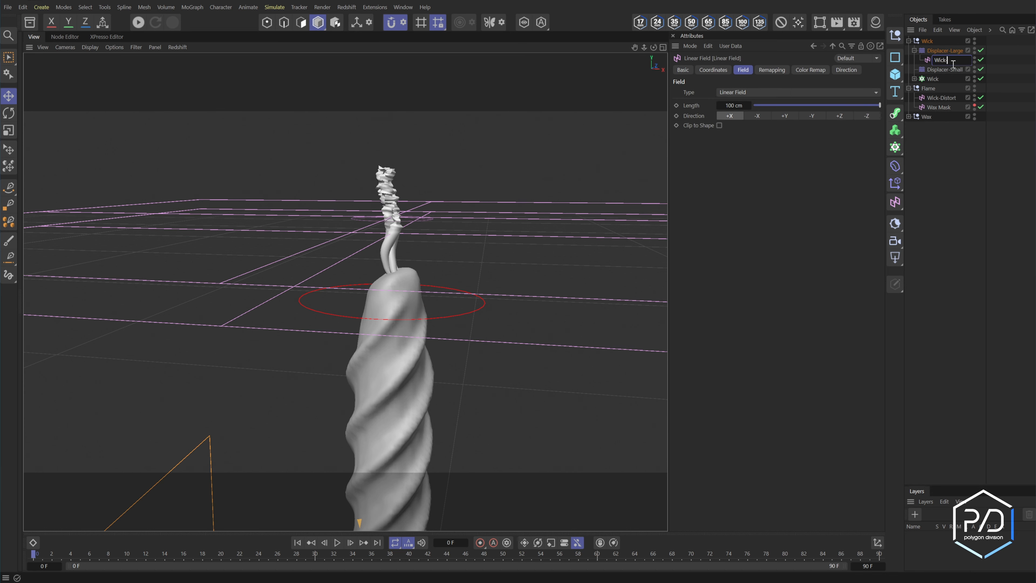
type("-Bend")
key("Return")
- In the front view, point Wick-Bend along +Y, raise it to the exposed wick, and set its length to 4 cm
key("F4")
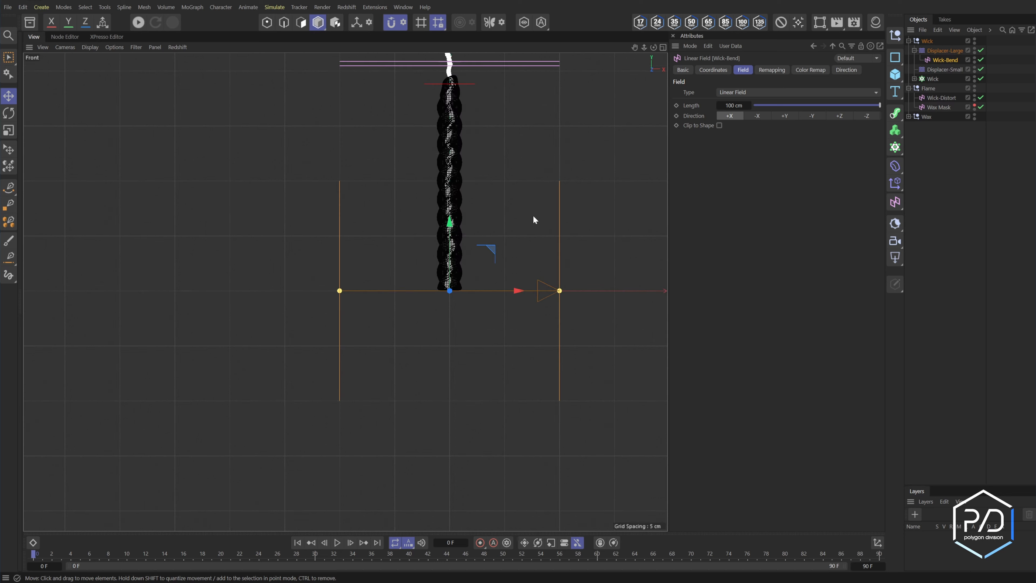
left_click(737, 105)
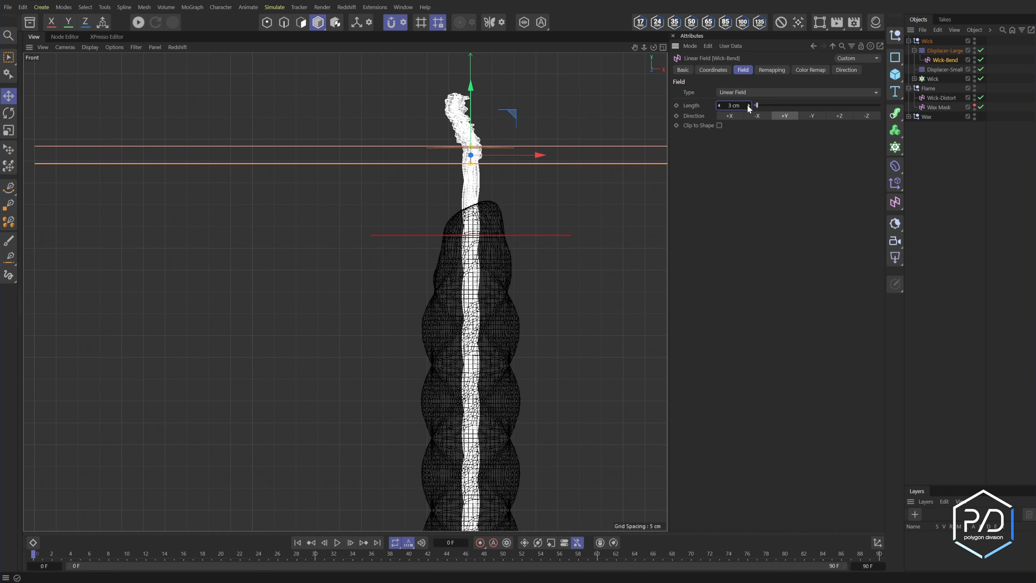
left_click(749, 106)
left_click(749, 106)
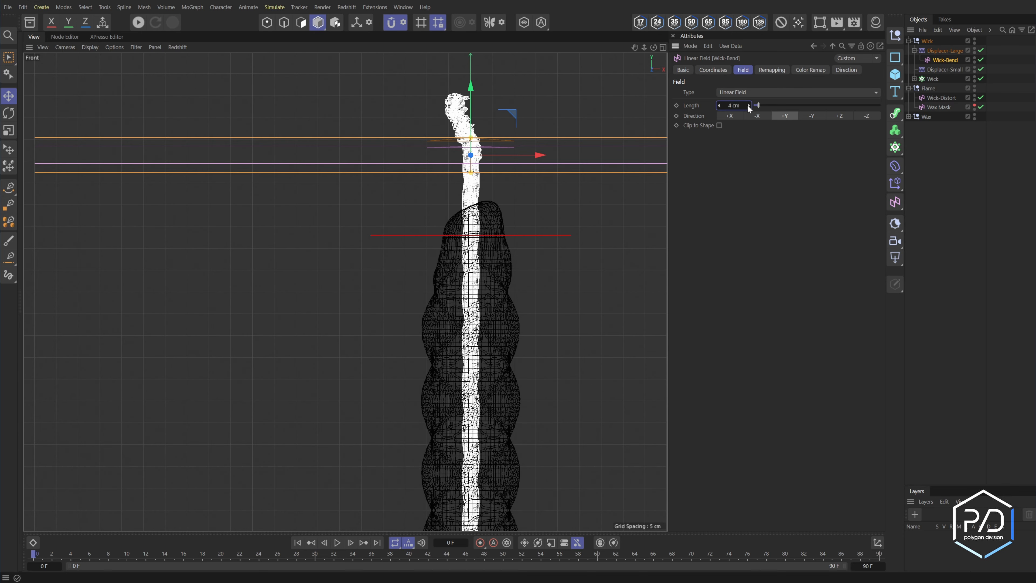
- Move Wick-Bend into the Flame null and lower the Flame null along Y to melt the candle further
left_click_drag(944, 57, 938, 93)
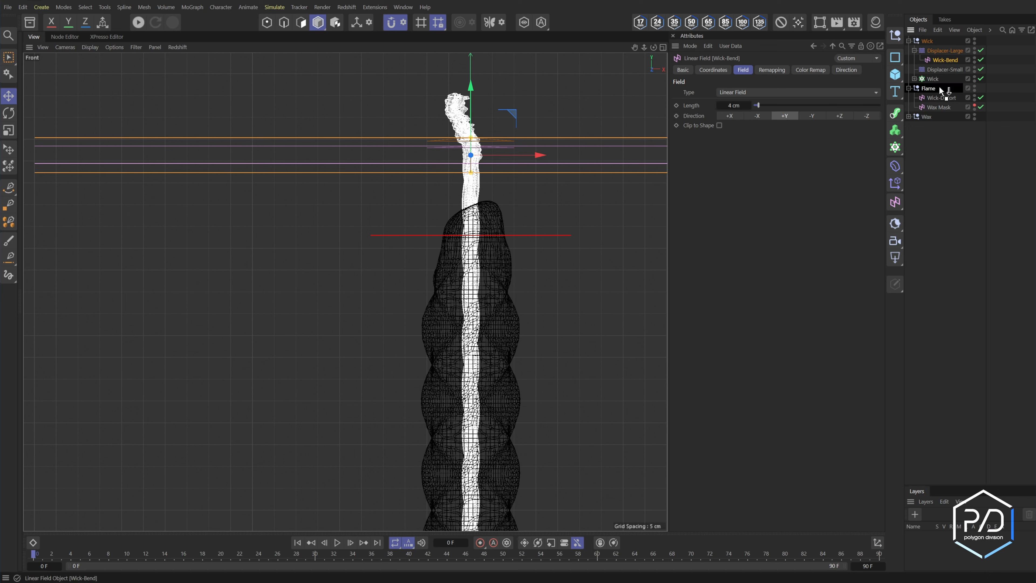
left_click(927, 80)
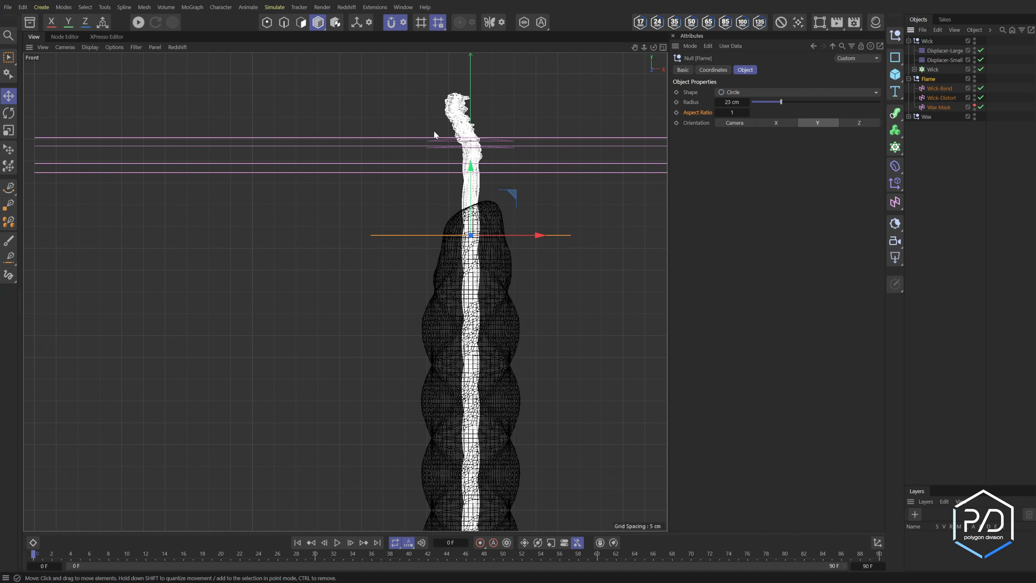
left_click_drag(471, 166, 478, 274)
- Set Displacer-Large's height to 5 cm and check the bent wick in the perspective view
left_click(938, 52)
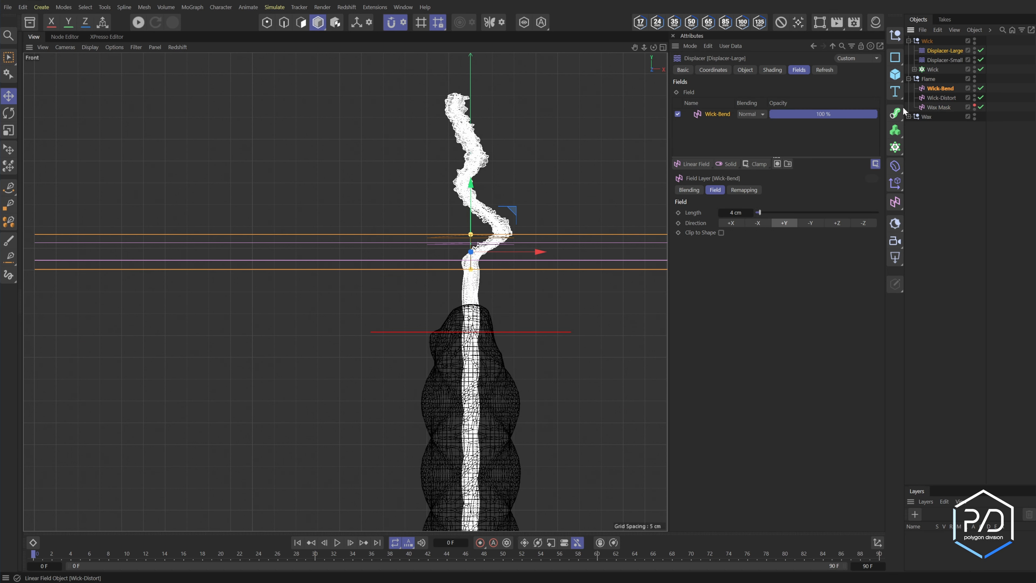
double_click(723, 118)
type("5")
key("Return")
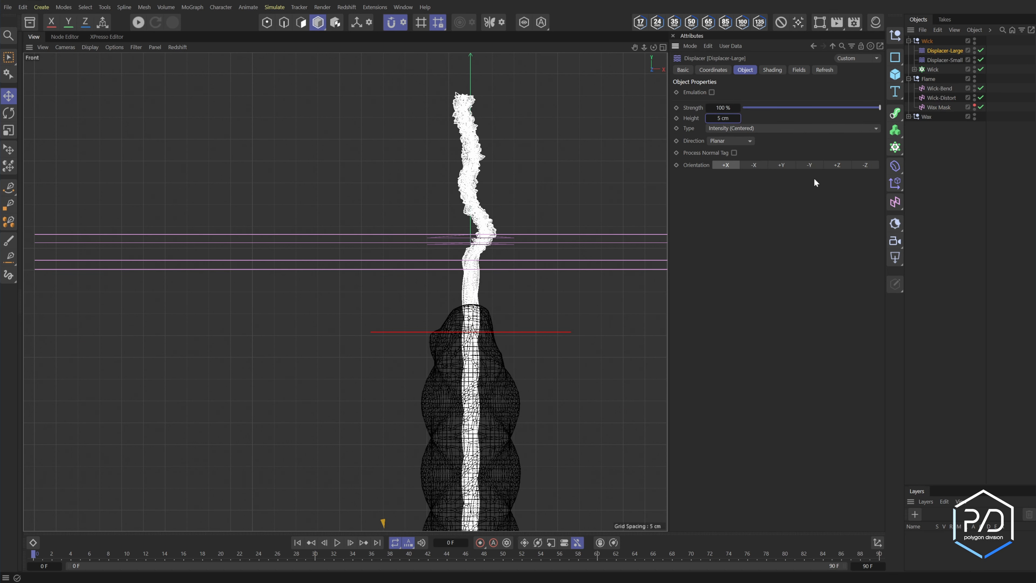
key("F1")
scroll(480, 360, "down", 4)
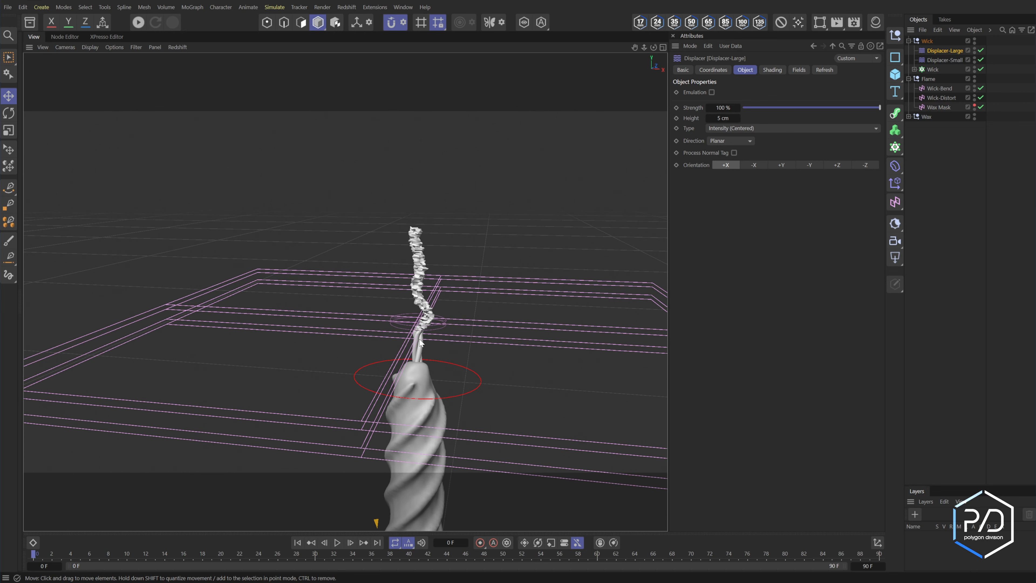
left_click_drag(644, 47, 669, 47)
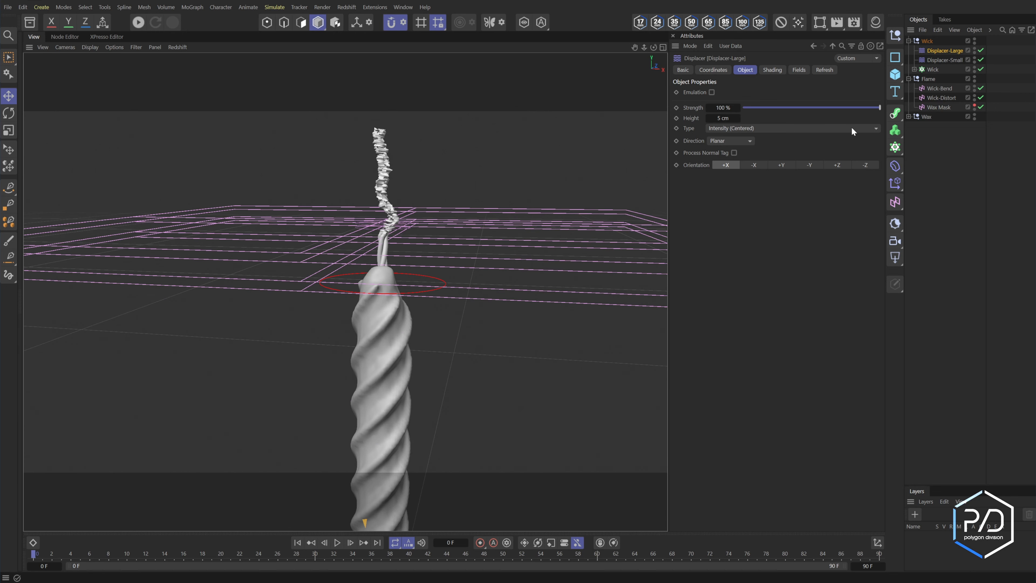
- Collapse the object hierarchies, create a null named Xpresso, and add an XPresso tag to it
left_click(909, 41, "ctrl")
left_click(923, 83)
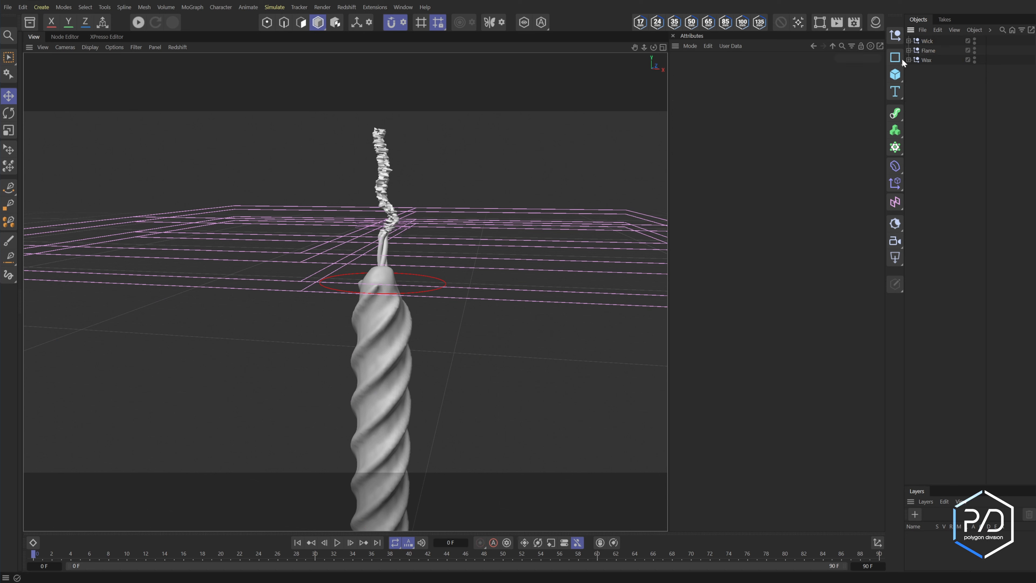
left_click(895, 36)
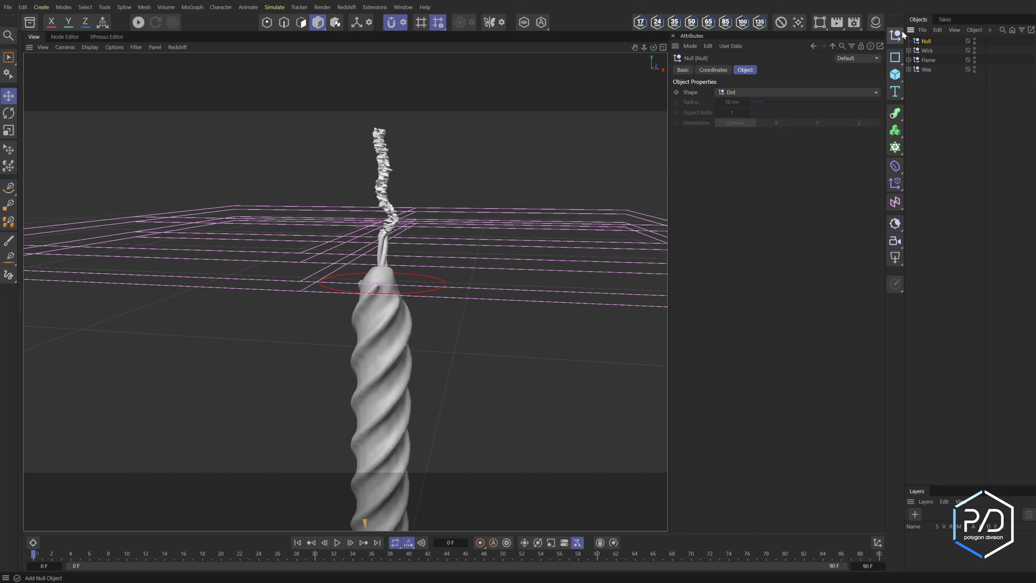
right_click(928, 40)
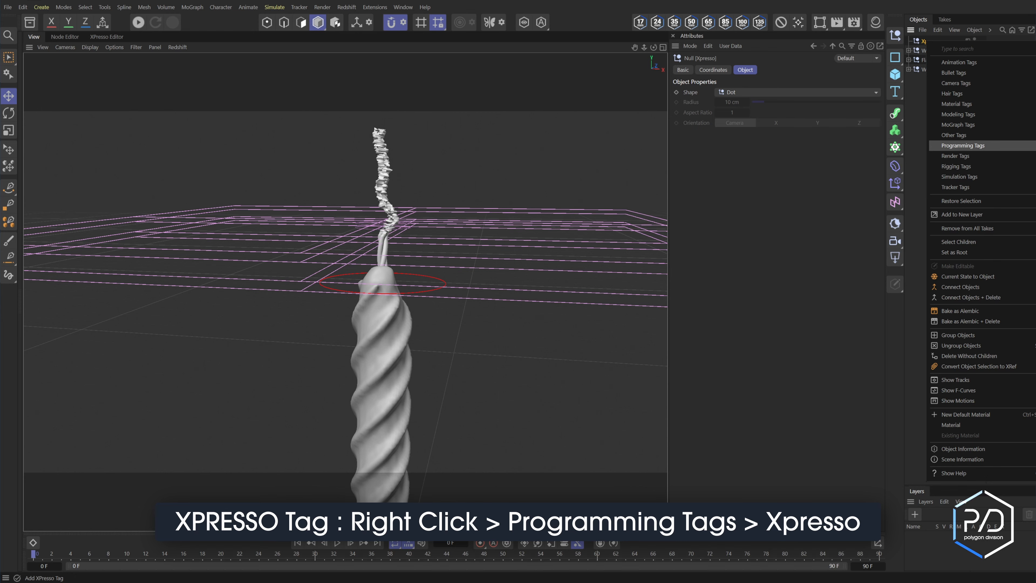
left_click(1035, 156)
left_click(926, 42)
- Give the Xpresso null a Custom display color and the warning icon preset with a near-white custom icon color
left_click(683, 70)
left_click(760, 198)
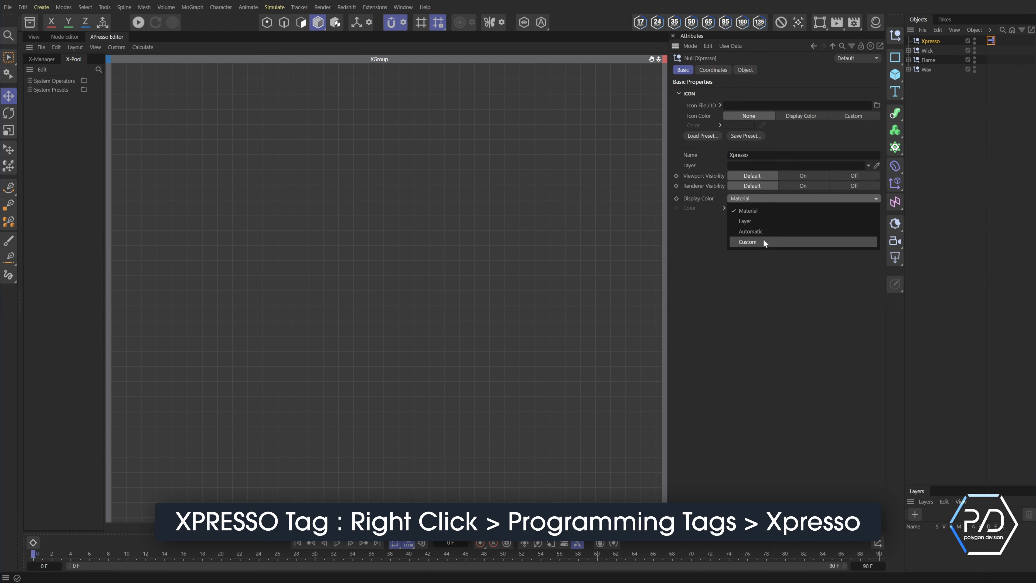
left_click(763, 241)
left_click(703, 133)
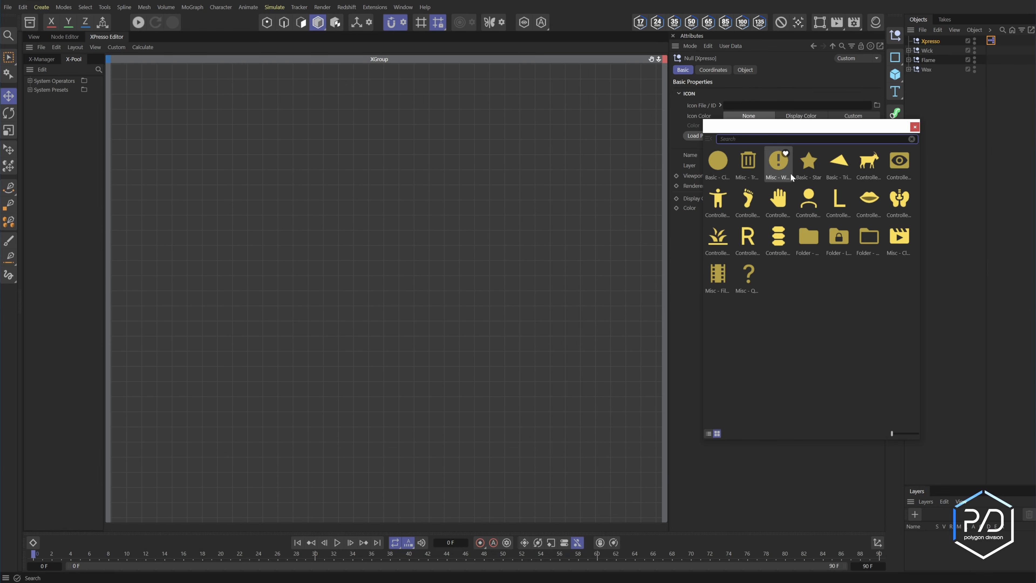
left_click(777, 162)
left_click(738, 124)
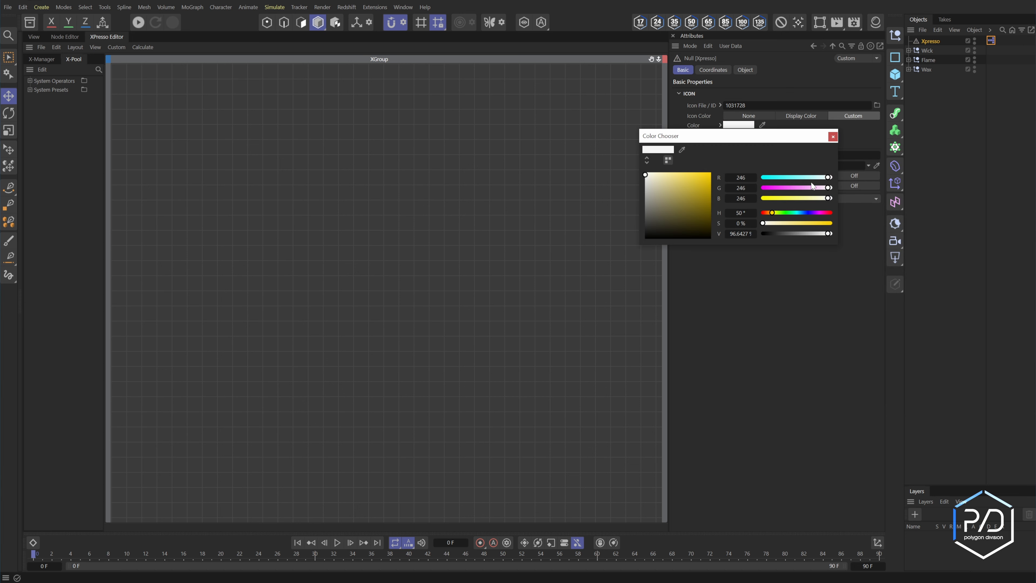
- Set the Xpresso null's shape to None
left_click(745, 70)
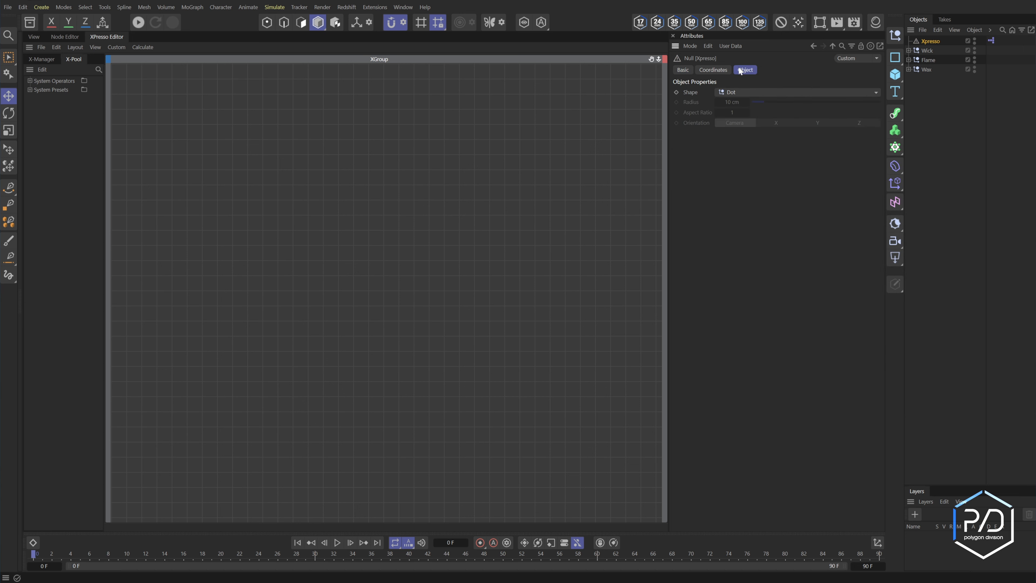
left_click(746, 90)
left_click(734, 92)
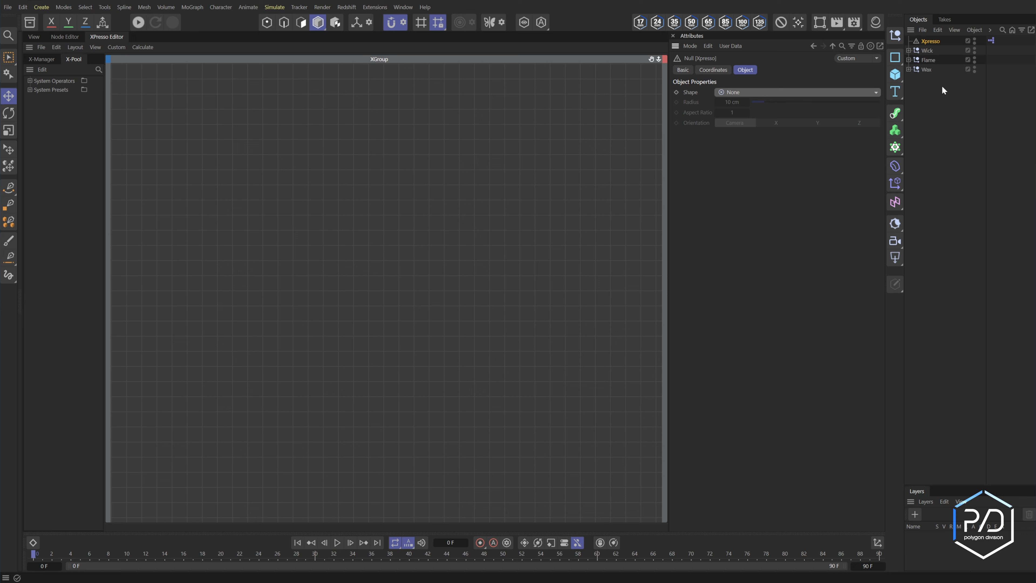
- Add the Wick sweep object to the XPresso graph as a node with an End Growth input port
left_click(908, 50)
left_click(914, 79)
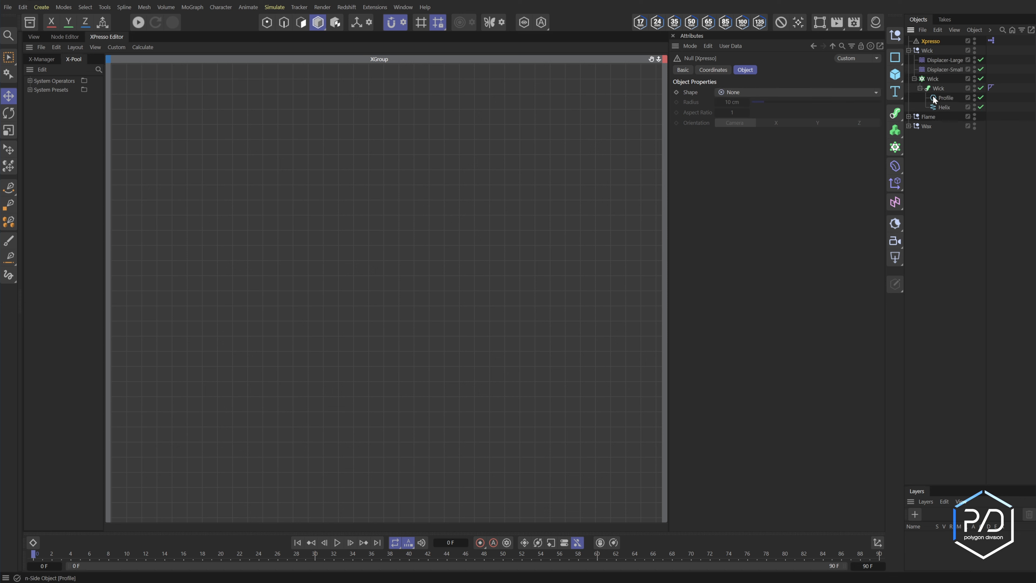
left_click(933, 88)
left_click(919, 88)
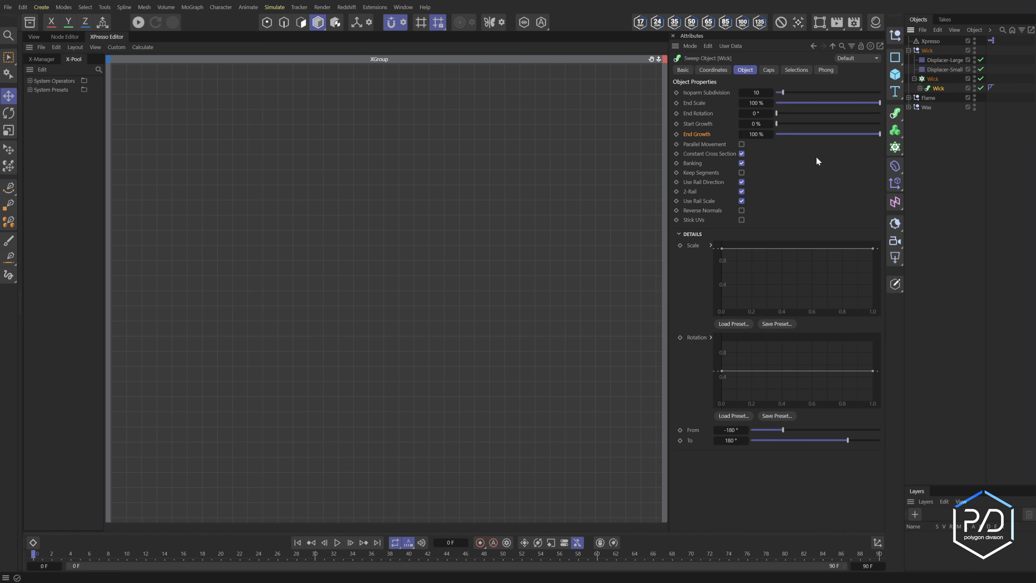
left_click_drag(938, 88, 579, 250)
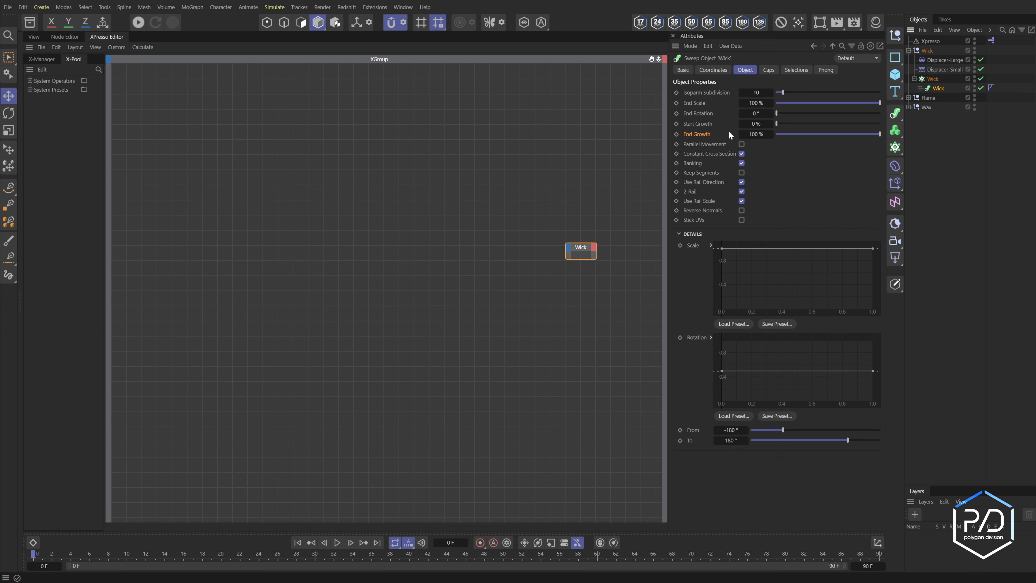
left_click_drag(699, 134, 580, 251)
- Add the Flame null to the XPresso graph as a node with a Position Y output port
left_click(927, 51)
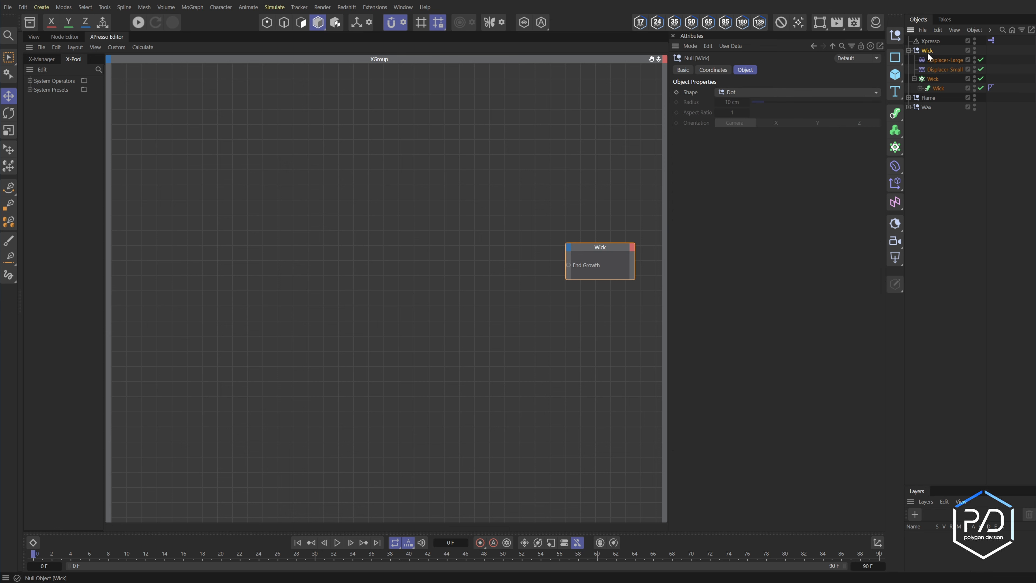
left_click(928, 99)
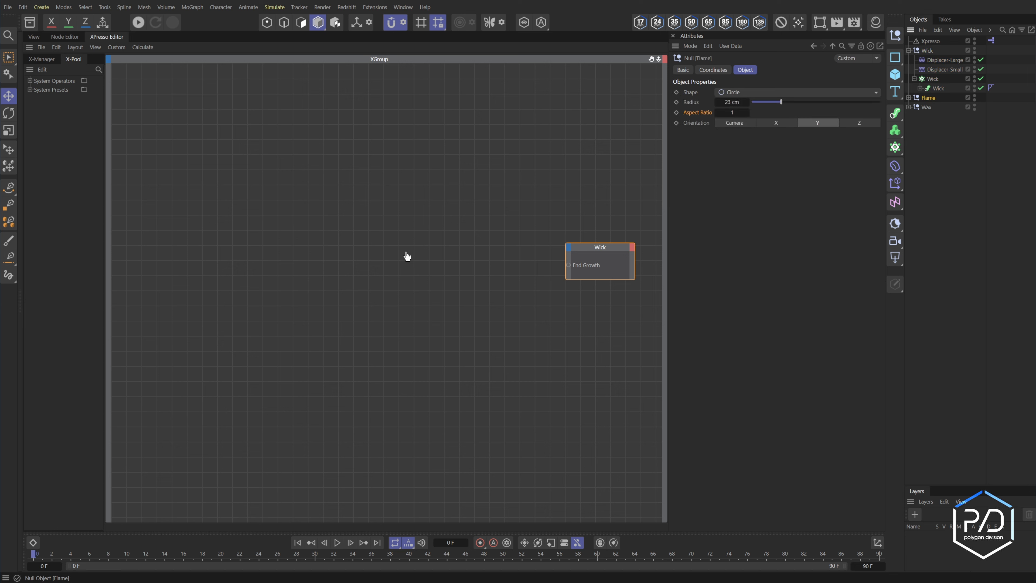
left_click_drag(406, 256, 406, 256)
left_click(713, 70)
left_click_drag(695, 118, 434, 248)
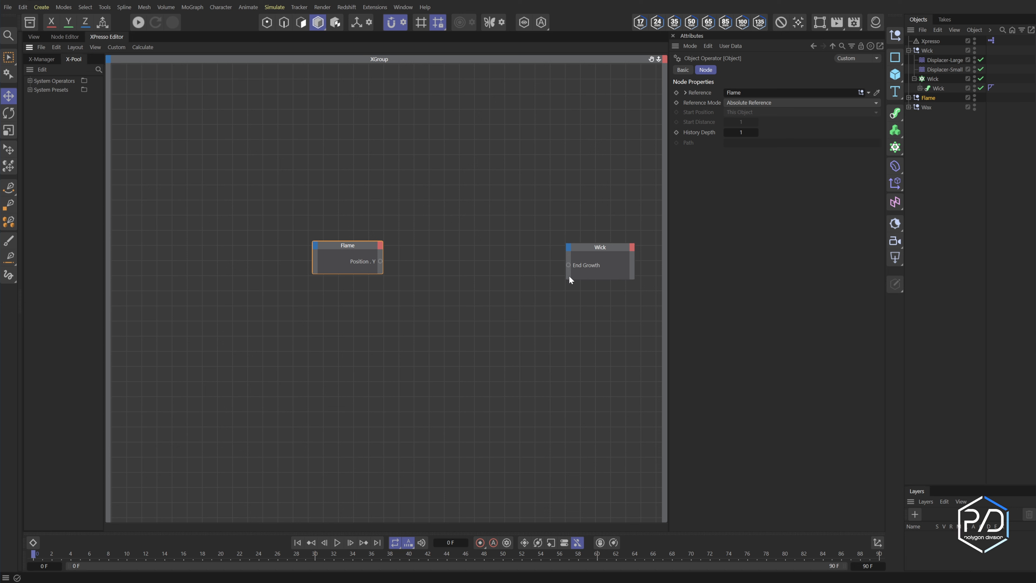
- Create a Range Mapper node between the Flame and Wick nodes
right_click(472, 260)
mouse_move(502, 282)
mouse_move(555, 284)
mouse_move(610, 318)
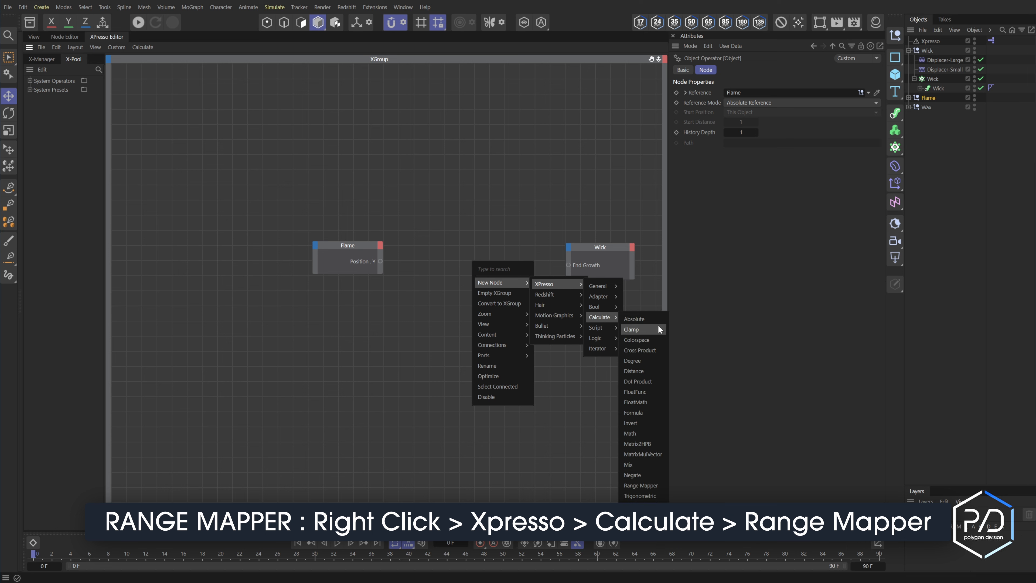
left_click(651, 491)
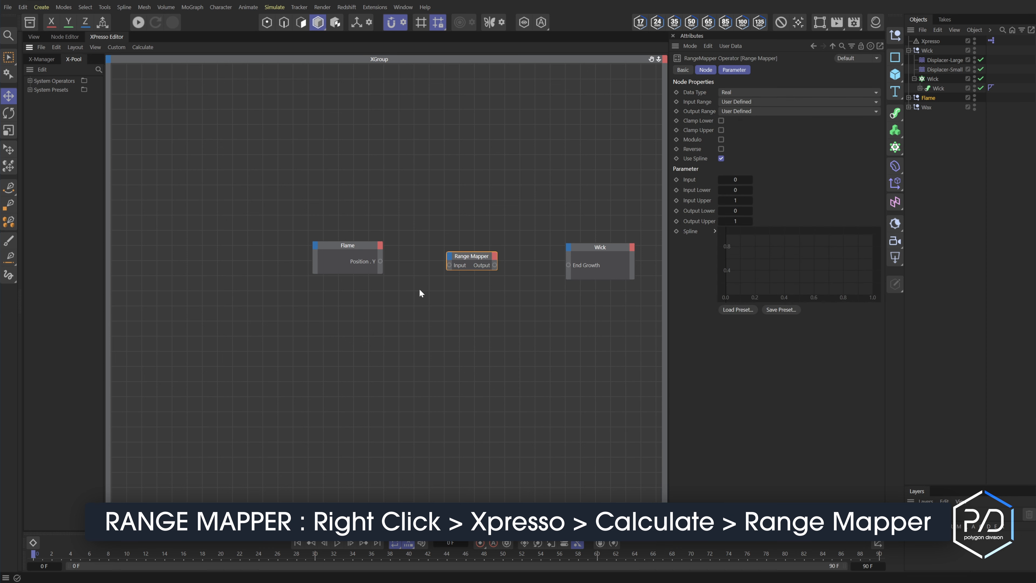
- Move the Flame null up and down the candle in the perspective view to find its upper and lower height limits
left_click(33, 36)
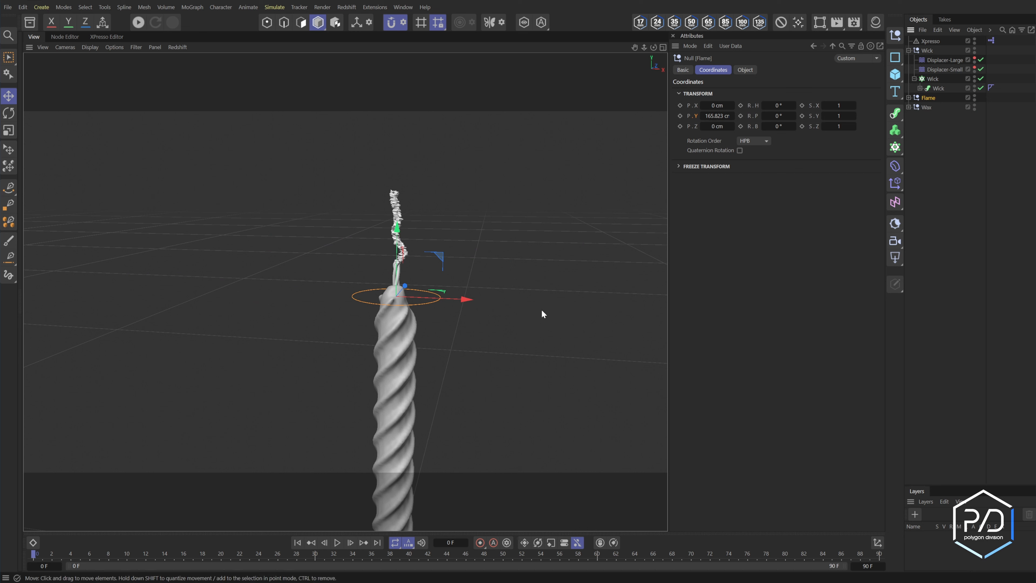
left_click_drag(396, 227, 454, 138)
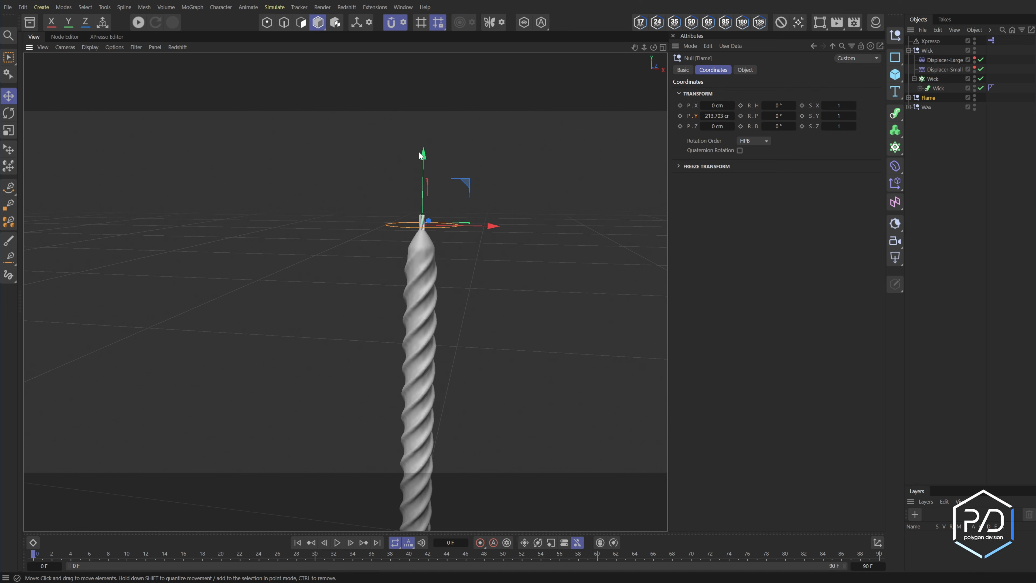
left_click_drag(427, 156, 436, 409)
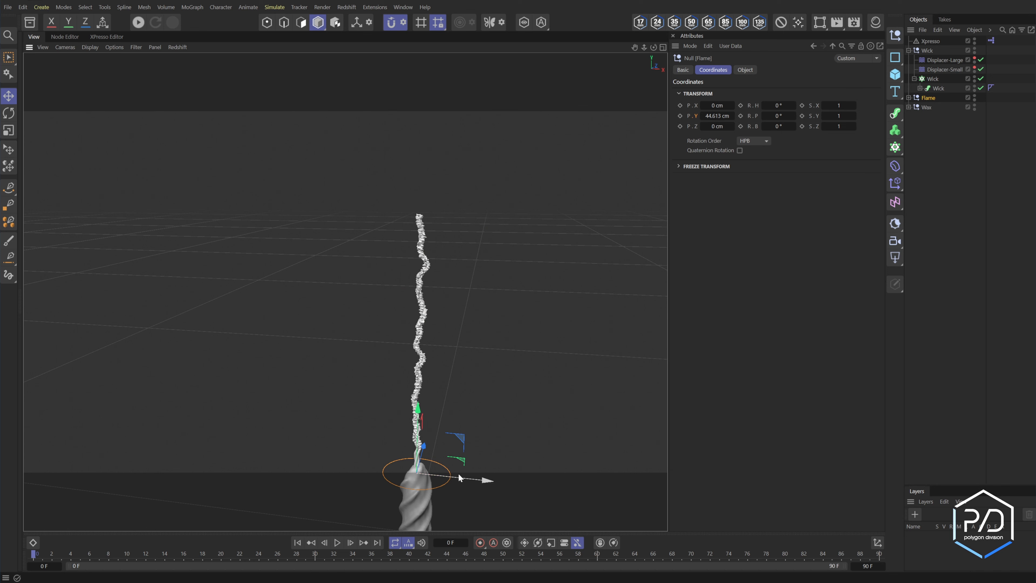
middle_click_drag(491, 471, 493, 366, "alt")
left_click_drag(420, 306, 447, 297)
- Set the Range Mapper's Input Lower to 50 and Input Upper to 216
left_click(72, 35)
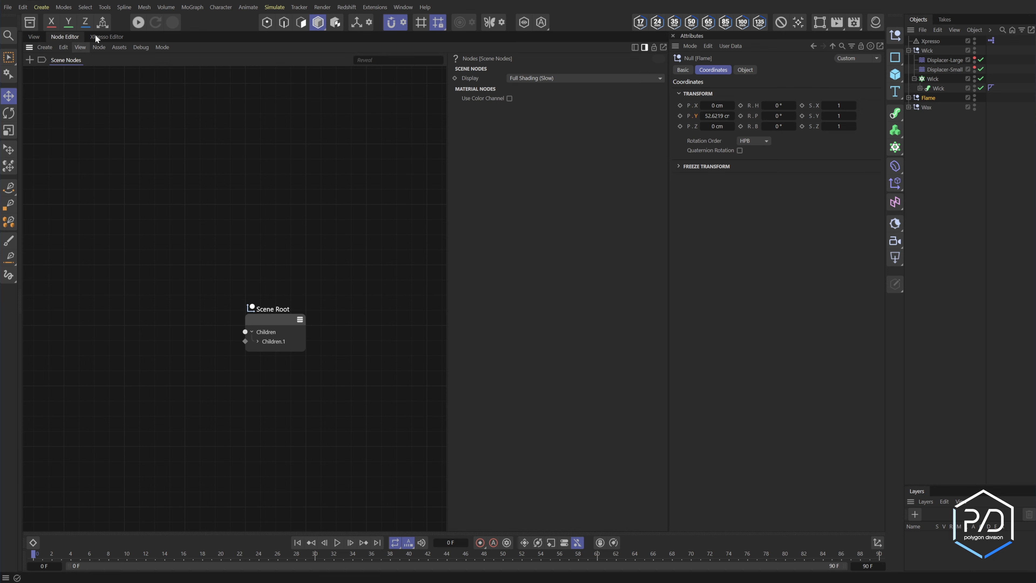
left_click(106, 36)
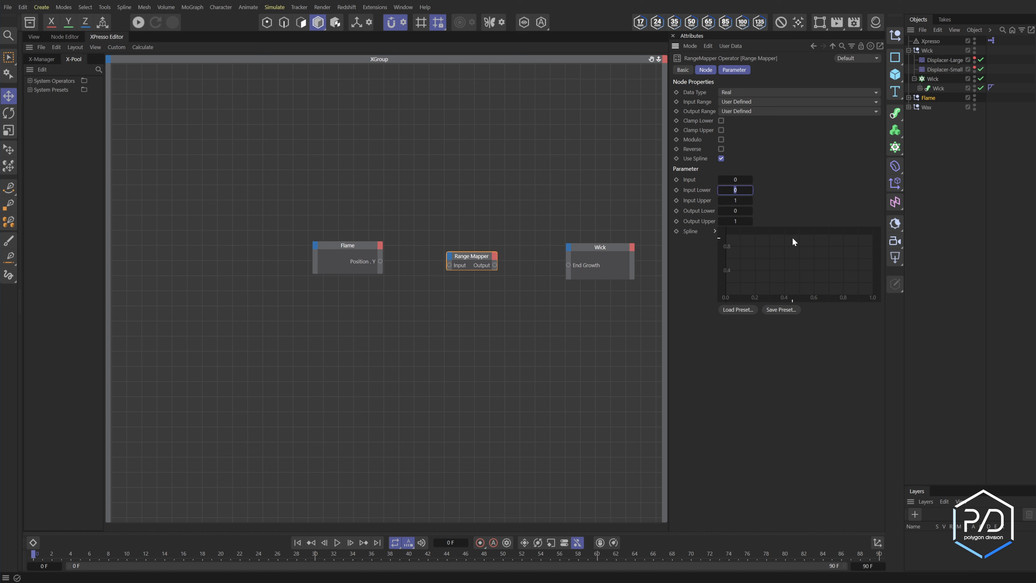
type("50")
type("216")
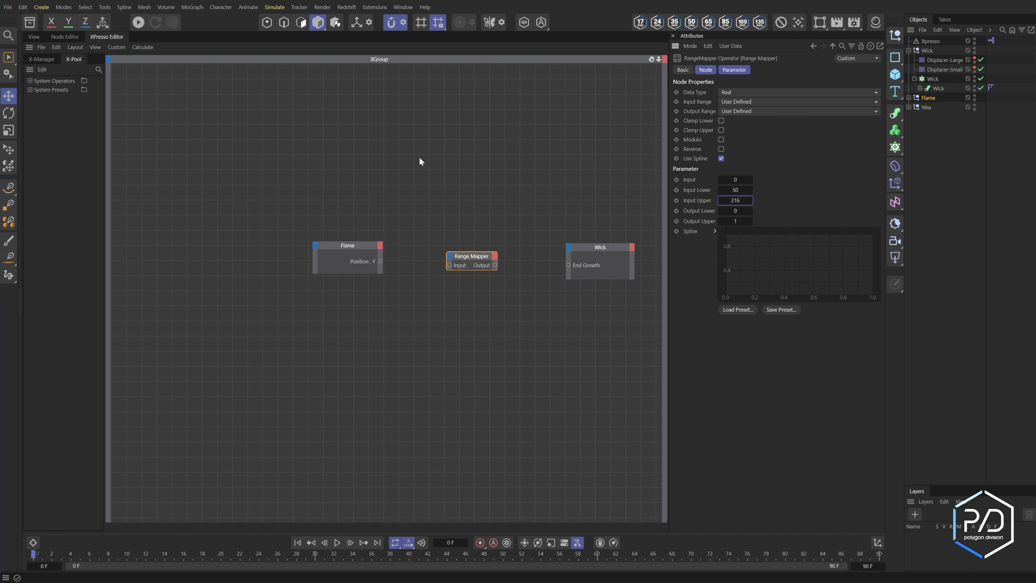
- Raise the Flame null to the candle's top and adjust the Range Mapper's Input Upper to 210
left_click(34, 38)
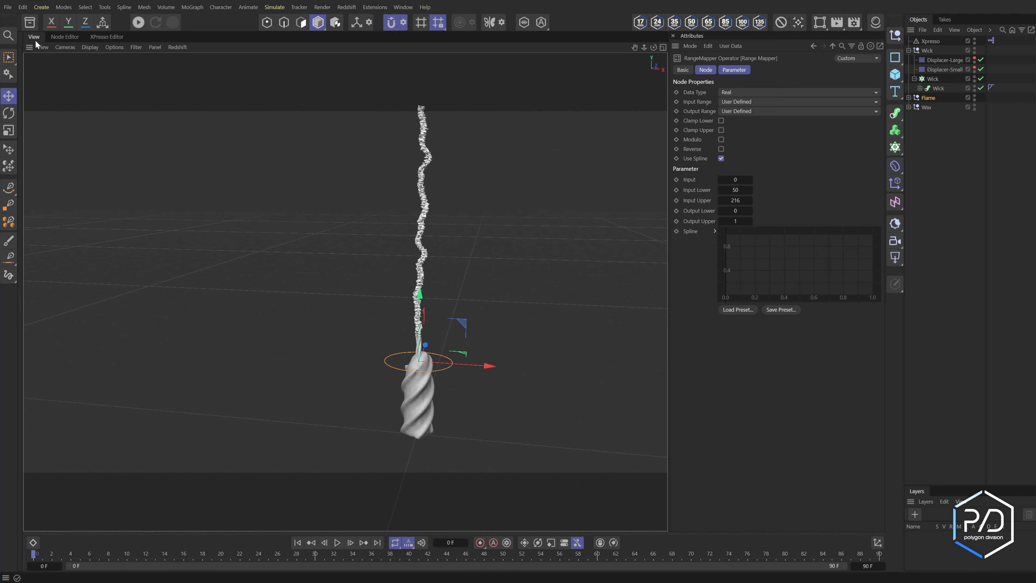
left_click_drag(420, 293, 446, 44)
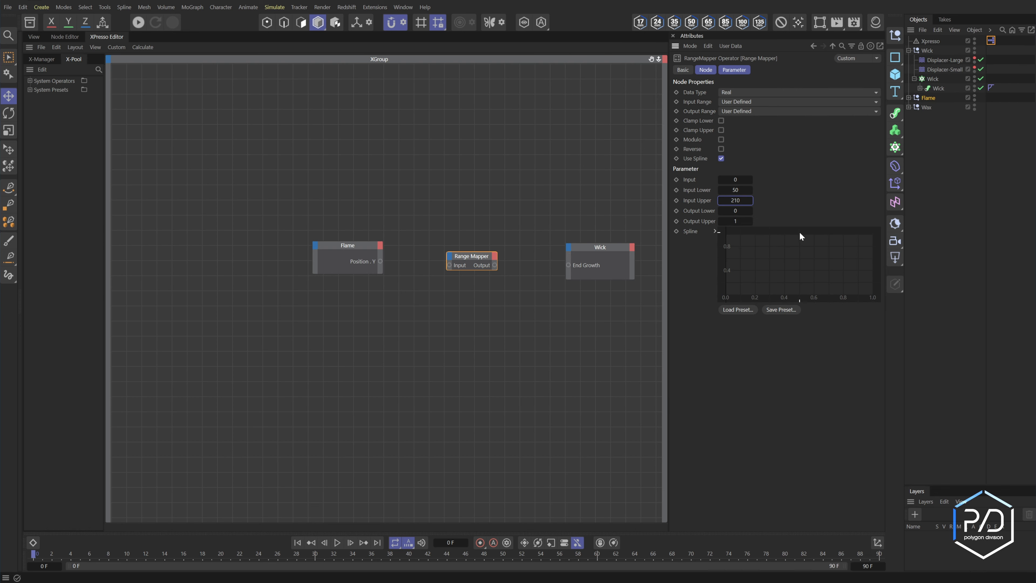
- Wire Flame Position Y through the Range Mapper to Wick End Growth, with the mapper's Output Range set to Percent
left_click_drag(380, 261, 449, 265)
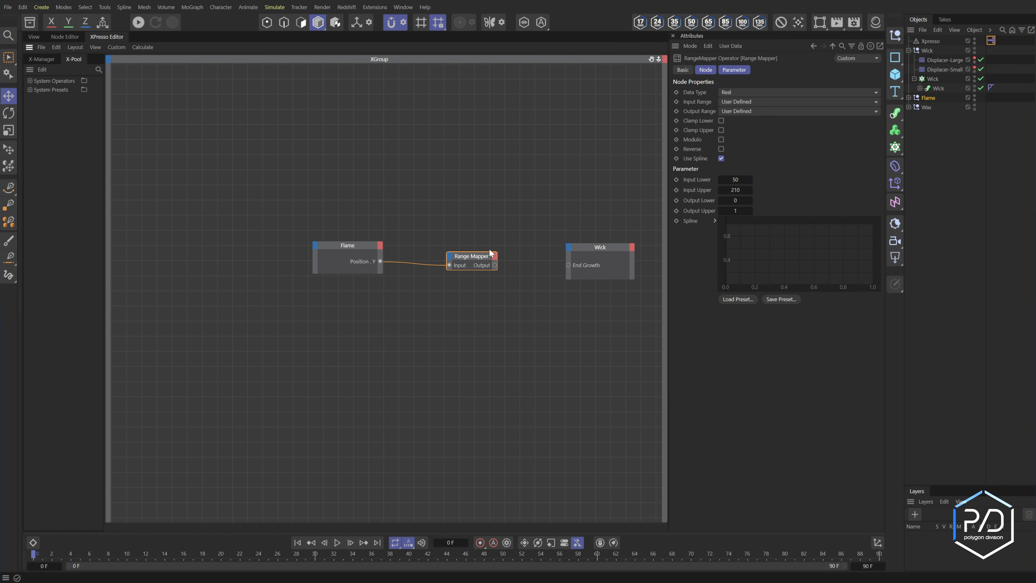
left_click(775, 113)
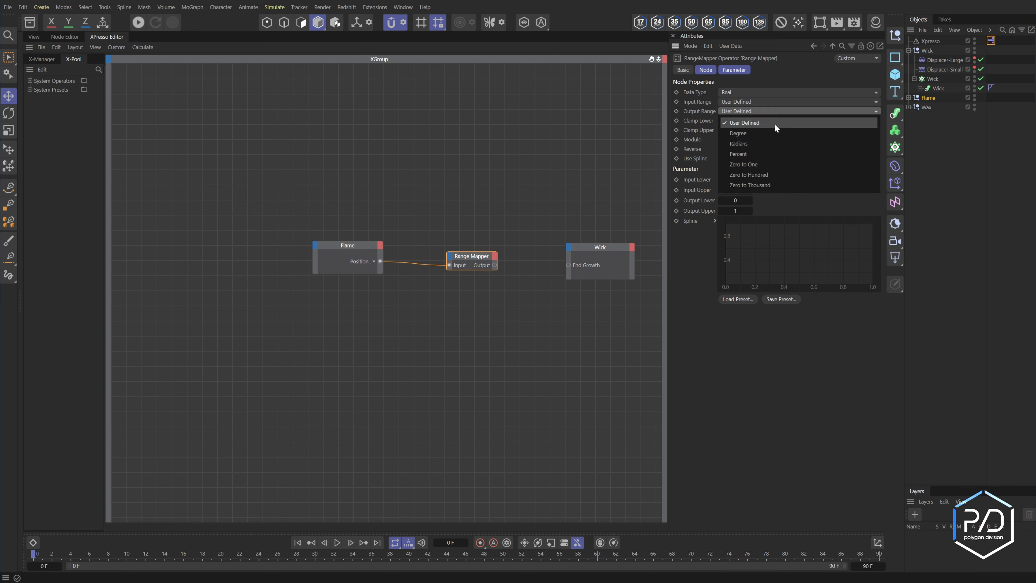
left_click(759, 153)
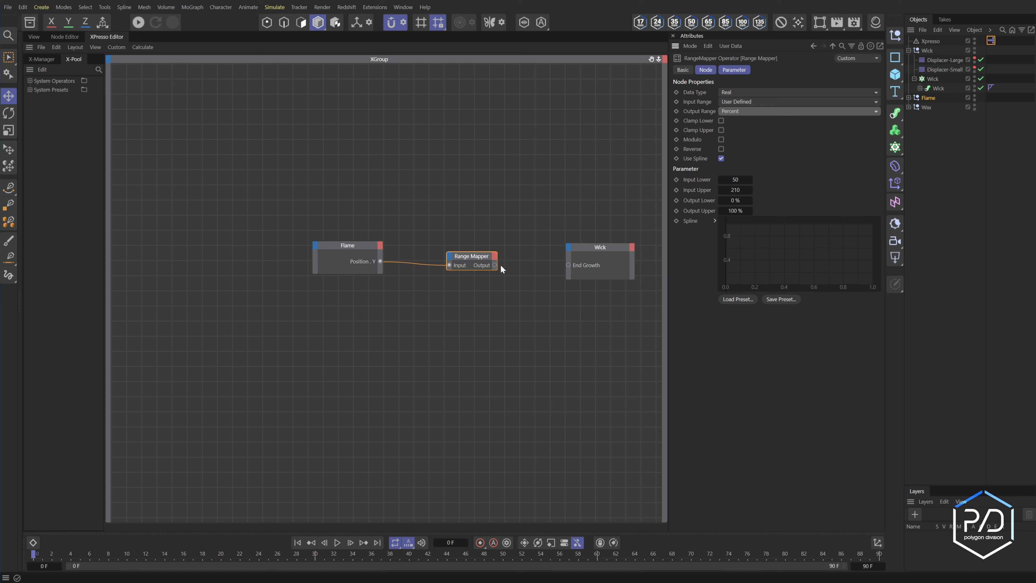
left_click_drag(494, 265, 569, 264)
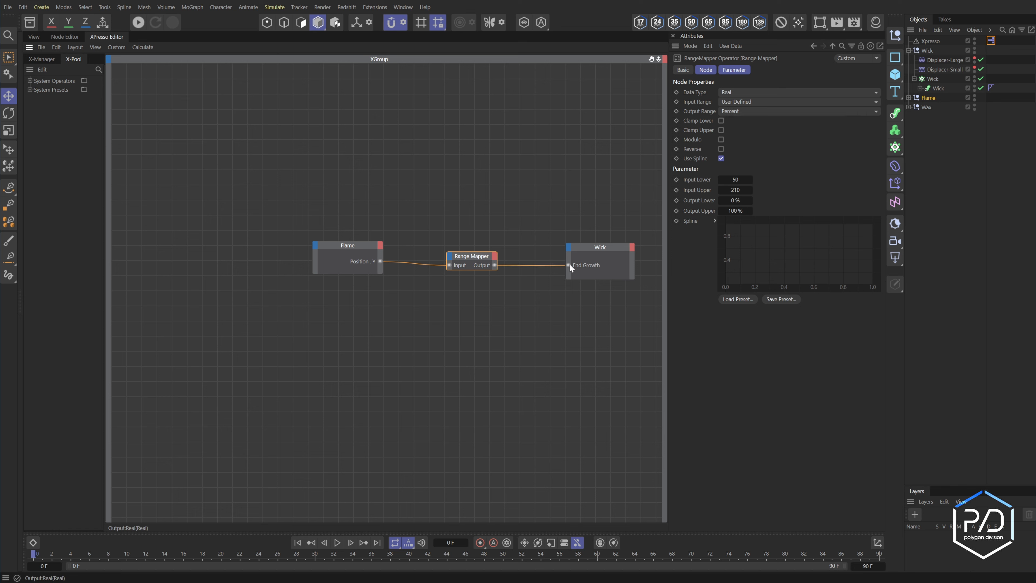
- Lower the Flame null to a Y position of 50 cm to test the wick growth at the lower limit
left_click(33, 37)
left_click_drag(422, 82, 428, 308)
double_click(716, 116)
type("50")
key("Return")
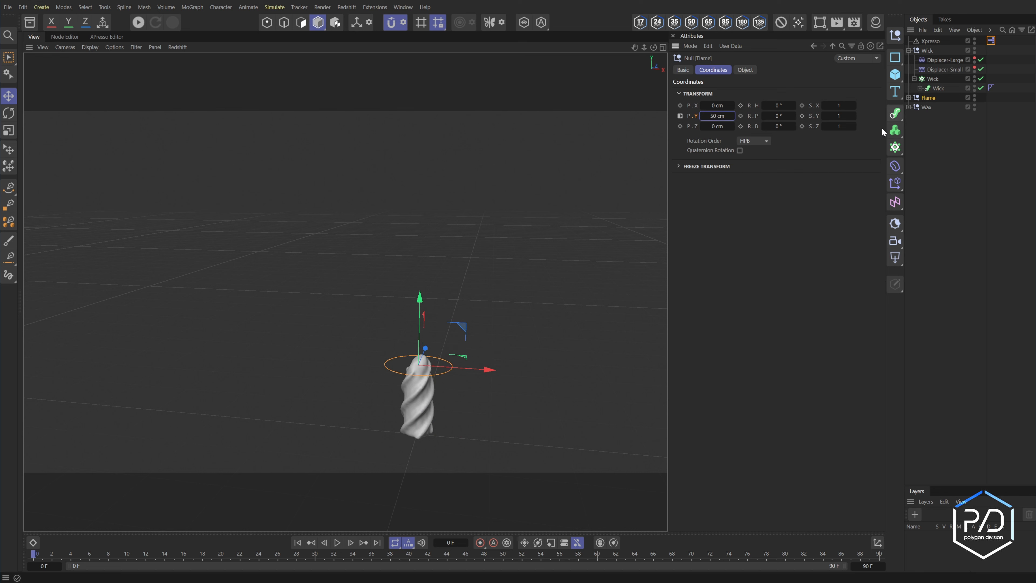
- Set the Range Mapper's Output Lower to 36% and raise the Flame null to about 175 cm to check the wick
double_click(990, 41)
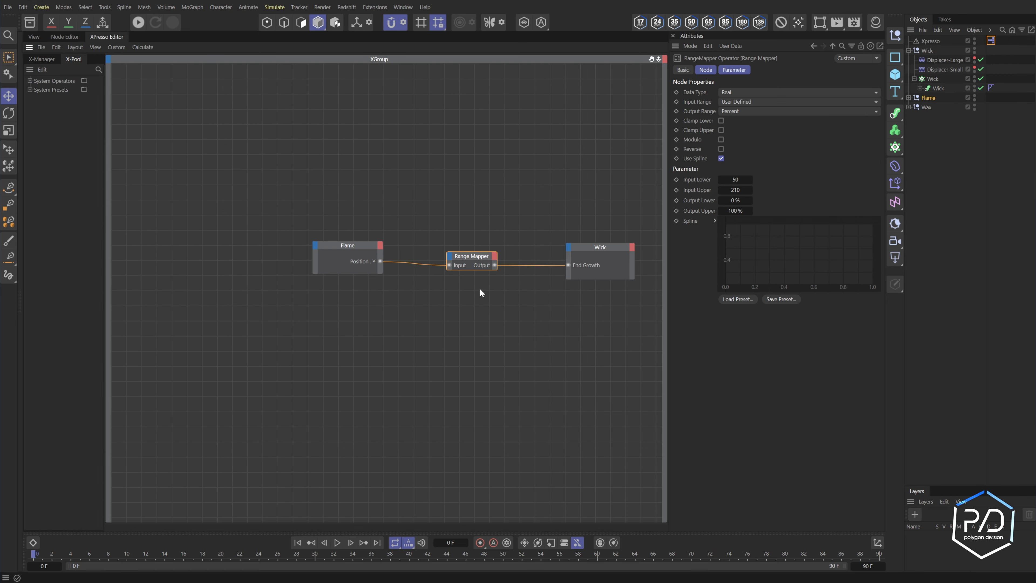
left_click(35, 37)
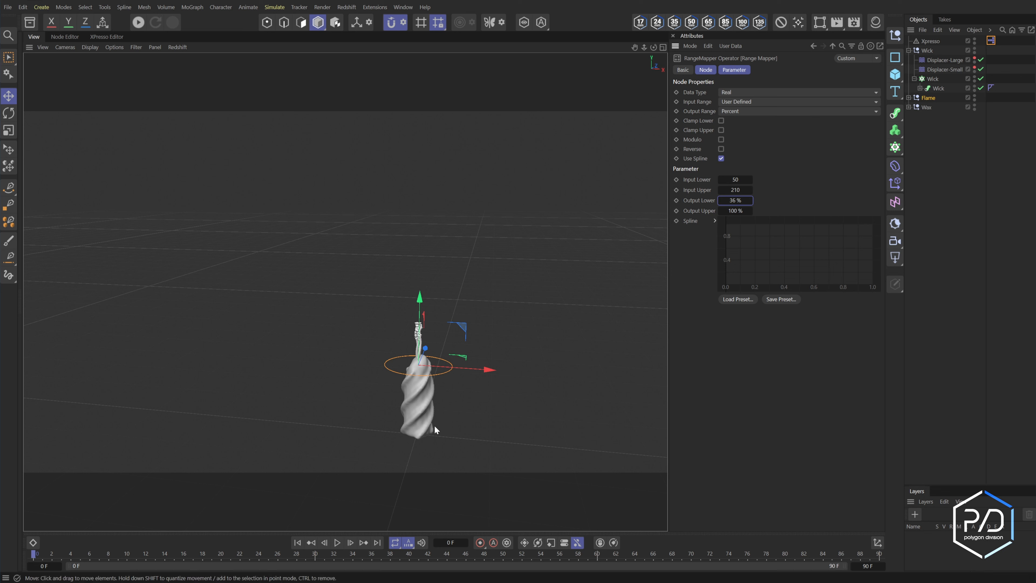
left_click(928, 99)
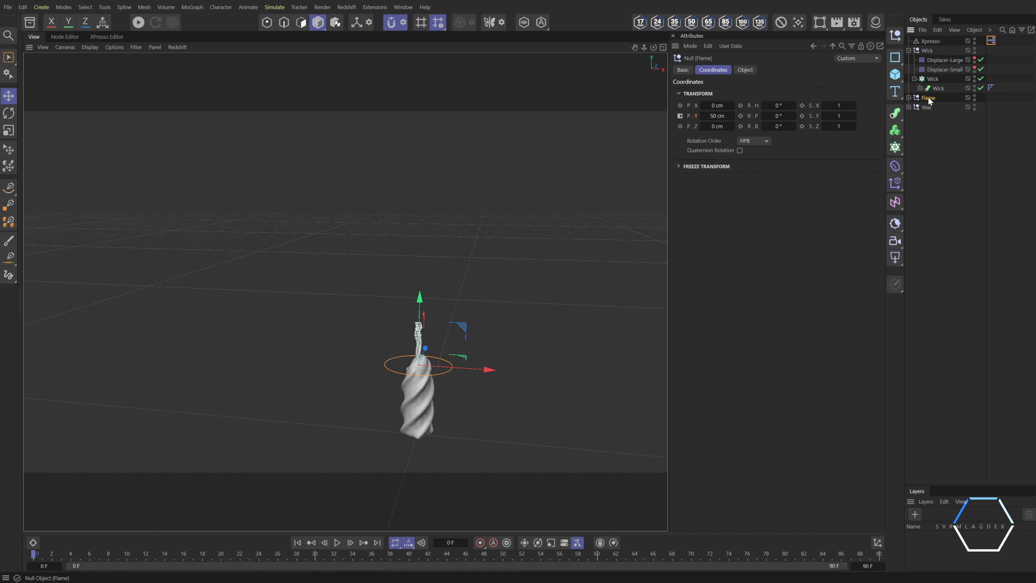
left_click_drag(420, 297, 450, 108)
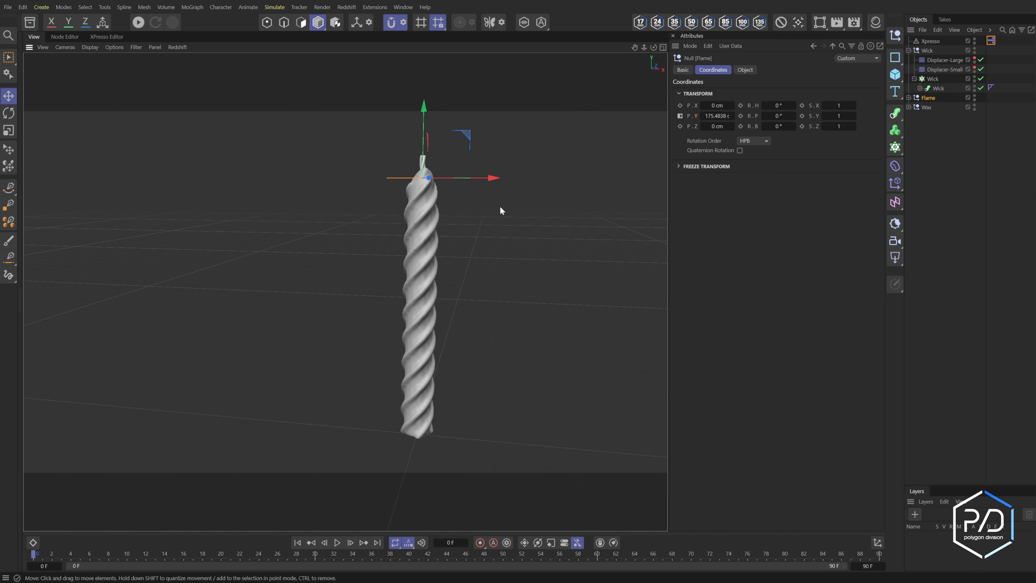
- Add a Protection tag to the Flame null and set its Position mode to Limit
right_click(930, 100)
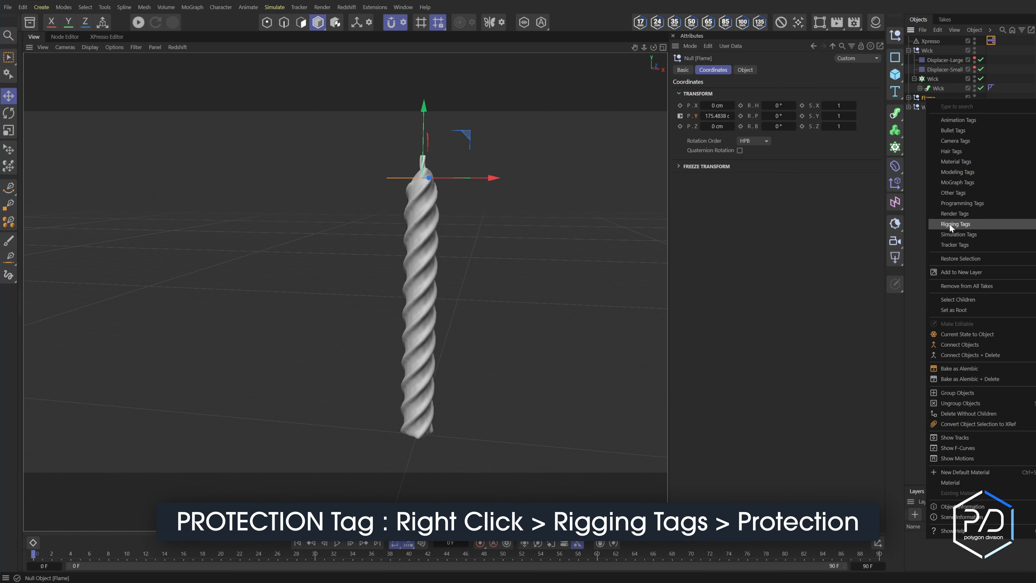
left_click(780, 23)
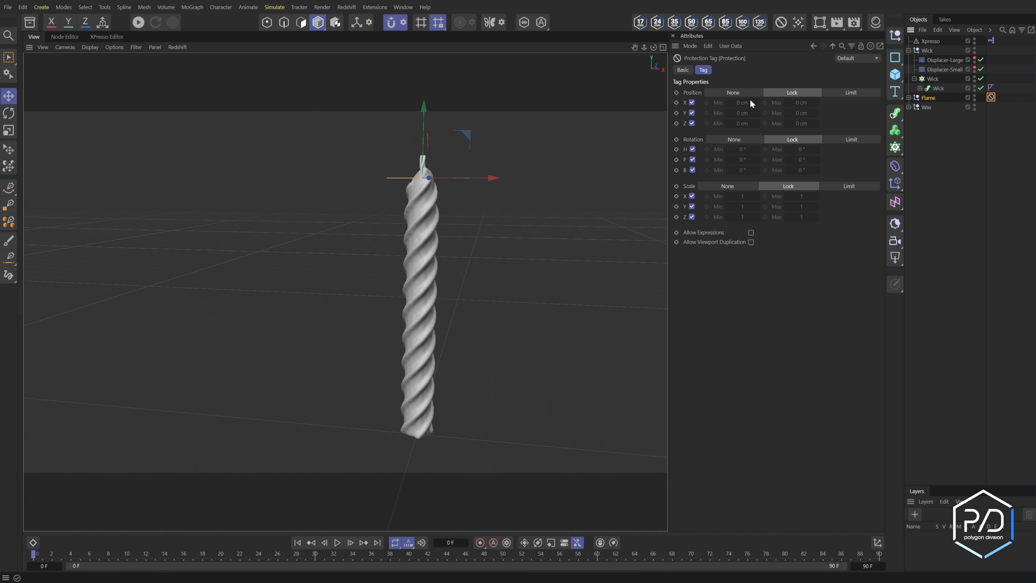
left_click(839, 93)
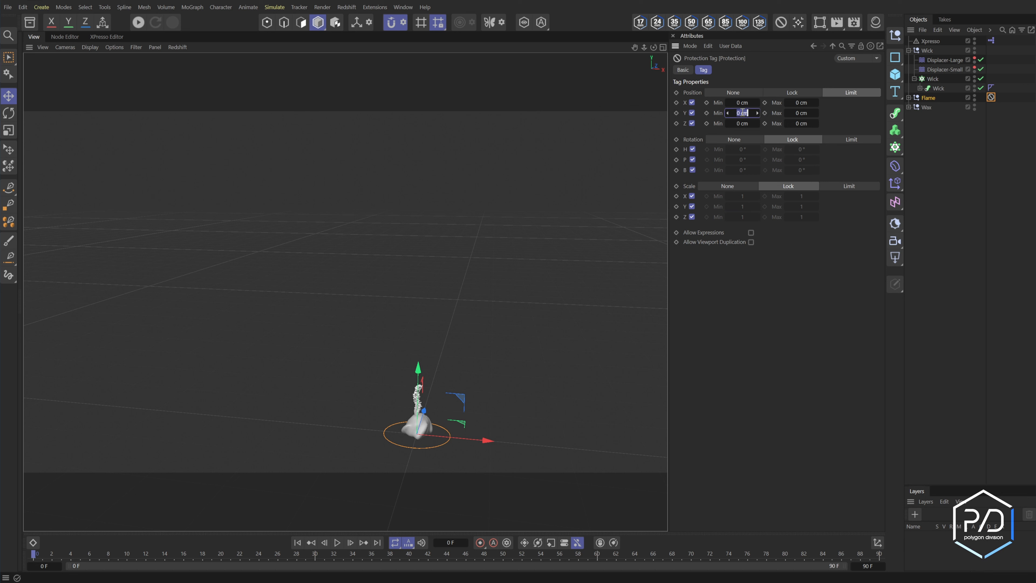
- Limit the Flame's Y position to a minimum of 50 cm and a maximum of 210 cm, and raise it to its upper limit
type("50")
left_click_drag(792, 113, 837, 139)
type("210")
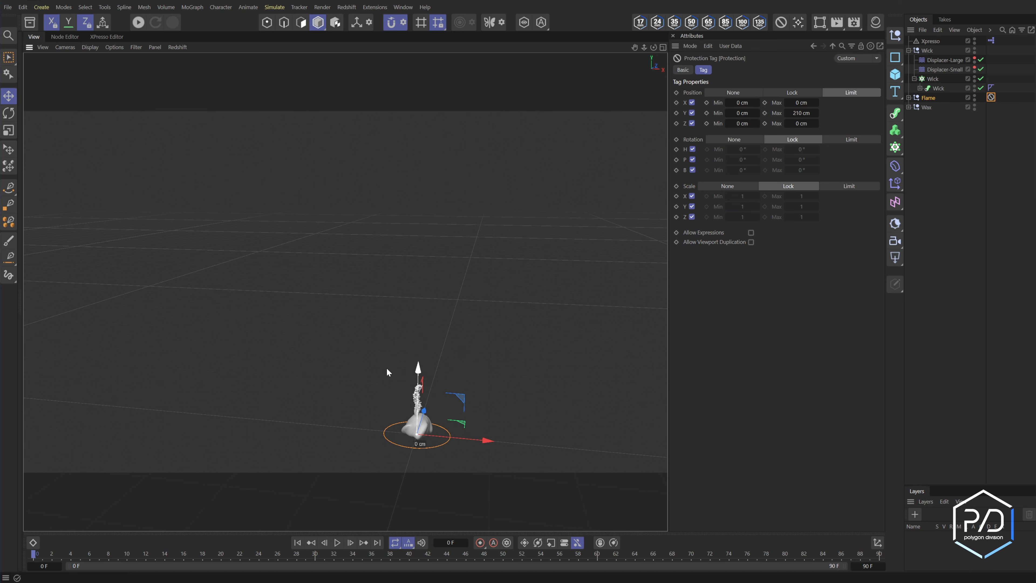
key("Return")
type("50")
key("Return")
left_click_drag(422, 193, 432, 82)
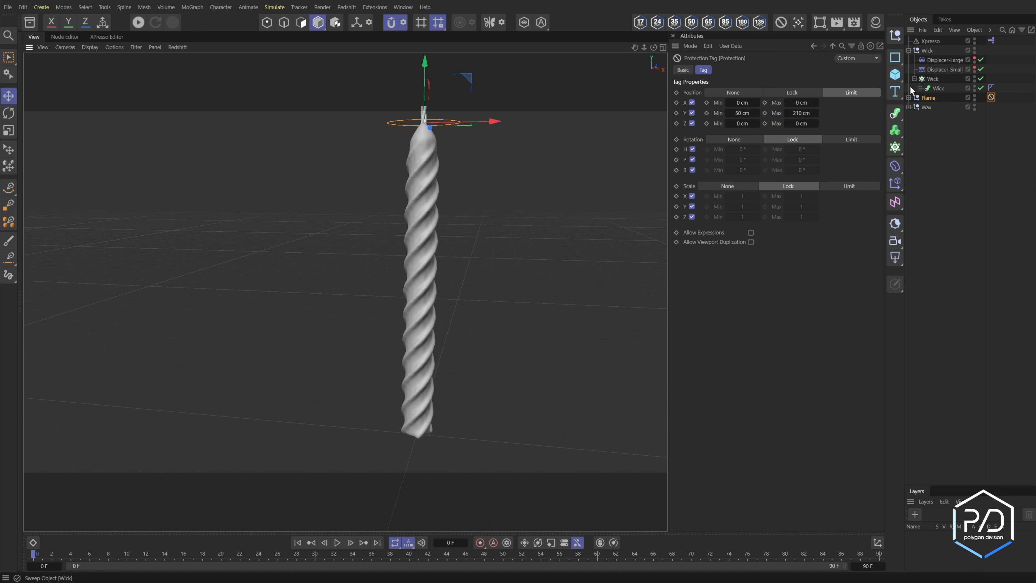
- Set the height of the Helix inside the Wick sweep to 239 cm
left_click(920, 88)
left_click(944, 108)
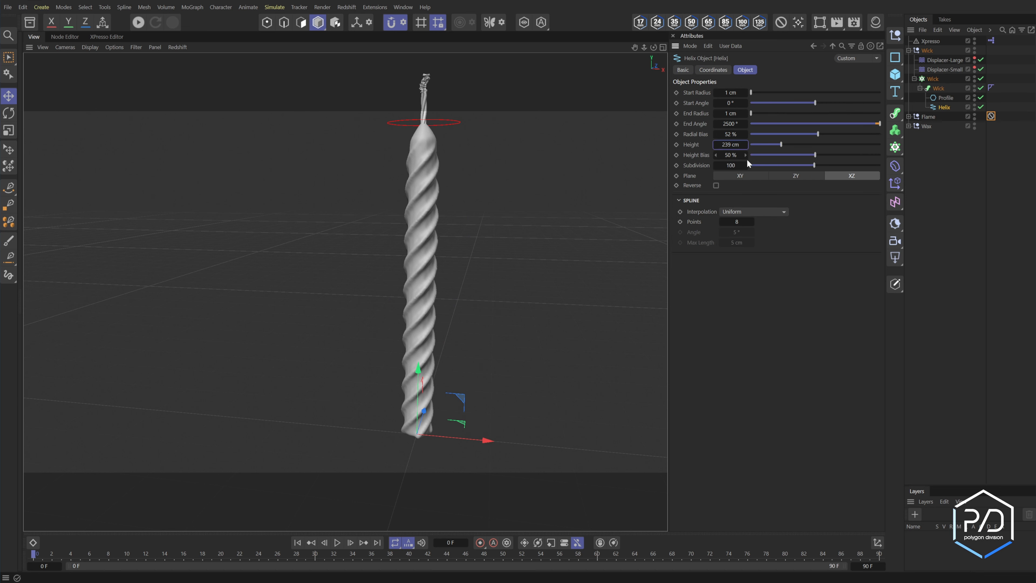
left_click(919, 88)
- Lower the Wick-Distort field slightly along the wick and collapse the Wick and Flame hierarchies
left_click(908, 98)
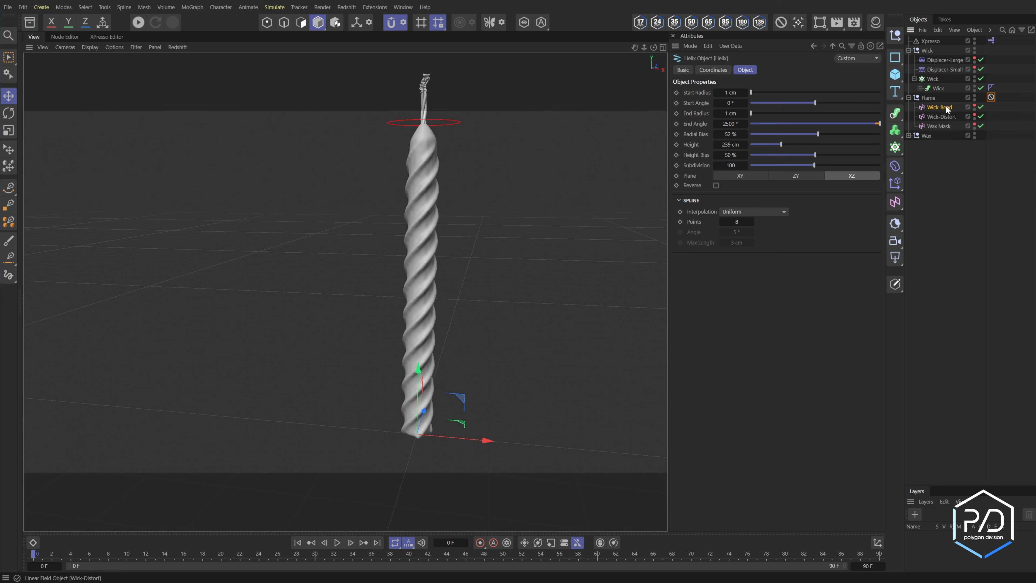
left_click(940, 117)
left_click_drag(425, 62, 426, 68)
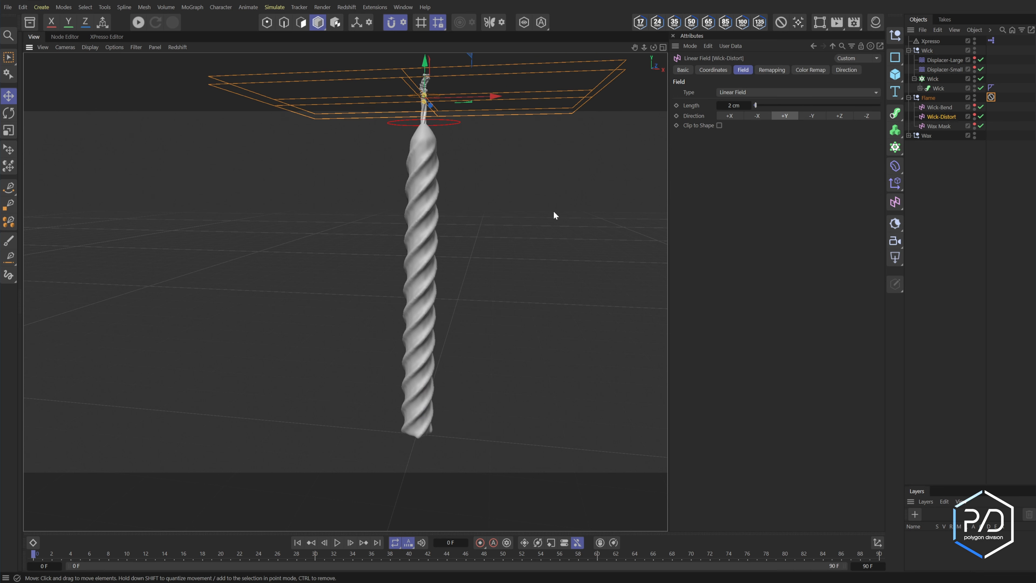
left_click(626, 317)
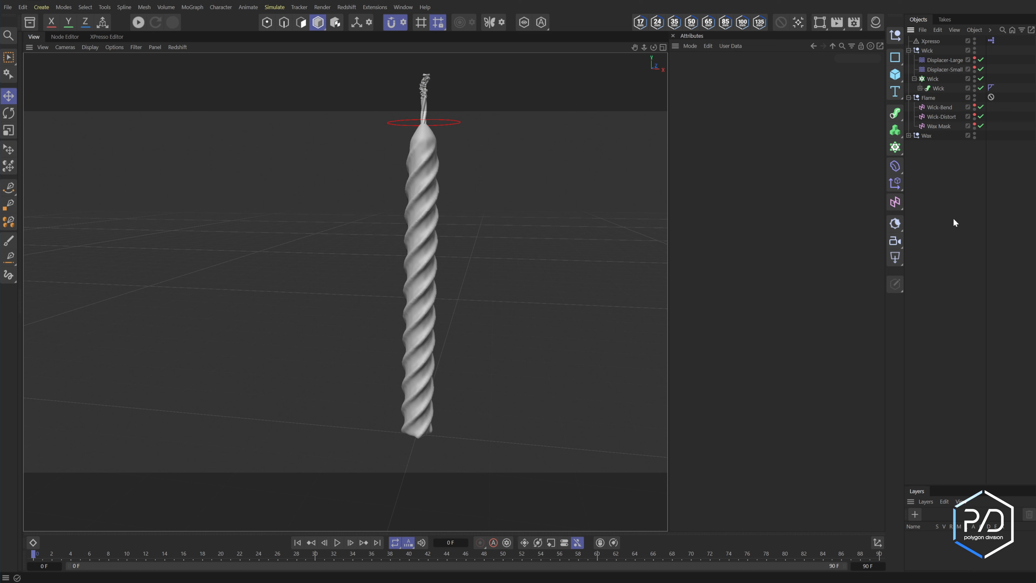
left_click(908, 50)
left_click(908, 61)
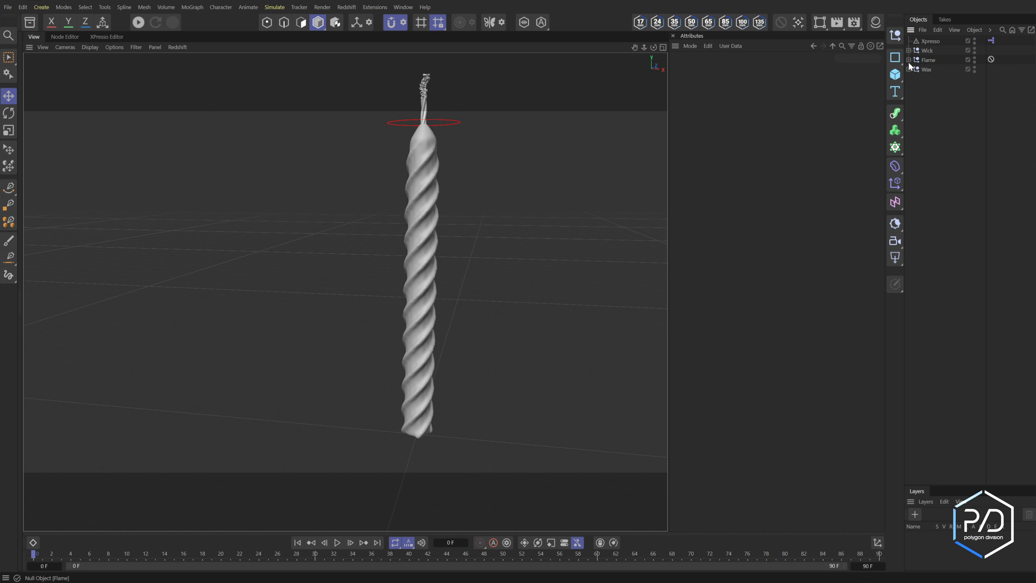
- Turn off the viewport's tinted border and place the expanded Flame null above Wick in the object hierarchy
left_click(928, 61)
left_click_drag(425, 69, 394, 92)
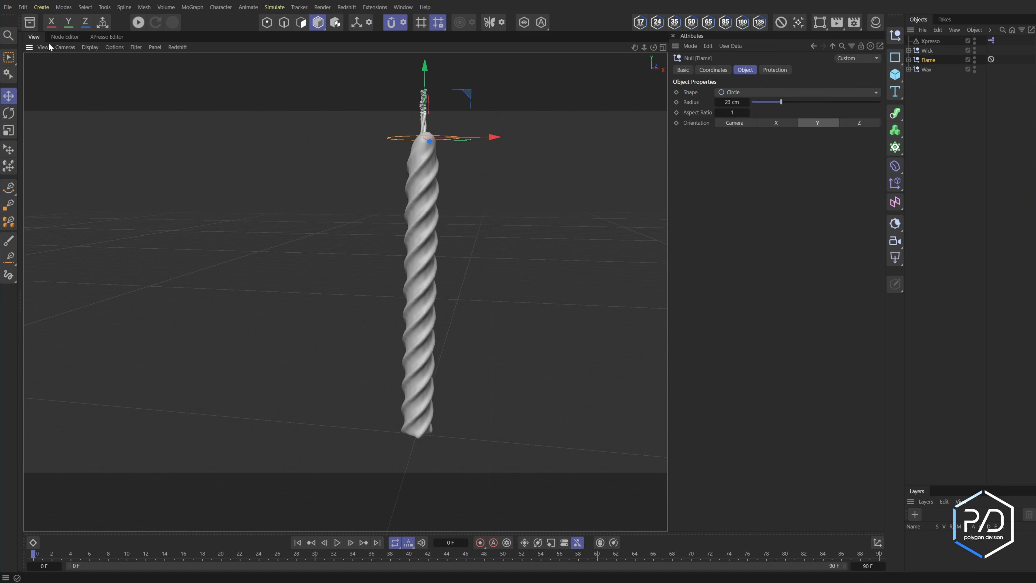
key("shift+v")
left_click(716, 93)
left_click_drag(373, 132, 379, 101)
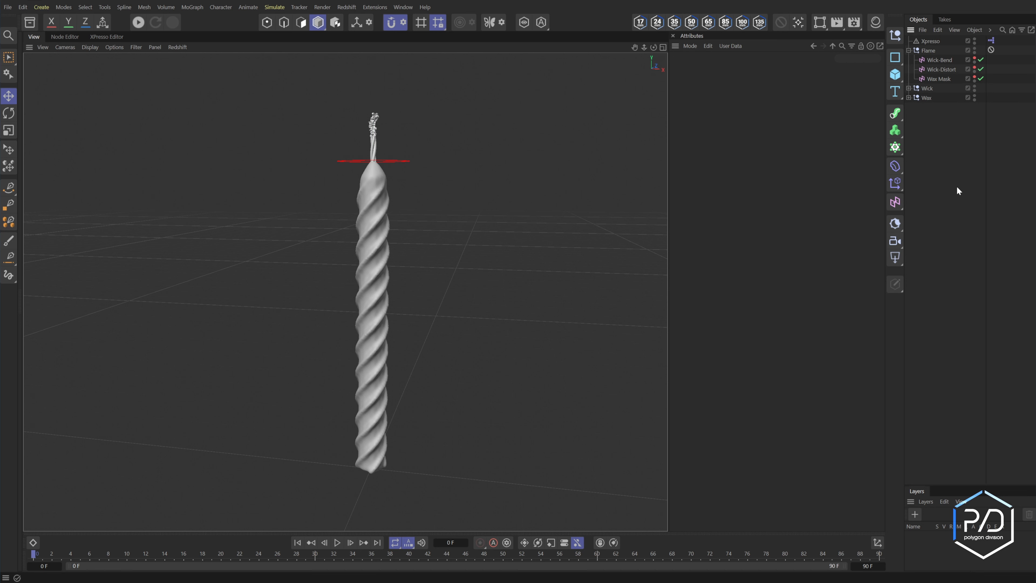
- Add a Sphere primitive and hide the Wick and Wax nulls in the viewport
left_click(895, 74)
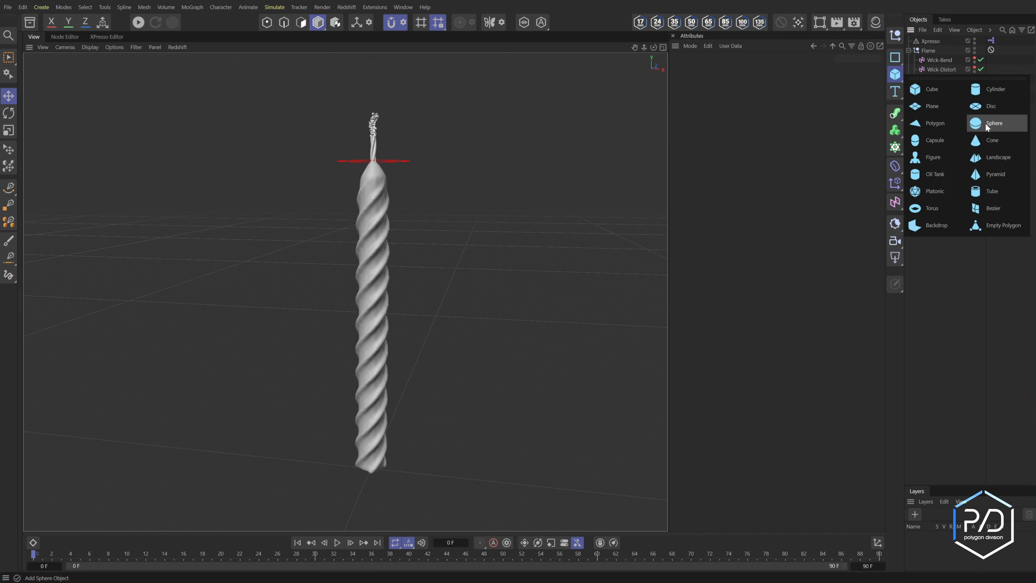
left_click(997, 122)
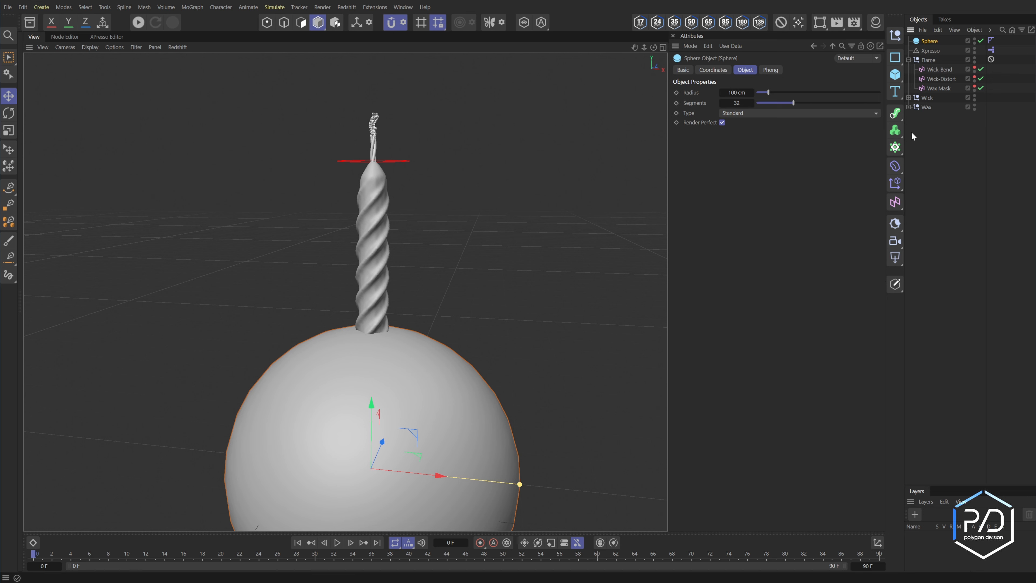
left_click(974, 97)
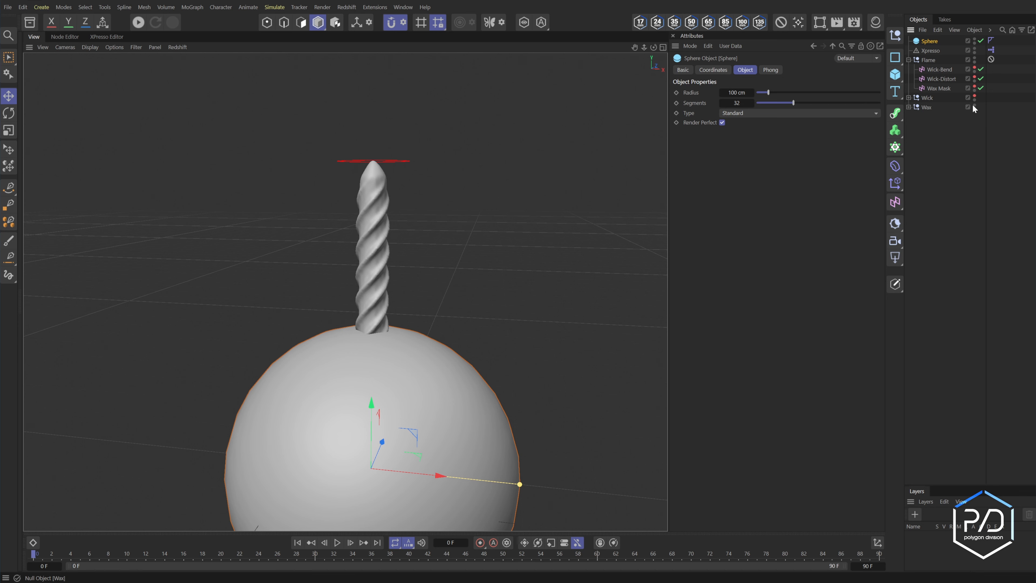
left_click(975, 105)
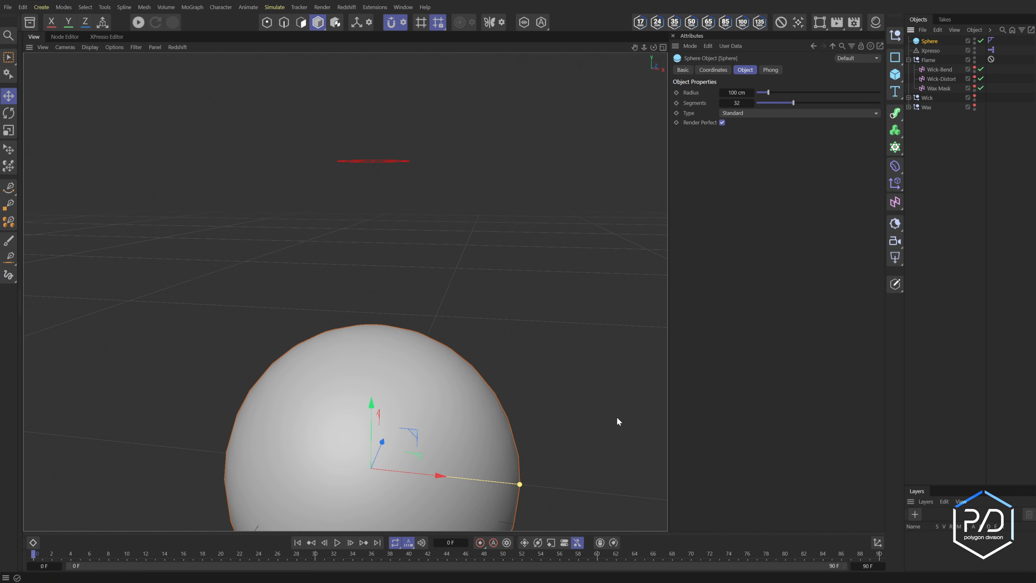
- Make the sphere editable and switch to point mode in the front view
middle_click(574, 399)
middle_click(551, 370)
key("s")
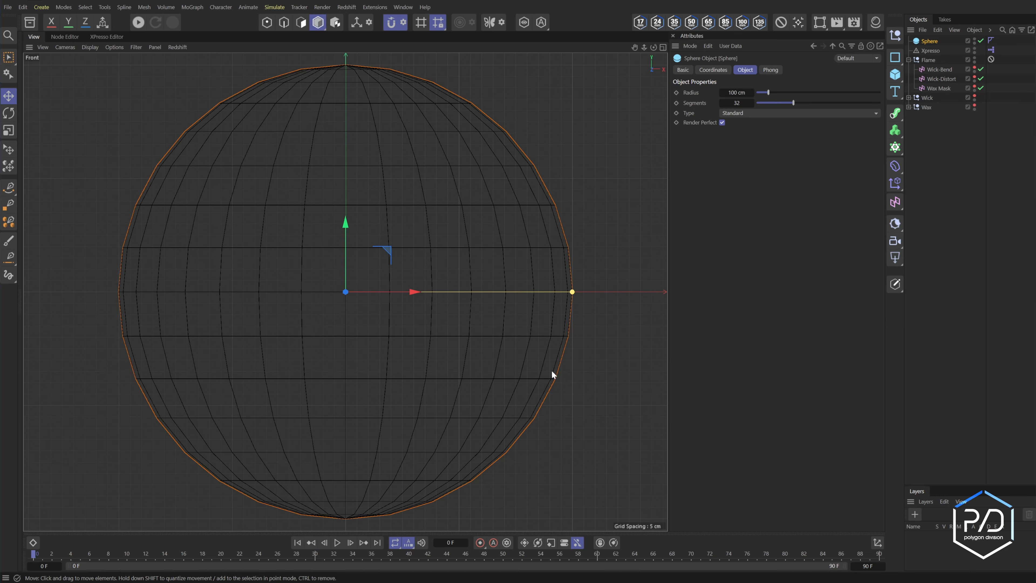
right_click_drag(552, 370, 509, 426, "alt")
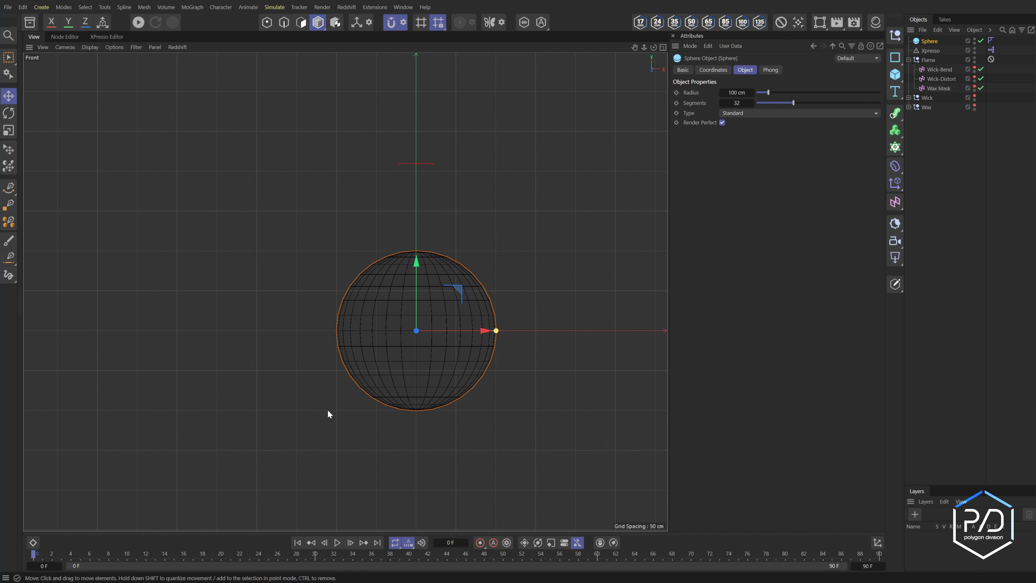
middle_click_drag(442, 374, 424, 396, "alt")
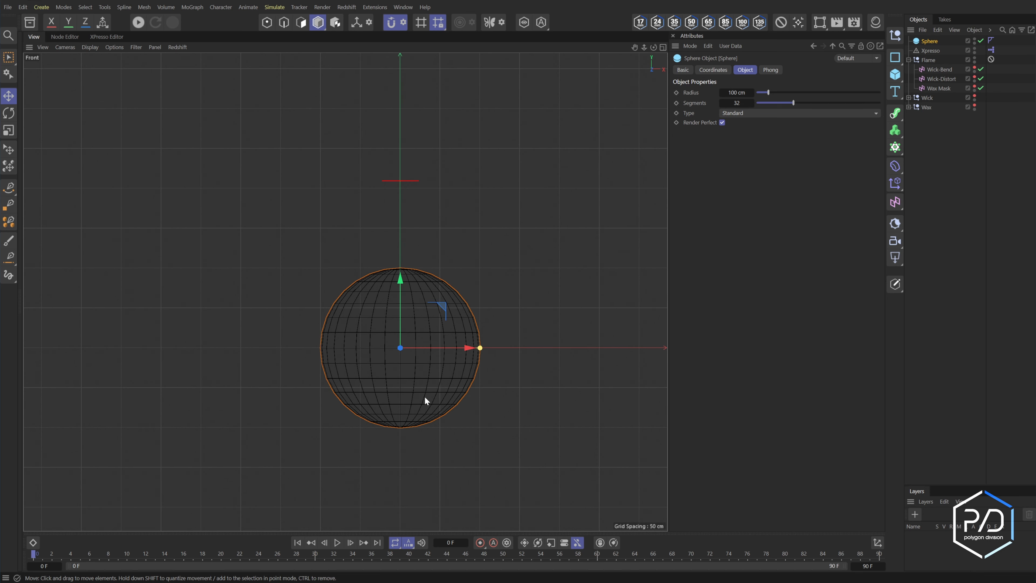
key("c")
left_click(266, 22)
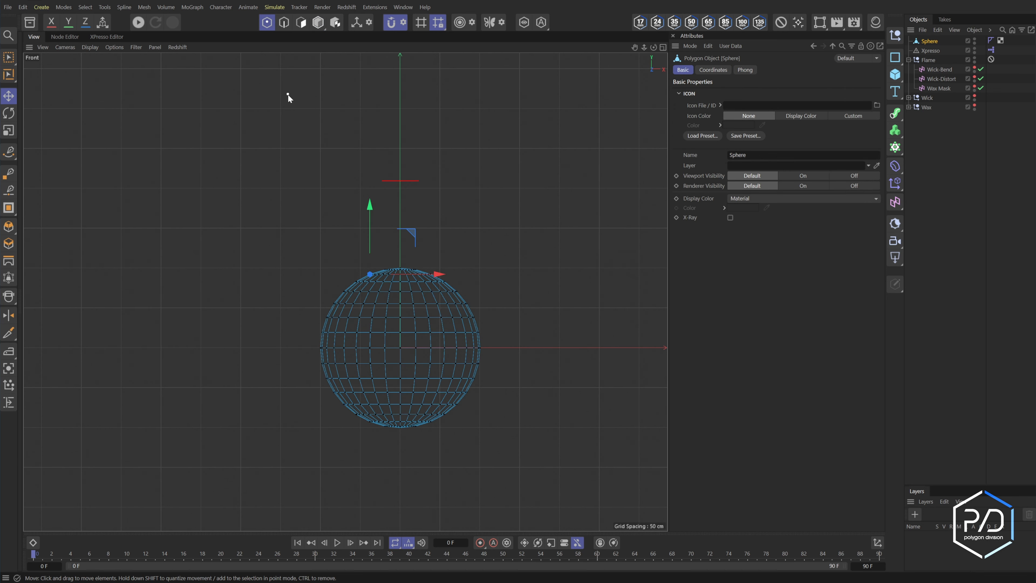
- Smear the top of the sphere upward in the front view with a large Brush to form a teardrop
key("m")
left_click(330, 445)
middle_click_drag(408, 258, 487, 235)
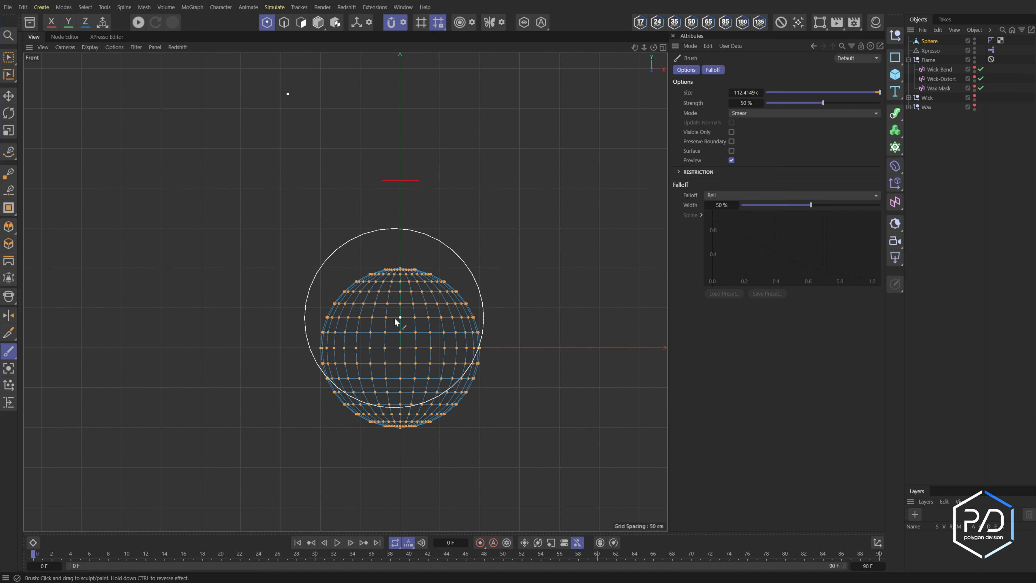
mouse_move(398, 295)
left_mouse_down()
mouse_move(404, 152)
mouse_move(399, 263)
mouse_move(398, 172)
left_mouse_up()
middle_click_drag(406, 302, 437, 296)
left_click_drag(399, 312, 398, 114)
- Pull the top of the teardrop upward into a pointed tip in the right view using the Brush
middle_click(436, 412)
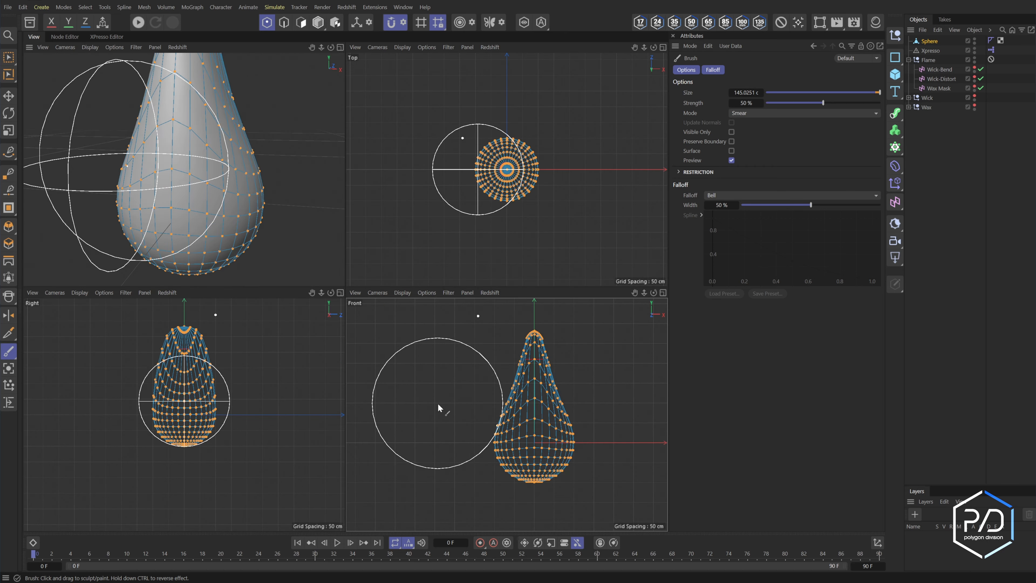
middle_click(322, 412)
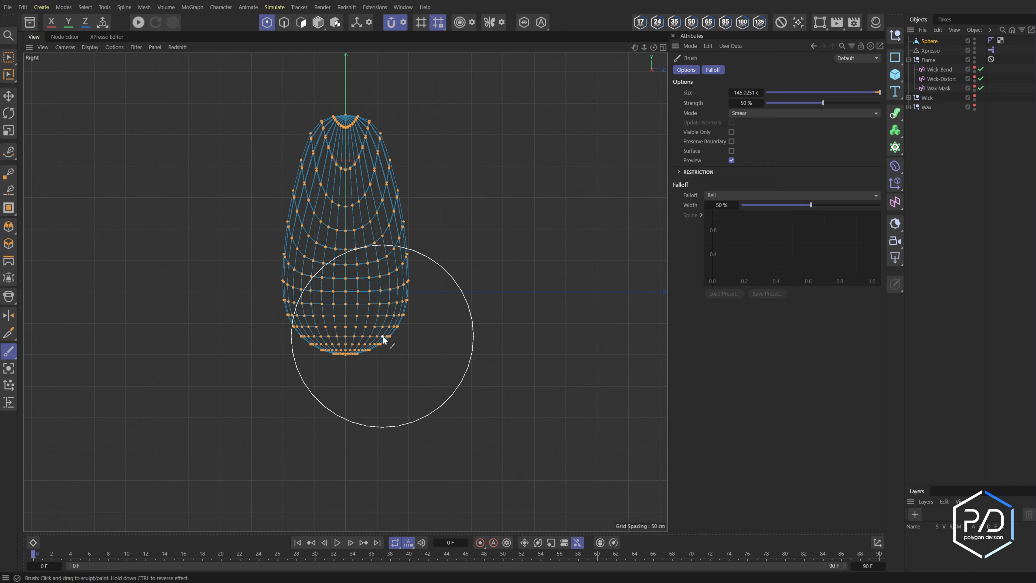
scroll(383, 336, "up", 3)
middle_click_drag(387, 298, 403, 438, "alt")
middle_click_drag(428, 326, 363, 323)
left_click_drag(358, 201, 357, 134)
- Push the teardrop's right flank inward and stretch its upper half further upward in the right view
middle_click_drag(453, 289, 516, 288)
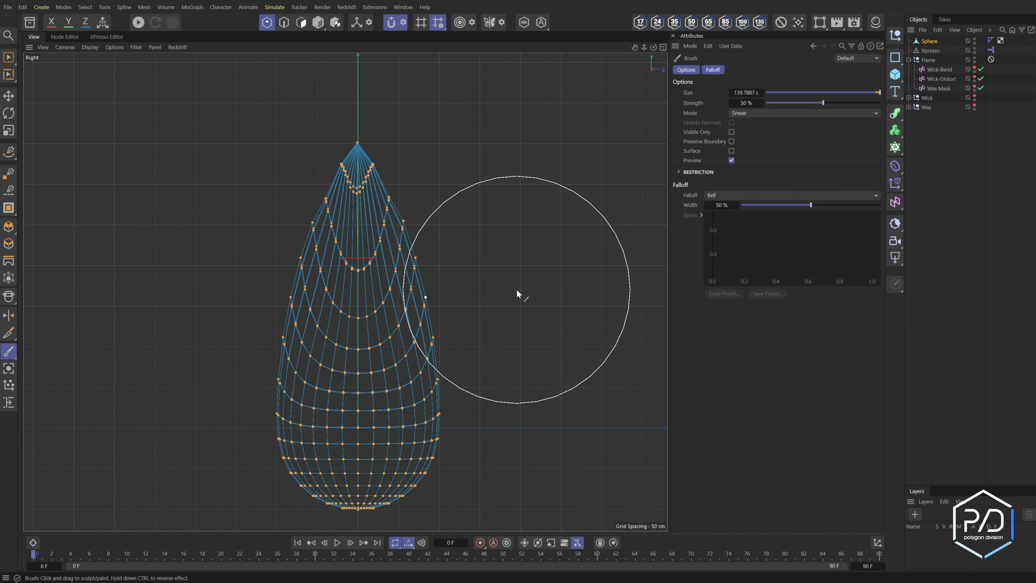
mouse_move(470, 272)
left_mouse_down()
mouse_move(434, 248)
mouse_move(353, 282)
mouse_move(295, 290)
mouse_move(309, 283)
mouse_move(310, 238)
mouse_move(350, 252)
left_mouse_up()
middle_click_drag(503, 267, 420, 240)
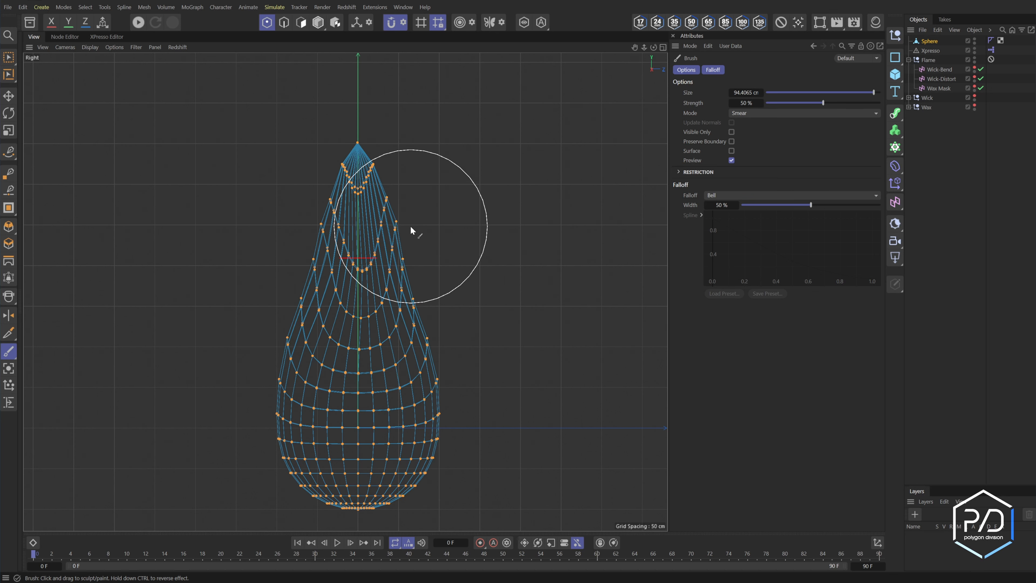
middle_click_drag(361, 379, 369, 369)
left_click_drag(362, 327, 359, 127)
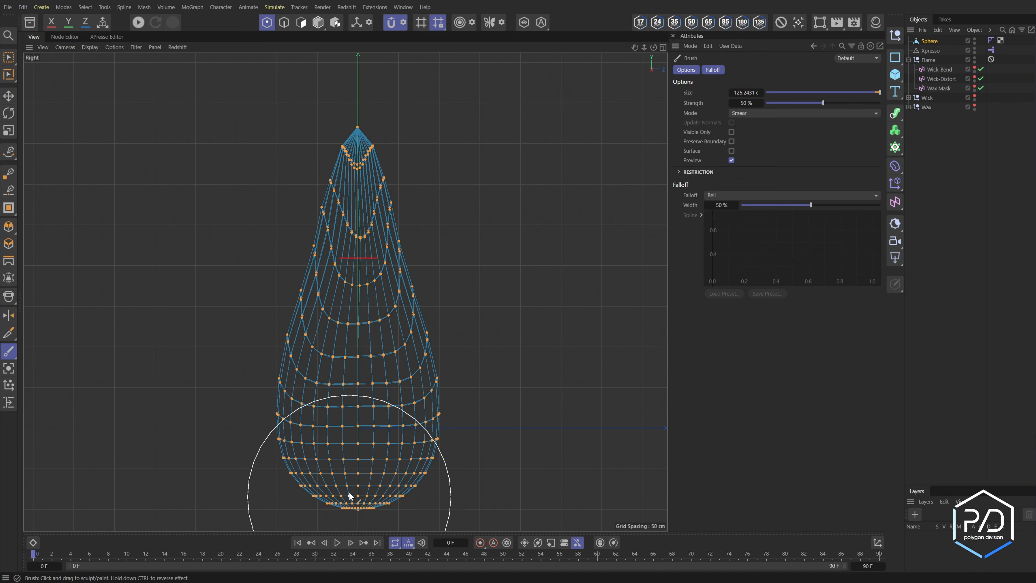
- Push the teardrop's left flank inward in the right view using the Brush at 55% strength
middle_click(349, 495)
middle_click(324, 277)
mouse_move(324, 304)
left_mouse_down("alt")
mouse_move(387, 310)
mouse_move(294, 322)
mouse_move(397, 388)
mouse_move(493, 393)
left_mouse_up("alt")
middle_click(493, 393)
middle_click(279, 459)
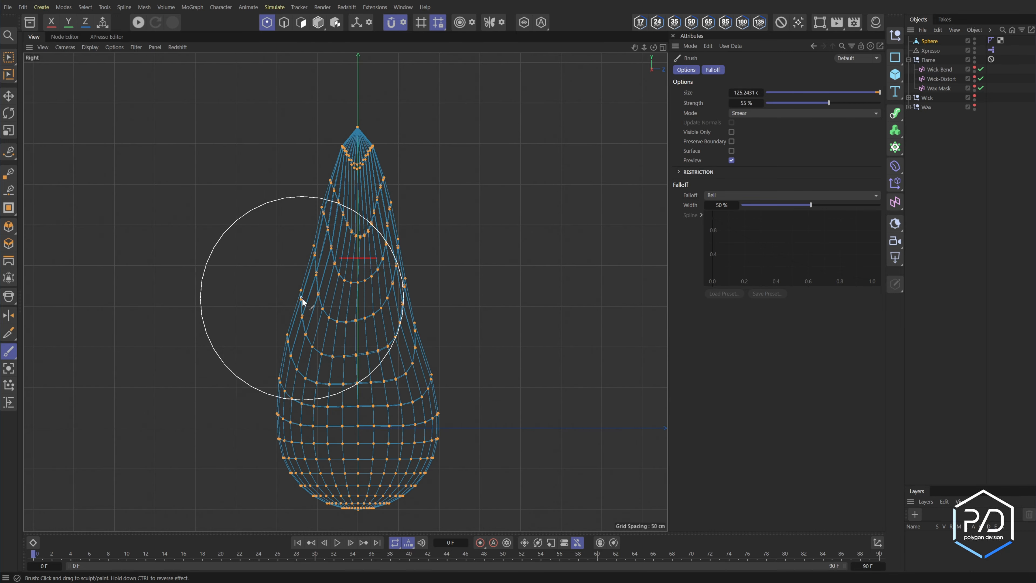
left_click_drag(284, 358, 297, 319)
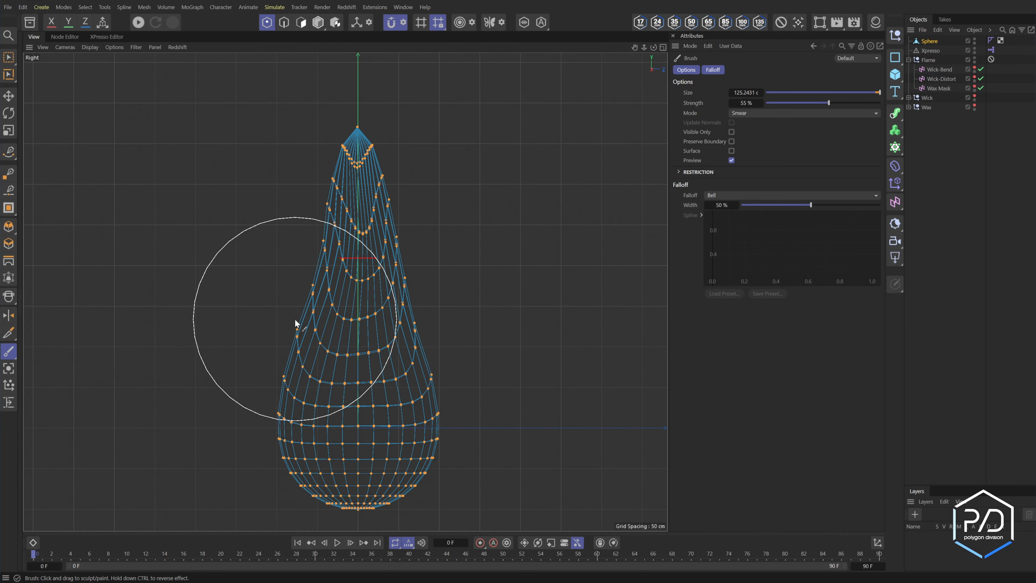
- Rename the sphere as Flame and make it a child of a new Subdivision Surface
double_click(930, 42)
type("Flame")
key("Return")
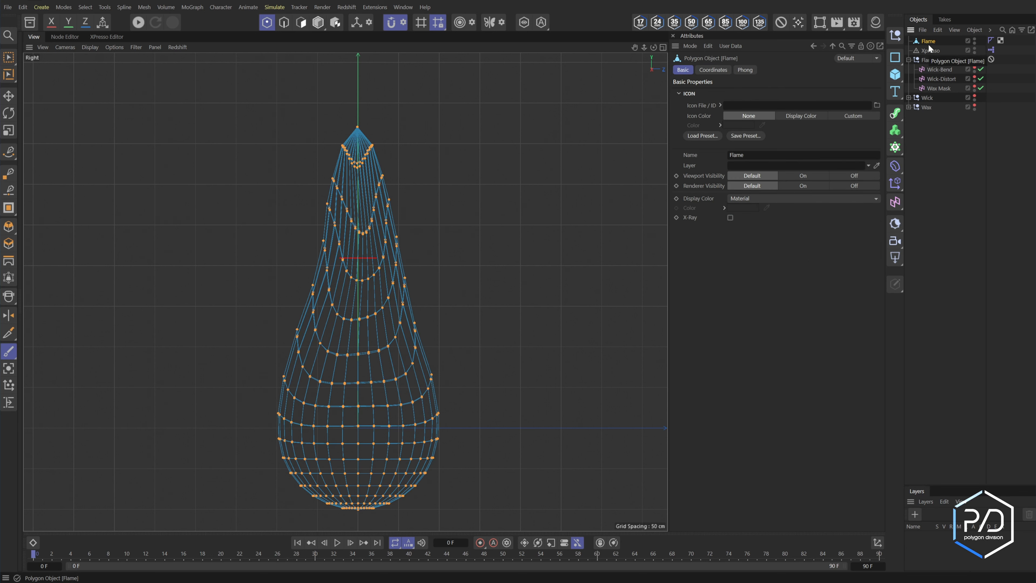
left_click(896, 116)
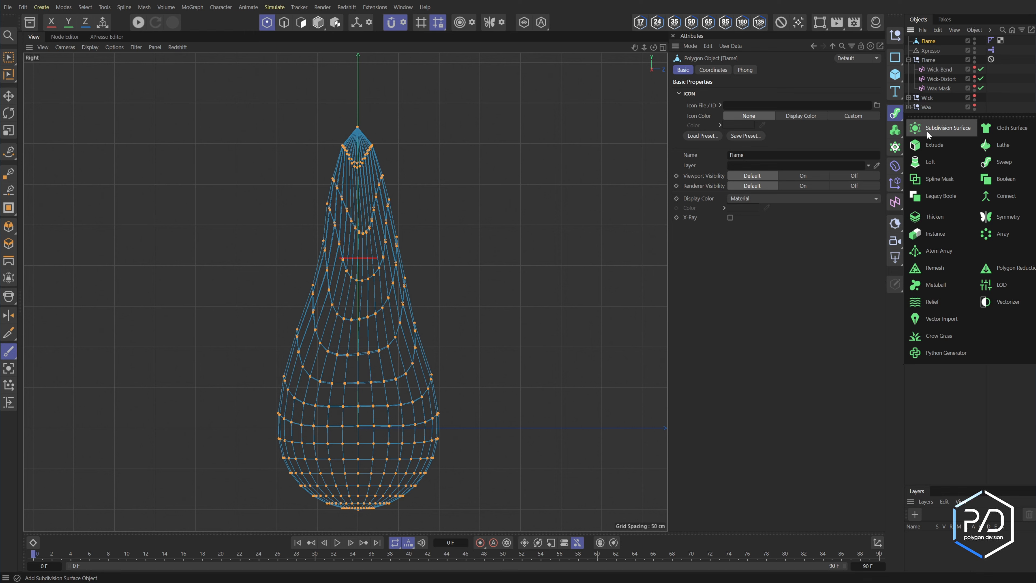
left_click(927, 131)
key("F1")
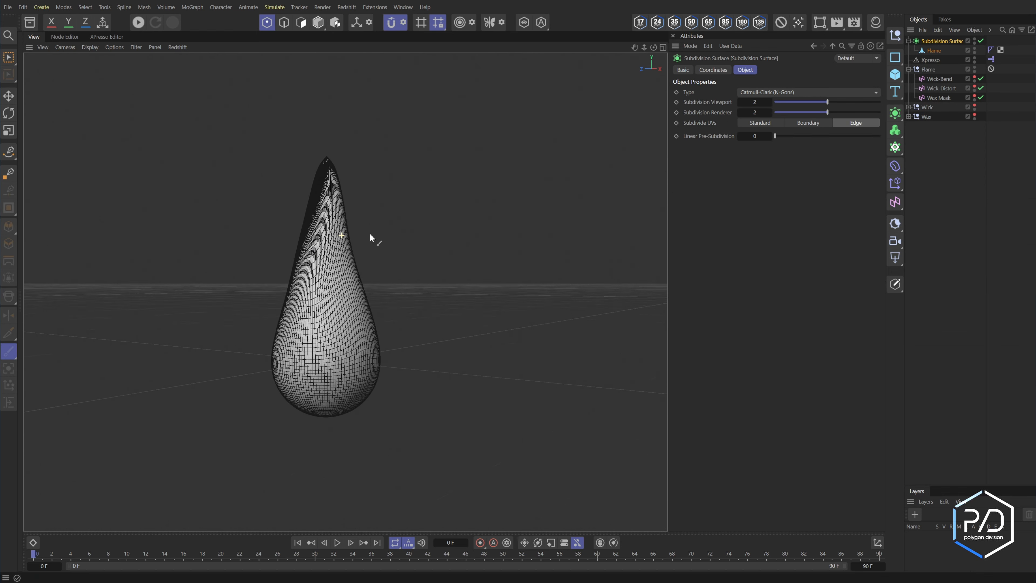
left_click_drag(369, 234, 326, 222, "alt")
mouse_move(326, 223)
middle_mouse_down("alt")
mouse_move(435, 233)
mouse_move(397, 225)
middle_mouse_up("alt")
- Disable the Subdivision Surface and slim both upper sides of the Flame mesh in the right view with a smaller Brush
middle_click(357, 223)
middle_click(322, 319)
key("q")
left_click(933, 51)
right_click(441, 227)
key("Escape")
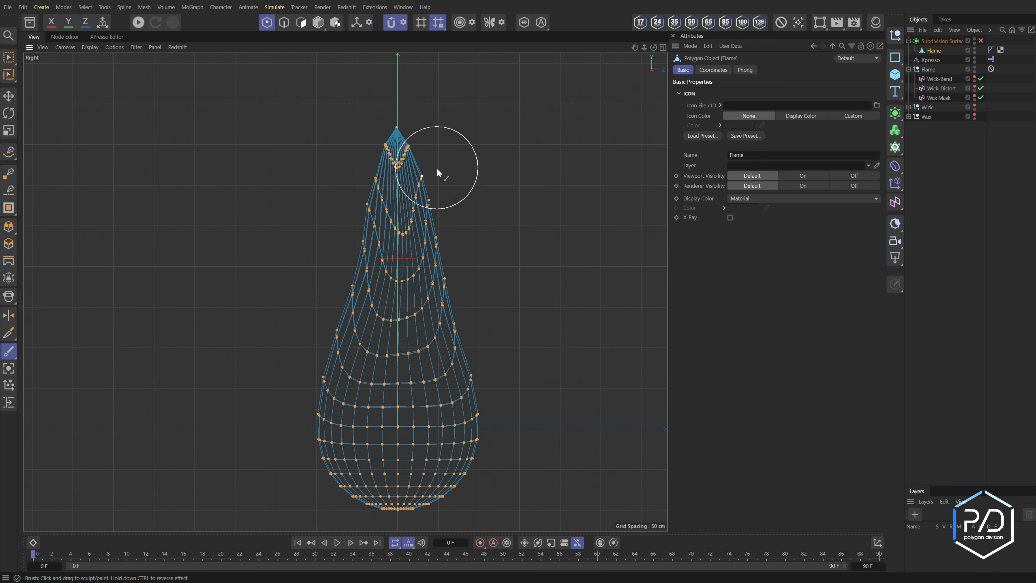
mouse_move(437, 169)
left_mouse_down()
mouse_move(429, 197)
mouse_move(464, 228)
mouse_move(443, 229)
mouse_move(450, 269)
left_mouse_up()
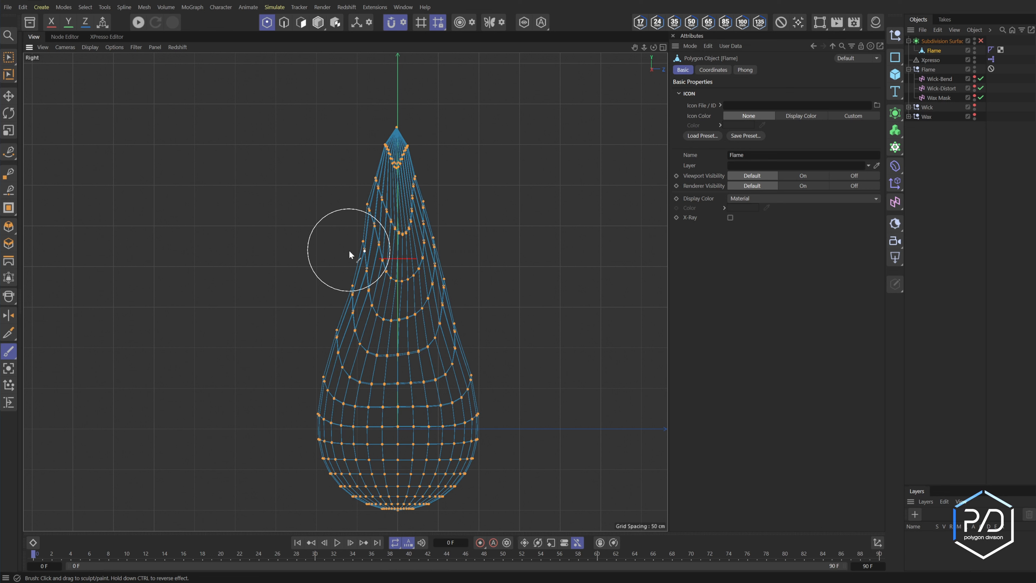
mouse_move(350, 252)
left_mouse_down()
mouse_move(363, 238)
mouse_move(388, 143)
left_mouse_up()
left_click_drag(451, 267, 445, 234)
left_click_drag(350, 241, 339, 298)
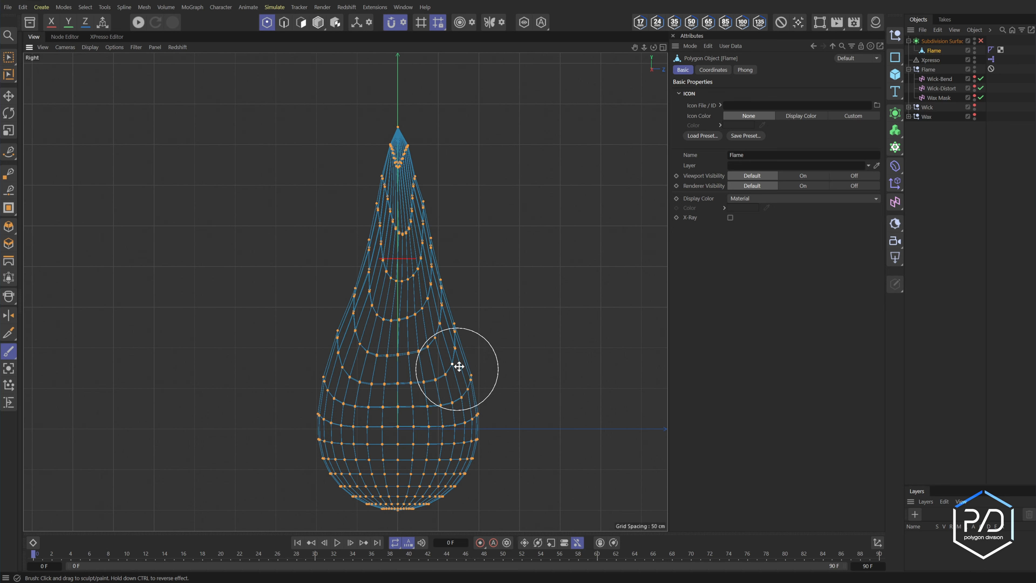
- Pull the bottom of the Flame mesh downward in the right view with an enlarged Brush
key("F1")
mouse_move(433, 340)
left_mouse_down("alt")
mouse_move(494, 336)
mouse_move(330, 342)
mouse_move(404, 347)
mouse_move(374, 342)
left_mouse_up("alt")
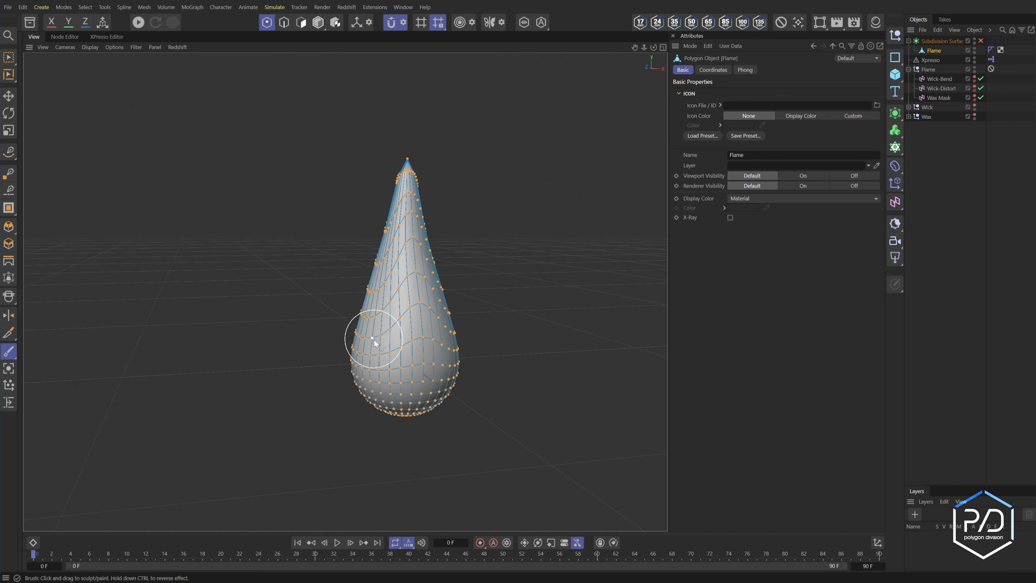
middle_click(373, 340)
middle_click(504, 384)
middle_click(409, 399)
middle_click(322, 408)
middle_click_drag(460, 421, 493, 324, "alt")
middle_click_drag(511, 335, 553, 337)
left_click_drag(430, 404, 429, 445)
middle_click(429, 445)
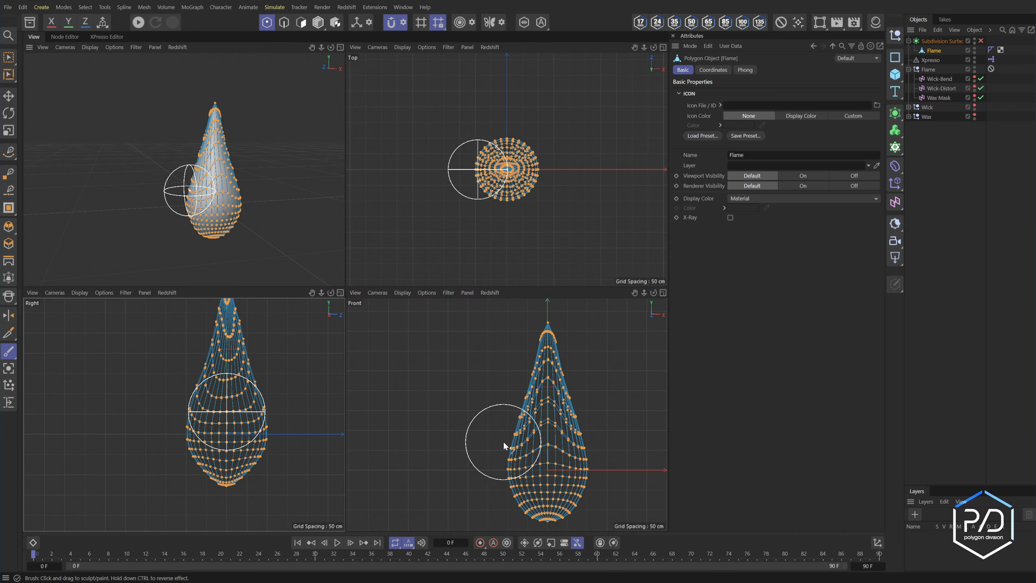
- Taper the bottom of the Flame mesh downward in the front view and push its wide sides slightly inward
middle_click(504, 442)
middle_click_drag(473, 442, 486, 372, "alt")
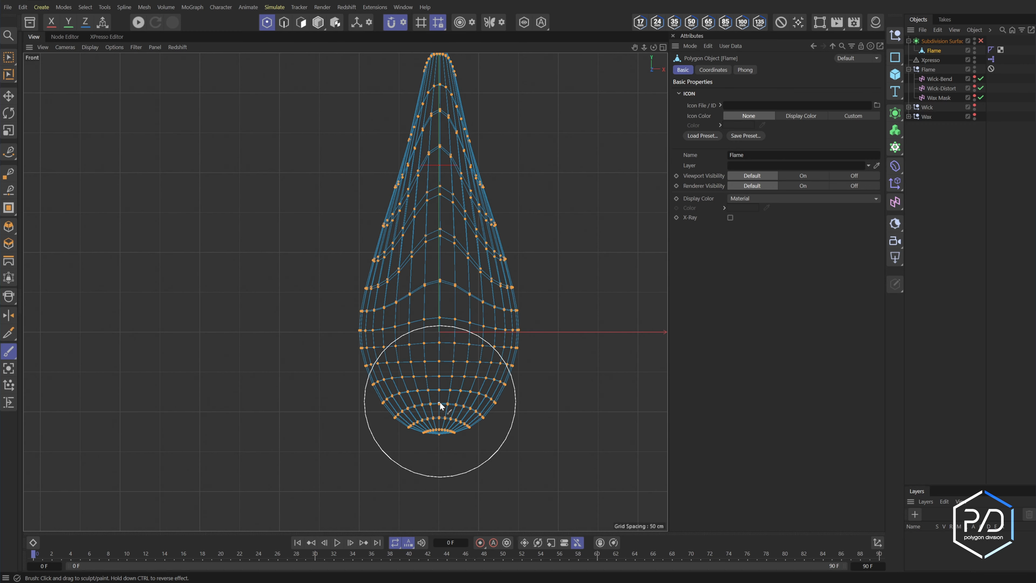
left_click_drag(439, 401, 434, 460)
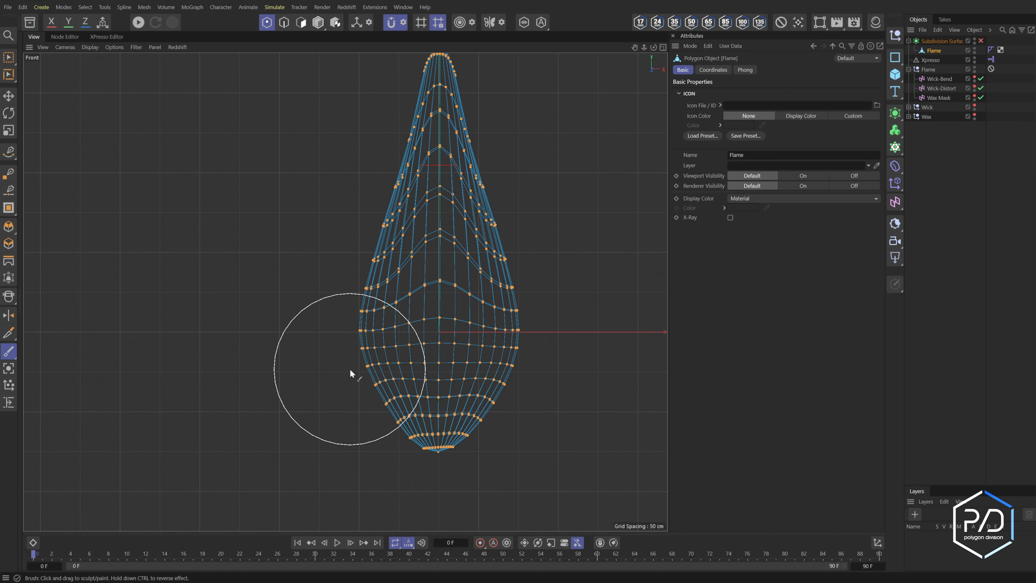
mouse_move(349, 370)
left_mouse_down()
mouse_move(527, 337)
mouse_move(521, 312)
mouse_move(518, 366)
mouse_move(526, 307)
left_mouse_up()
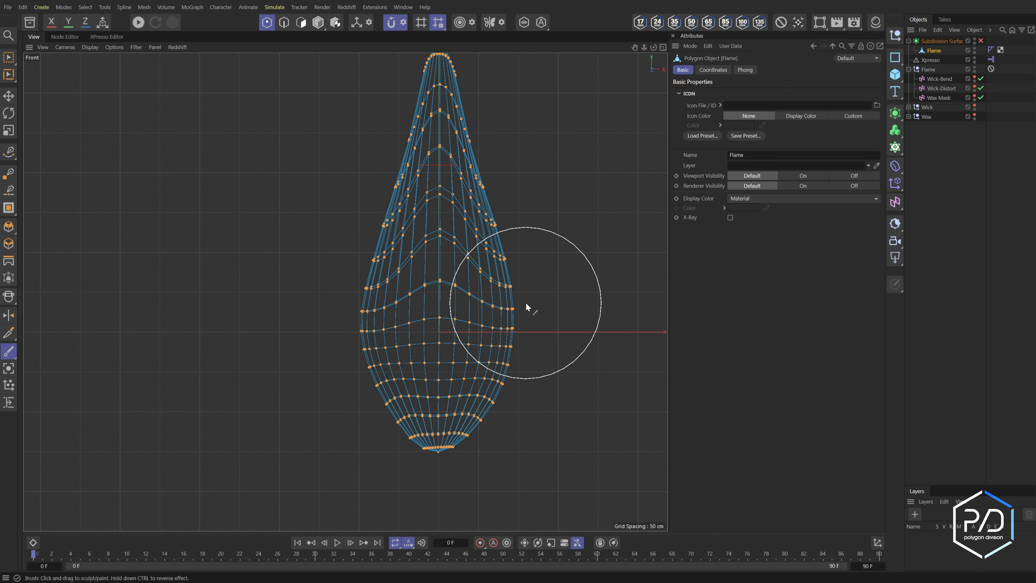
- Enable the Subdivision Surface, rename it as Flame Smooth, and place it inside the Flame null
key("F1")
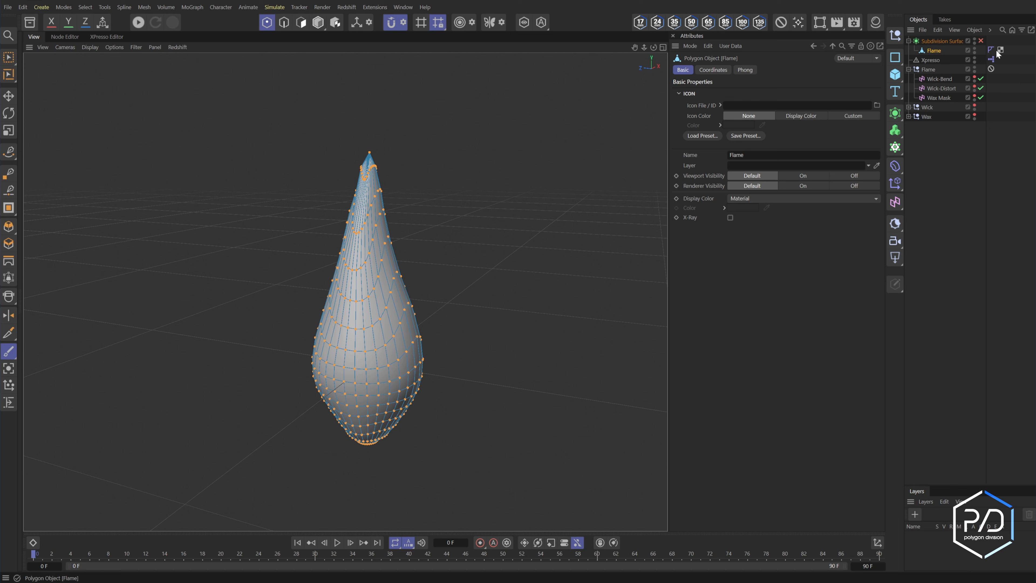
left_click(980, 41)
double_click(945, 41)
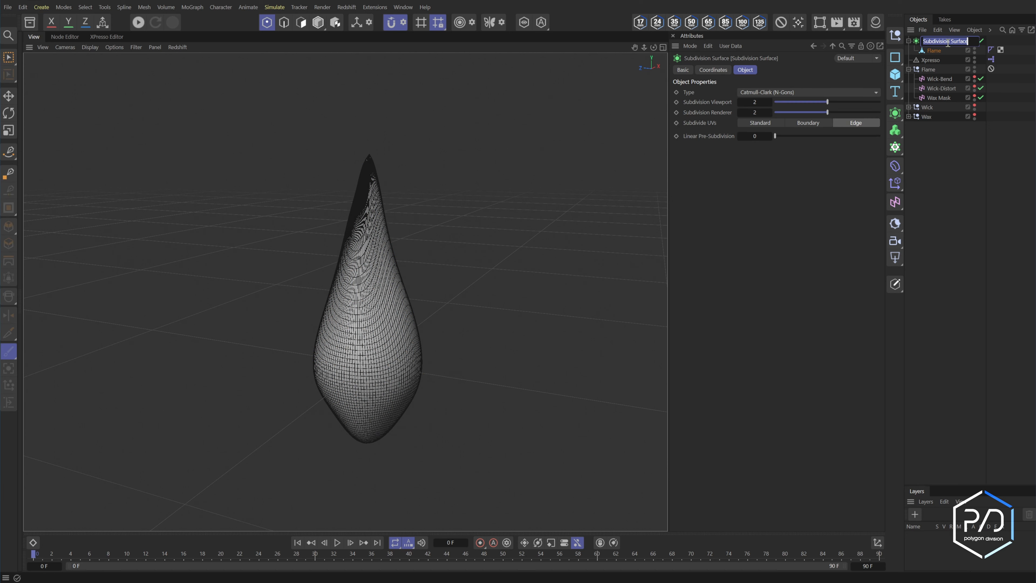
left_click_drag(939, 41, 940, 65)
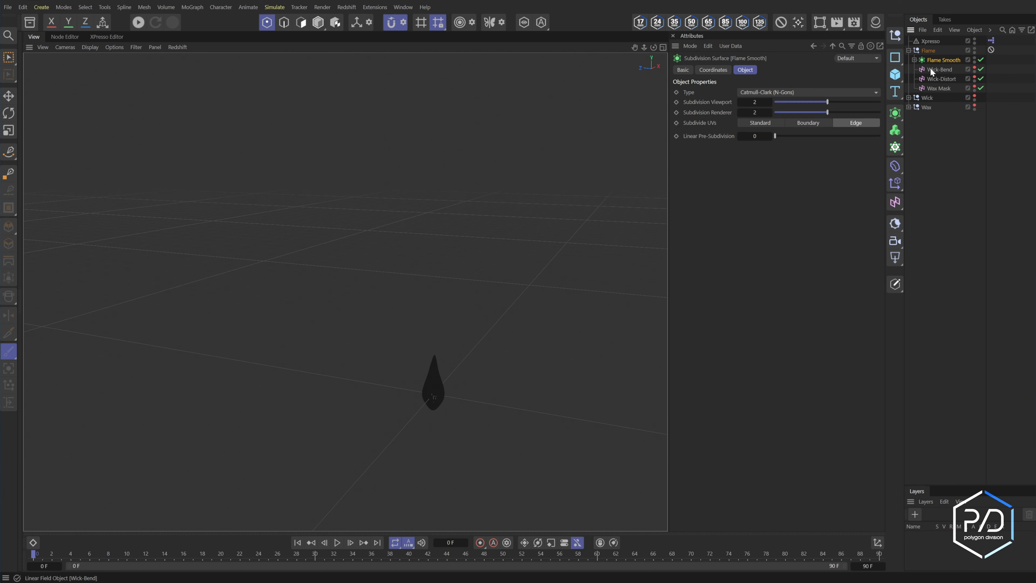
- Set the Flame Smooth object's Y position to 0 cm and show the candle's wick and wax again in the front view
left_click(713, 69)
left_click_drag(721, 113, 721, 113)
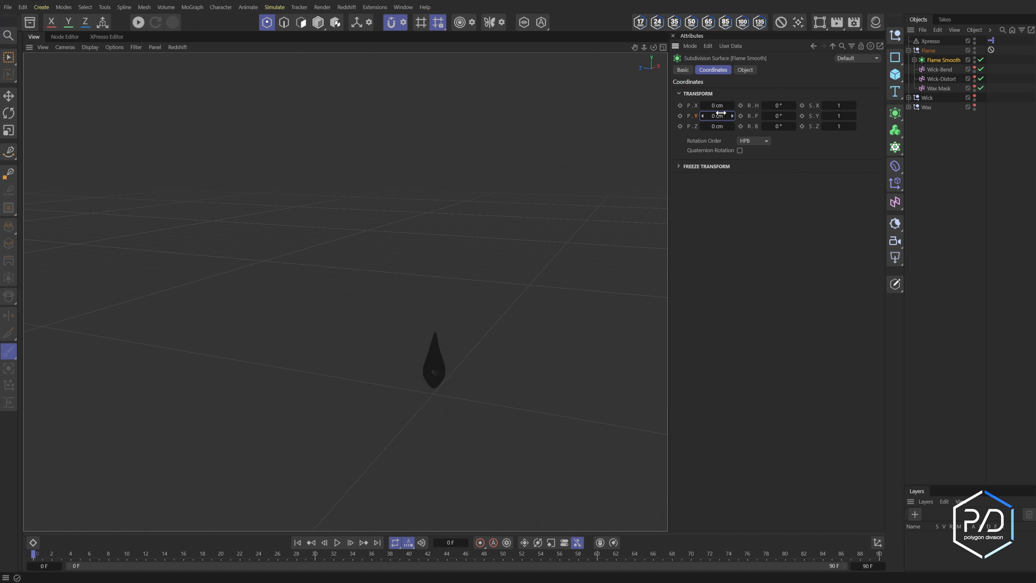
middle_click(579, 315)
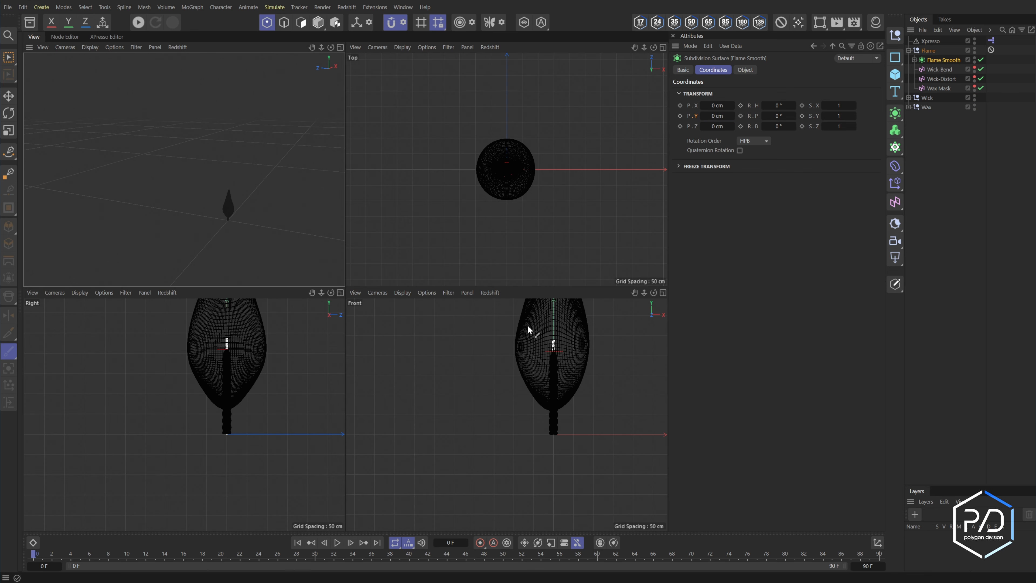
middle_click(527, 325)
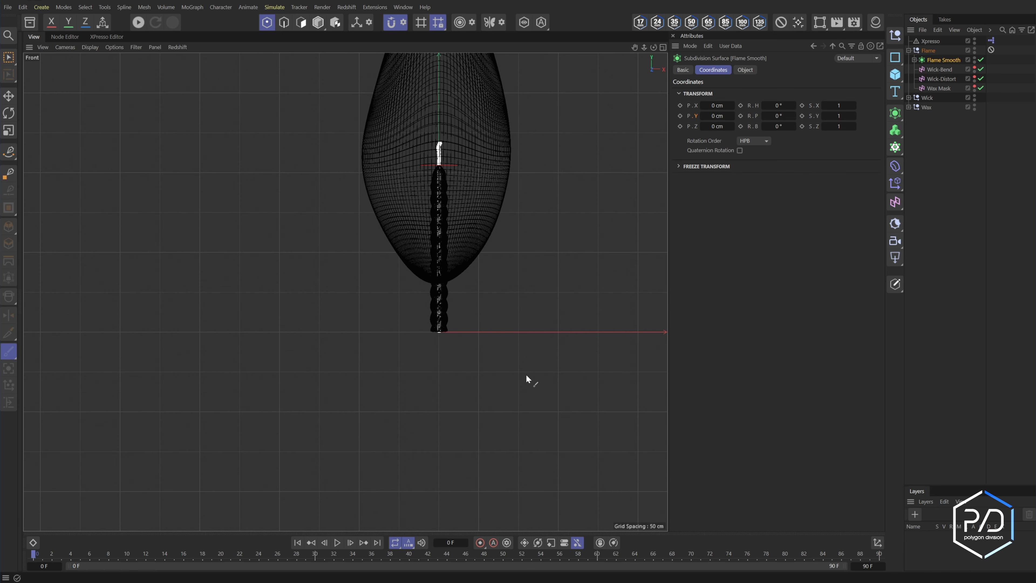
- Scale the Flame Smooth object down uniformly in the front view to a size just wider than the candle
left_click(318, 22)
left_click(9, 96)
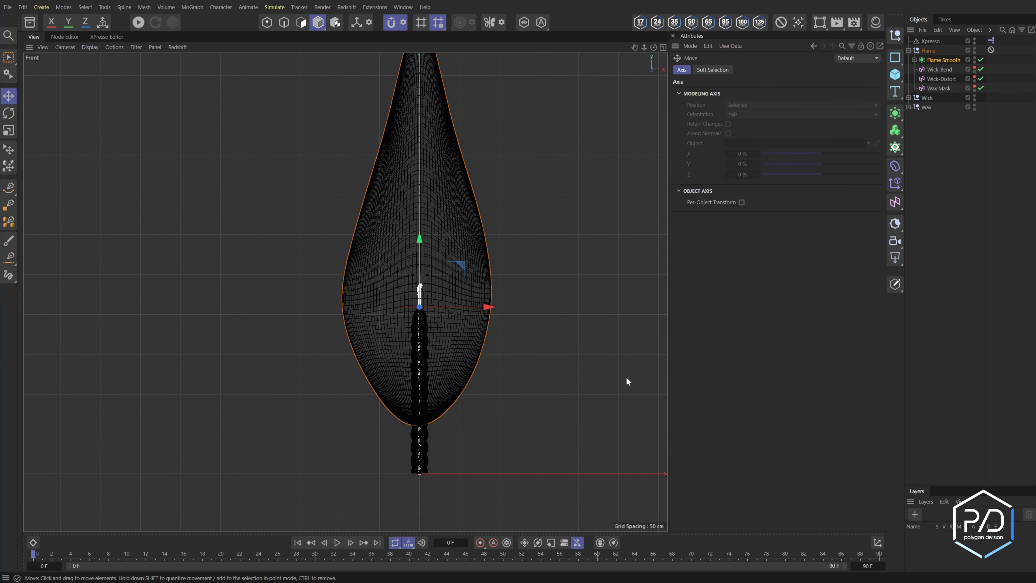
key("t")
left_click_drag(608, 370, 198, 346)
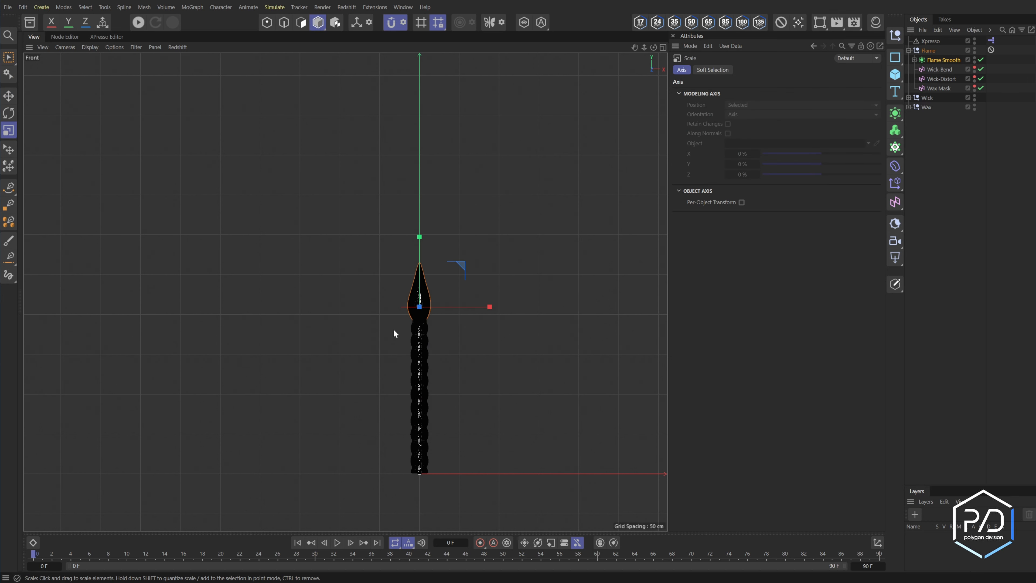
- Raise Flame Smooth to a Y position of about 33.3 cm and show the candle in perspective with Gouraud shading
scroll(393, 328, "up", 5)
key("e")
left_click_drag(441, 220, 434, 116)
key("F1")
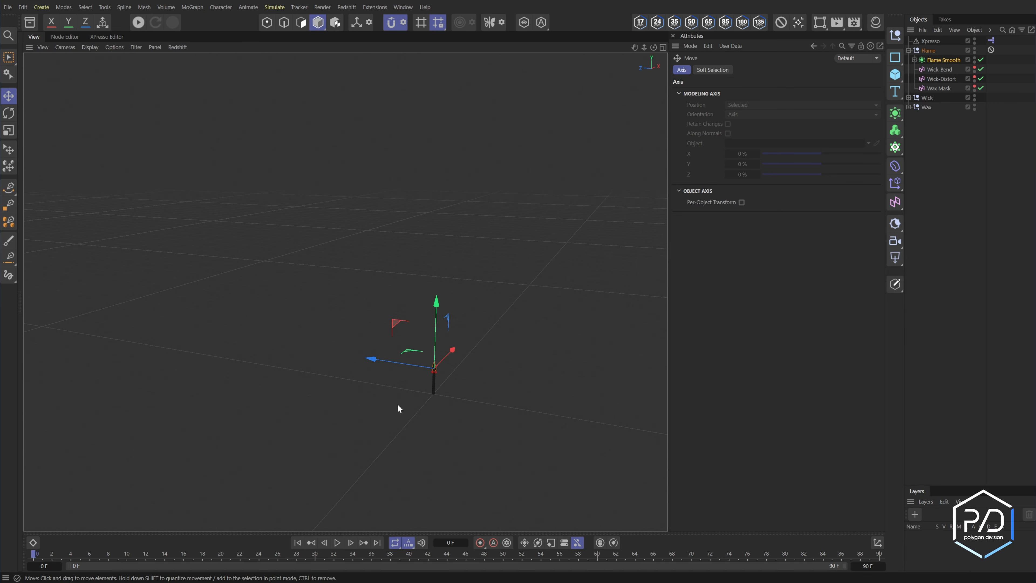
right_click_drag(431, 384, 488, 355, "alt")
key("n")
key("a")
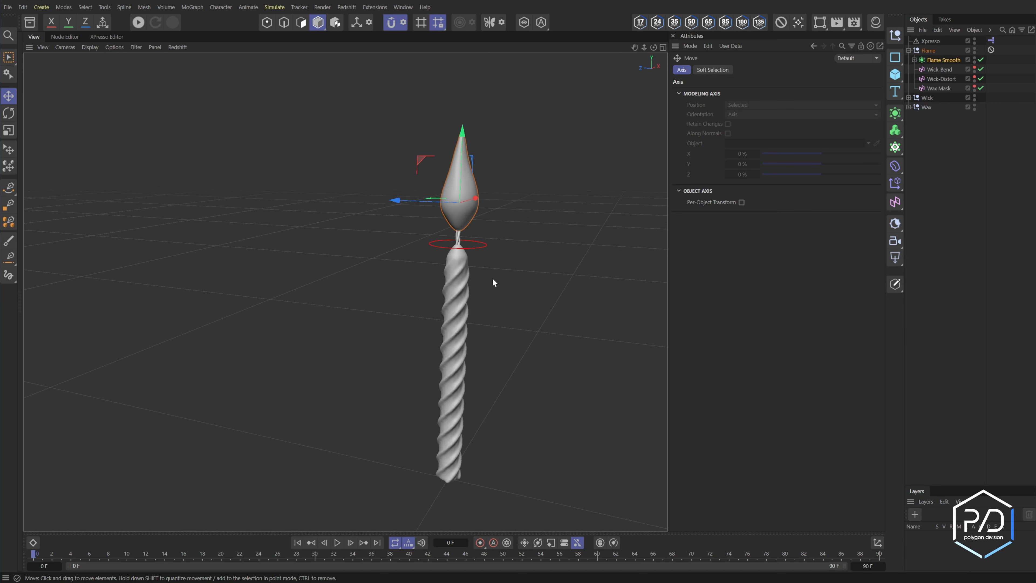
- Scale the Flame Smooth object down slightly in the perspective view
key("t")
left_click_drag(459, 132, 468, 117)
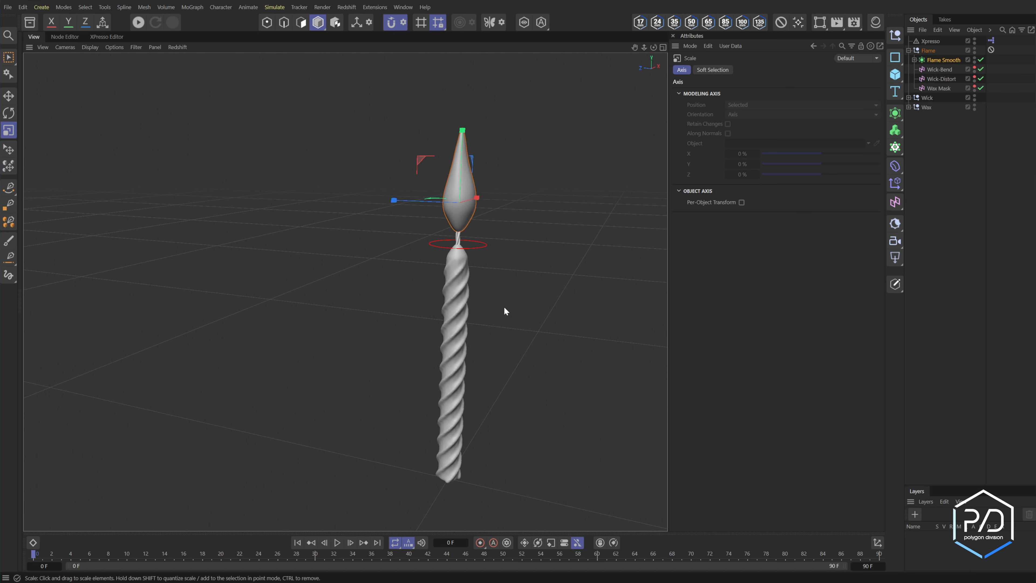
left_click_drag(461, 323, 448, 251, "alt")
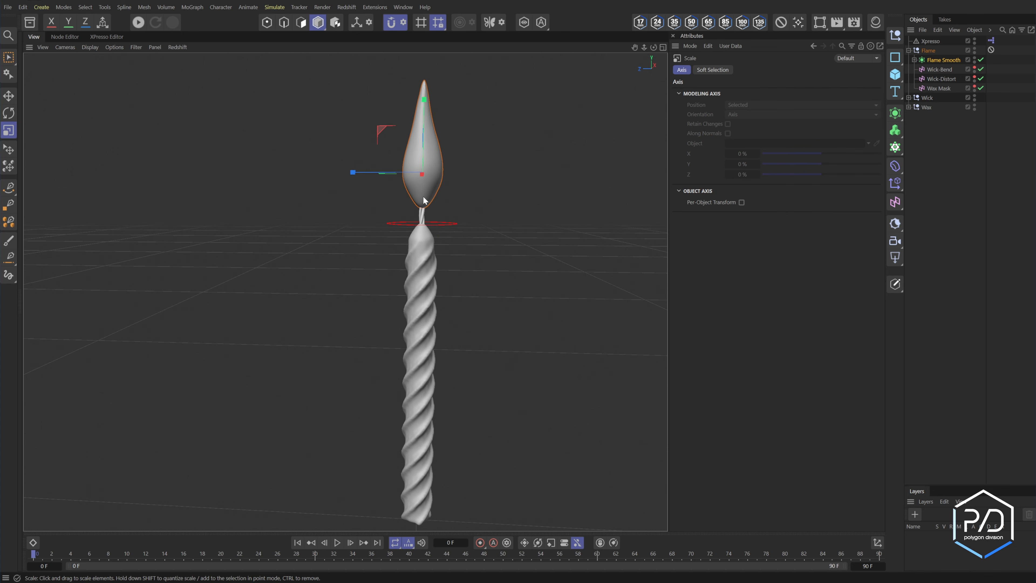
- Enable axis modification and move Flame Smooth's axis down toward the base of the flame in the front view
key("F5")
key("F4")
left_click(932, 59)
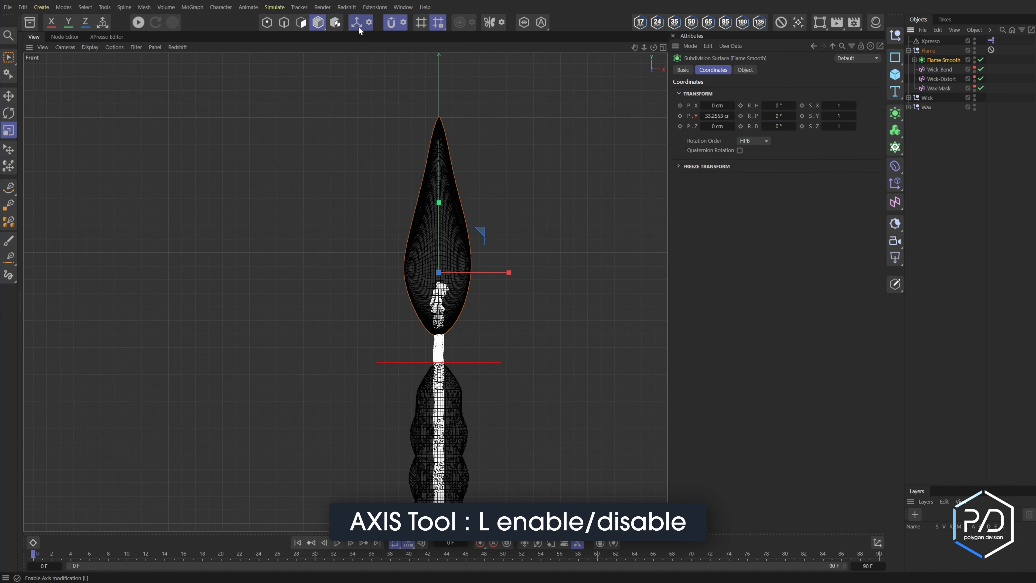
key("e")
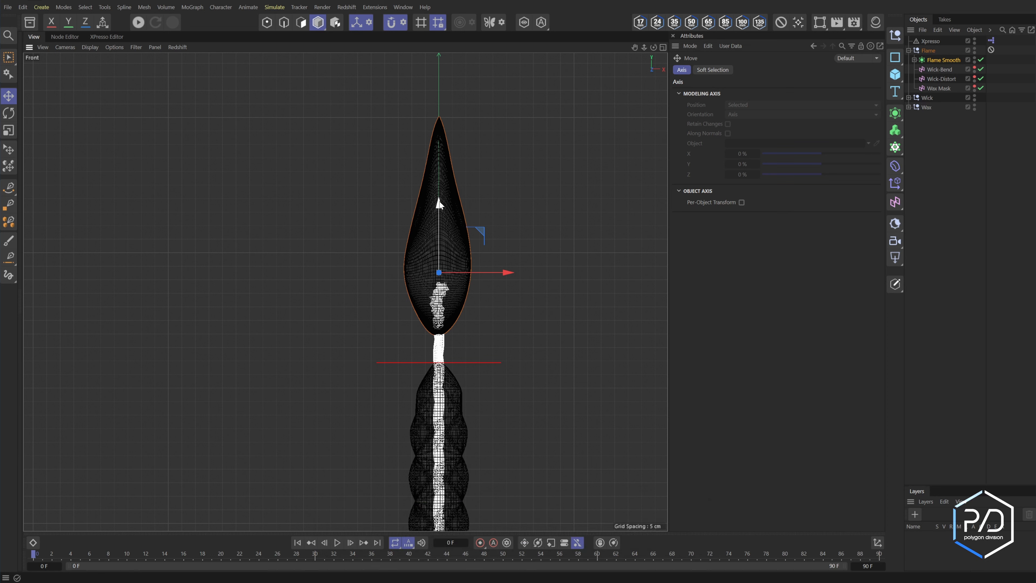
left_click_drag(439, 203, 435, 247)
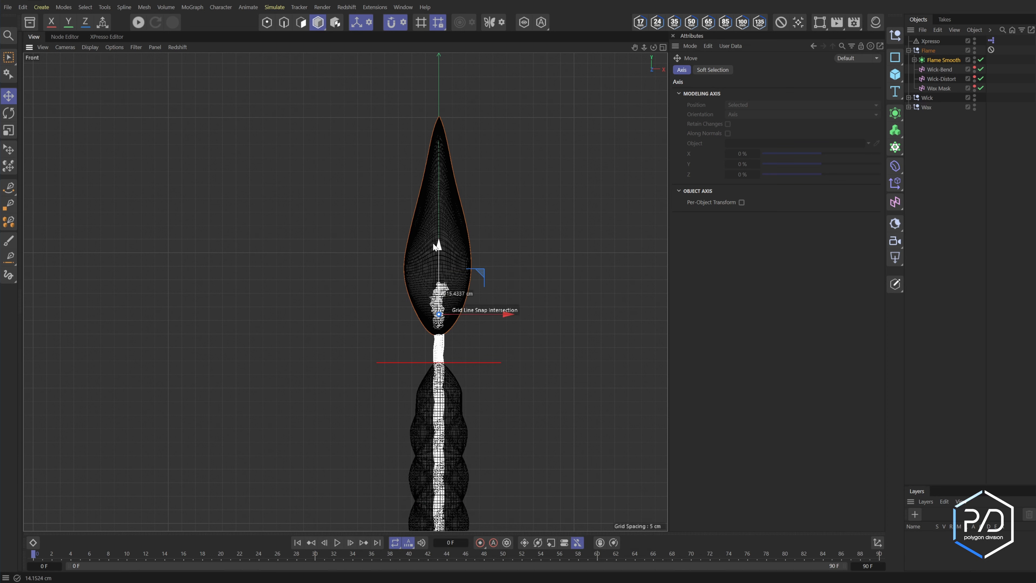
- Move the axis of the Flame mesh inside Flame Smooth down to the base of the flame
left_click(914, 60)
left_click(938, 69)
left_click_drag(442, 252, 446, 274)
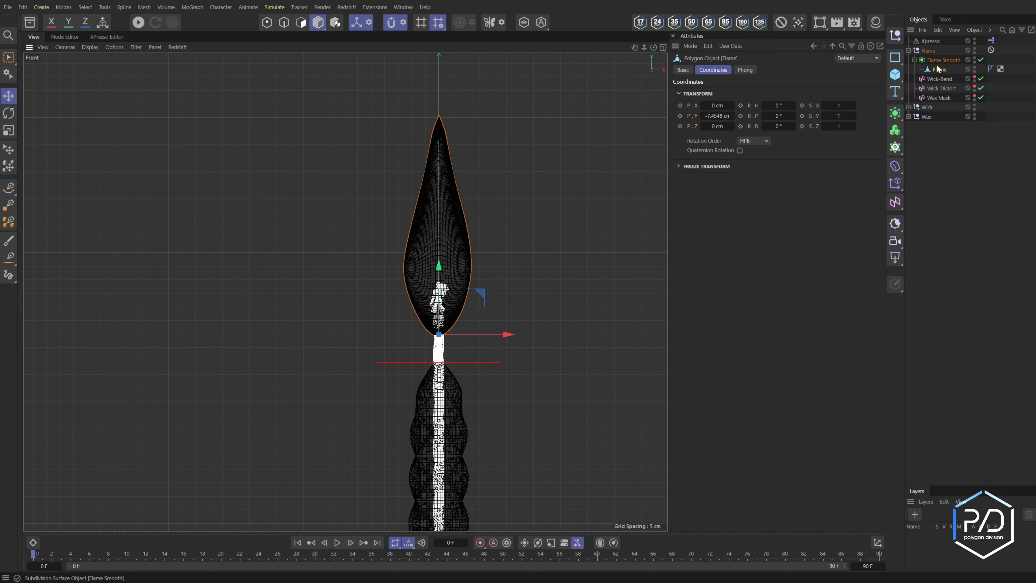
left_click(938, 61)
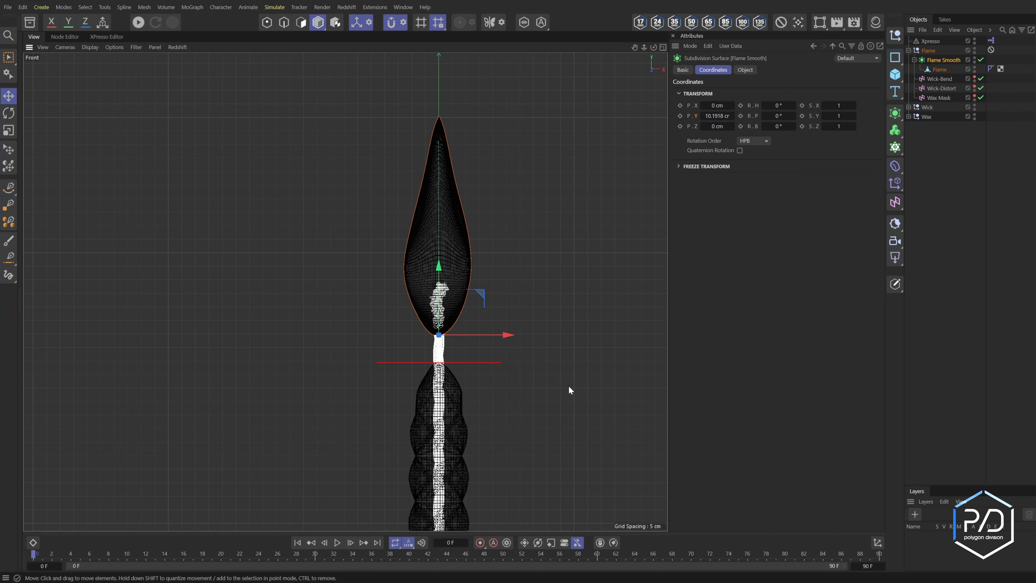
- Test scaling Flame Smooth vertically from its base axis and undo the scaling
key("t")
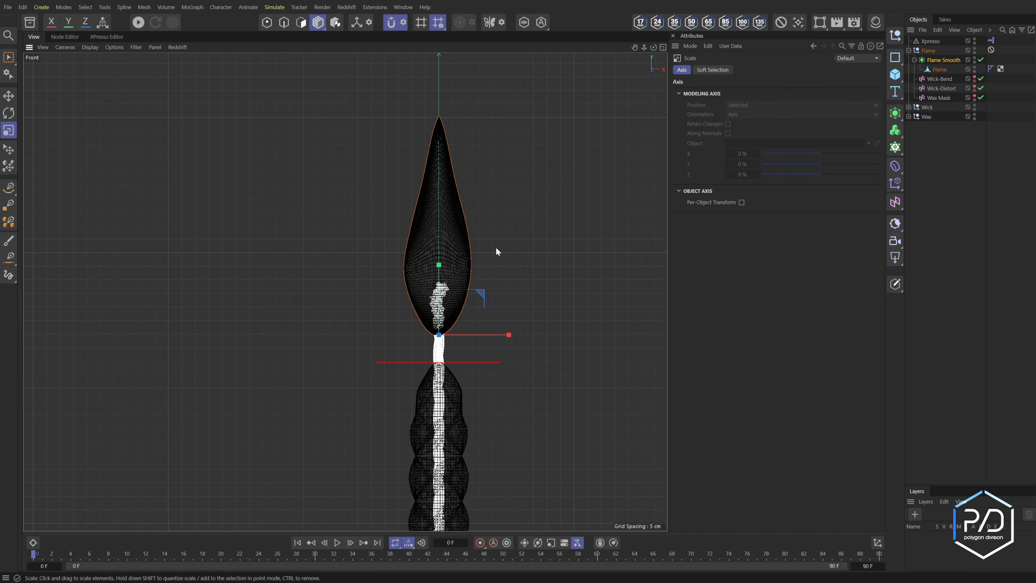
left_click_drag(449, 283, 441, 263)
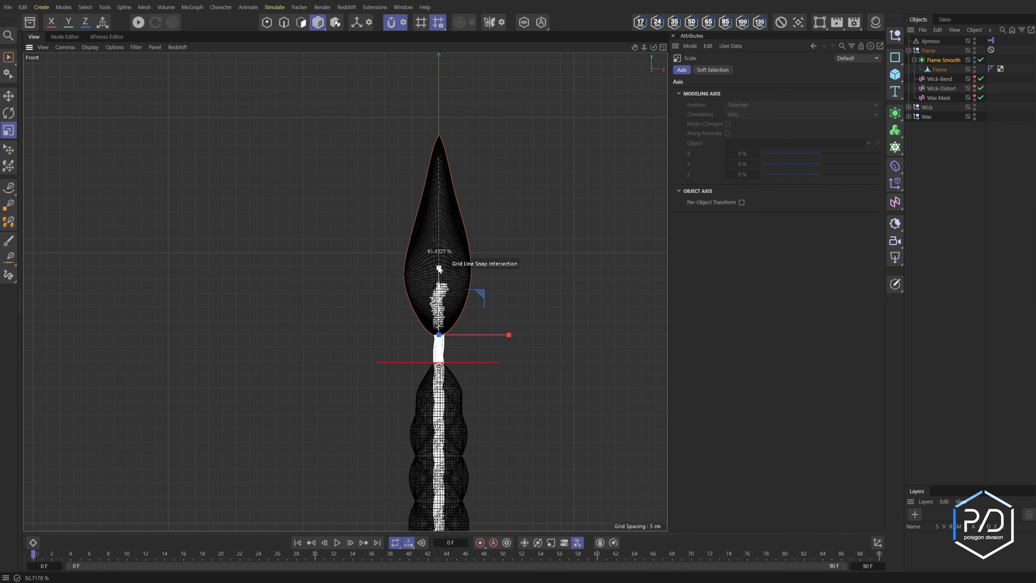
key("ctrl+z")
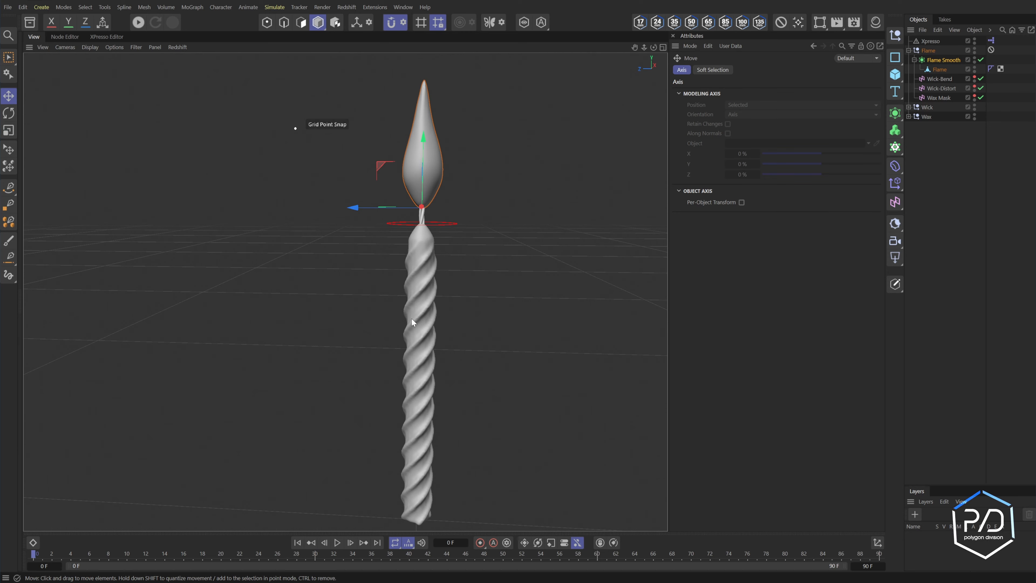
- Lower the parent Flame null to a Y position of about 50.5 cm to test the melting wax
left_click(929, 50)
mouse_move(423, 172)
left_mouse_down()
mouse_move(427, 404)
mouse_move(427, 154)
mouse_move(439, 482)
left_mouse_up()
scroll(448, 461, "up", 5)
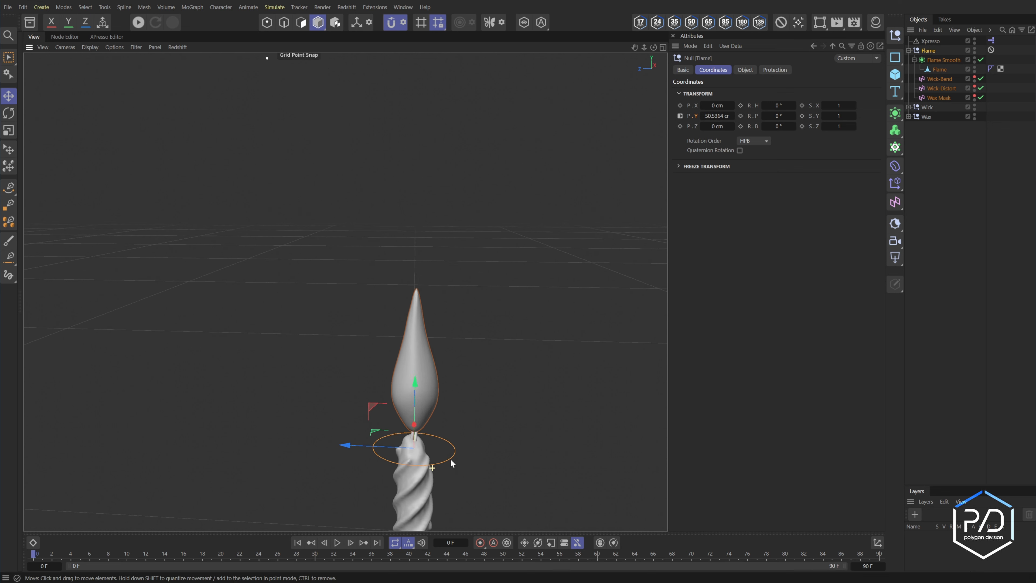
middle_click_drag(466, 444, 475, 363, "alt")
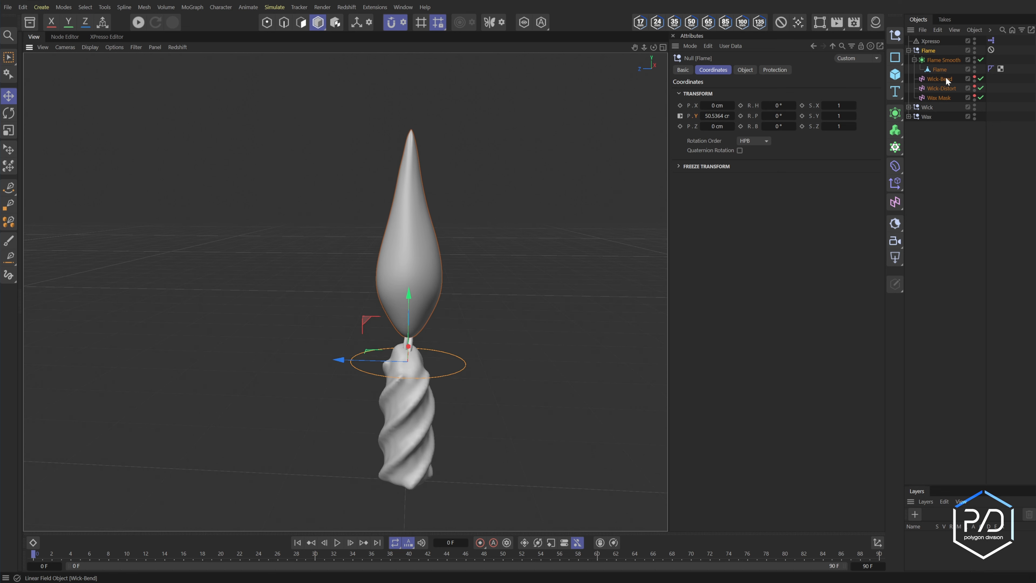
- Lower the Wax Mask field to about Y -5.84 cm and raise the parent Flame null to about Y 209.7 cm
left_click(939, 98)
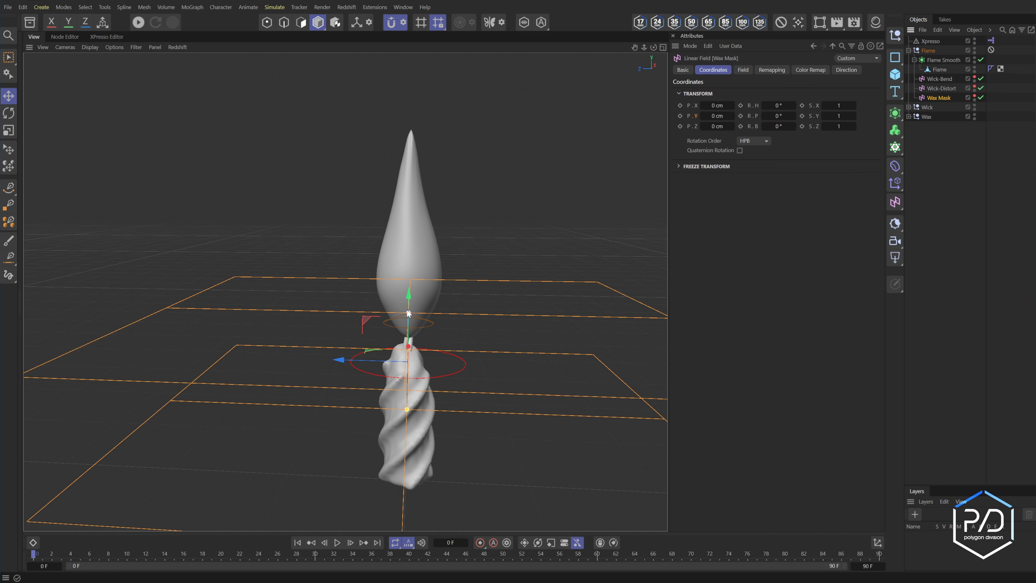
left_click_drag(408, 296, 406, 318)
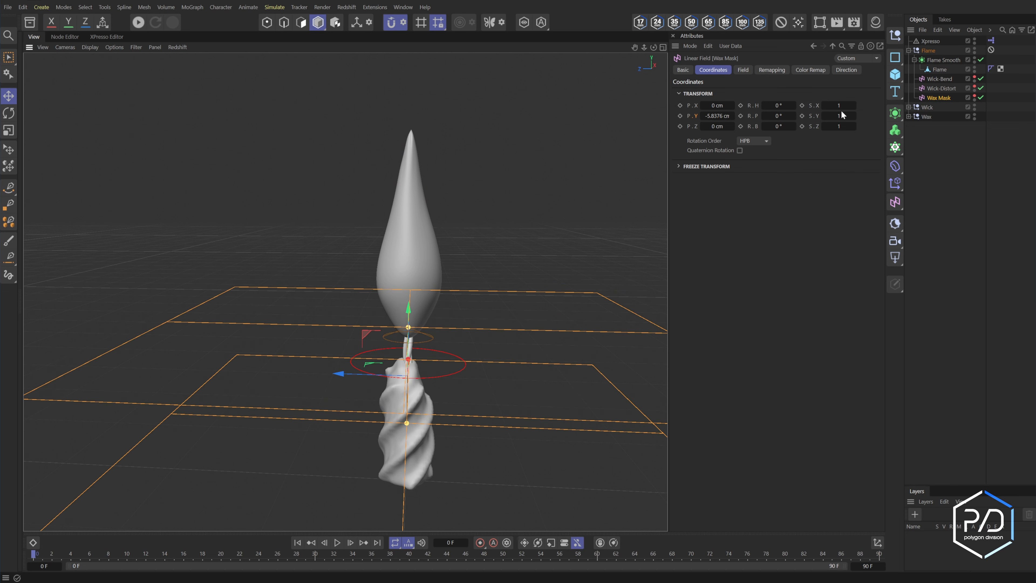
left_click(929, 51)
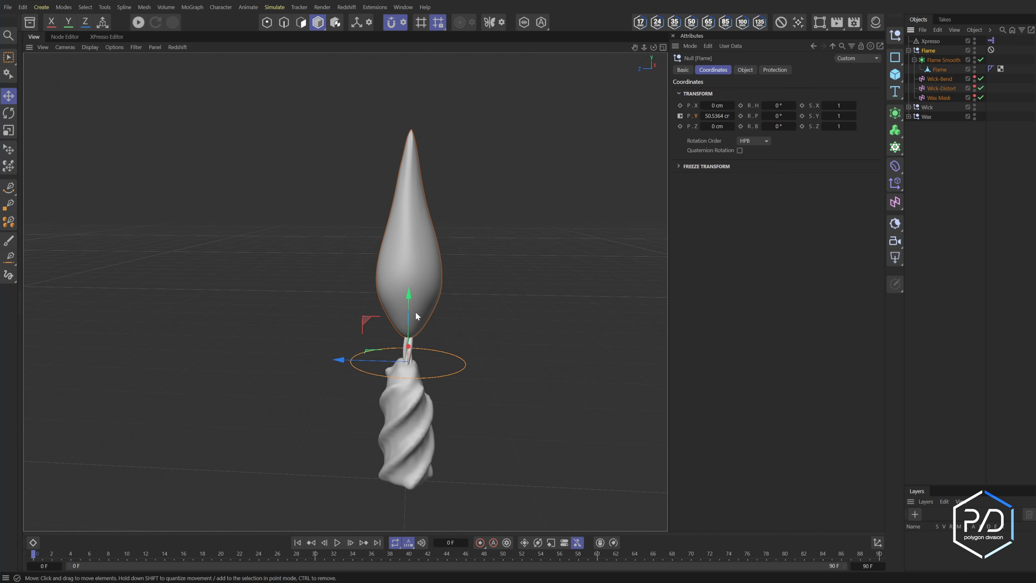
left_click_drag(415, 312, 442, 213)
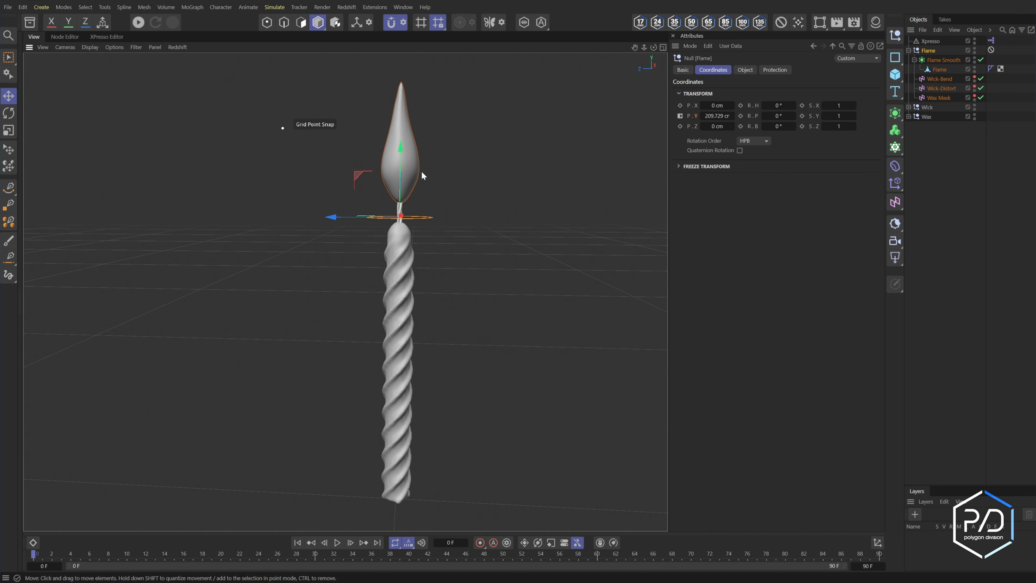
scroll(420, 170, "up", 5)
left_click_drag(635, 47, 631, 76)
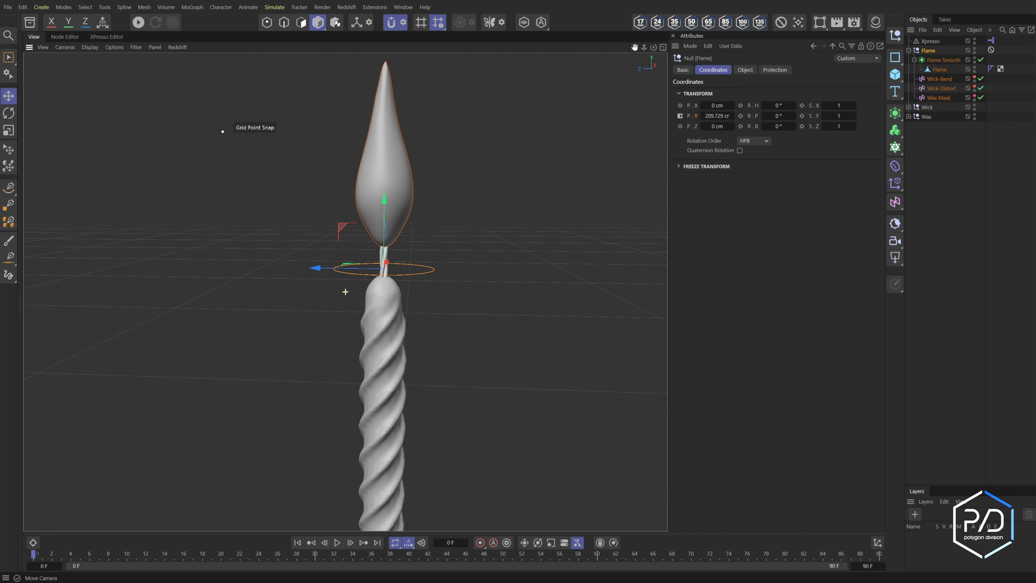
middle_click_drag(419, 193, 415, 201, "alt")
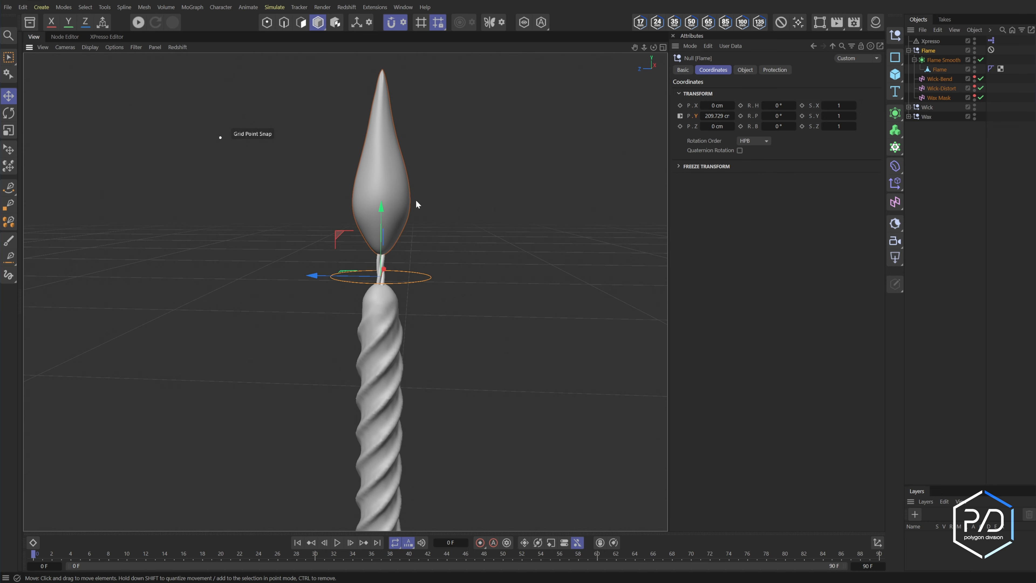
- Create a null named Flame from Flame Smooth and rearrange the hierarchy so Flame Smooth contains the null and the null holds the Flame mesh
left_click(942, 61)
left_click(914, 60)
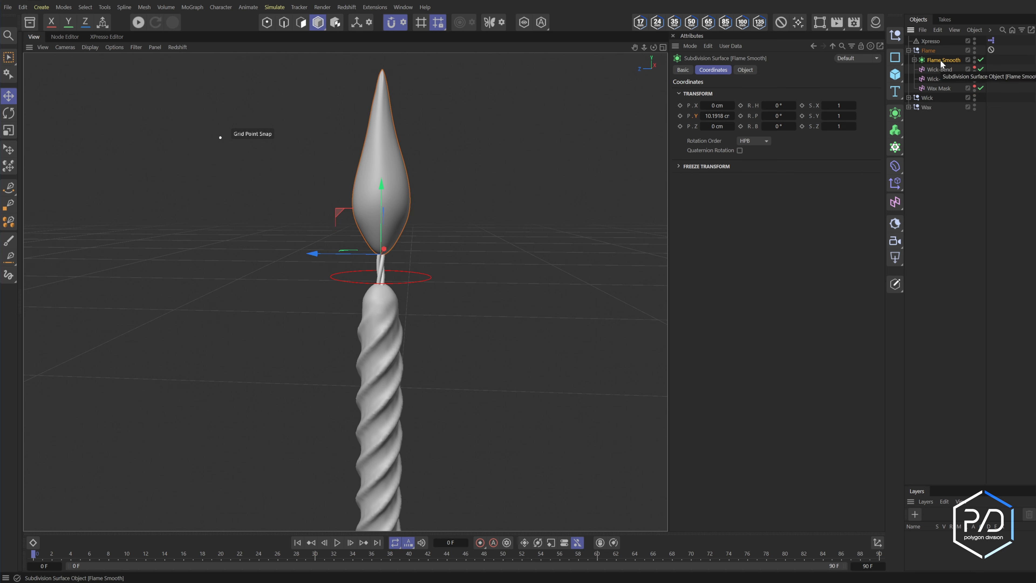
key("alt+g")
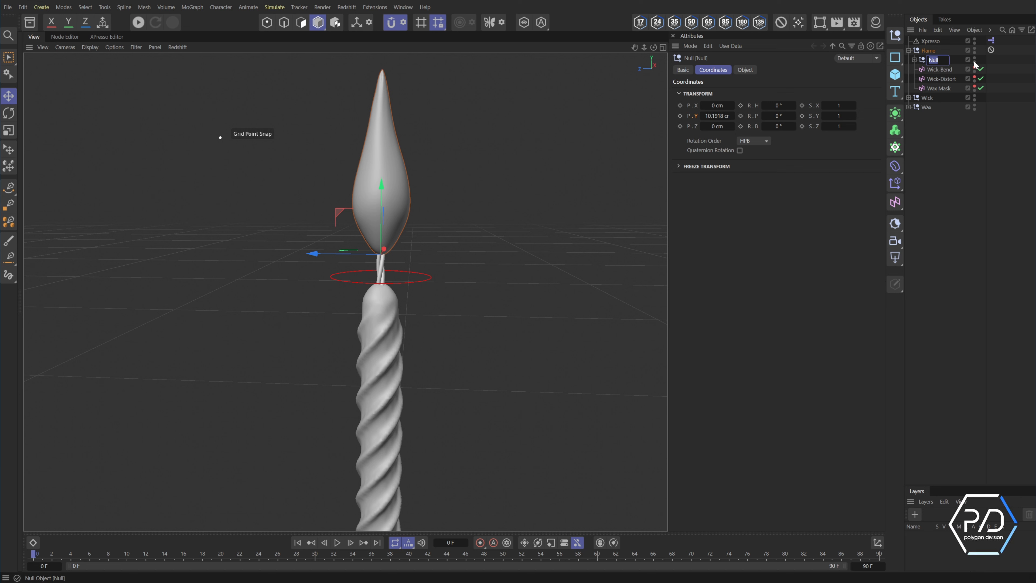
type("Flame")
key("Return")
left_click(914, 60)
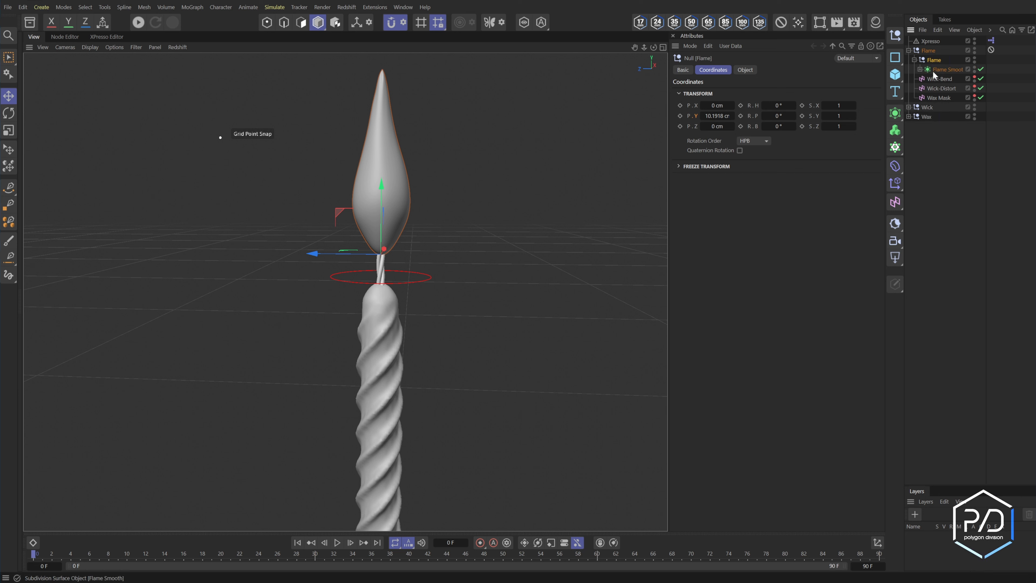
mouse_move(930, 69)
left_mouse_down()
mouse_move(940, 61)
mouse_move(942, 71)
left_mouse_up()
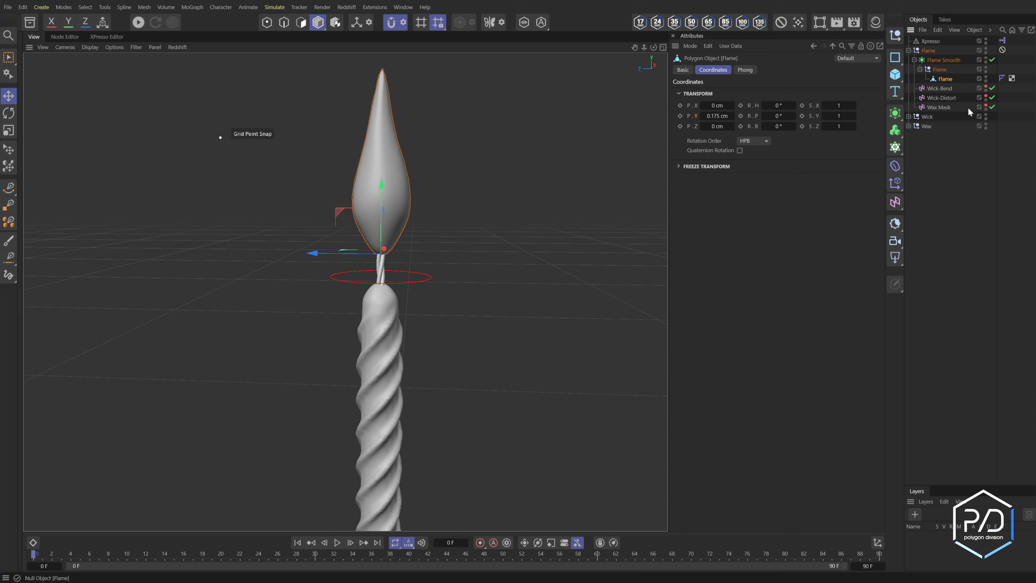
- Add a Displacer inside the inner Flame null above the Flame mesh and rename it Flame Distort
left_click(939, 70)
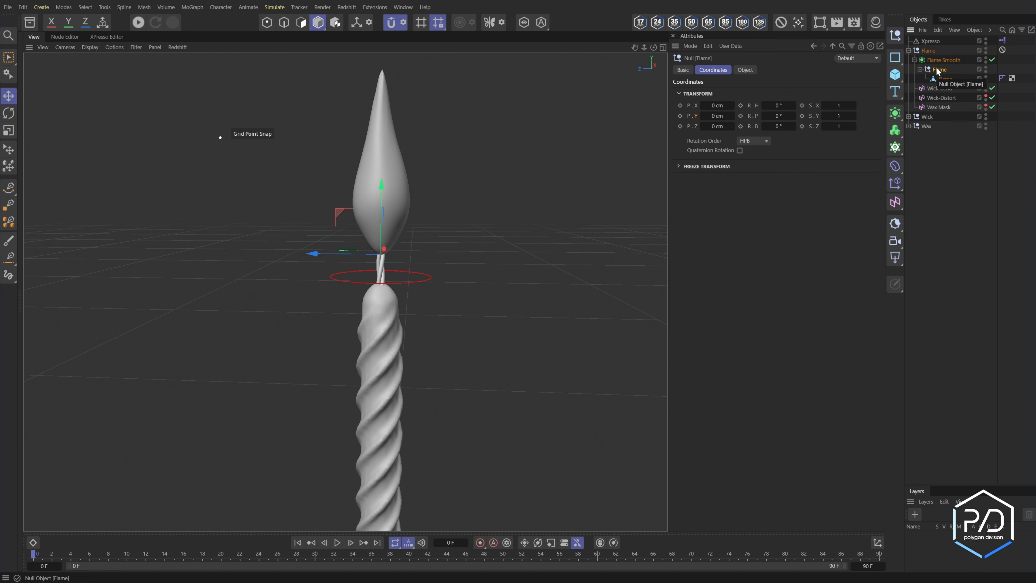
left_click(894, 167)
left_click(941, 423)
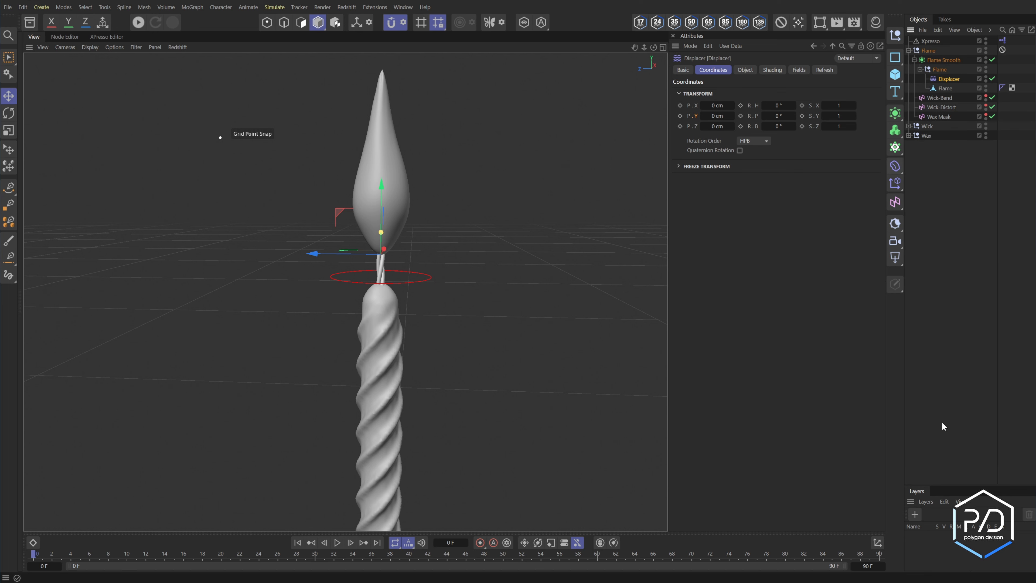
double_click(948, 79)
type("Flame Distort")
key("Return")
- Load a Noise shader into the Flame Distort displacer
left_click(768, 70)
left_click(709, 102)
left_click(725, 207)
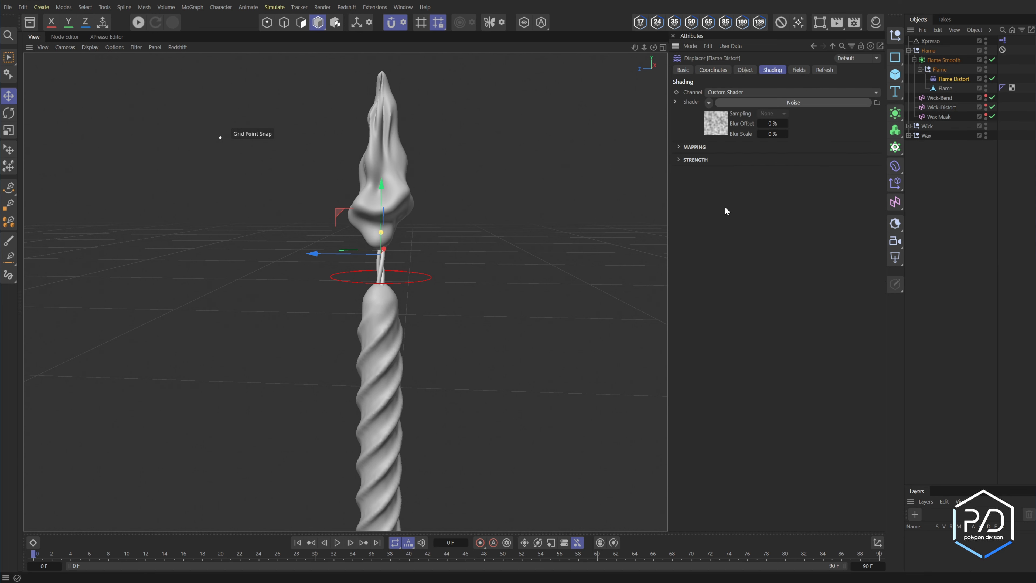
- Set the noise's Y movement to -1 cm and its speed to 1 %, and play the animation
left_click(716, 123)
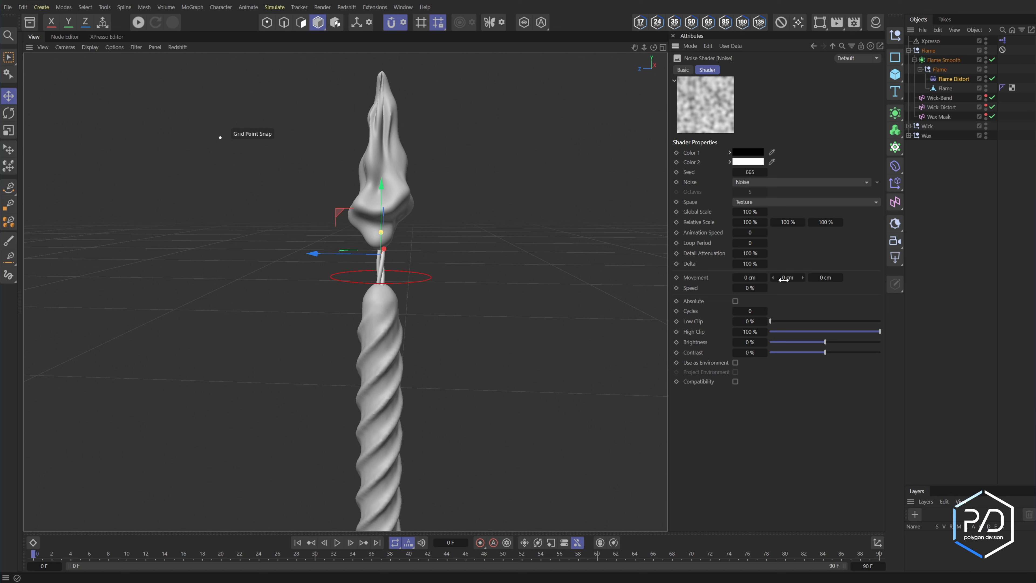
left_click(772, 277)
left_click(765, 287)
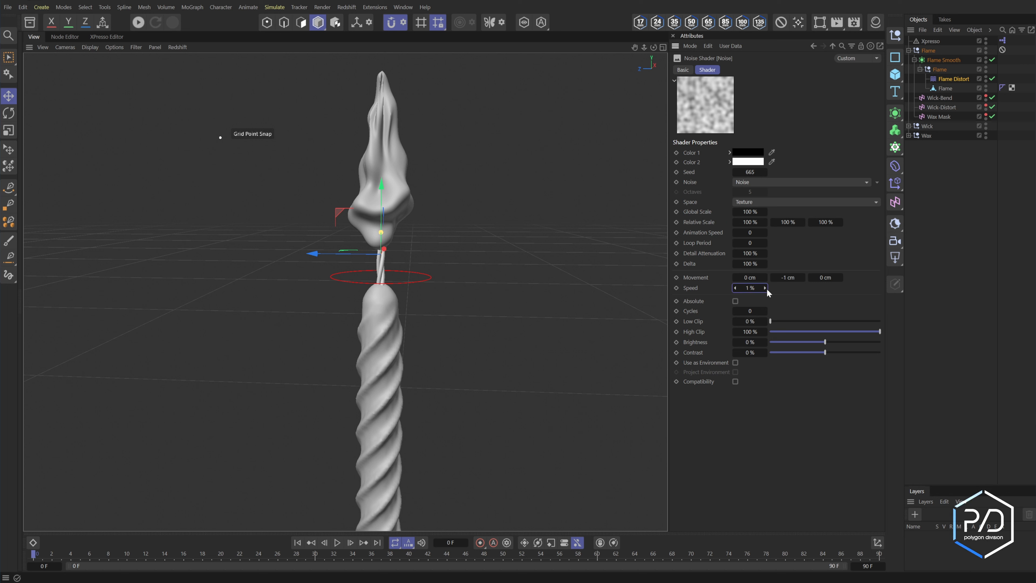
left_click(338, 545)
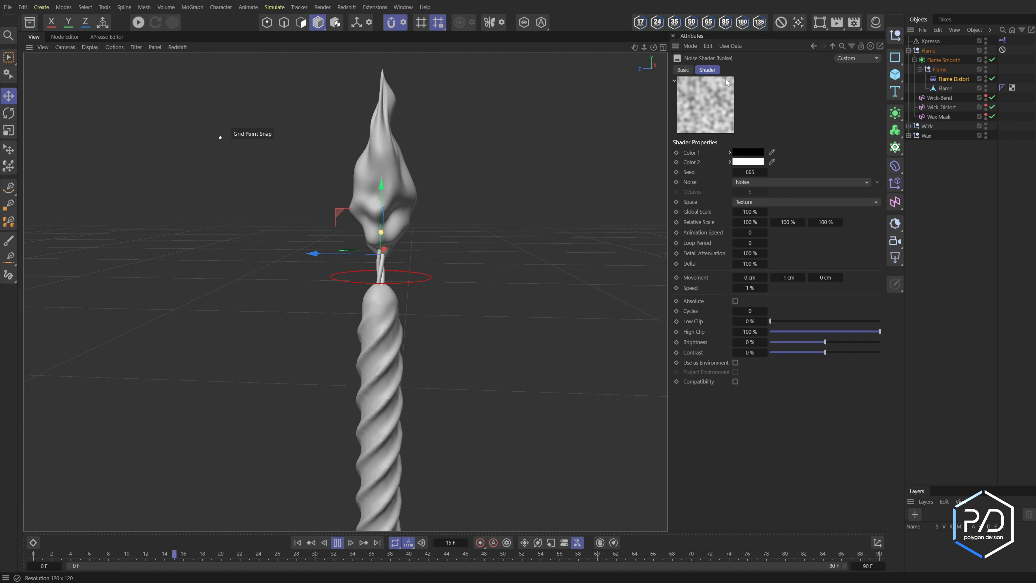
- Set the Flame Distort displacer's height to 1 cm
left_click(832, 46)
left_click(745, 70)
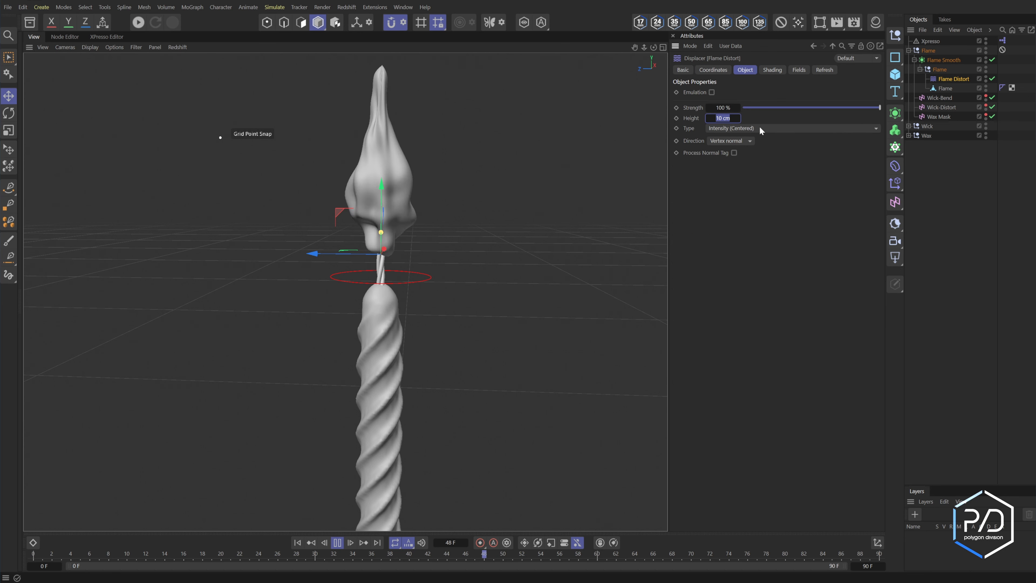
type("1")
key("Return")
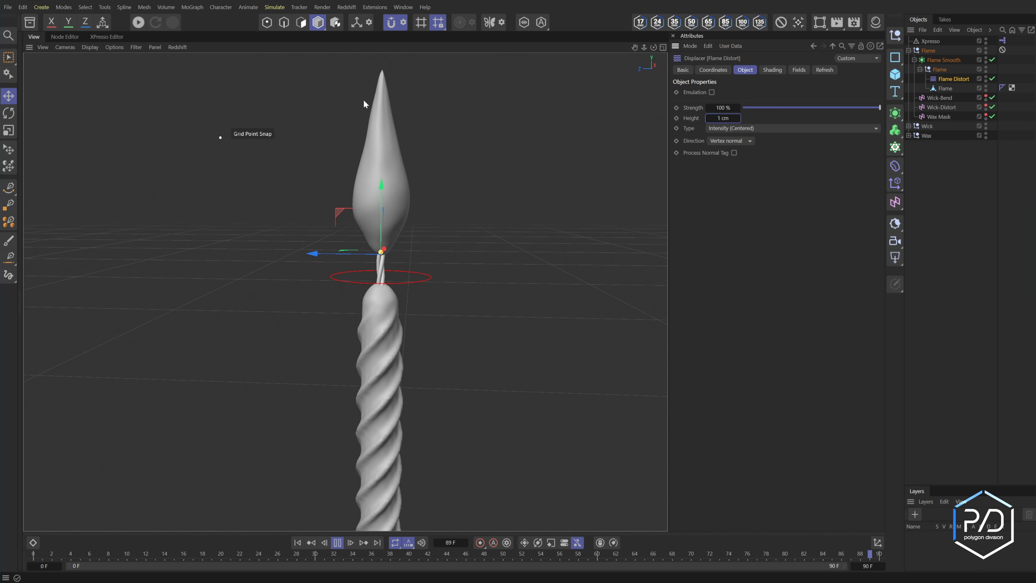
- Add a Linear Field to the Flame Distort displacer, directed +Y with a 10 cm length, and position it around the flame's lower half
left_click(797, 70)
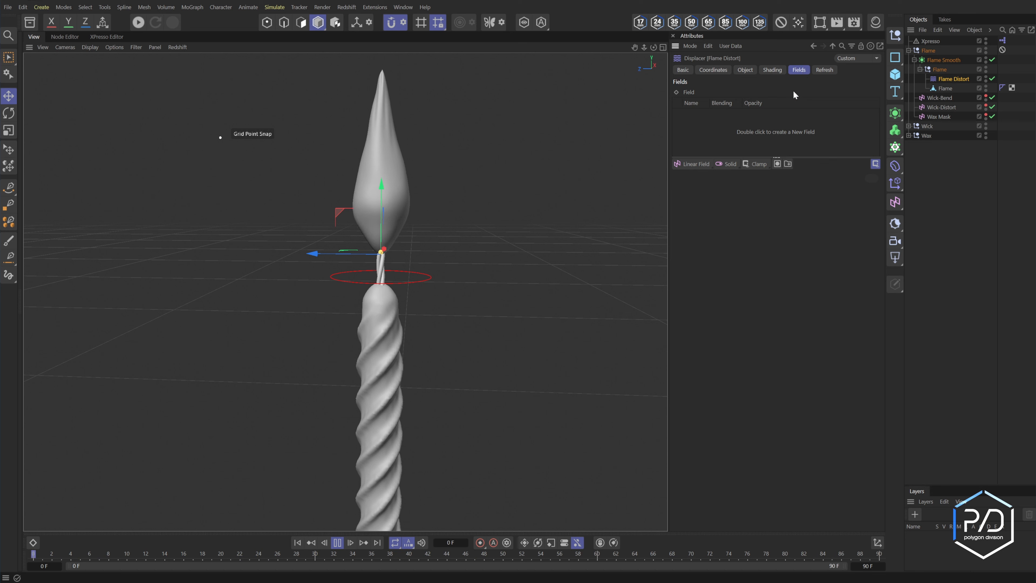
left_click(697, 164)
left_click(784, 223)
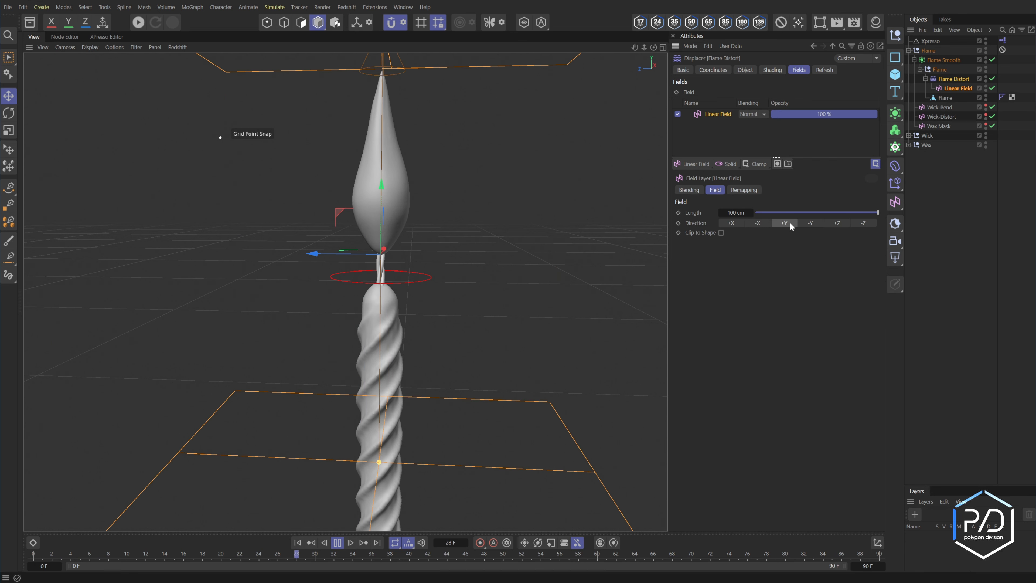
mouse_move(400, 132)
left_mouse_down()
mouse_move(407, 119)
mouse_move(385, 127)
mouse_move(384, 138)
left_mouse_up()
double_click(740, 212)
type("10")
key("Return")
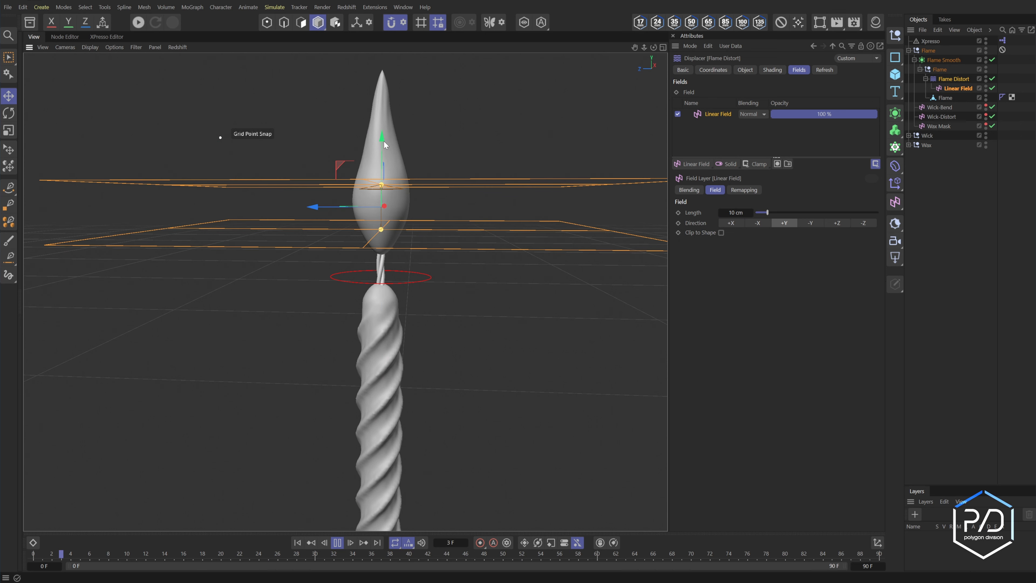
- Stop the animation playback and hide the Flame Distort displacer's Linear Field from the viewport, leaving the Flame mesh selected
left_click(943, 60)
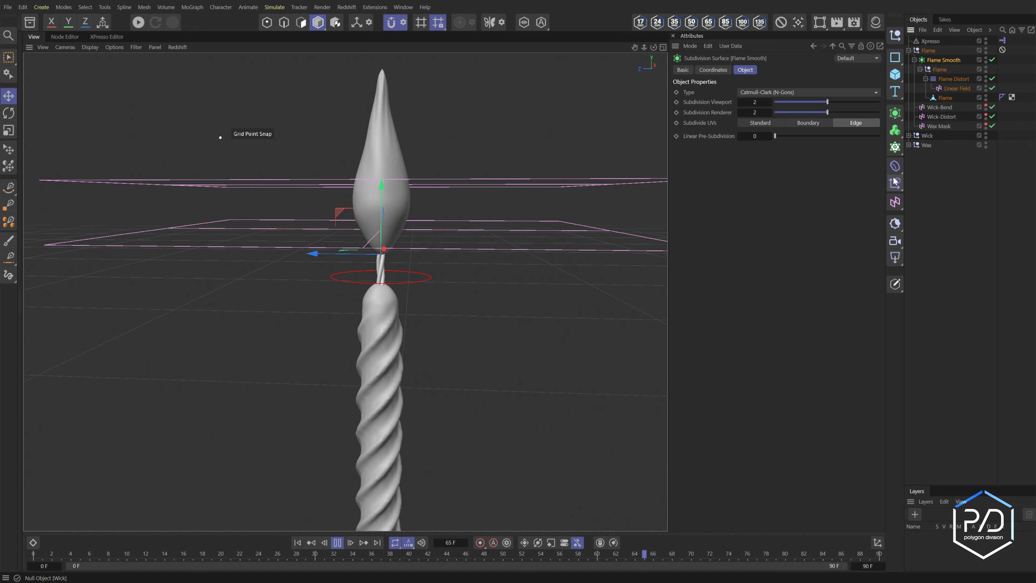
left_click(337, 543)
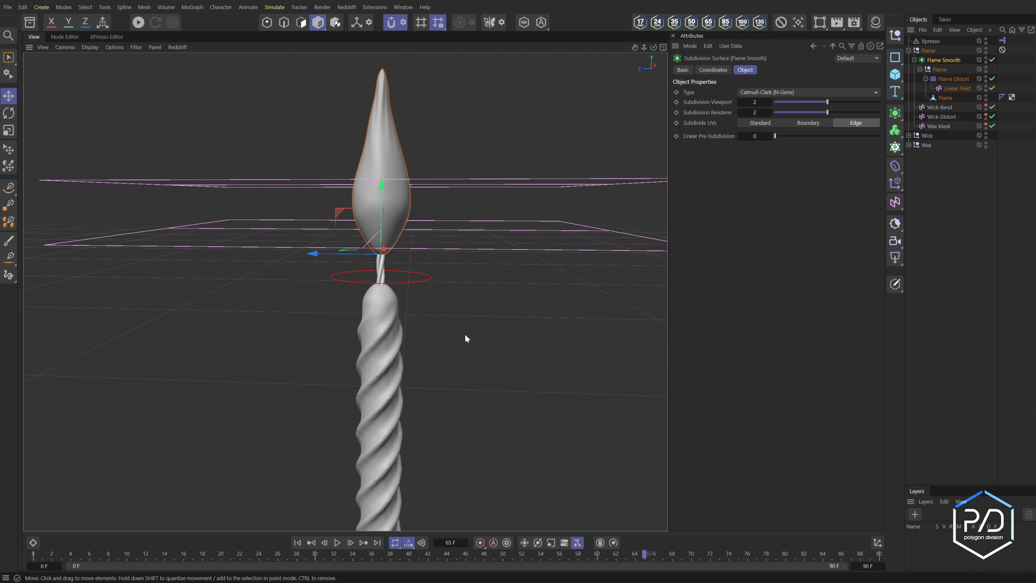
double_click(986, 87)
left_click(954, 88)
left_click(925, 79)
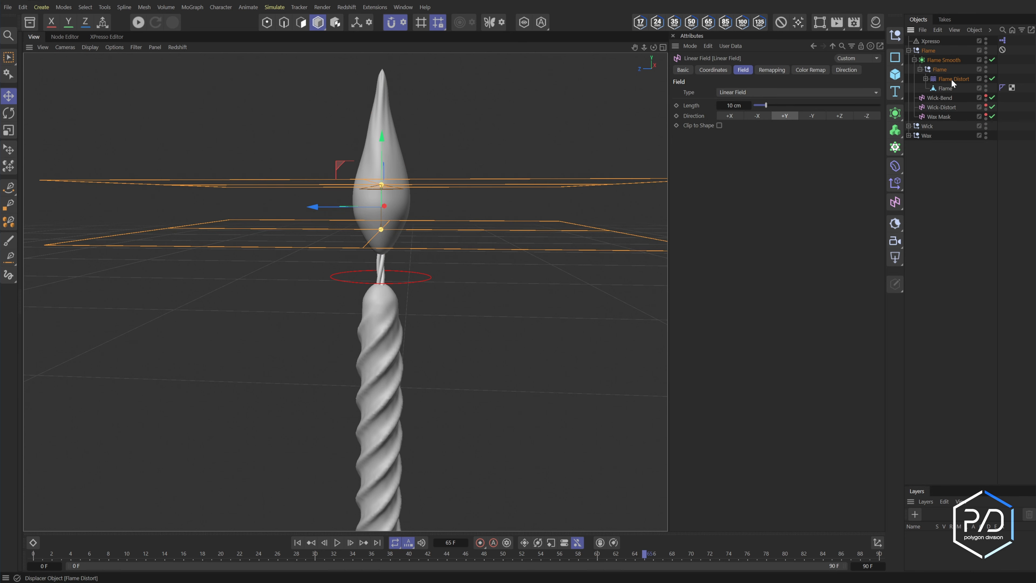
left_click(943, 87)
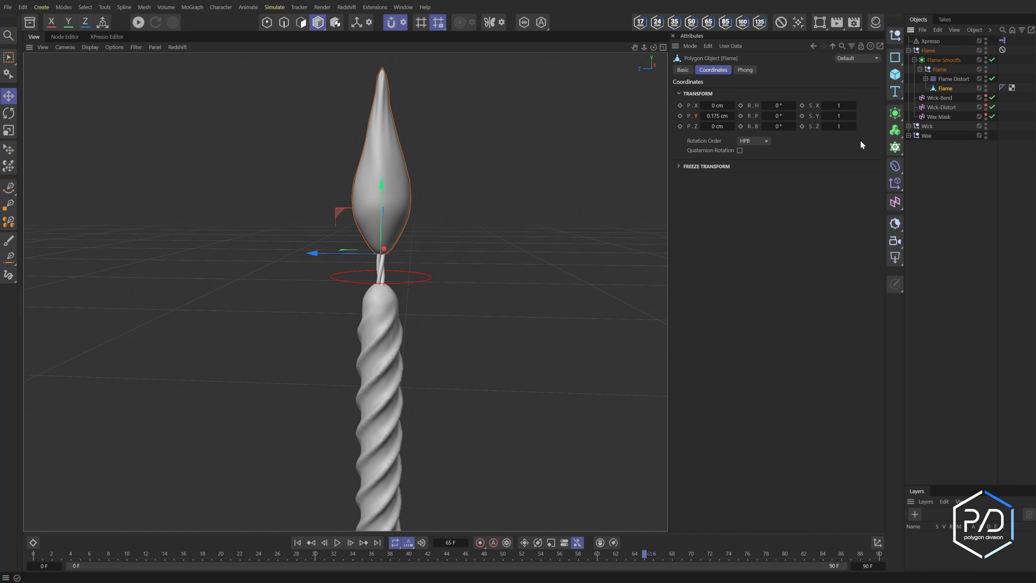
left_click_drag(853, 116, 853, 113)
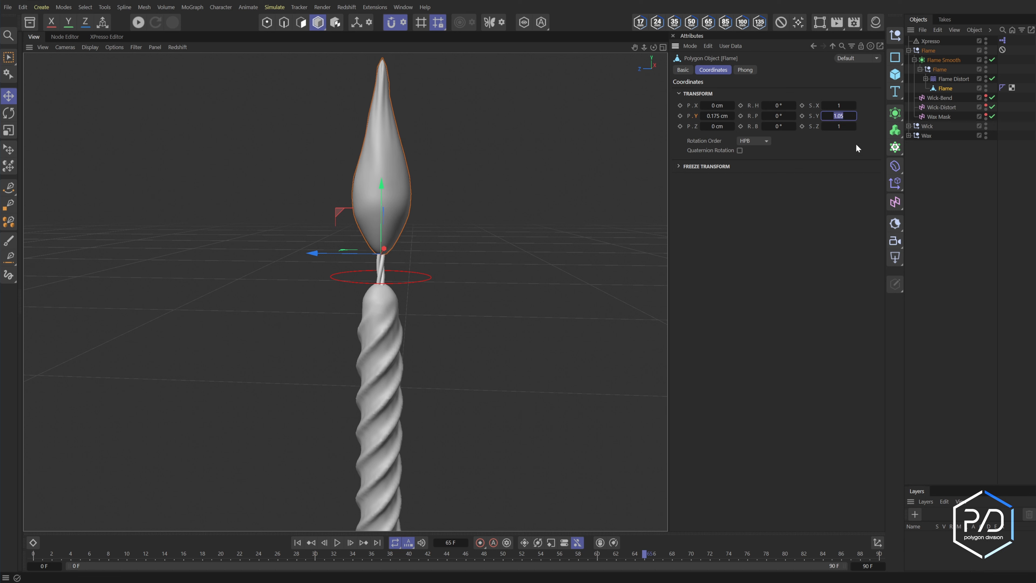
type("1.2")
key("Return")
left_click_drag(841, 105, 823, 105)
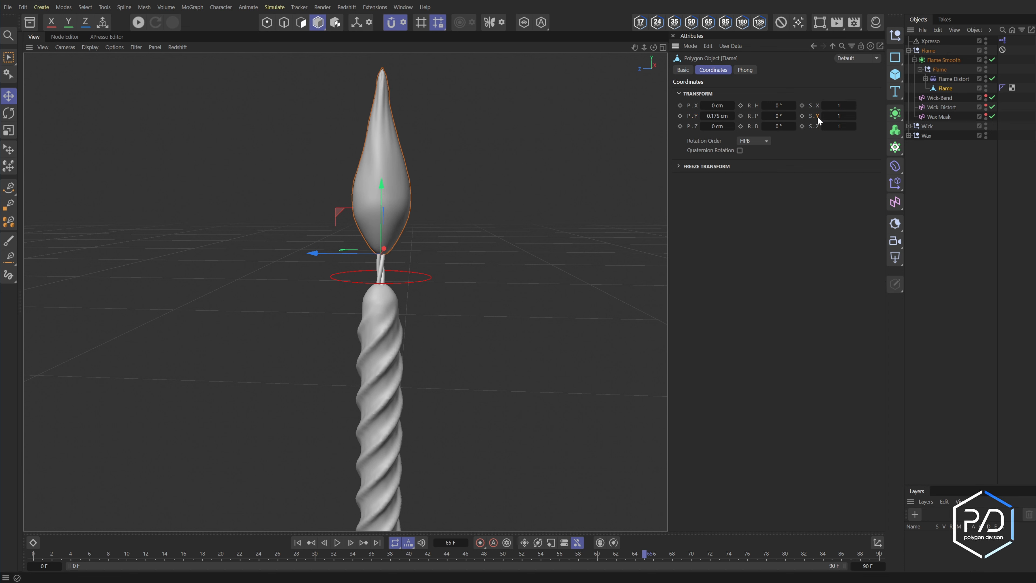
- Add a Field Driver to the flame mesh's Y scale and set its Max Y to 1.1
right_click(818, 117)
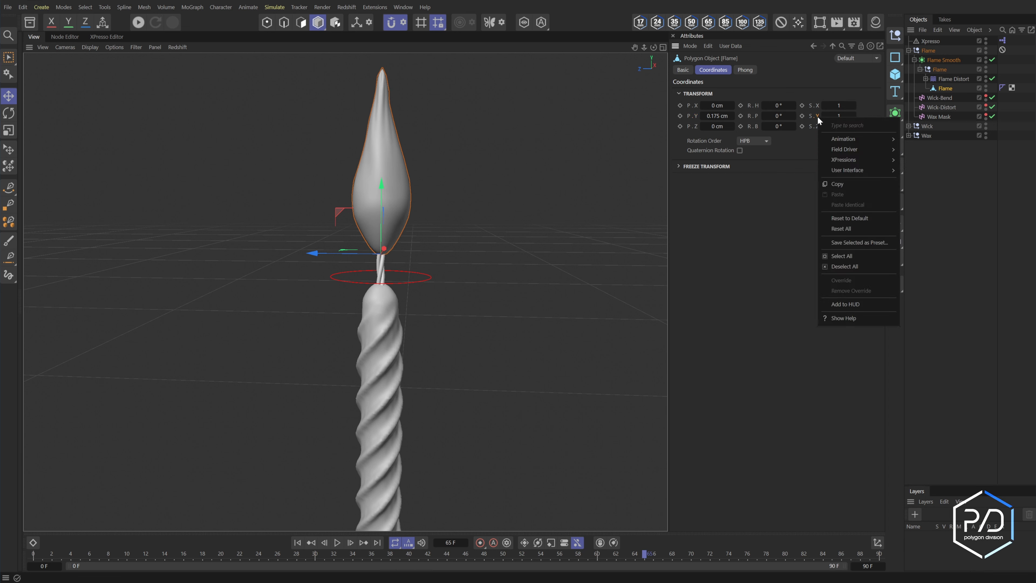
left_click(916, 150)
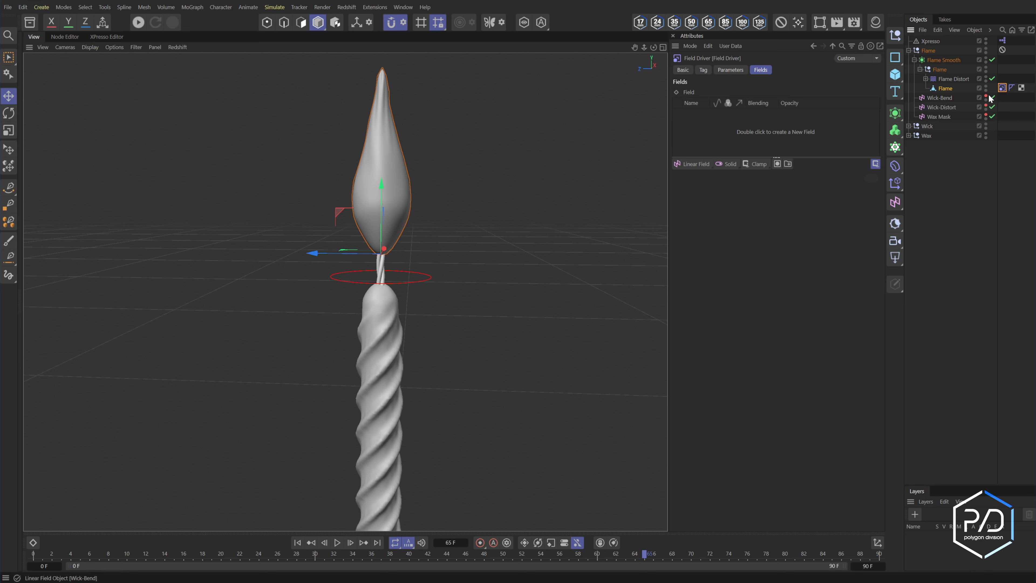
left_click(724, 70)
left_click(721, 105)
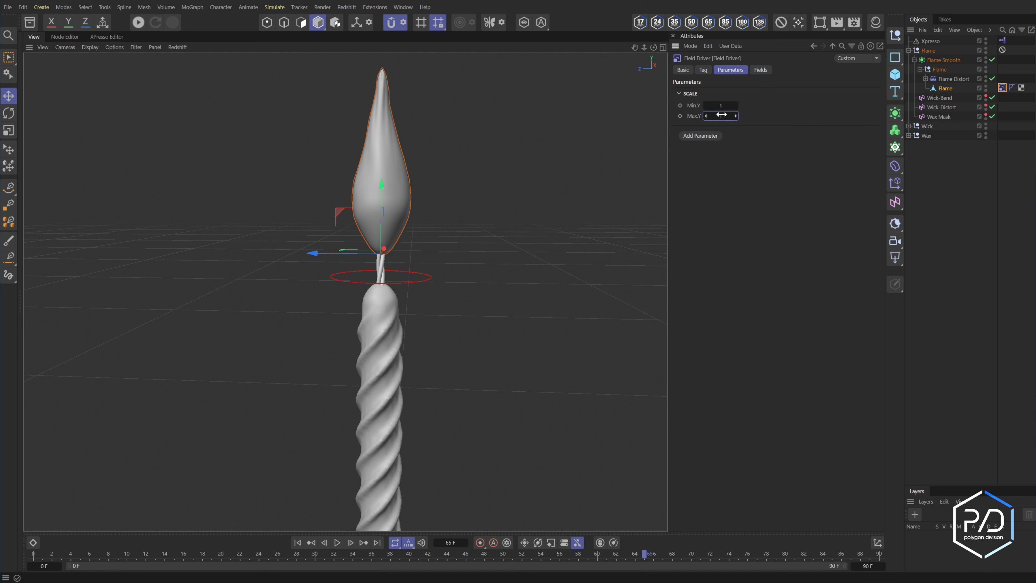
type(".1")
- Add a Random Field to the Field Driver and nest it under the Flame mesh
left_click(761, 70)
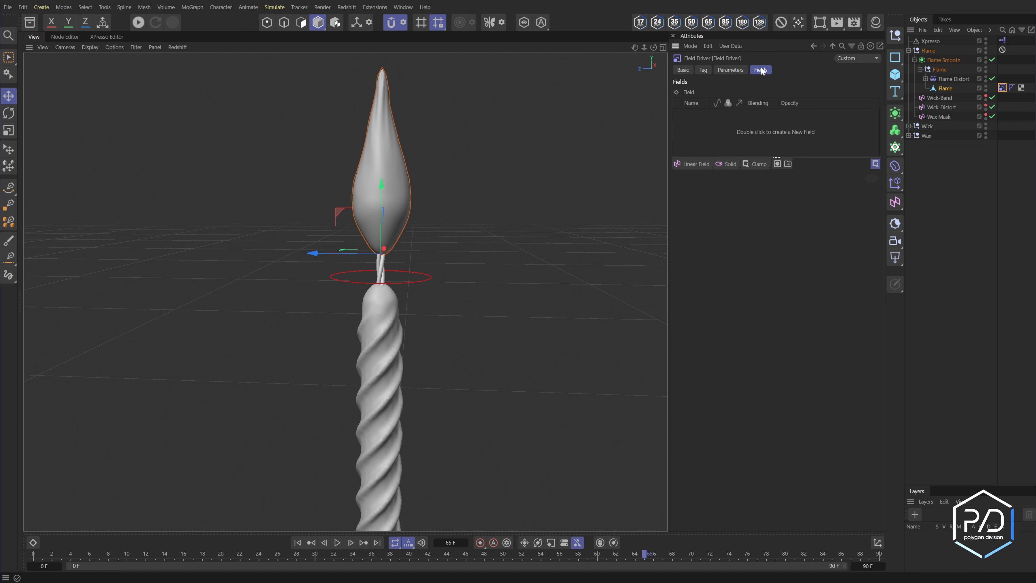
left_click(698, 165)
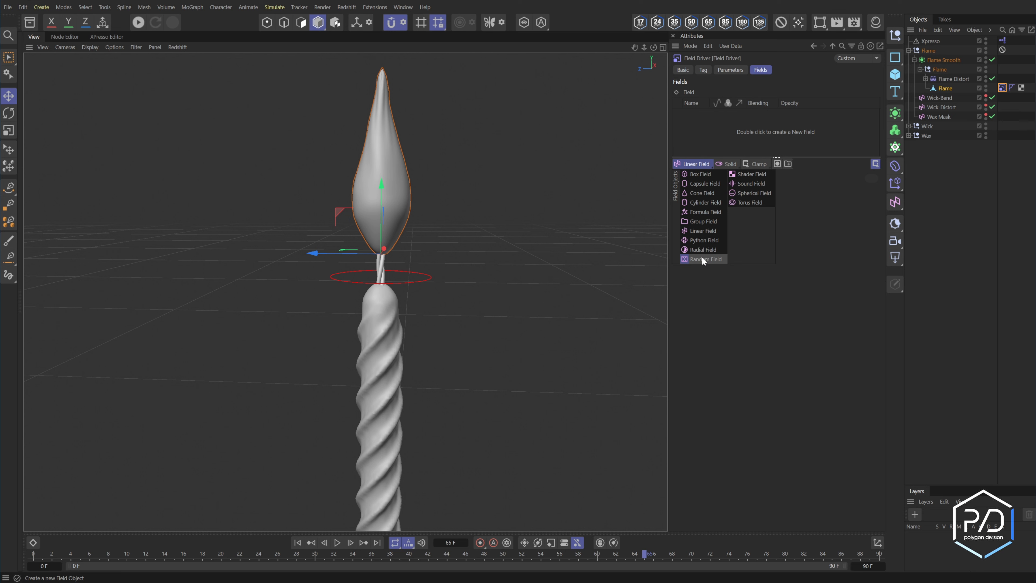
left_click(702, 259)
left_click_drag(946, 96, 949, 90)
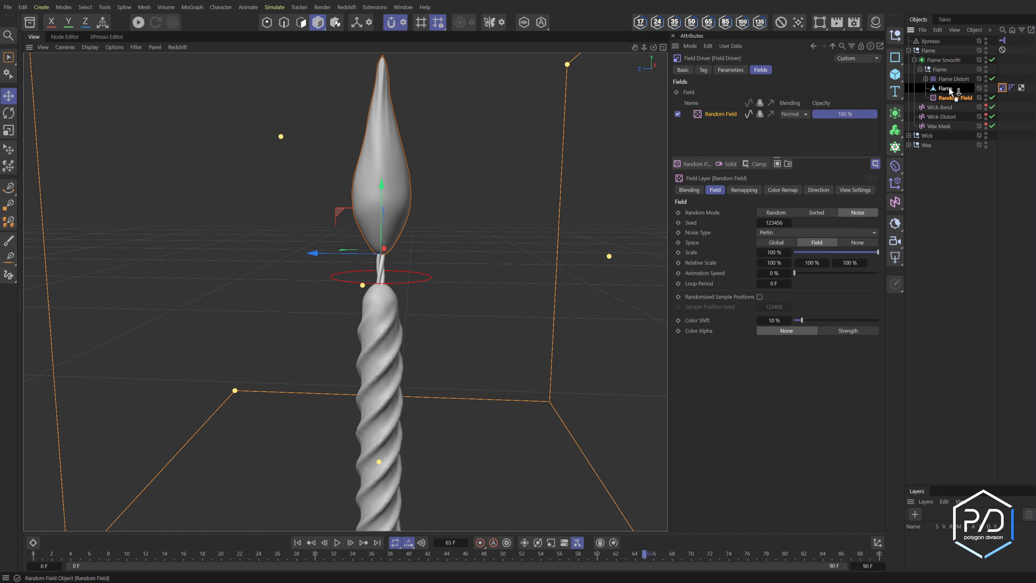
- Play the animation and set the Random Field's animation speed to about 76%
key("F8")
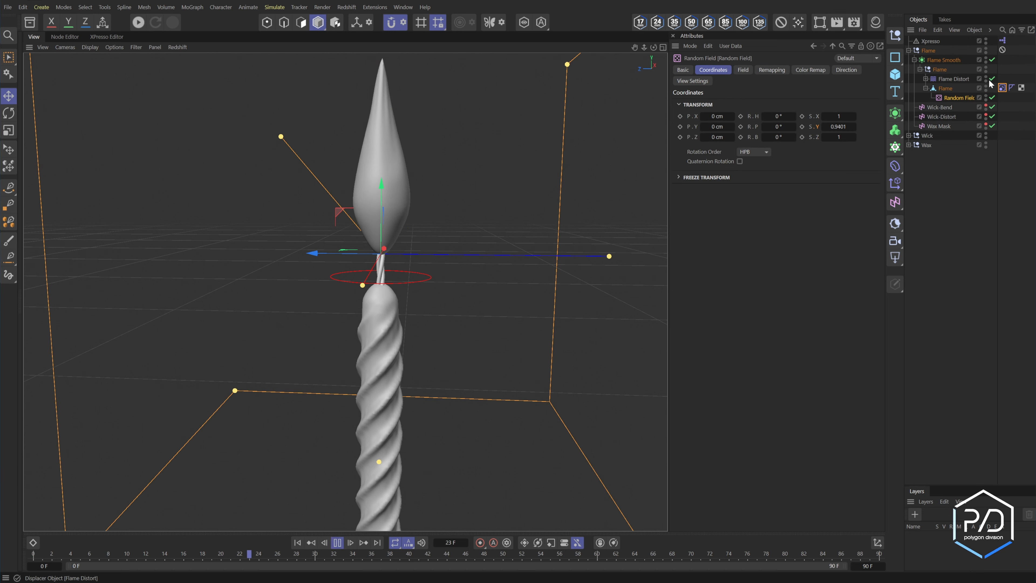
left_click(743, 70)
left_click_drag(806, 180, 859, 181)
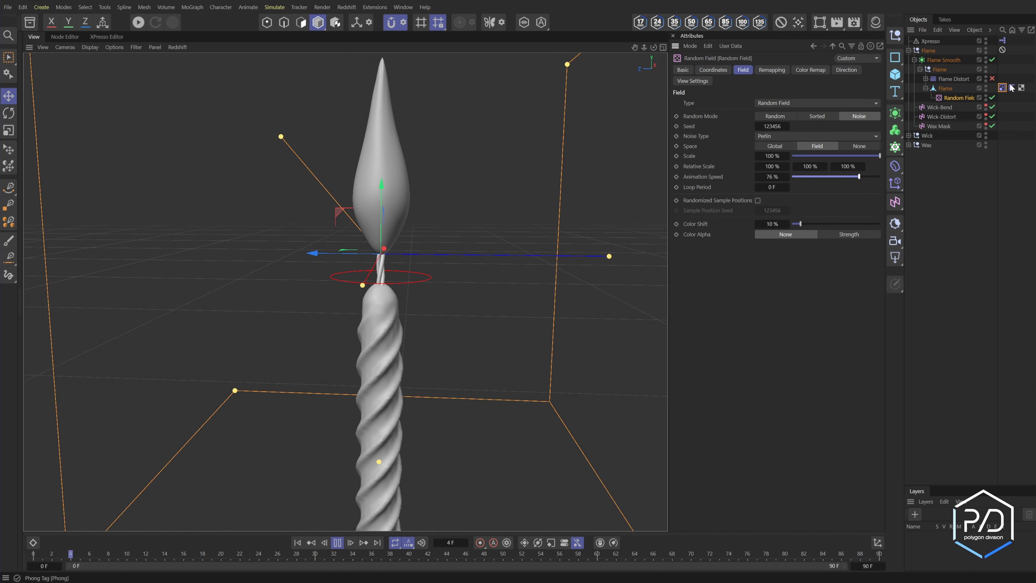
- Set the Field Driver's Min Y scale to 0.9
left_click(1002, 87)
left_click(734, 69)
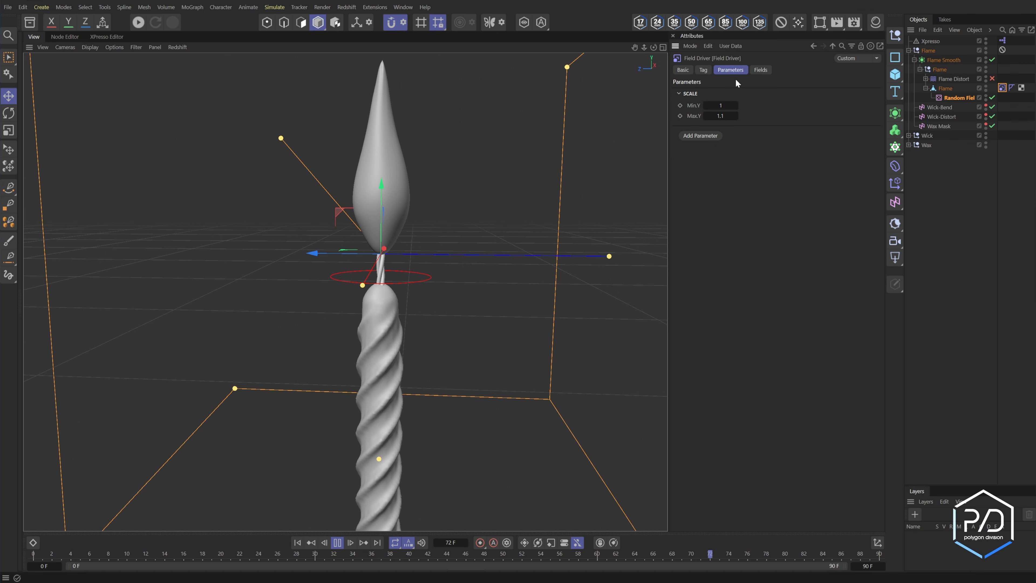
left_click(720, 105)
type("0.9")
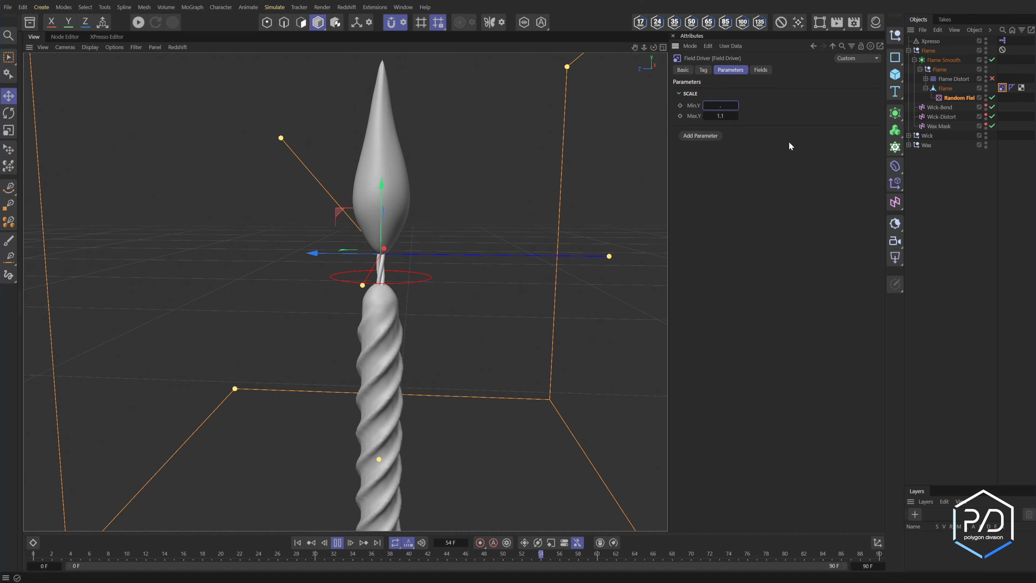
- Set the Random Field's animation speed to 200%
left_click(954, 97)
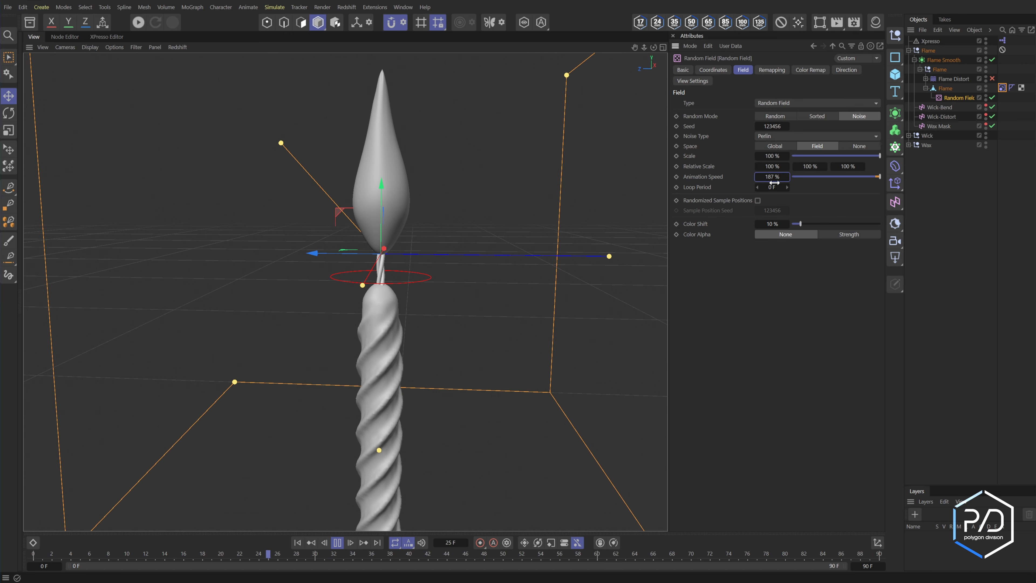
left_click(772, 179)
type("200")
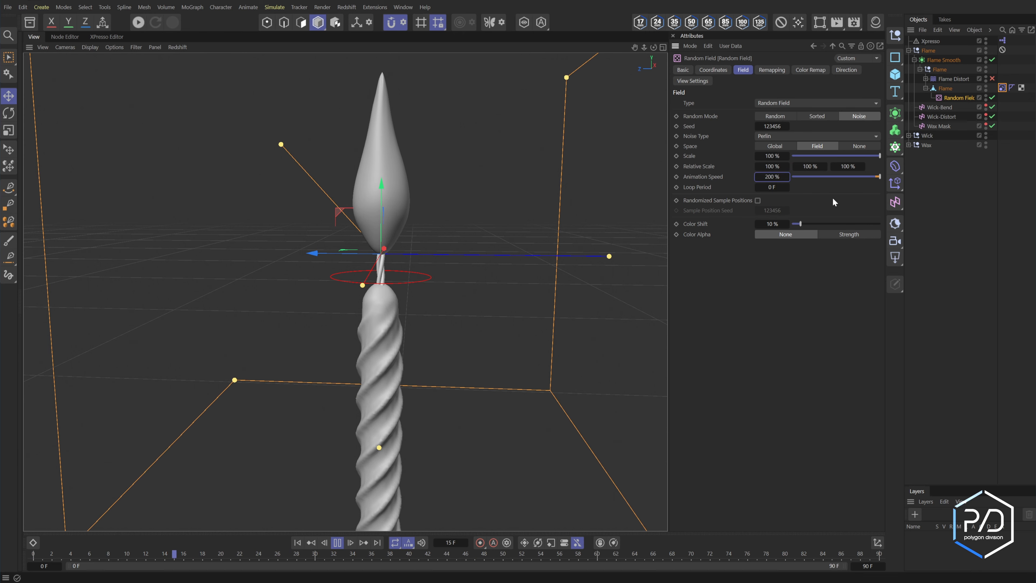
- Set the Field Driver's Min Y scale back to 1
left_click(1003, 88)
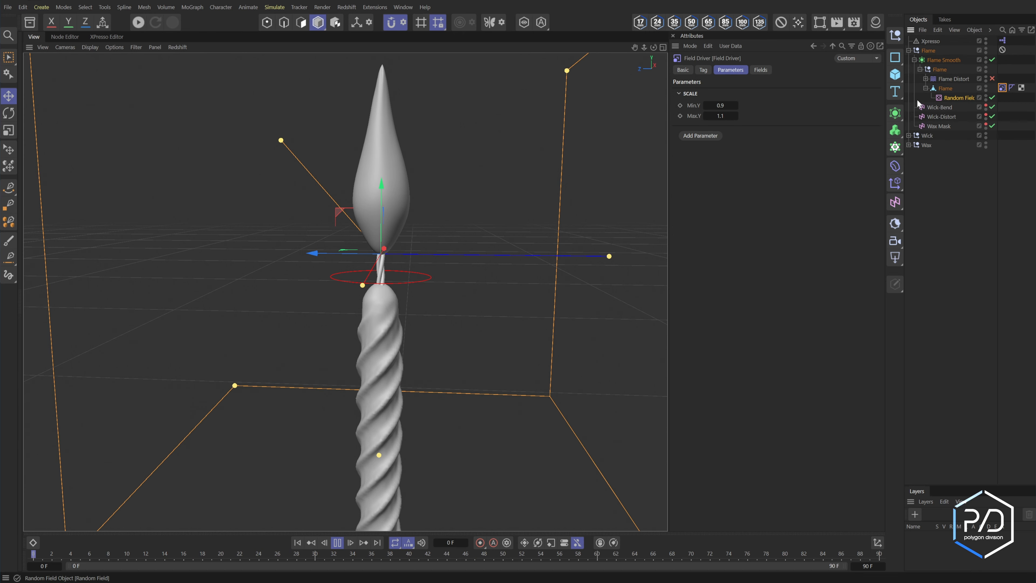
double_click(727, 105)
type("1")
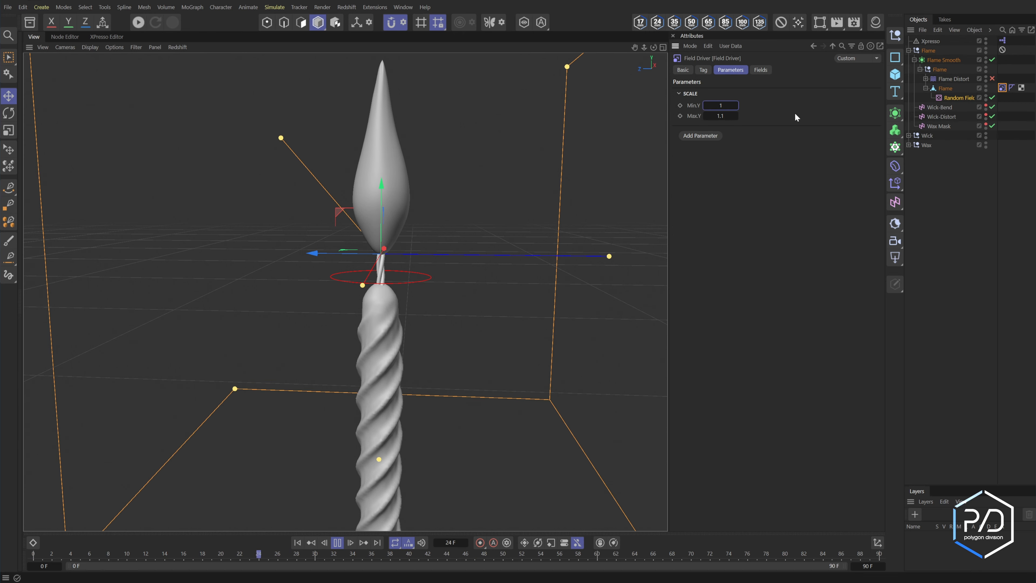
- Add the flame mesh's X and Z scale to the existing Field Driver
left_click(943, 88)
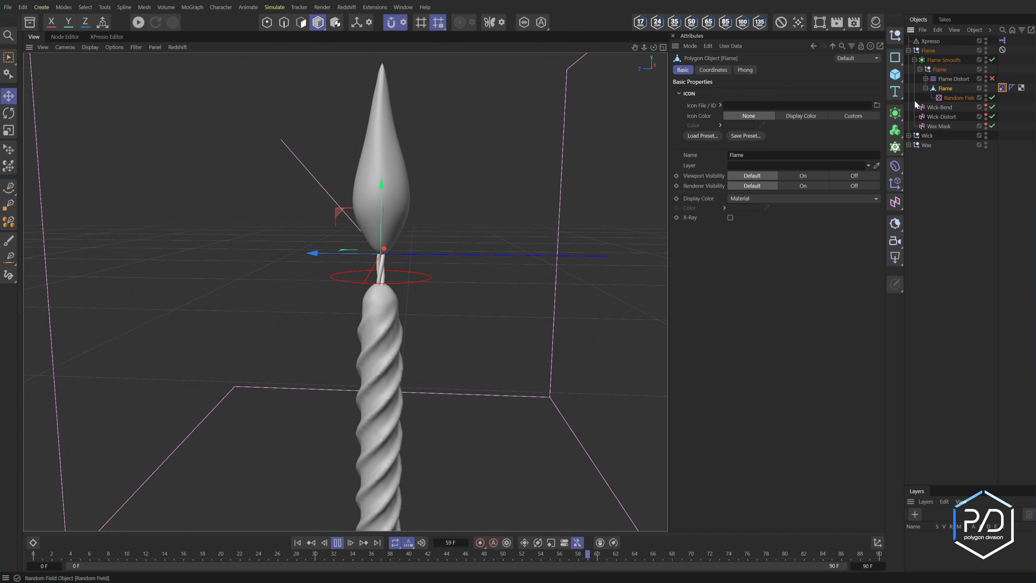
left_click(713, 69)
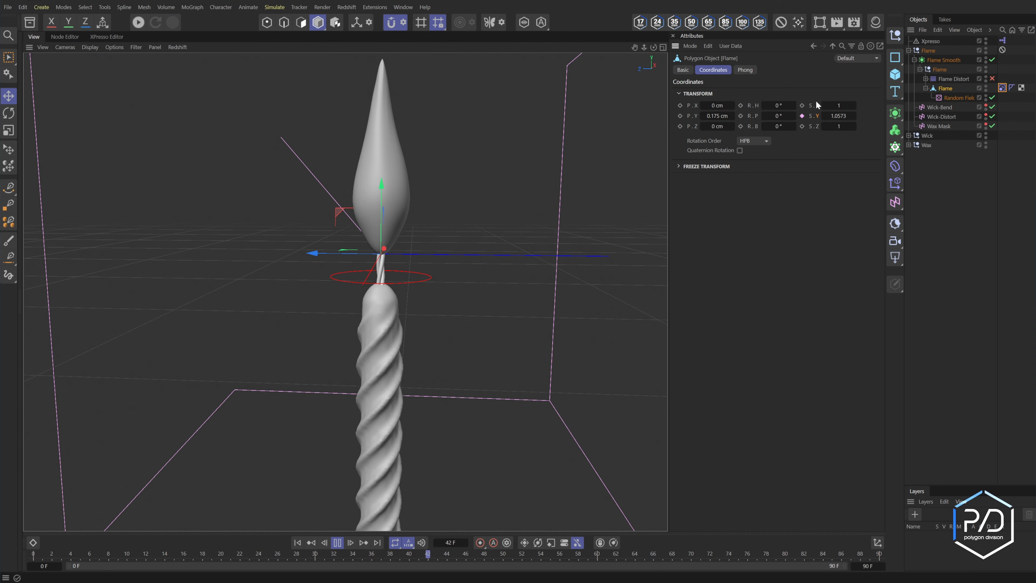
right_click(816, 126)
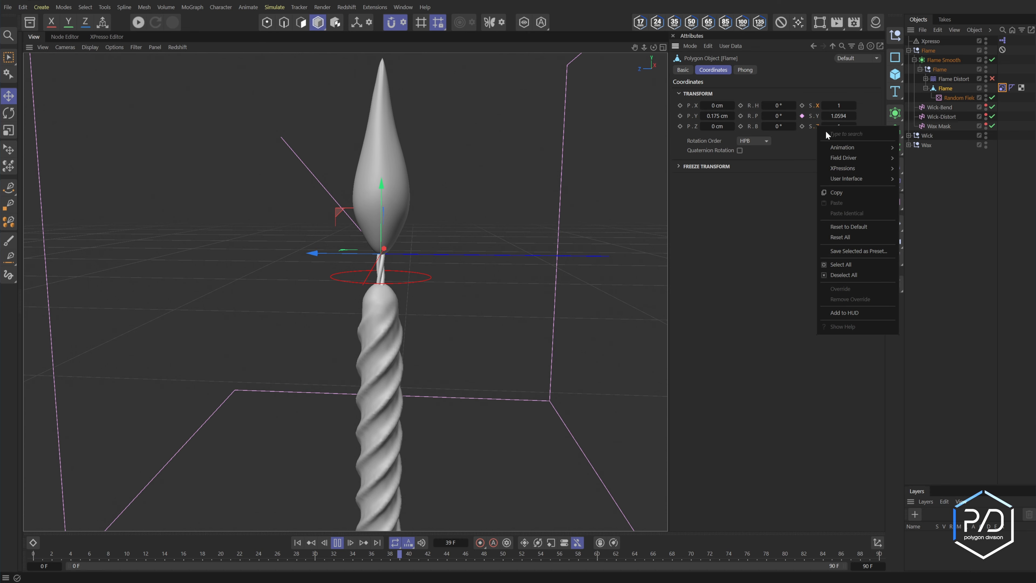
mouse_move(853, 157)
left_click(907, 160)
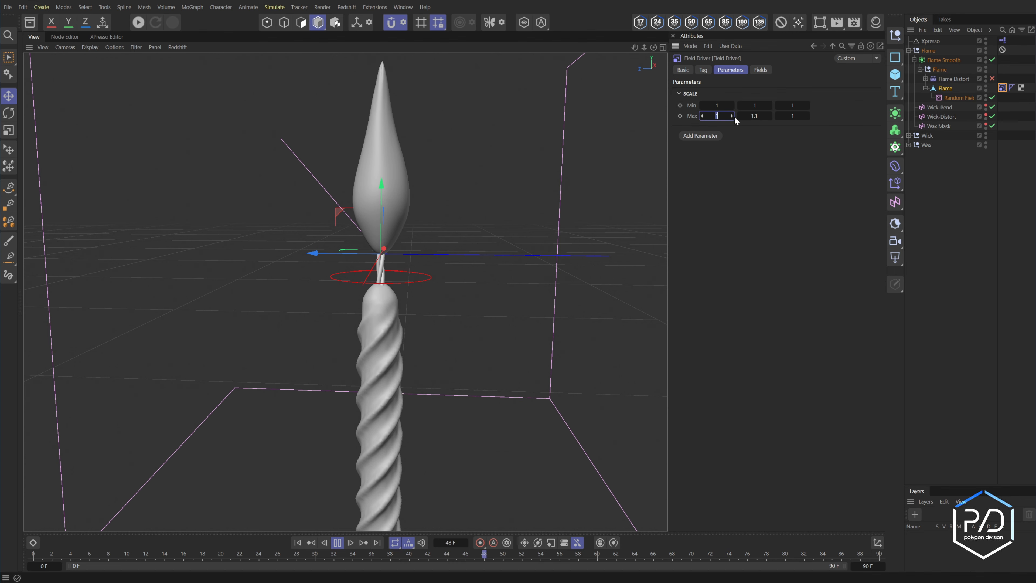
- Set the Field Driver's maximum X and Z scale to 0.9, trying 0.8 first
type("0.8")
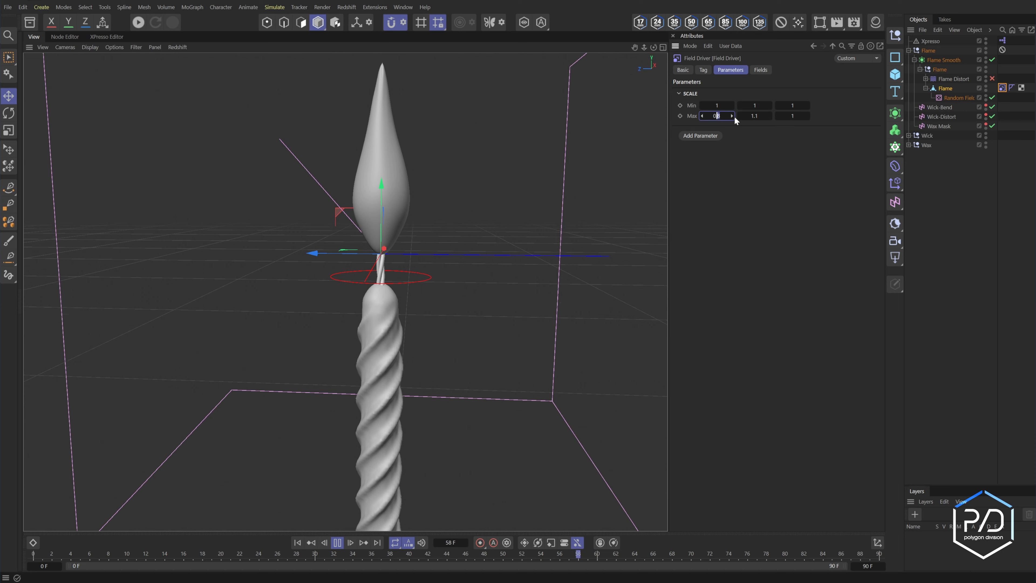
key("Tab")
key("Tab")
type("0.8")
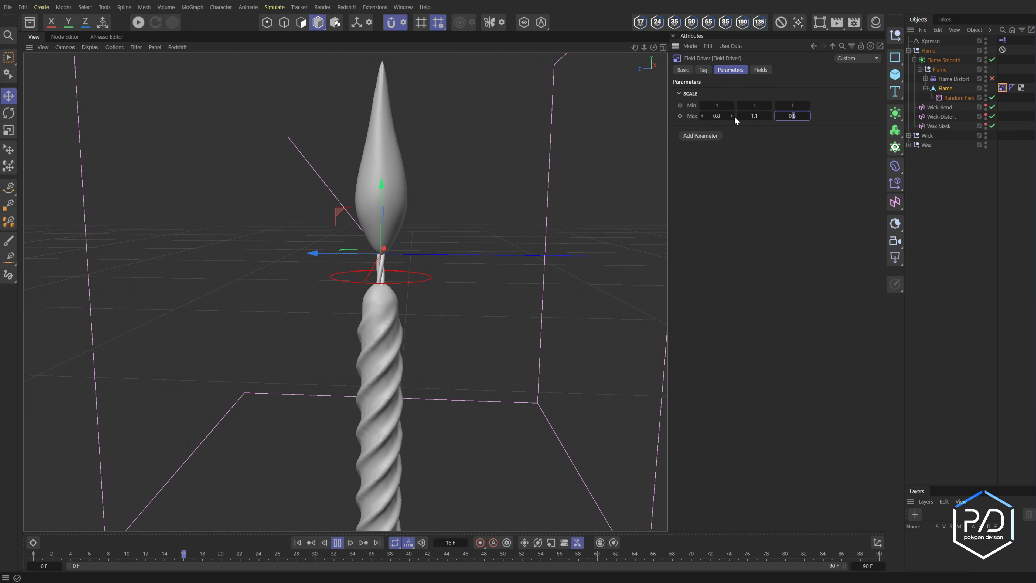
key("Up")
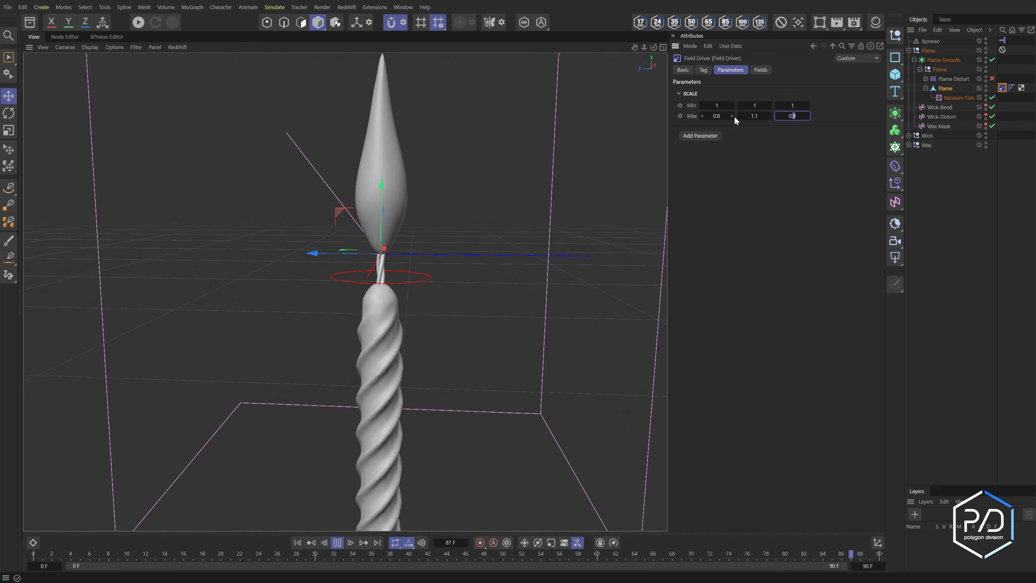
left_click(733, 116)
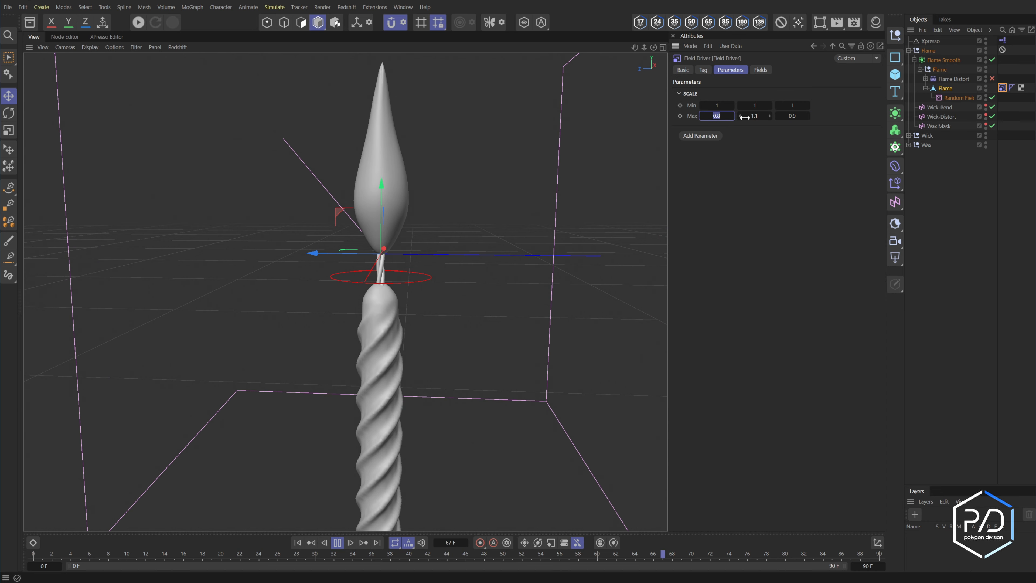
key("Up")
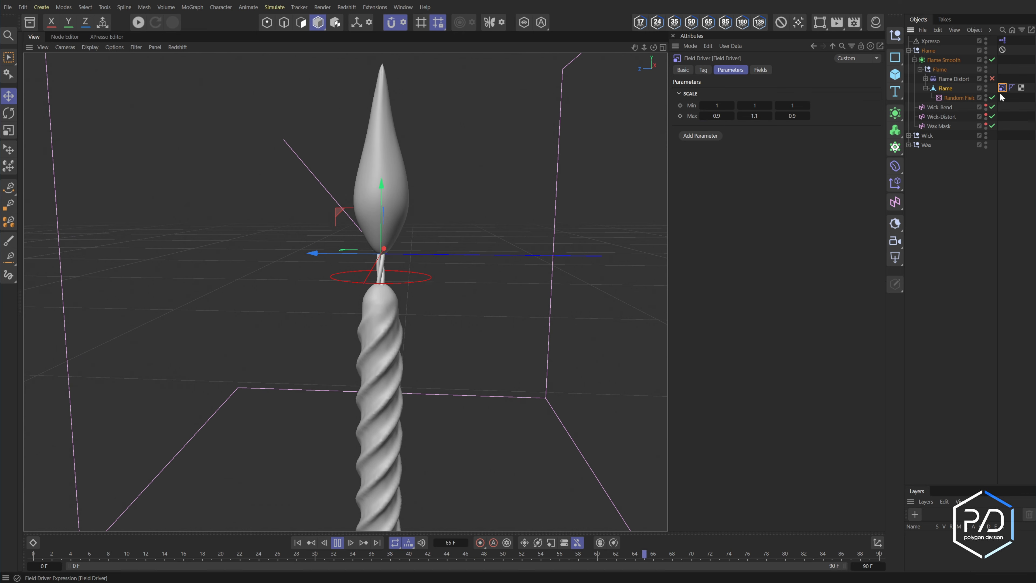
- Raise the Random Field's animation speed to about 401% and set its noise scale to 65%
left_click(949, 99)
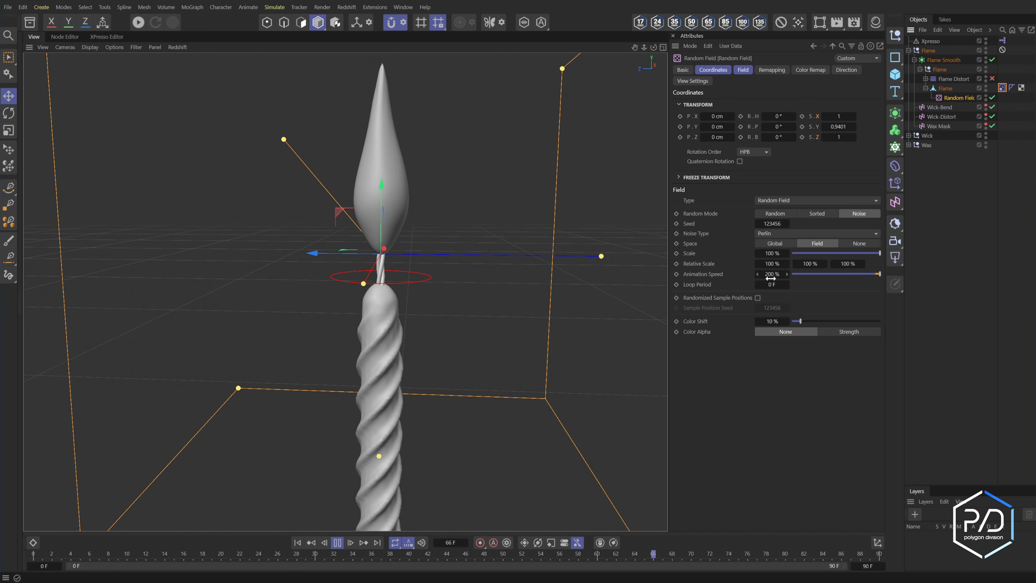
left_click_drag(772, 274, 781, 273)
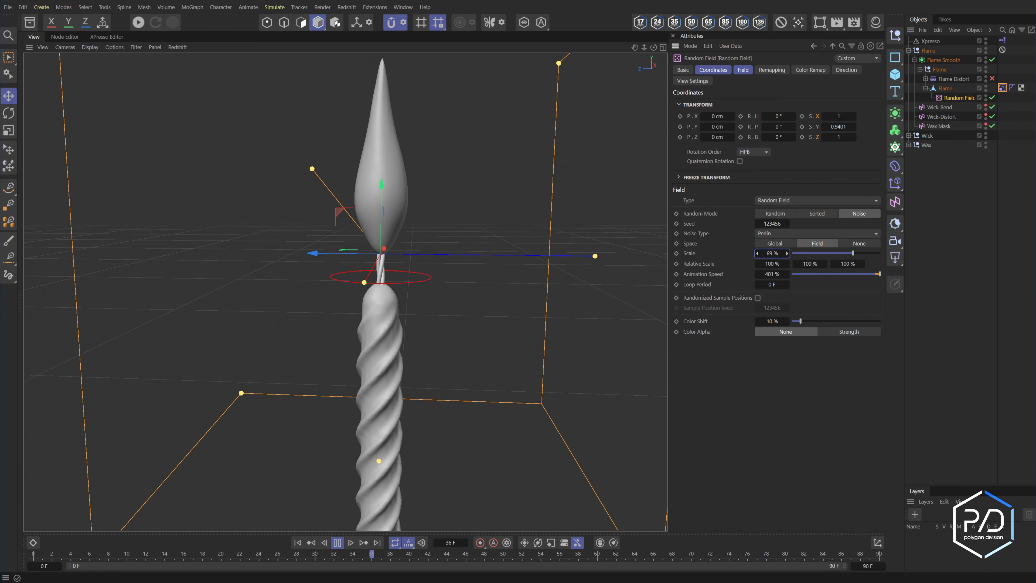
left_click(768, 253)
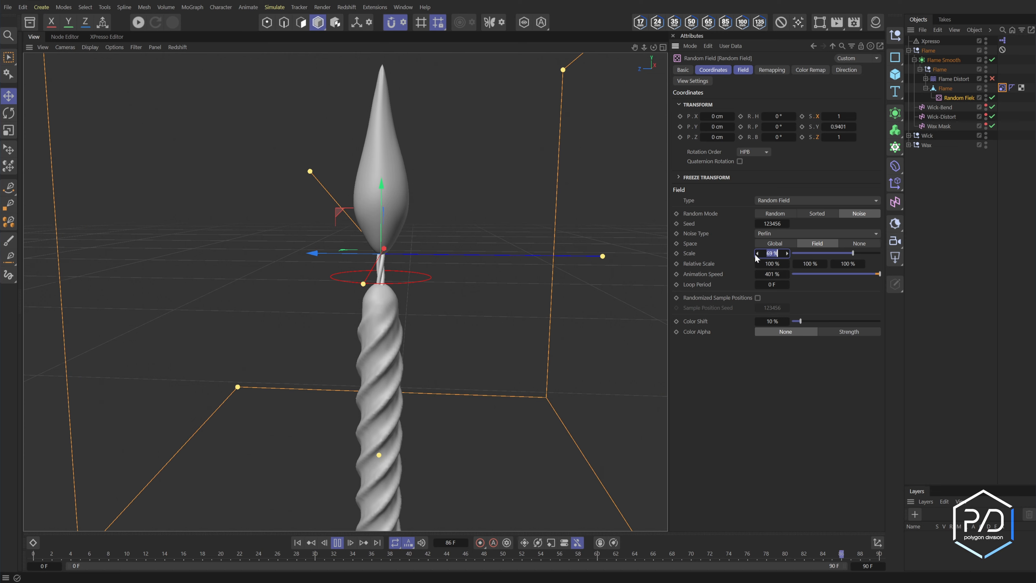
type("65")
key("Return")
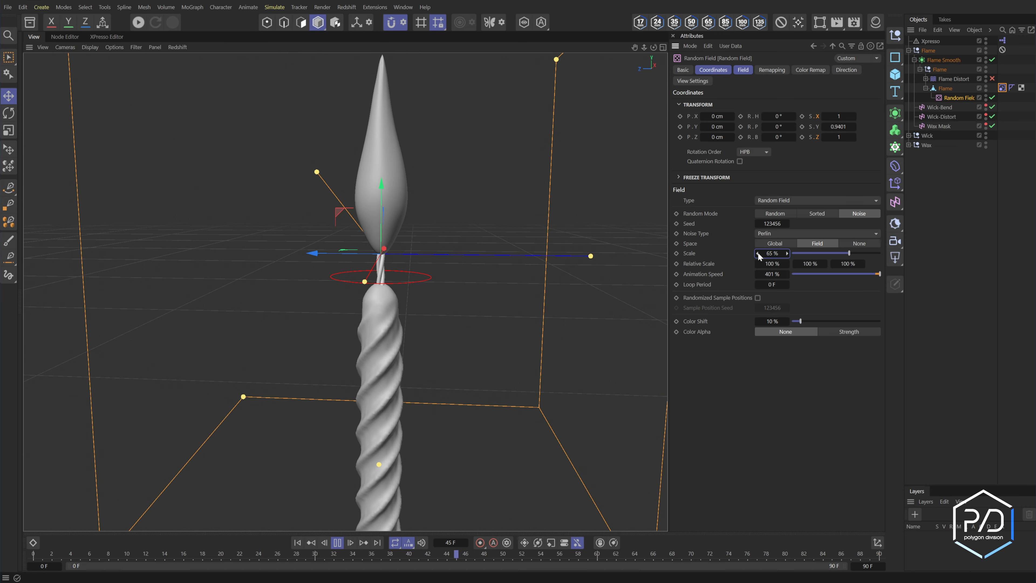
- Re-enable the Flame Distort displacer and stop the playback
left_click(991, 78)
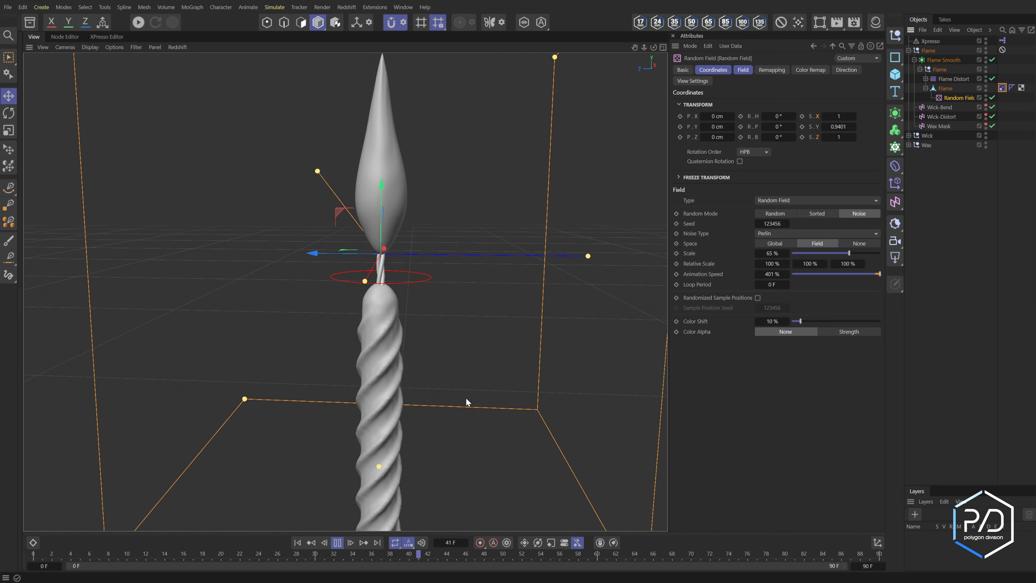
key("F8")
- Hide the Random Field and Flame Distort in the viewport, collapse Flame Smooth and deselect everything
left_click(985, 96)
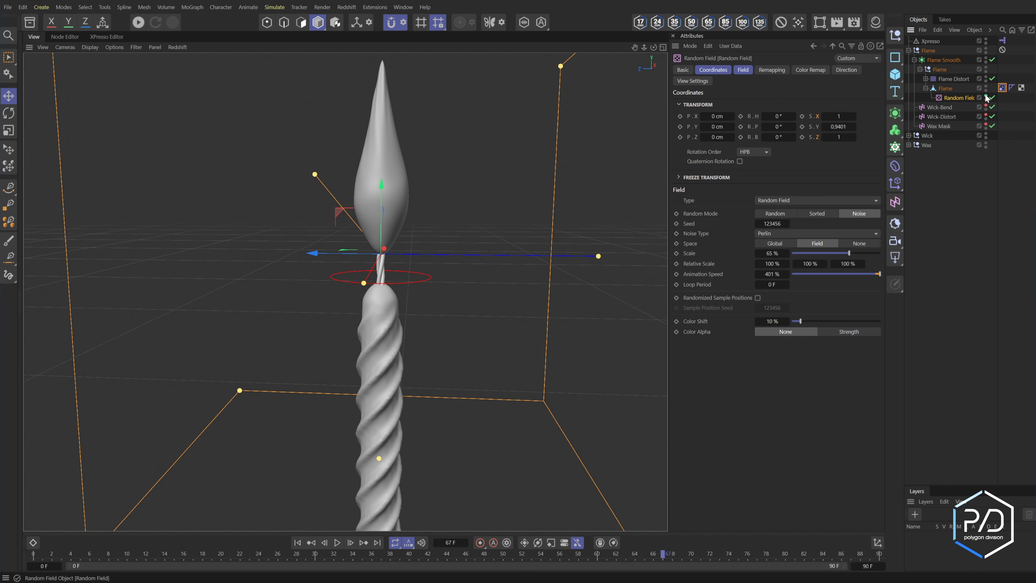
left_click(986, 96)
left_click(986, 77)
left_click(986, 76)
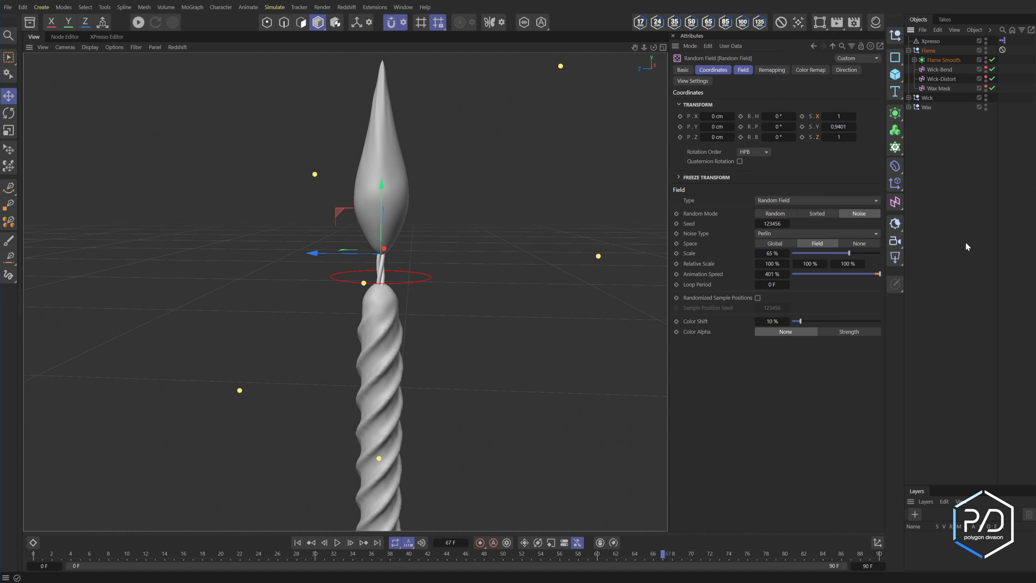
left_click(966, 243)
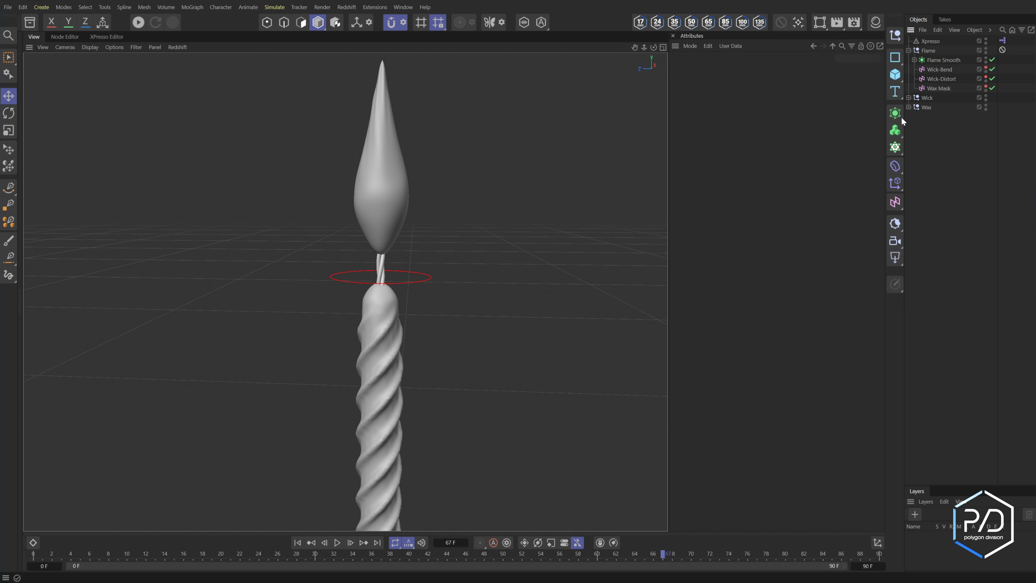
- Create a null named CANDLE and nest the Xpresso, Flame, Wick and Wax objects under it
left_click(895, 35)
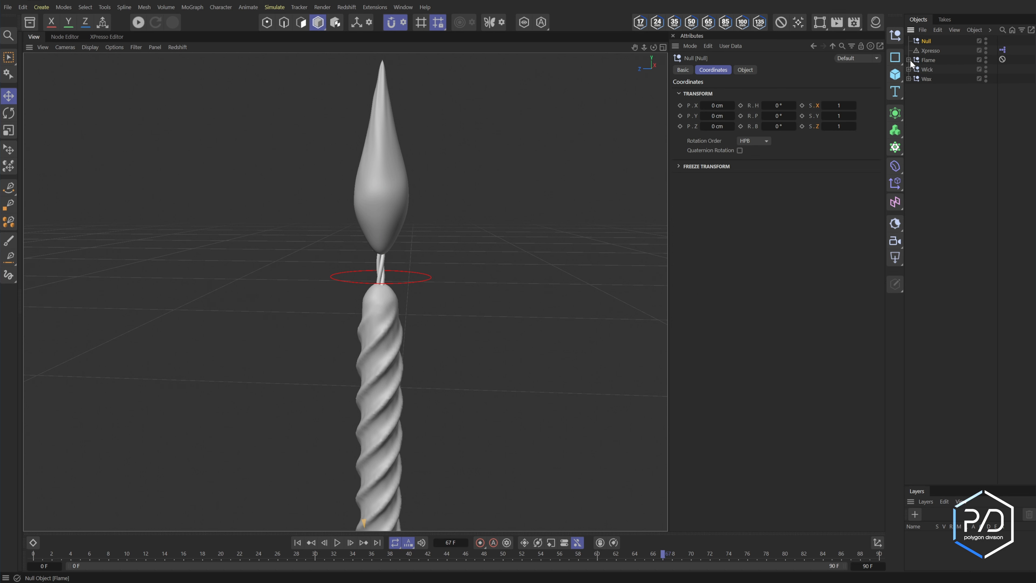
double_click(926, 42)
type("CANDLE")
key("Return")
left_click_drag(932, 107, 934, 44)
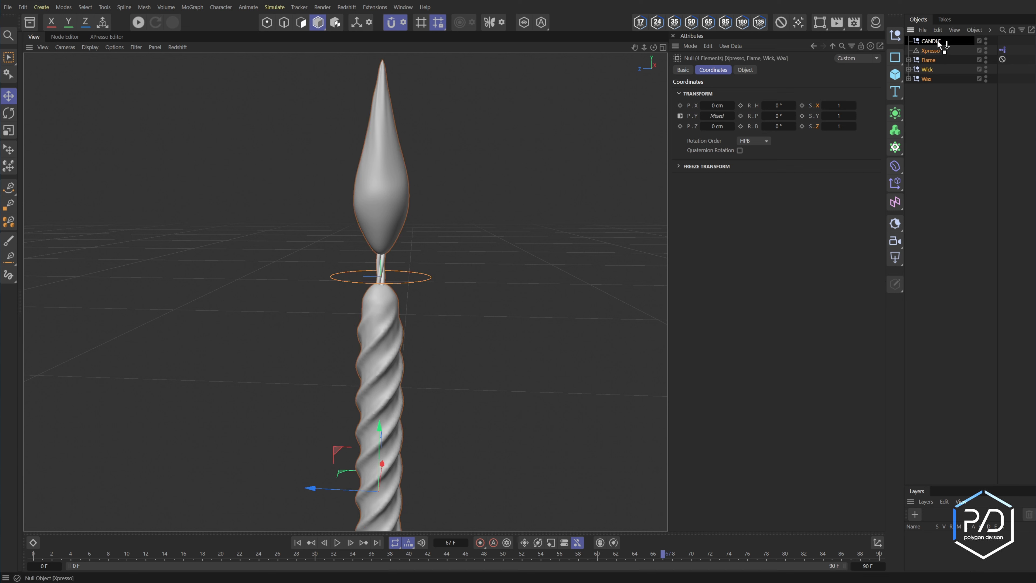
- Move the Flame null inside the CANDLE group vertically to a Y position of 210 cm
left_click(929, 93)
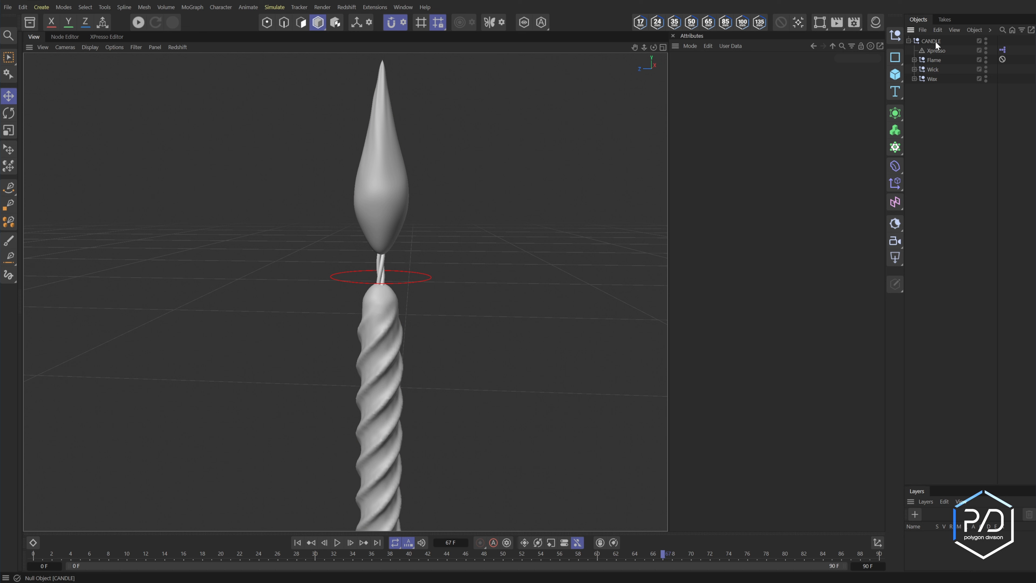
left_click(937, 60)
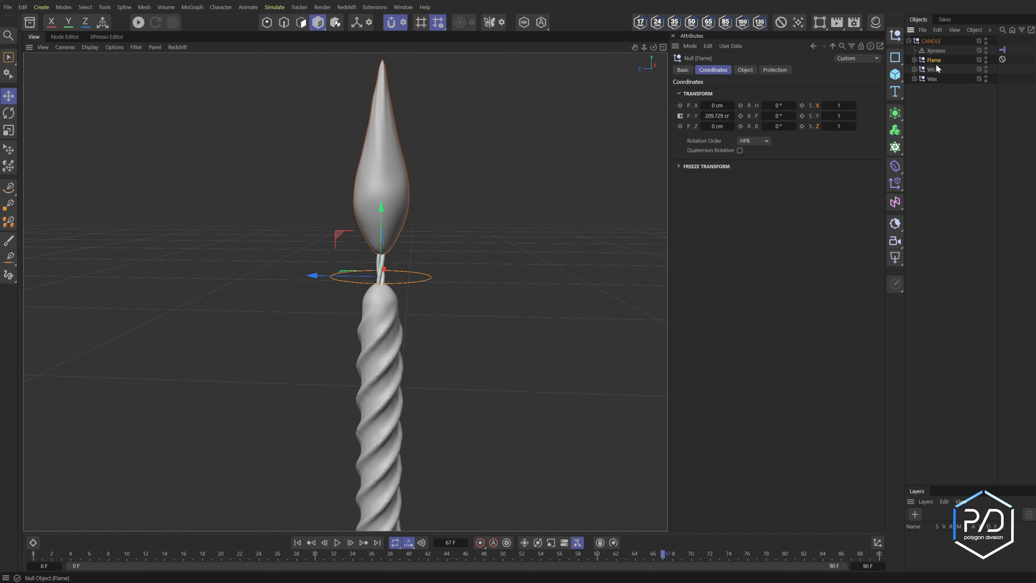
left_click_drag(381, 207, 407, 169)
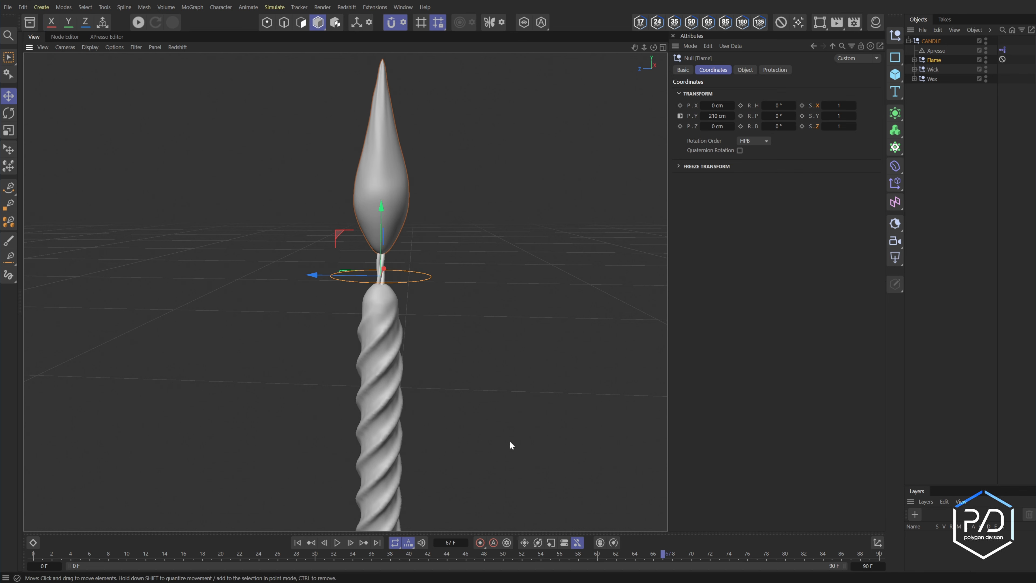
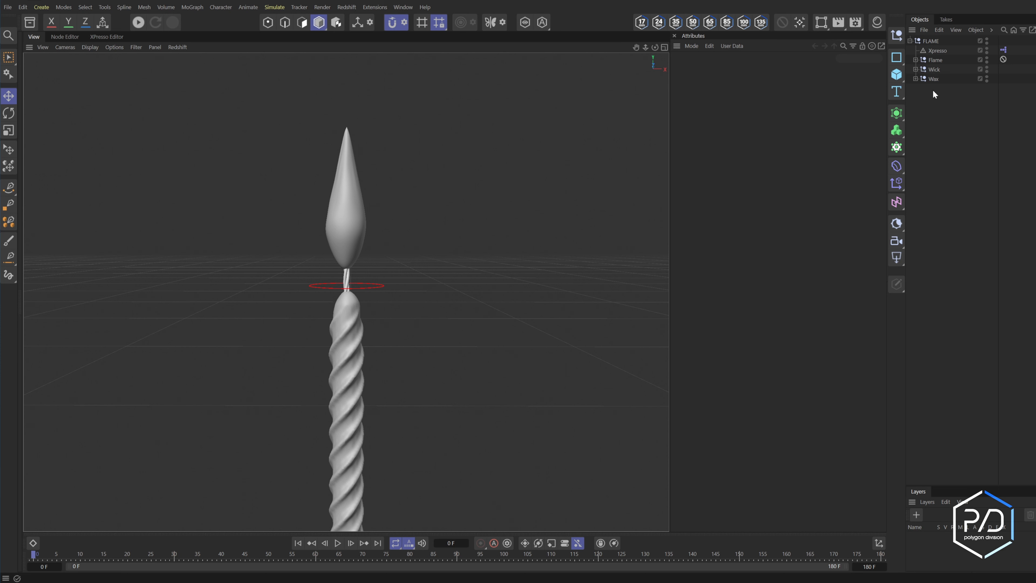
- Try moving the Flame null vertically along the candle, and undo the move
left_click(936, 60)
left_click_drag(351, 234, 352, 300)
key("ctrl+z")
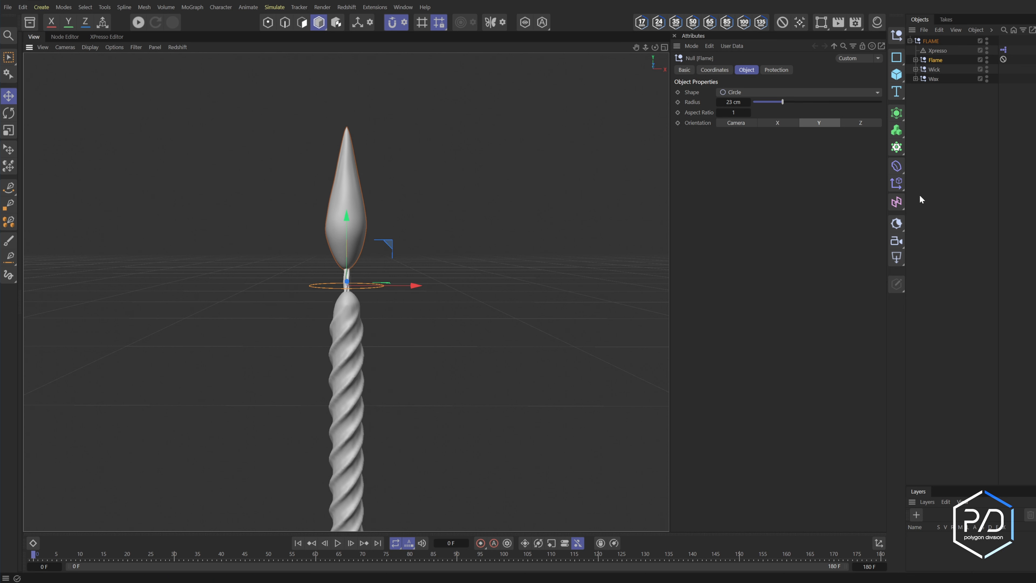
- Add a Redshift dome light to the scene and rename it HDRI
left_click_drag(896, 257, 939, 344)
double_click(937, 42)
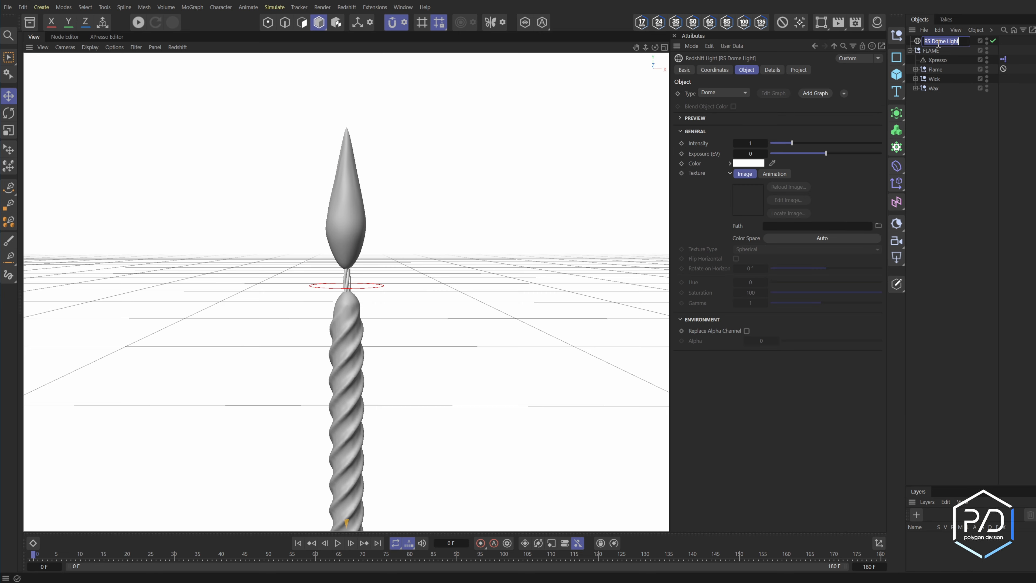
type("HDRI")
key("Return")
- Browse the asset library's HDRIs and load the zbrush_int_gn… interior image as the HDRI dome light's texture
left_click(30, 22)
left_click(57, 190)
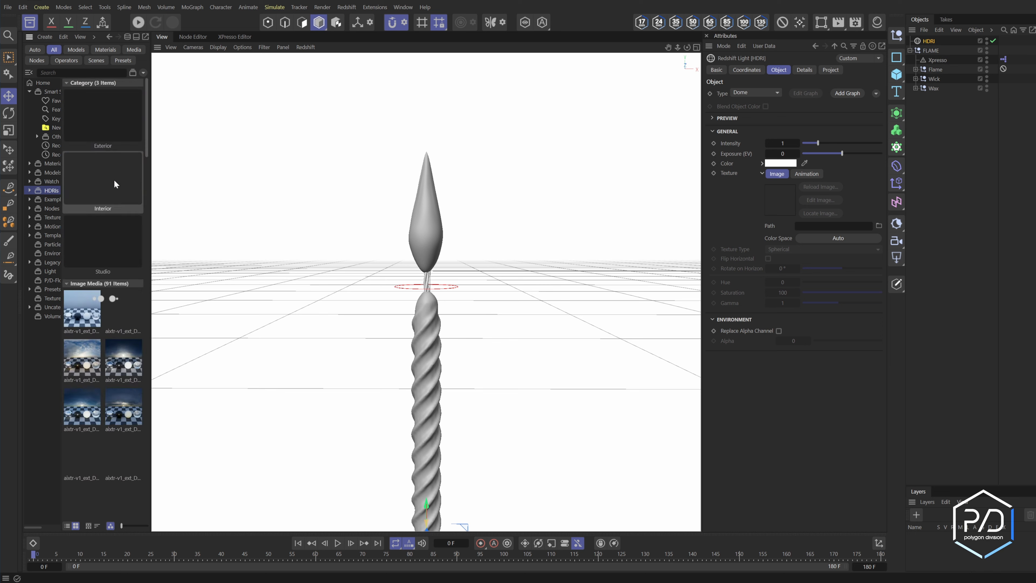
left_click_drag(148, 139, 169, 493)
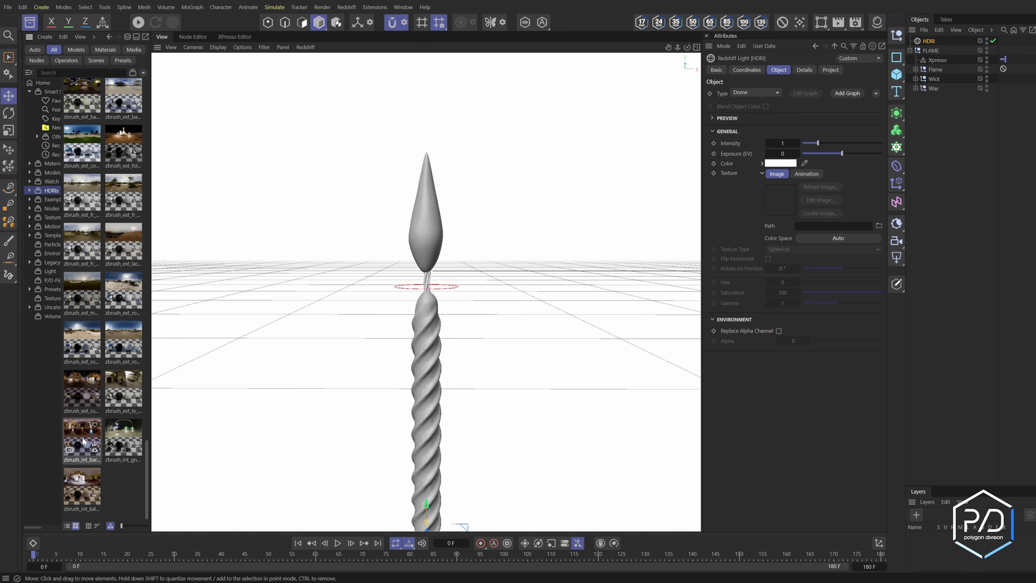
left_click_drag(117, 428, 820, 227)
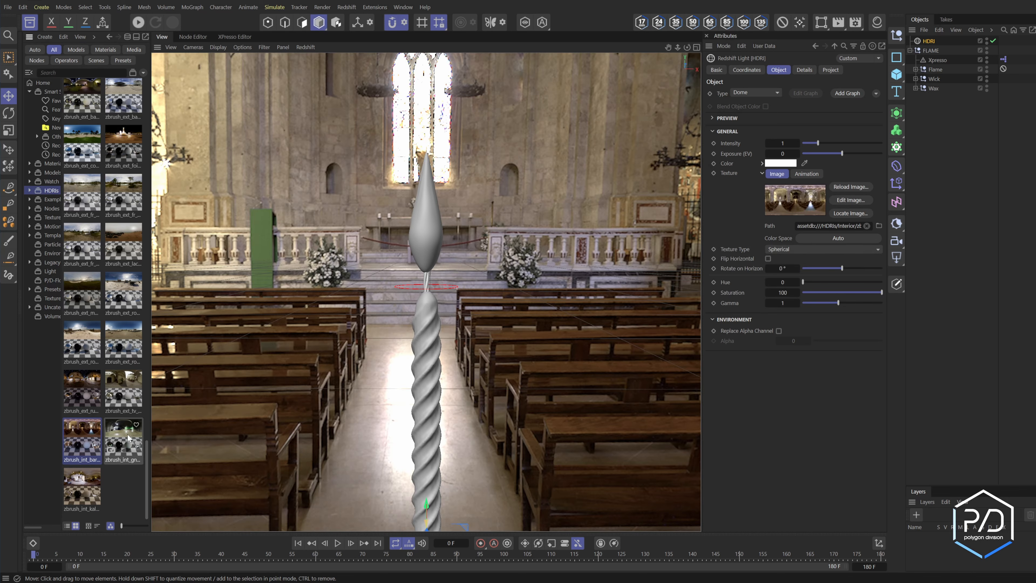
left_click_drag(127, 432, 791, 200)
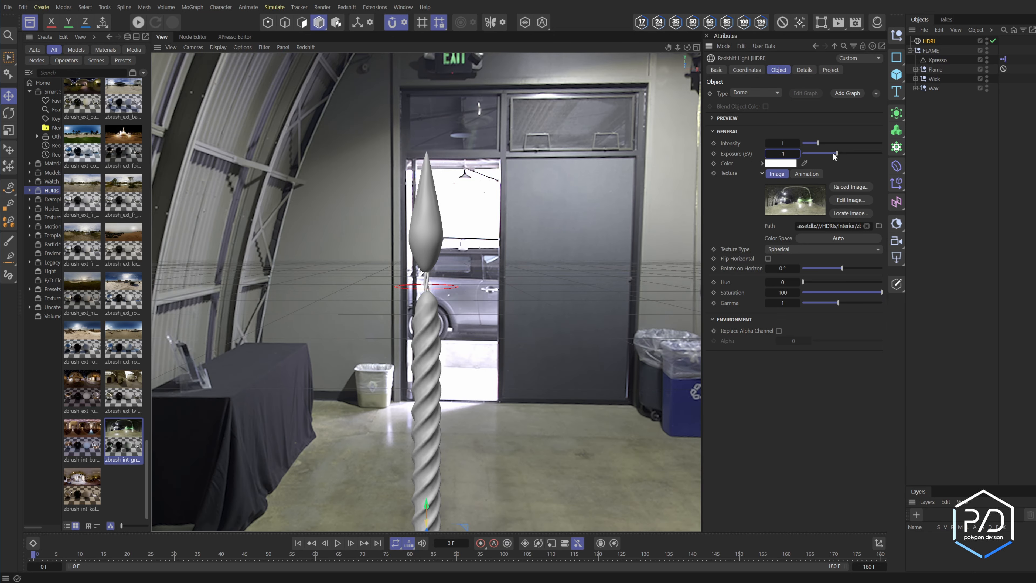
- Set the HDRI light's exposure to -2, its hue to about 272 and its saturation to about 79
left_click(832, 153)
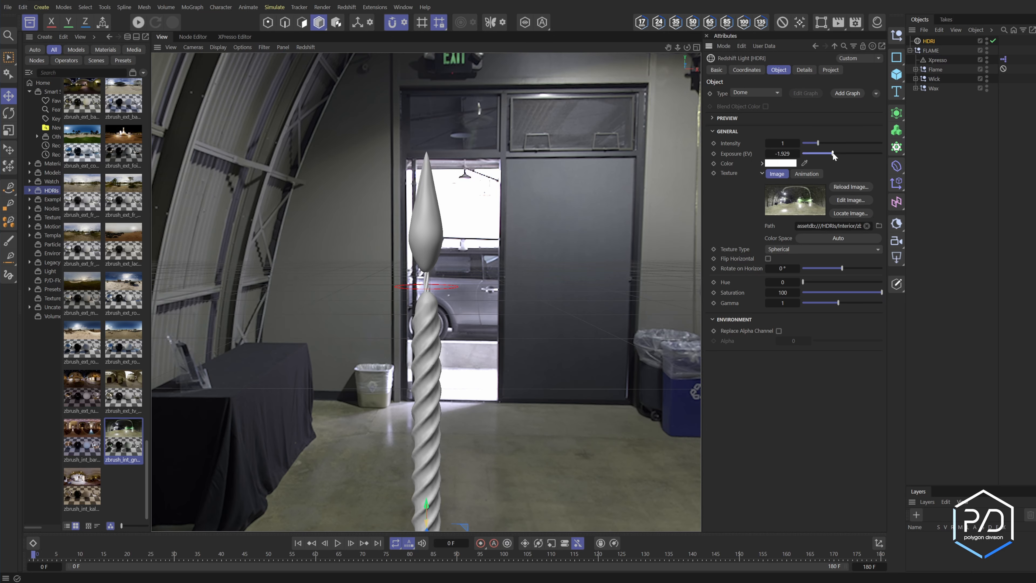
left_click(789, 153)
left_click_drag(842, 268, 872, 292)
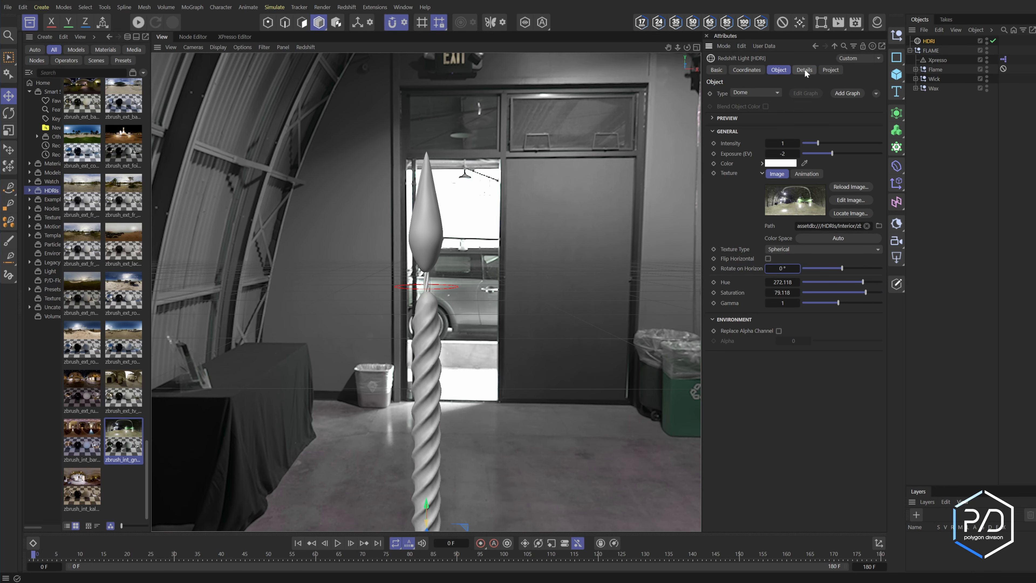
- Set the HDRI light's Camera contribution to 0 so its image is hidden from the background
left_click(804, 70)
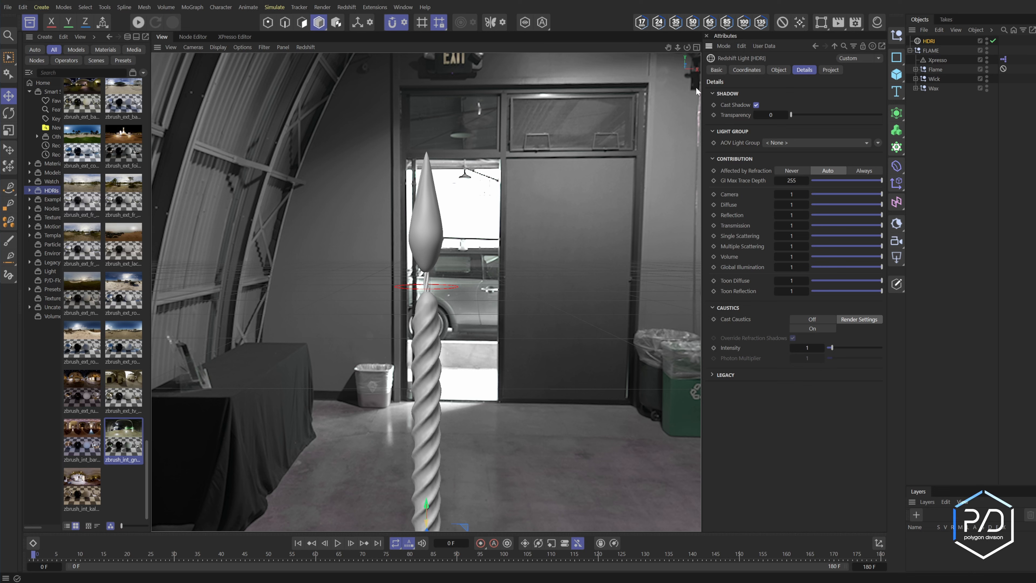
left_click(774, 70)
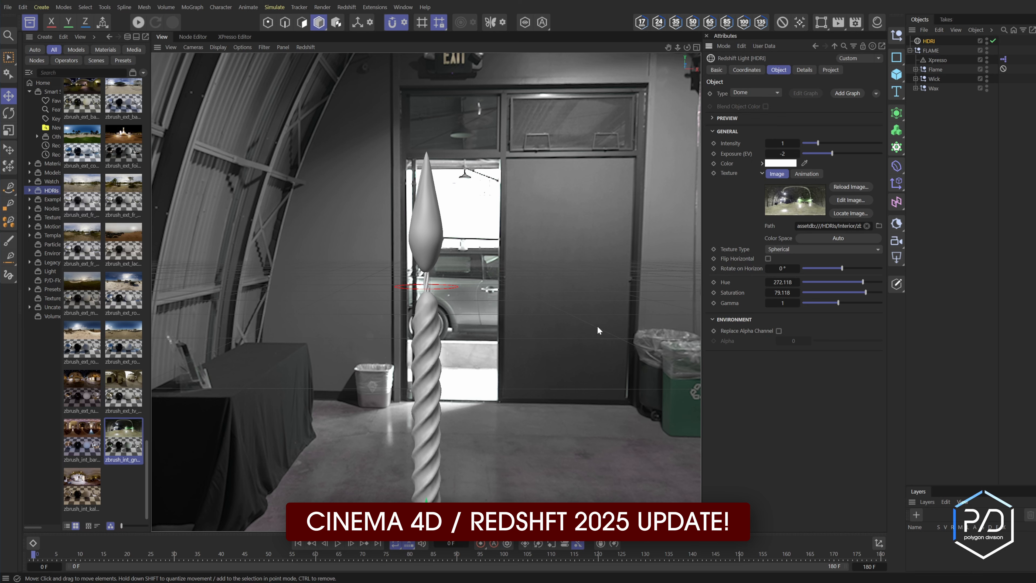
left_click(805, 71)
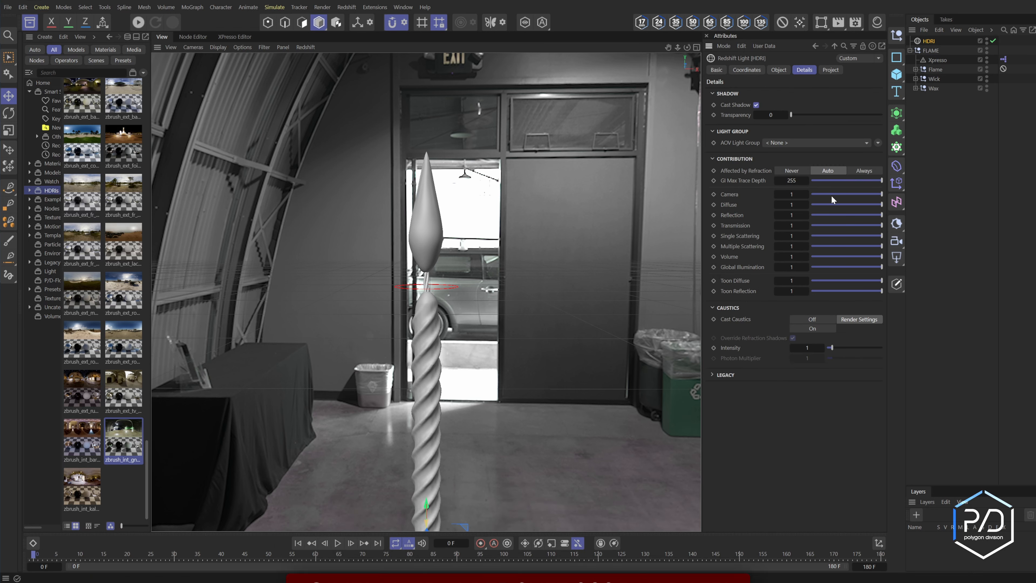
left_click_drag(827, 194, 805, 192)
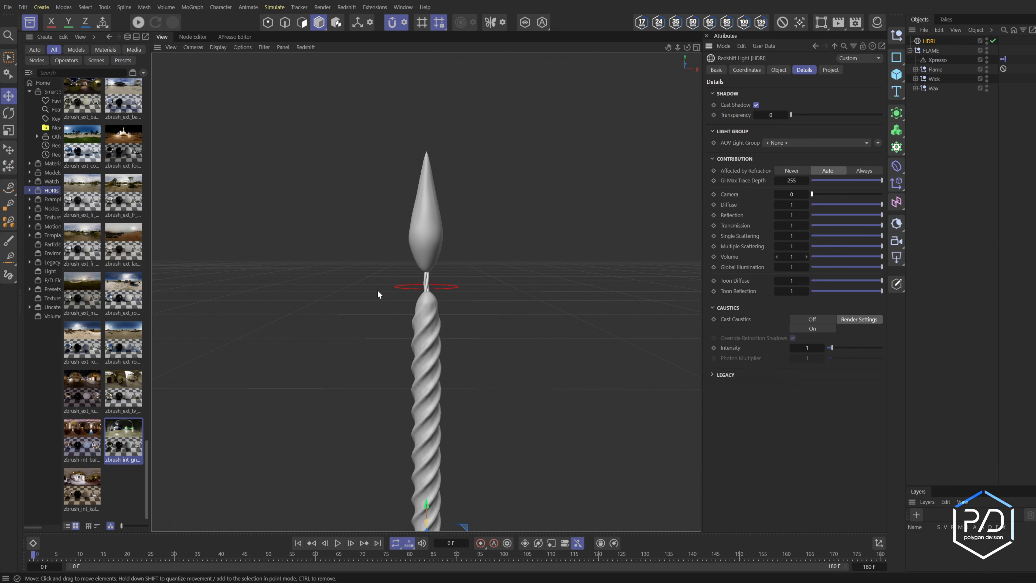
- Start the Redshift viewport render and set the HDRI light's Rotate on Horizon to 75°
left_click(305, 47)
left_click(322, 65)
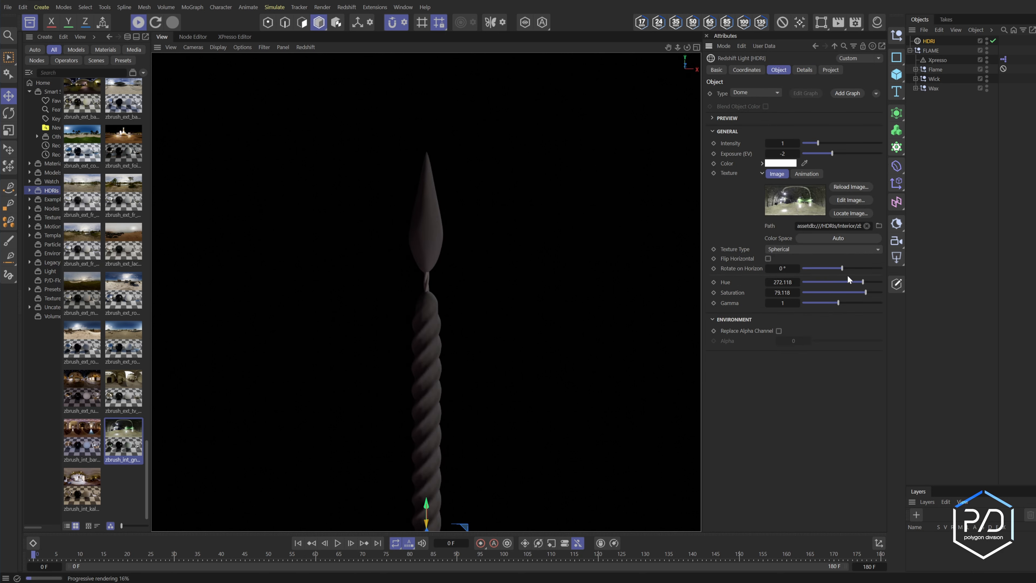
left_click_drag(841, 269, 859, 269)
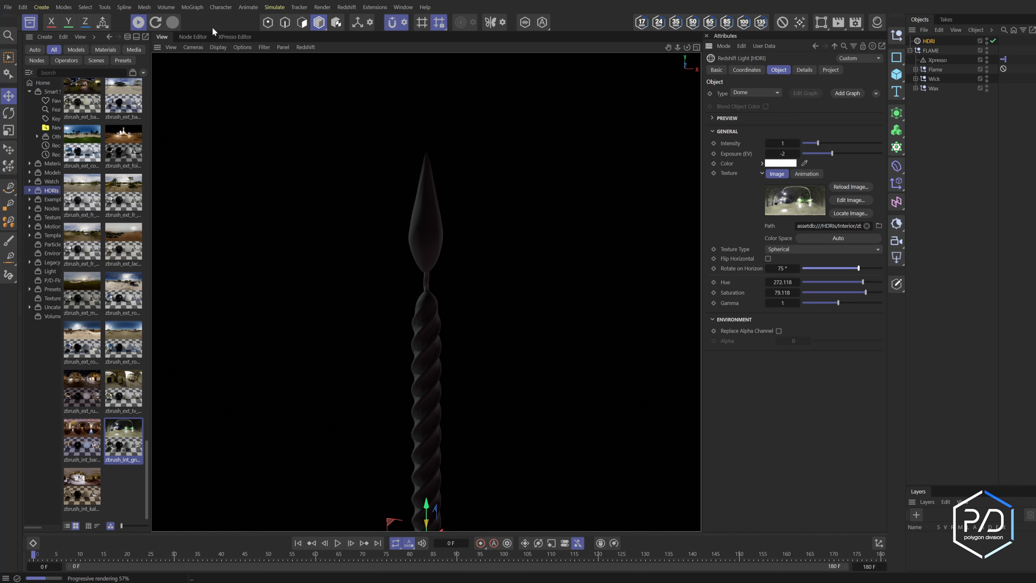
- Stop the viewport render, close the asset browser and keep the single perspective view
left_click(138, 23)
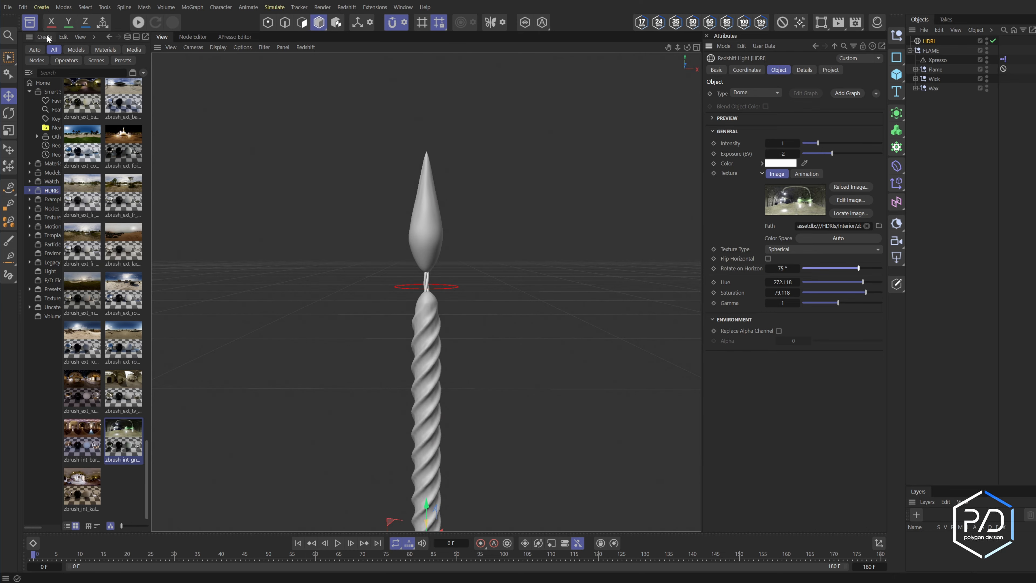
left_click(30, 28)
middle_click(366, 245)
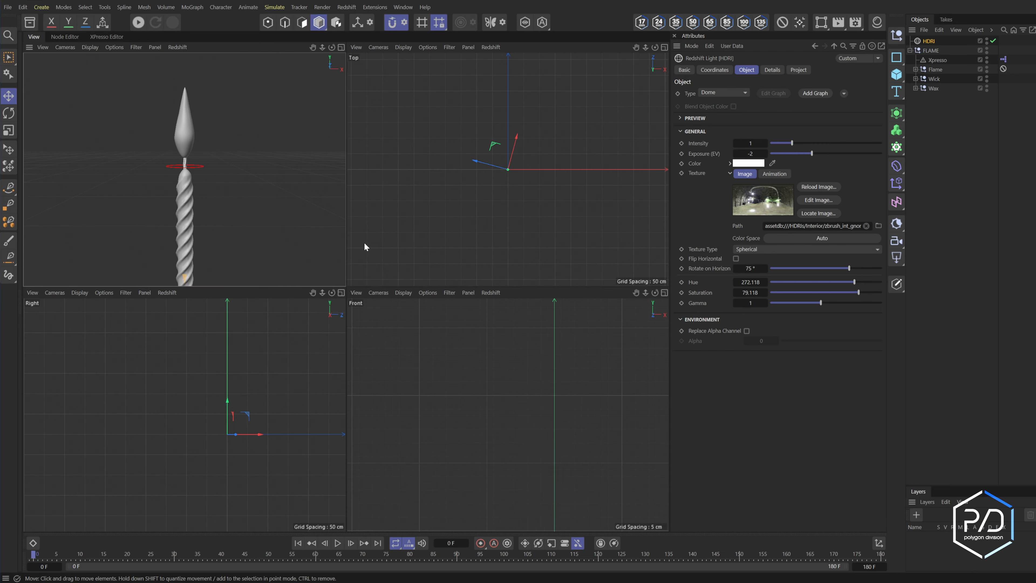
middle_click(302, 233)
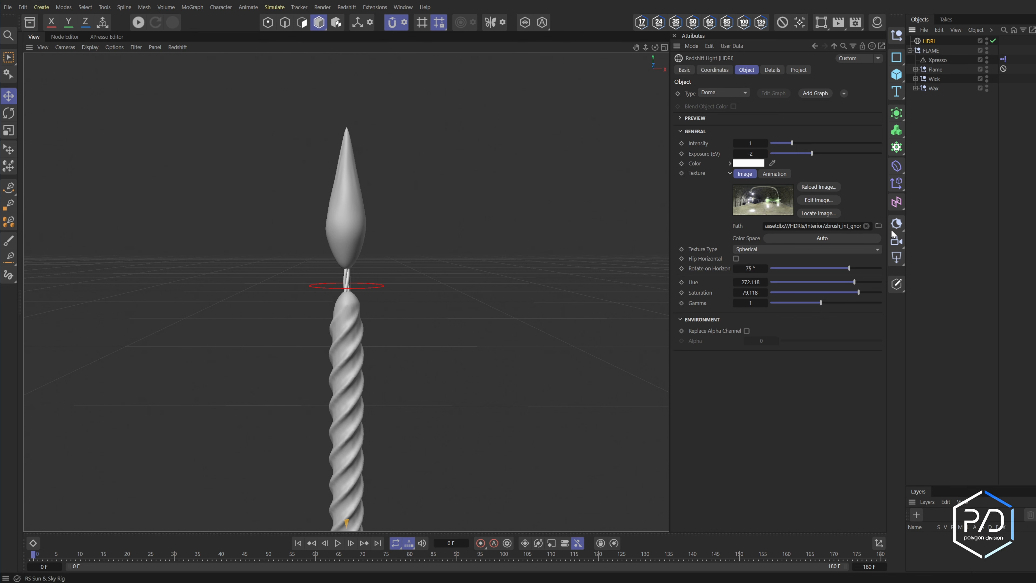
- Add a second Redshift dome light named Background below HDRI and color it H 220°, S 50%, V 25%
left_click_drag(896, 260, 930, 345)
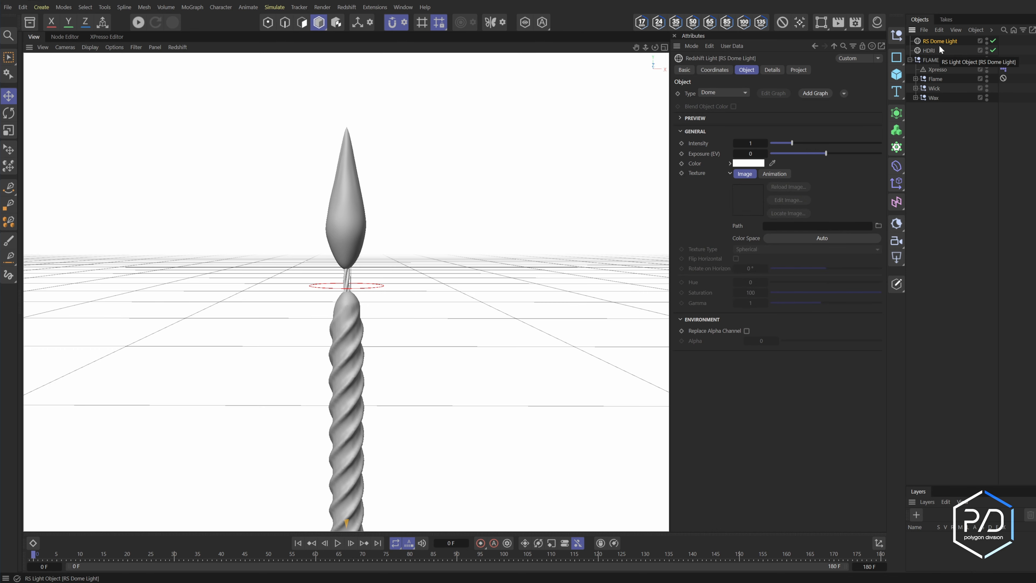
double_click(938, 41)
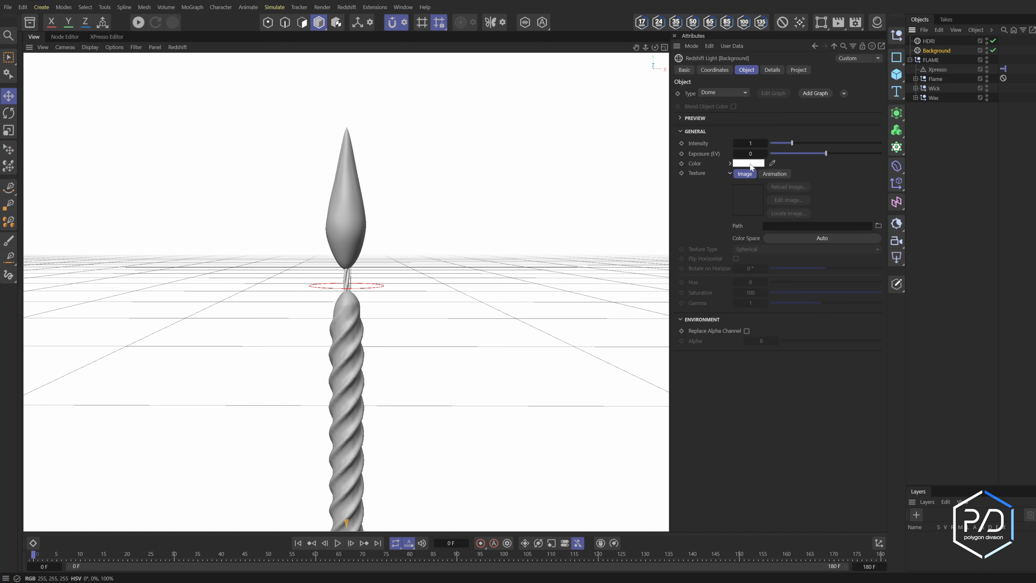
left_click(748, 163)
left_click(754, 254)
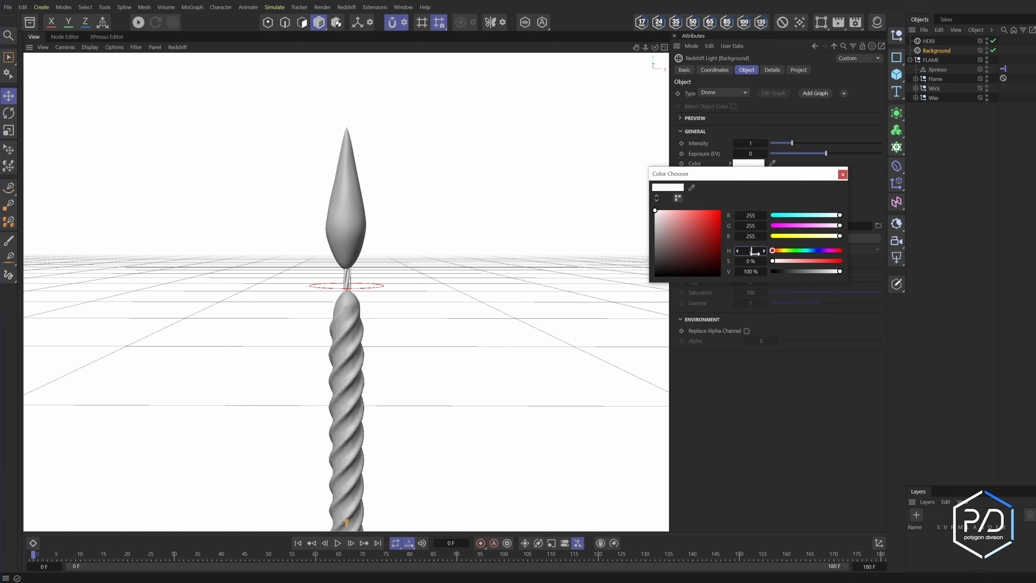
key("Tab")
type("5")
type("25")
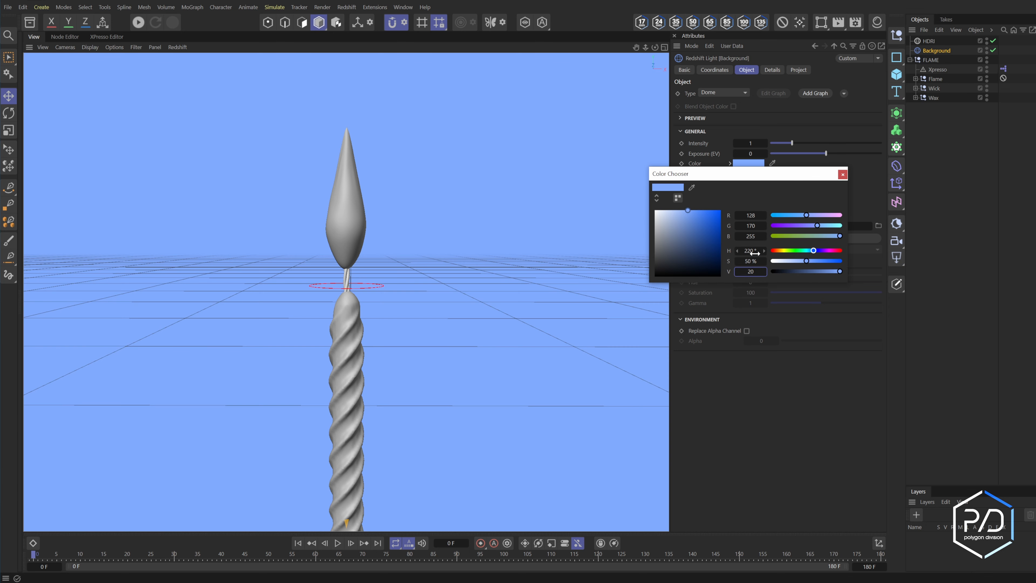
key("Return")
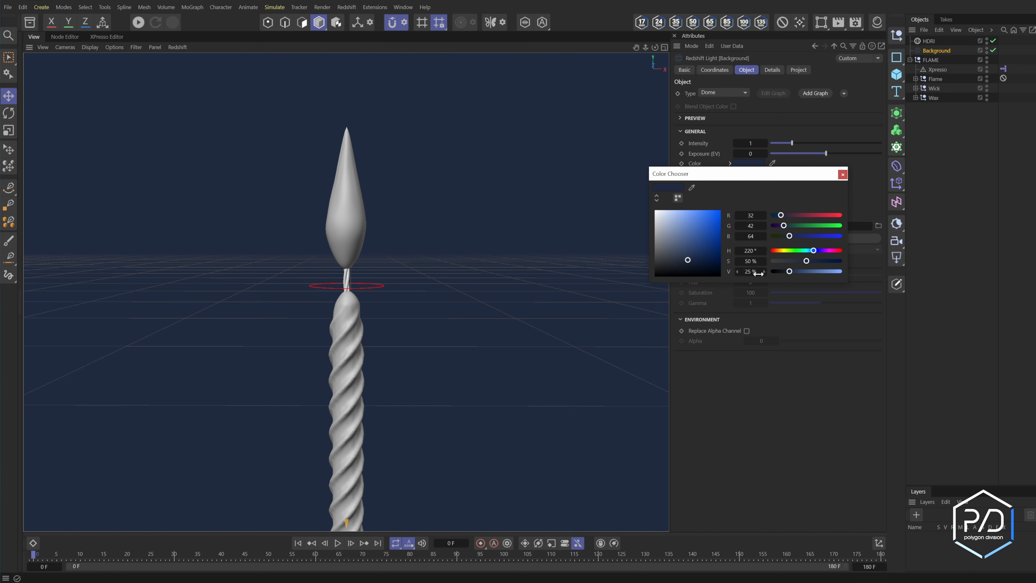
- Set the Background light's contributions from Diffuse to Toon Reflection to 0, keeping Camera at 1, and preview the render
left_click(774, 68)
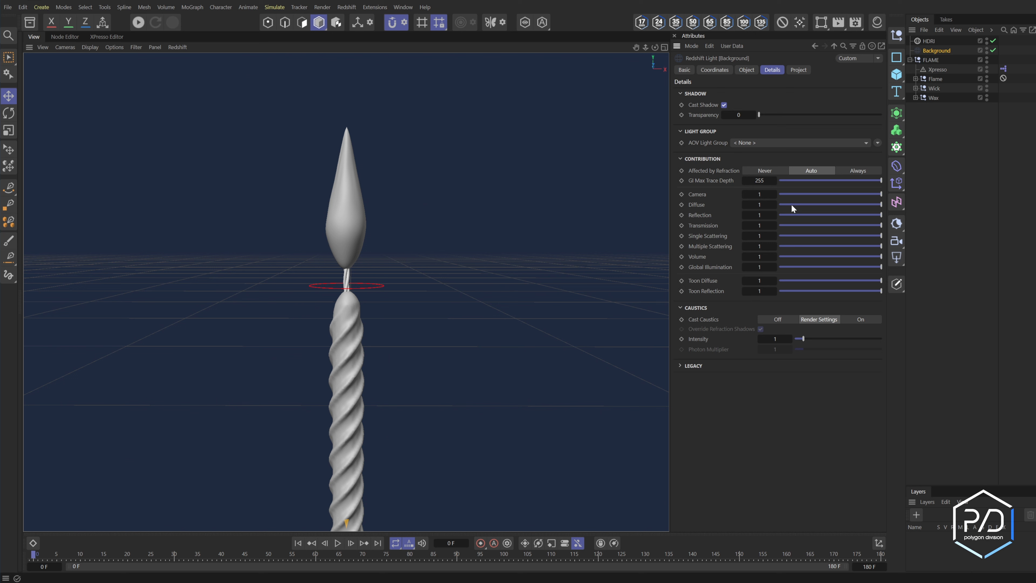
left_click_drag(791, 204, 772, 234)
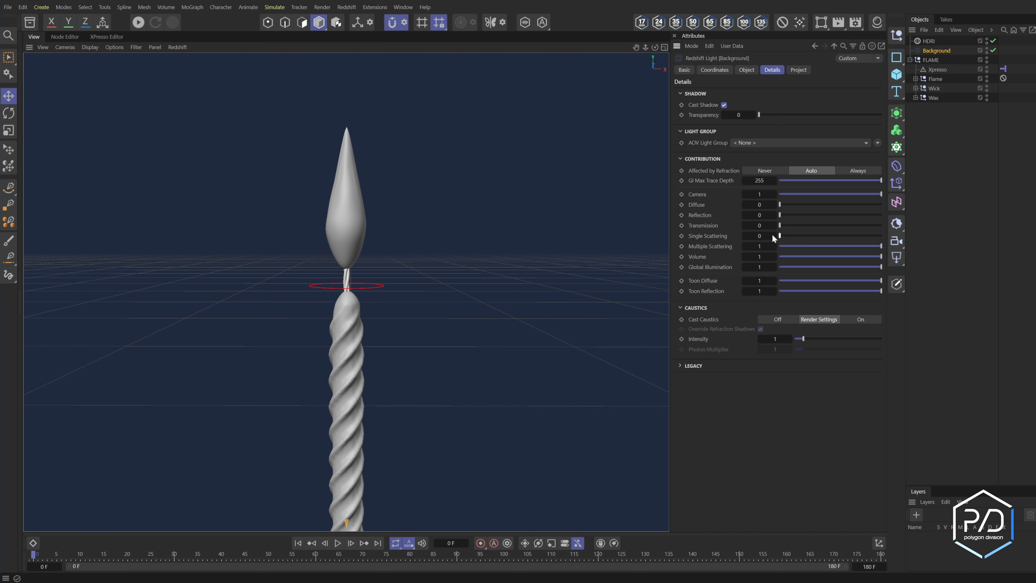
left_click(780, 247)
left_click(782, 255)
left_click(785, 267)
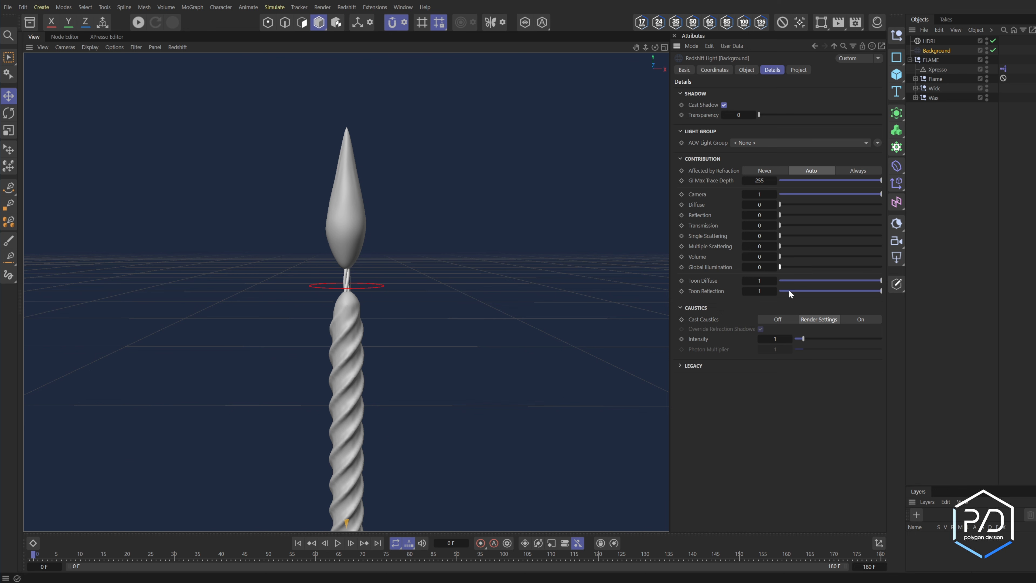
left_click_drag(781, 280, 769, 285)
left_click(780, 291)
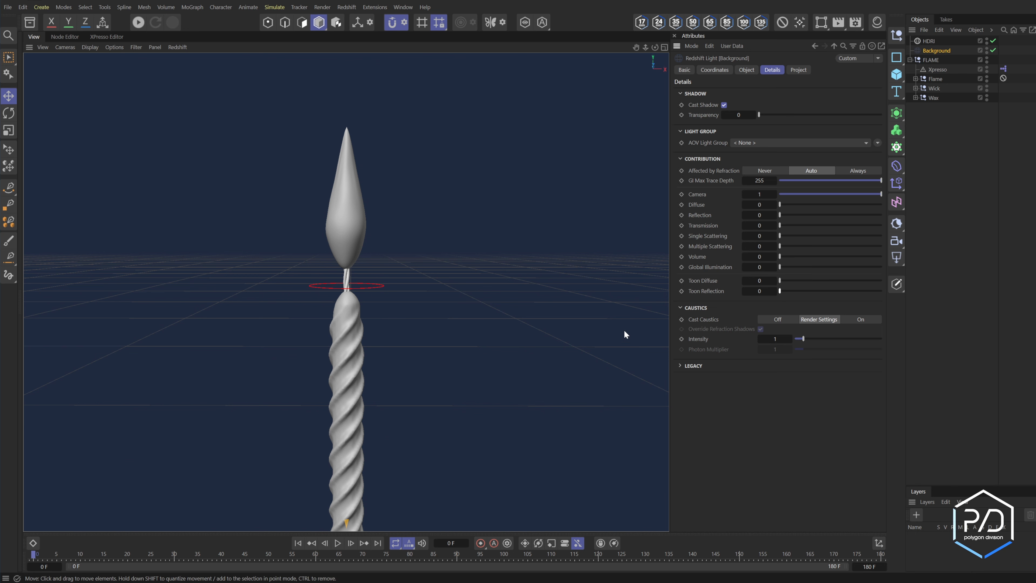
left_click(178, 47)
left_click(185, 65)
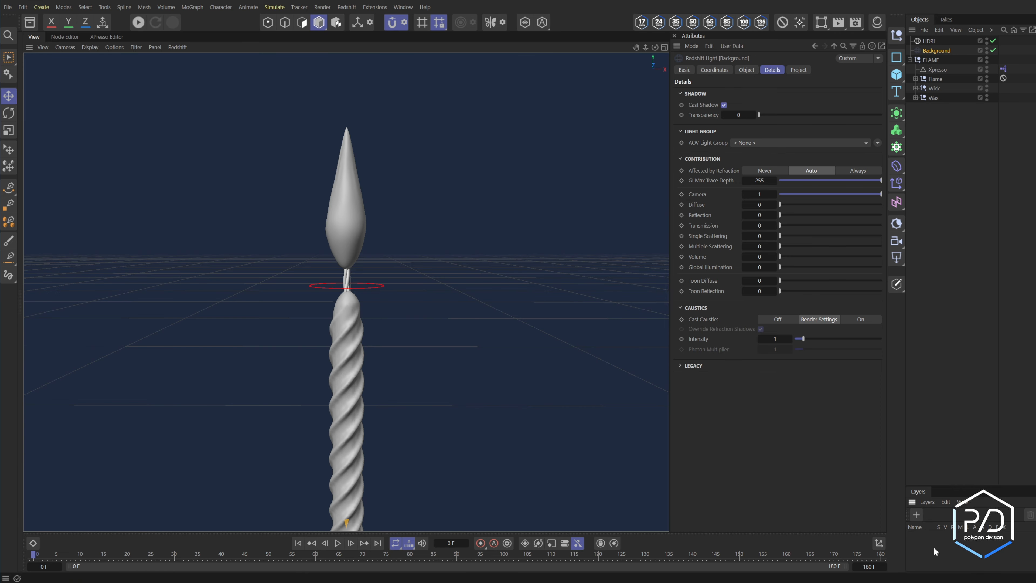
- Create a new layer and assign both the HDRI and Background lights to it
double_click(933, 546)
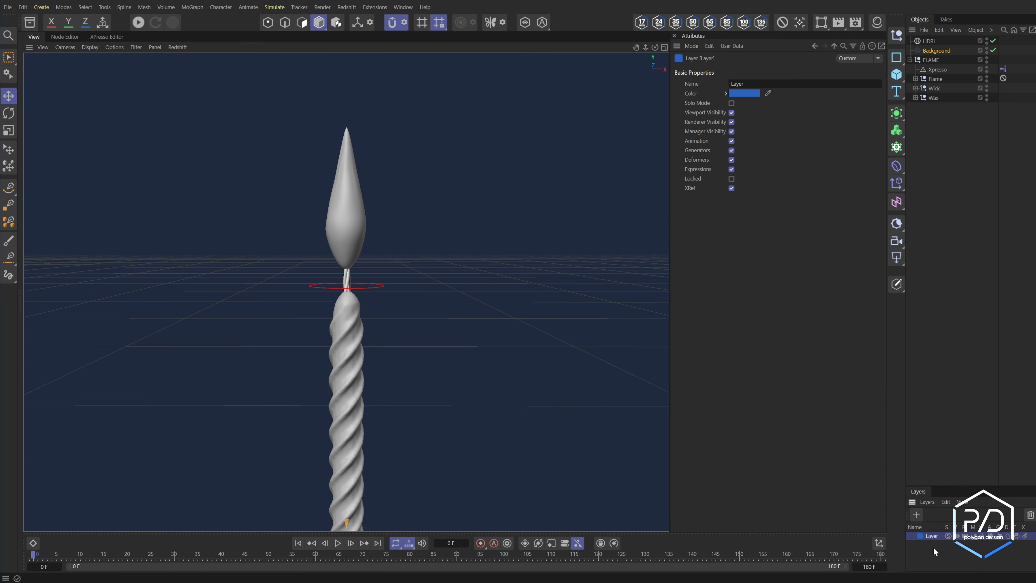
left_click(927, 41, "ctrl")
left_click_drag(927, 41, 981, 545)
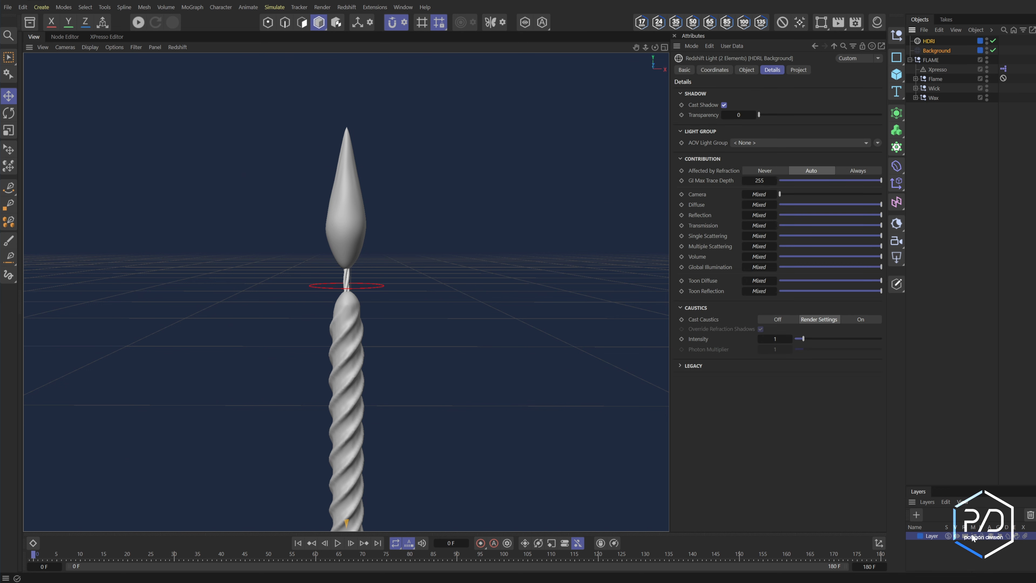
- Turn off the new layer's manager visibility, rename it LIGHTs and make its color yellow
left_click(973, 539)
double_click(932, 536)
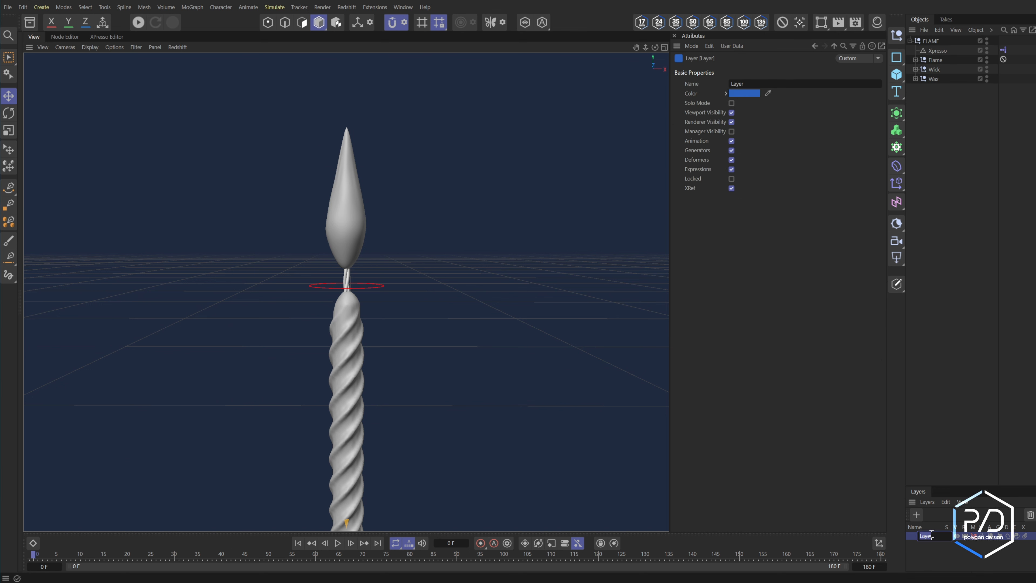
left_click_drag(912, 533, 890, 533)
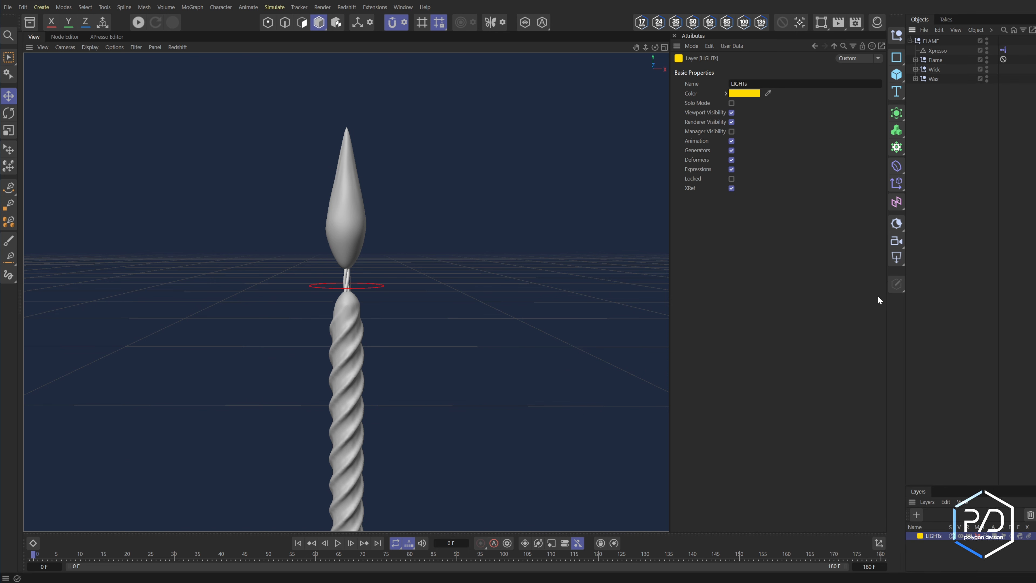
- Show the LIGHTs layer's lights in the object manager and hide them again
left_click(978, 539)
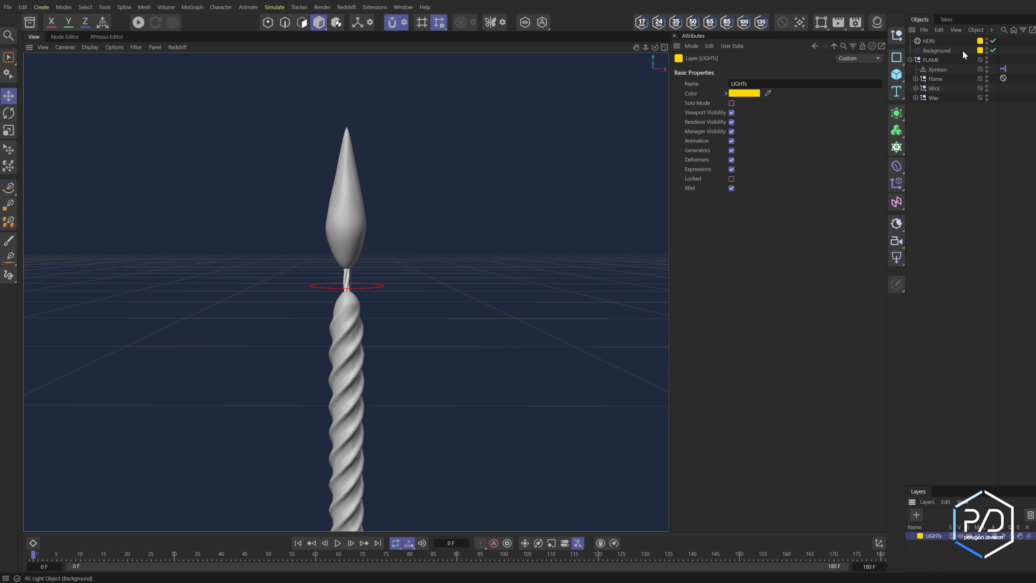
left_click(938, 51)
left_click(978, 539)
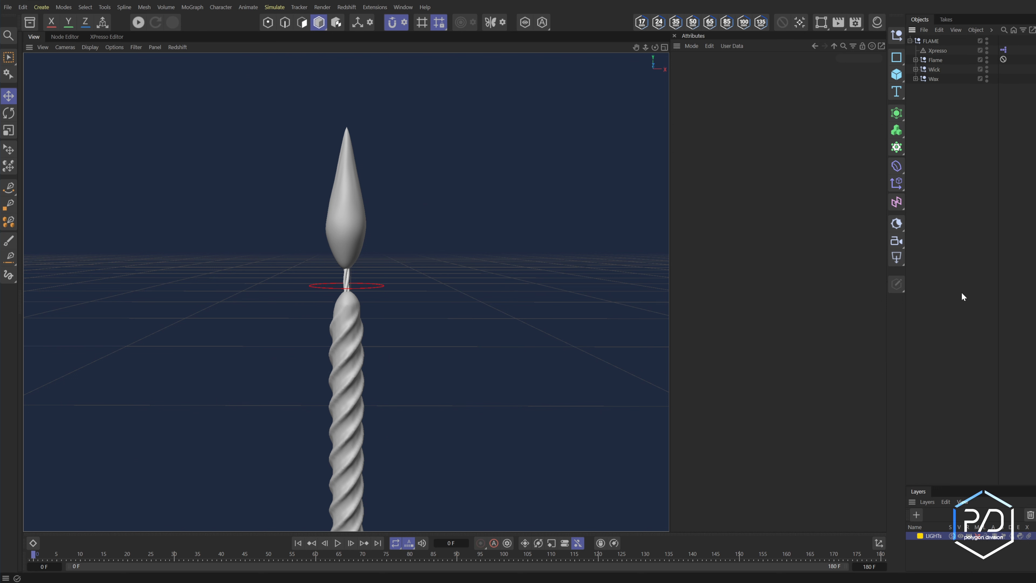
- Enable X-Ray display for the Flame Smooth subdivision surface
left_click(356, 230)
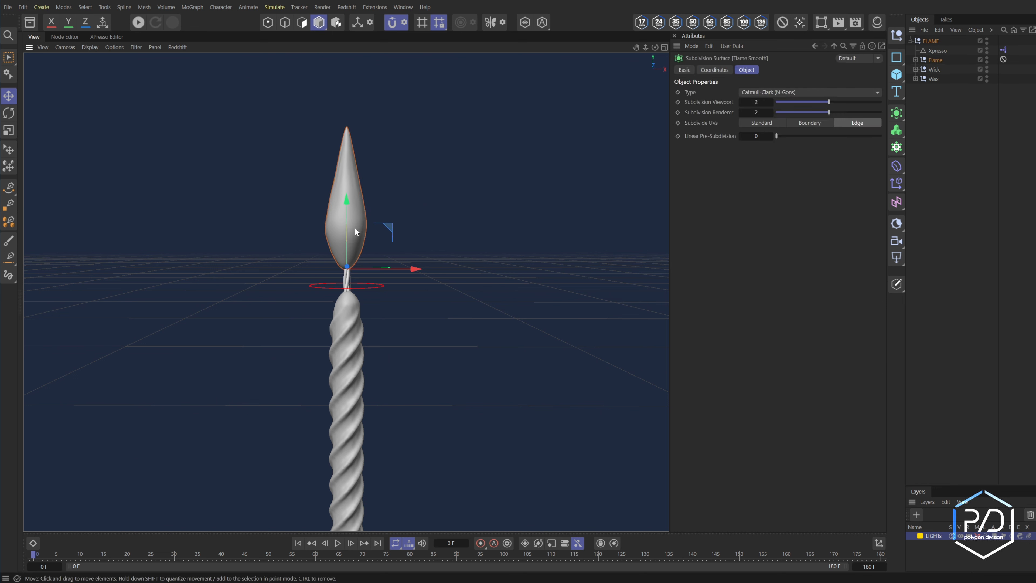
left_click(685, 70)
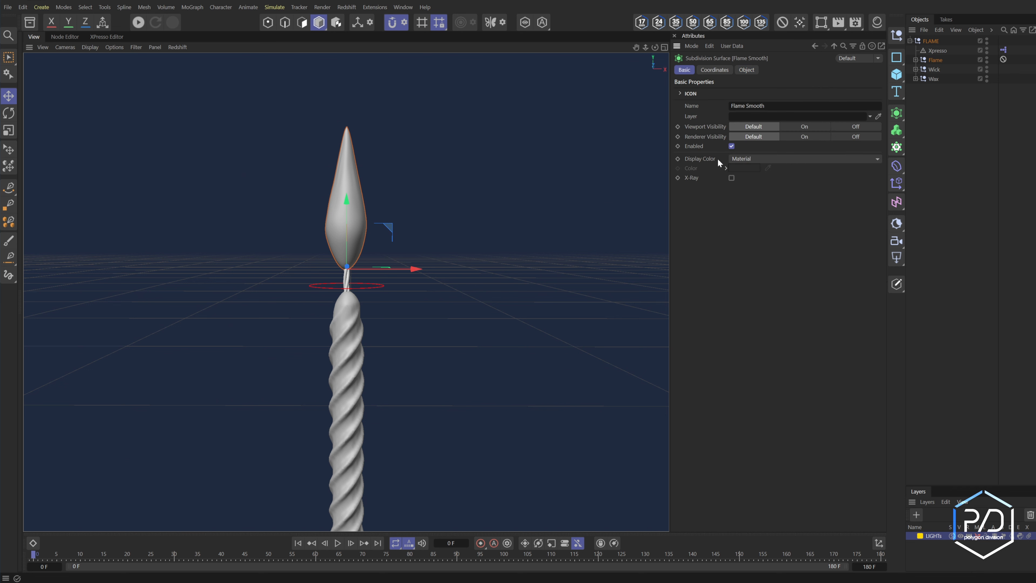
left_click(731, 178)
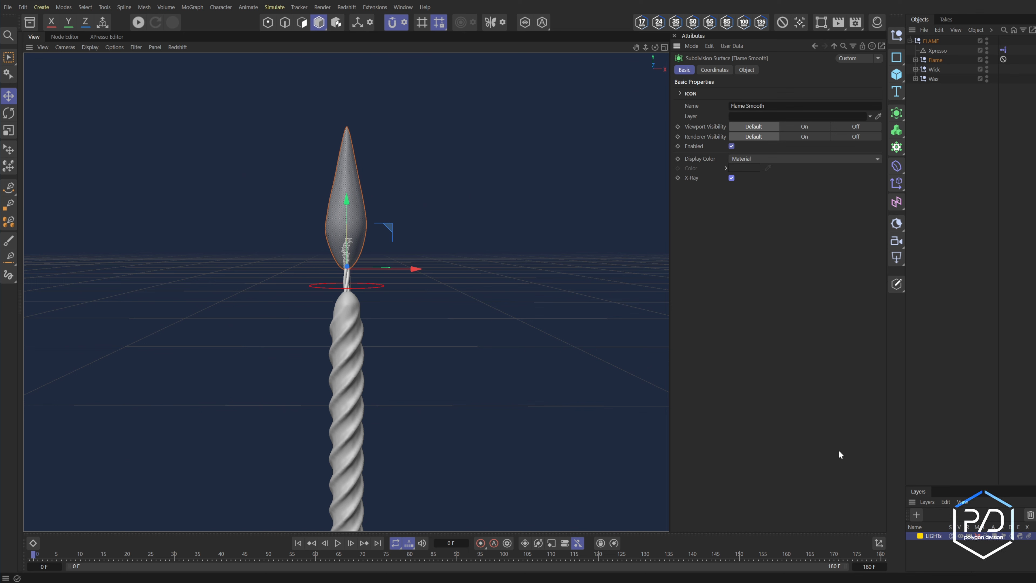
- Add a Redshift point light and raise it to a Y position of 248 cm, inside the flame
left_click(895, 257)
left_click(931, 277)
left_click(714, 69)
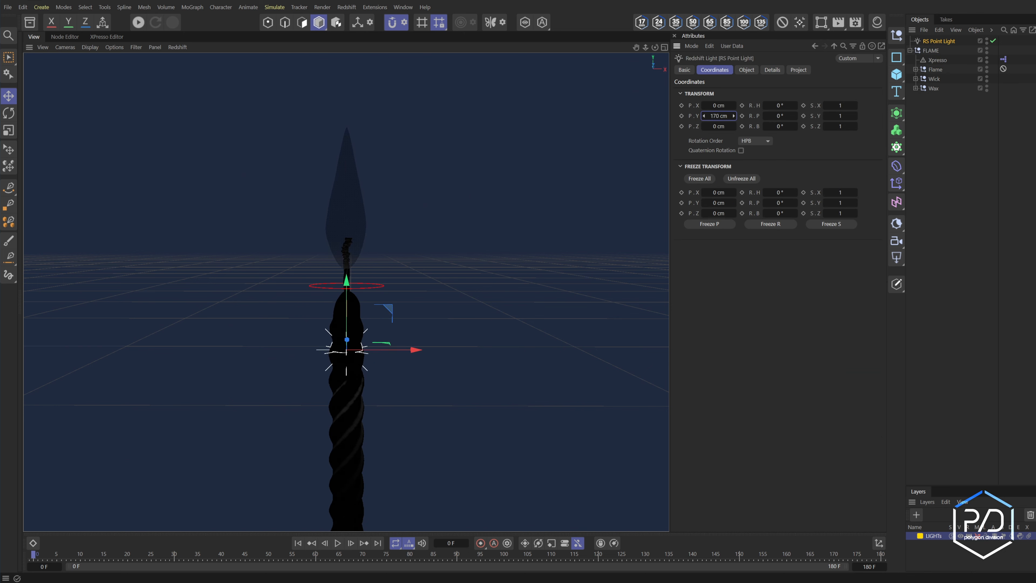
mouse_move(718, 115)
left_mouse_down()
mouse_move(754, 115)
mouse_move(716, 115)
left_mouse_up()
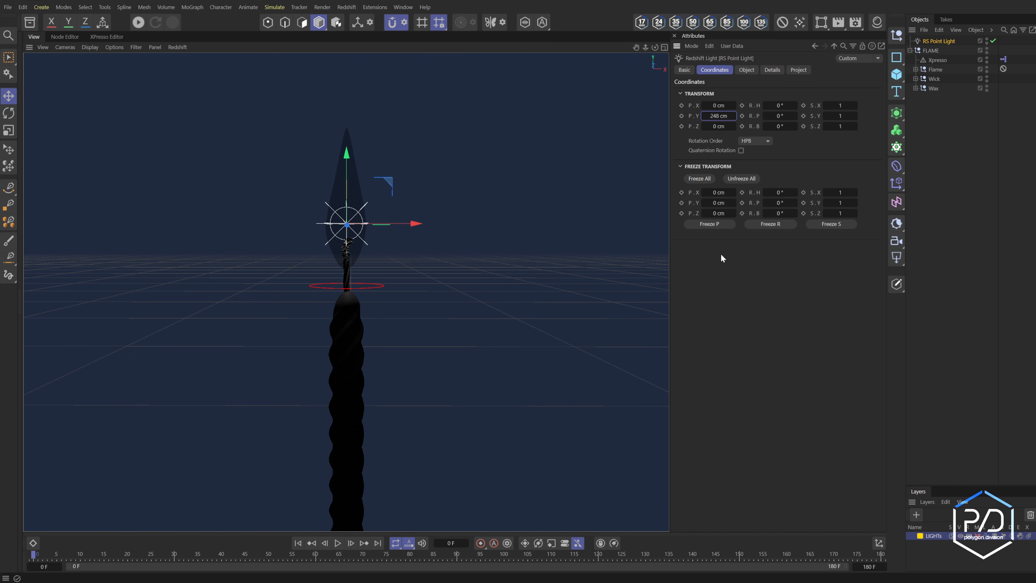
- Make the point light a child of the Flame null, above Flame Smooth, and rename it Flame Light
left_click(915, 69)
double_click(938, 41)
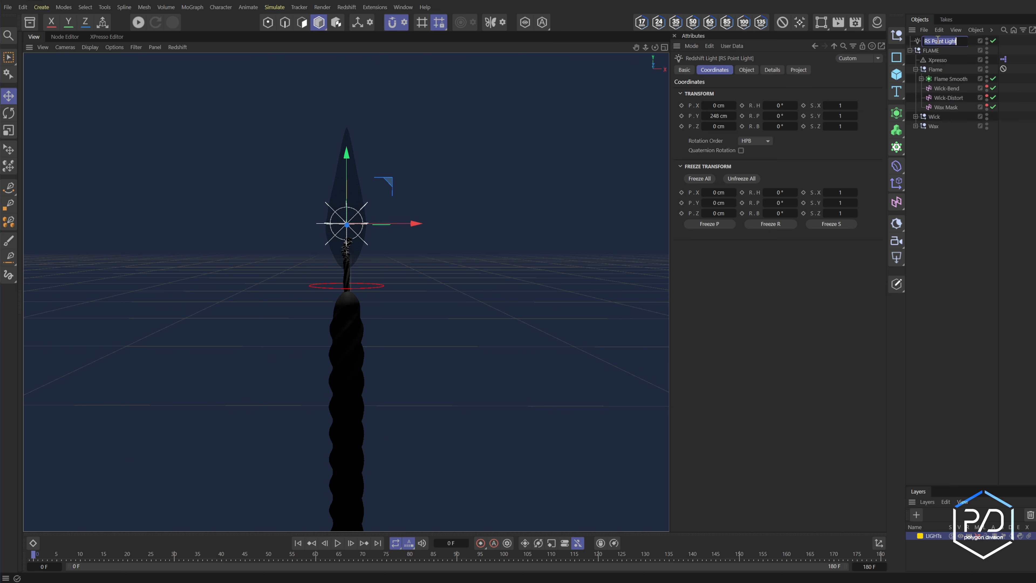
left_click(918, 40)
left_click_drag(920, 41, 936, 74)
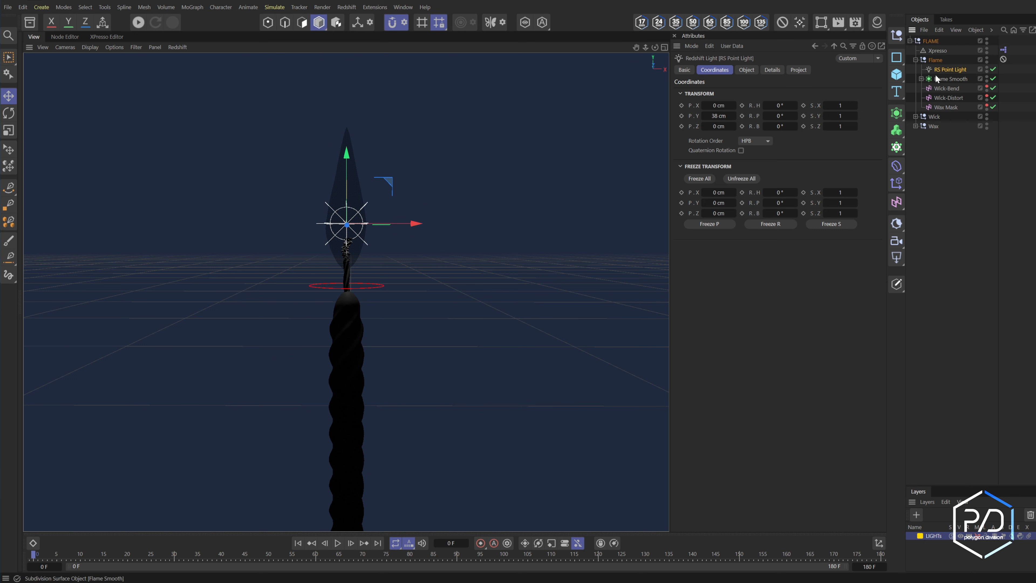
double_click(938, 69)
key("BackSpace")
type("Flame Light")
key("Return")
- Give the Flame Light a warm tint and set its intensity to 20000
left_click(747, 70)
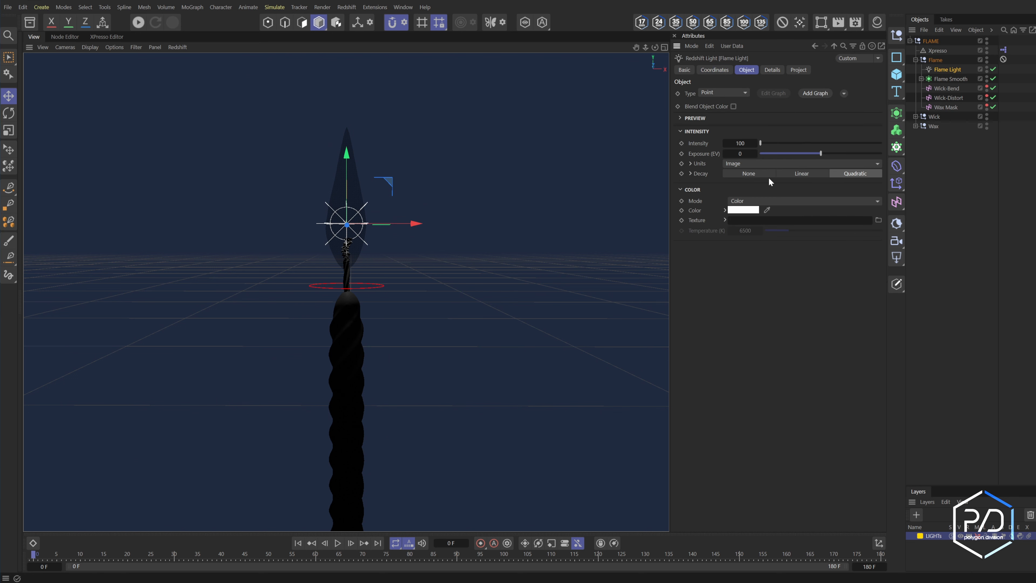
left_click(741, 211)
left_click_drag(774, 308, 781, 308)
left_click(740, 143)
type("20000")
key("Return")
- Move the Flame null vertically to test the attached light, and preview the Redshift render
left_click(933, 60)
left_click_drag(349, 221, 347, 177)
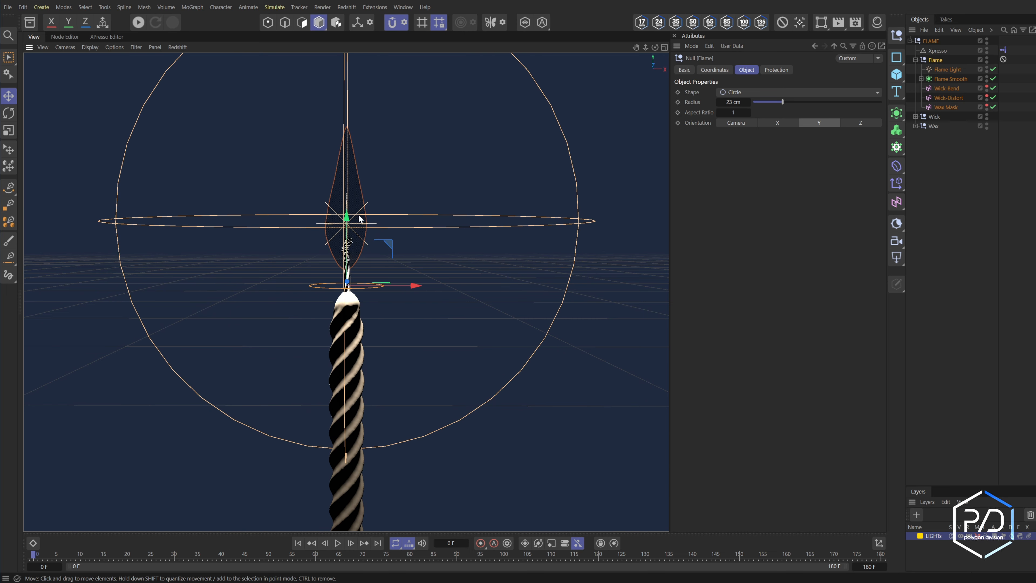
left_click(986, 221)
key("ctrl+r")
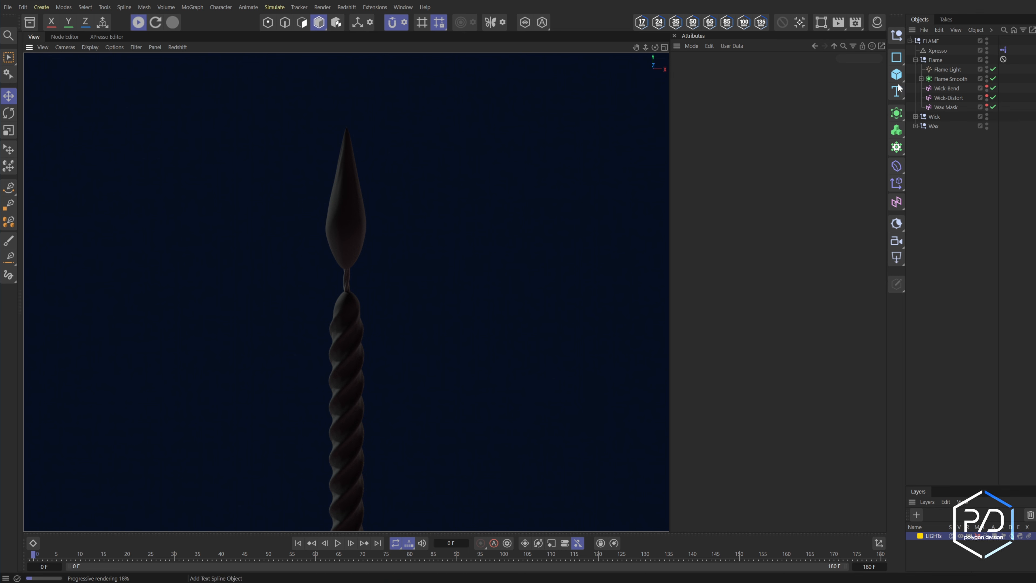
- Exclude the Wick cloner and the Flame mesh from the Flame Light's illumination and refresh the render preview
left_click(945, 70)
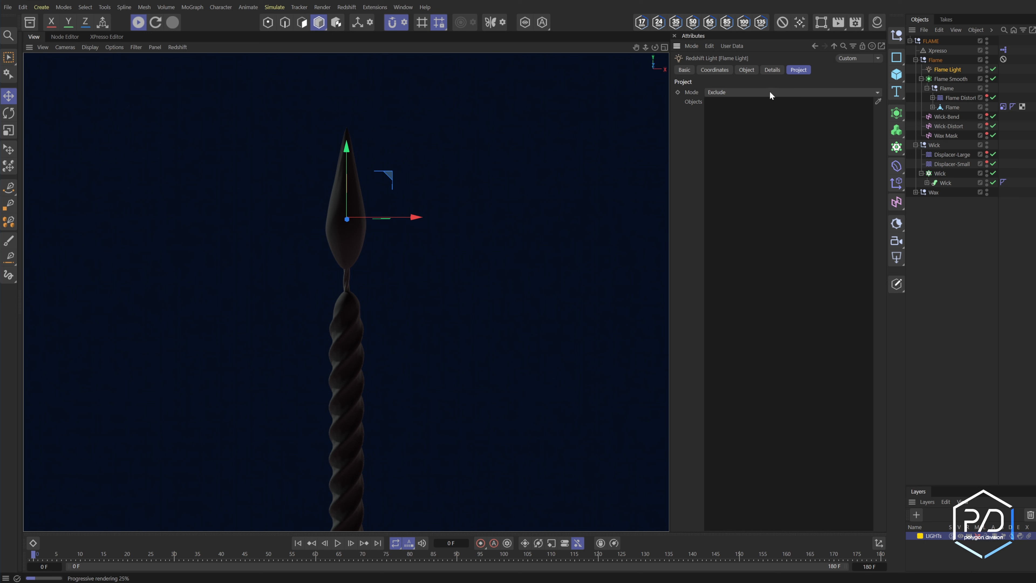
left_click_drag(940, 173, 718, 116)
left_click_drag(952, 107, 746, 132)
left_click(155, 23)
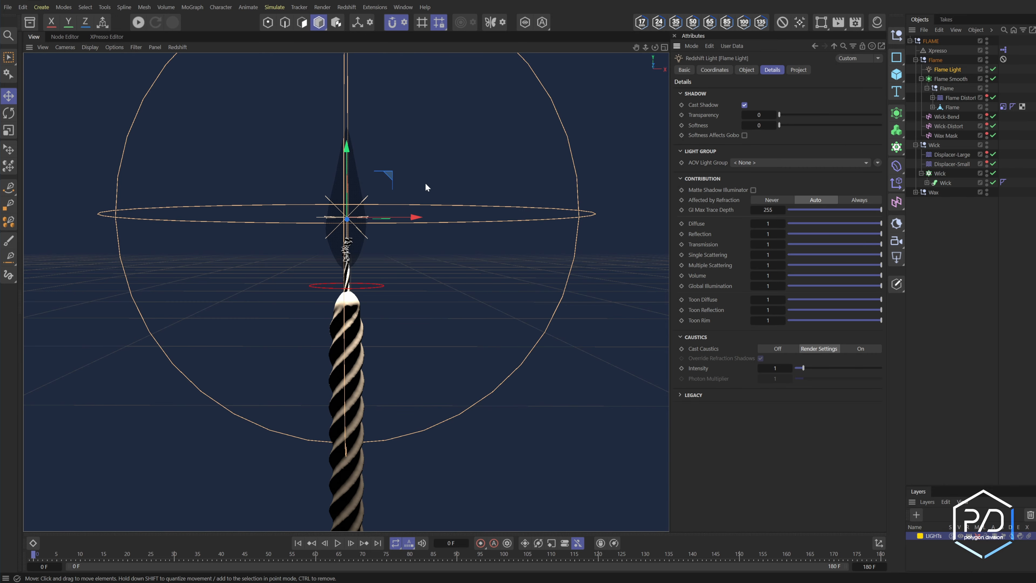
- Raise and lower the flame to check how the Flame Light falls on the wax
left_click_drag(346, 152, 346, 152)
left_click_drag(346, 151, 347, 223)
left_click_drag(346, 216, 381, 174)
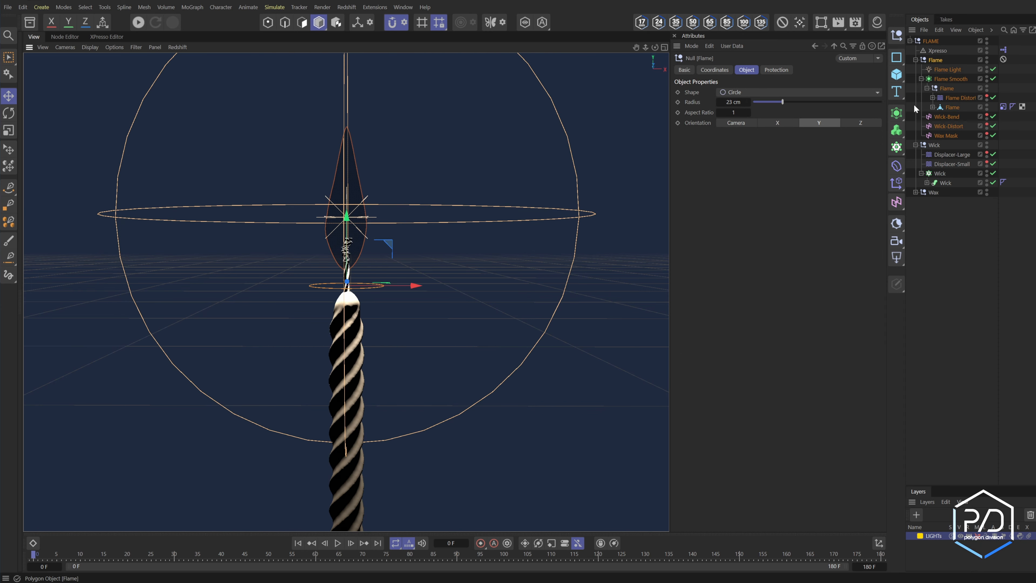
- Create a new Redshift material named Wax and apply it to the Volume Mesher in the Wax group
left_click(915, 60)
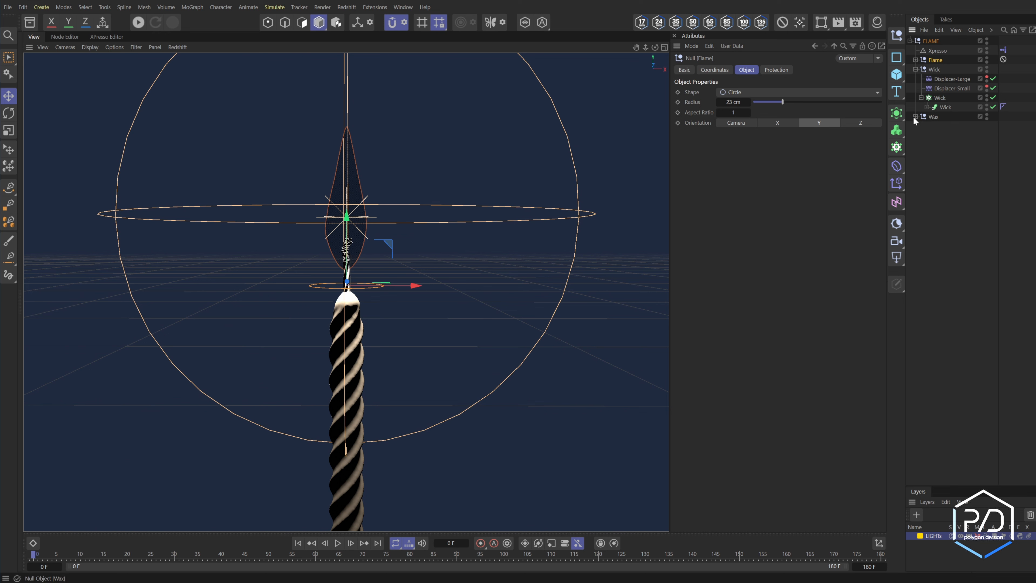
left_click(921, 126)
left_click(915, 60)
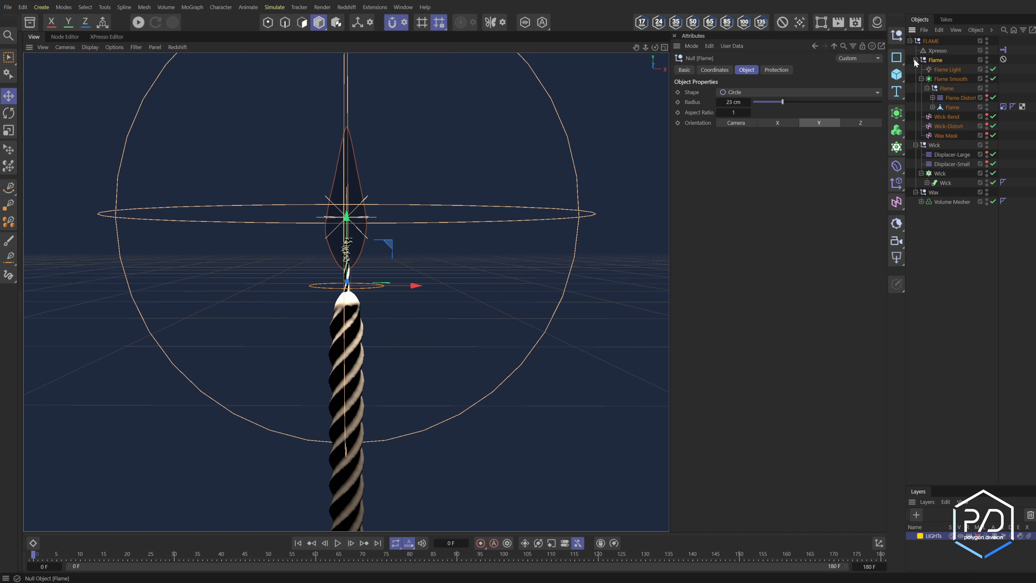
left_click(921, 80)
left_click(926, 229)
left_click(876, 23)
double_click(854, 93)
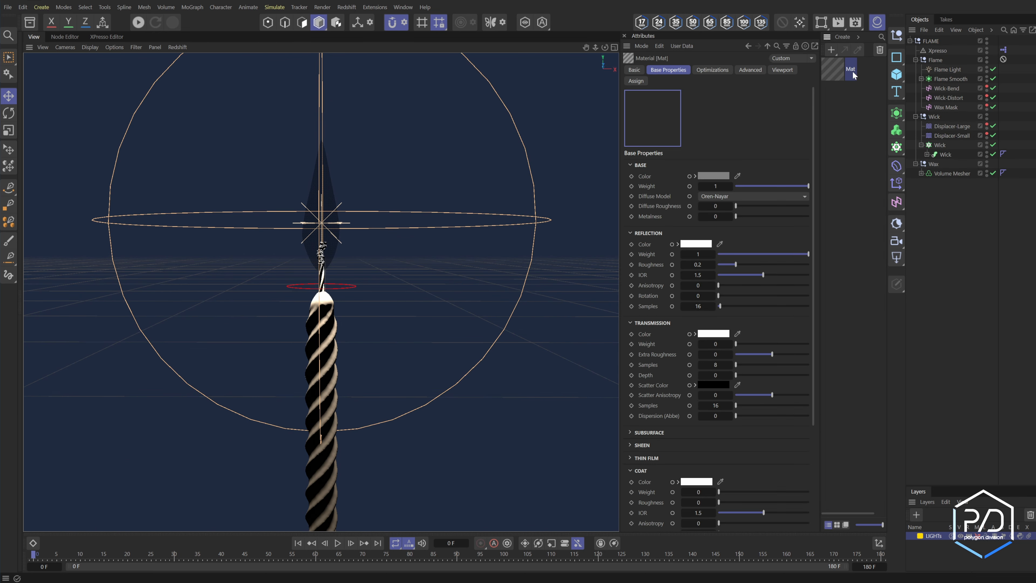
double_click(853, 73)
type("Wax")
key("Return")
left_click_drag(834, 76, 945, 176)
- Brighten the Wax material's base color to near white and set its reflection roughness to 0.3
left_click(713, 175)
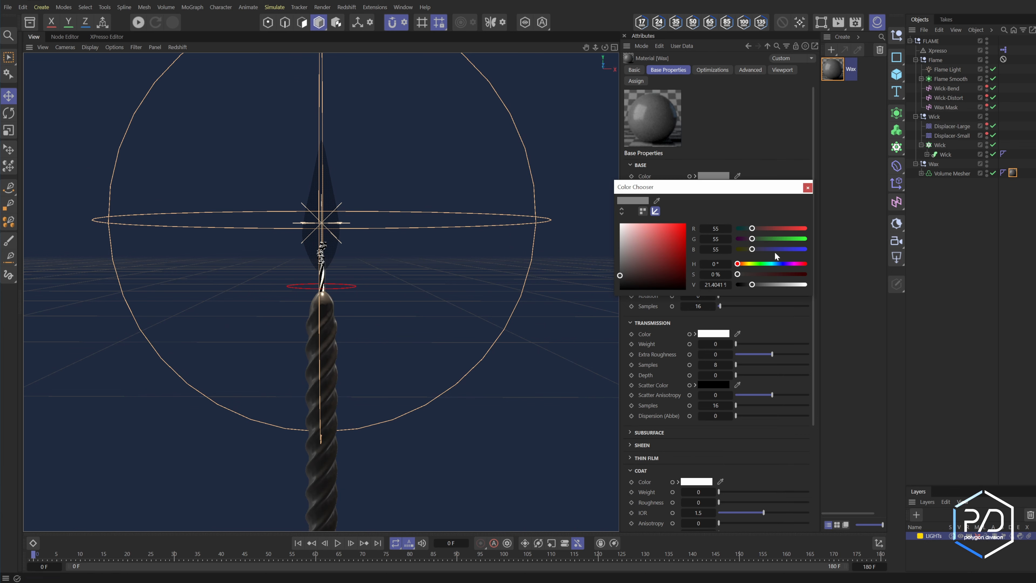
left_click_drag(787, 283, 805, 285)
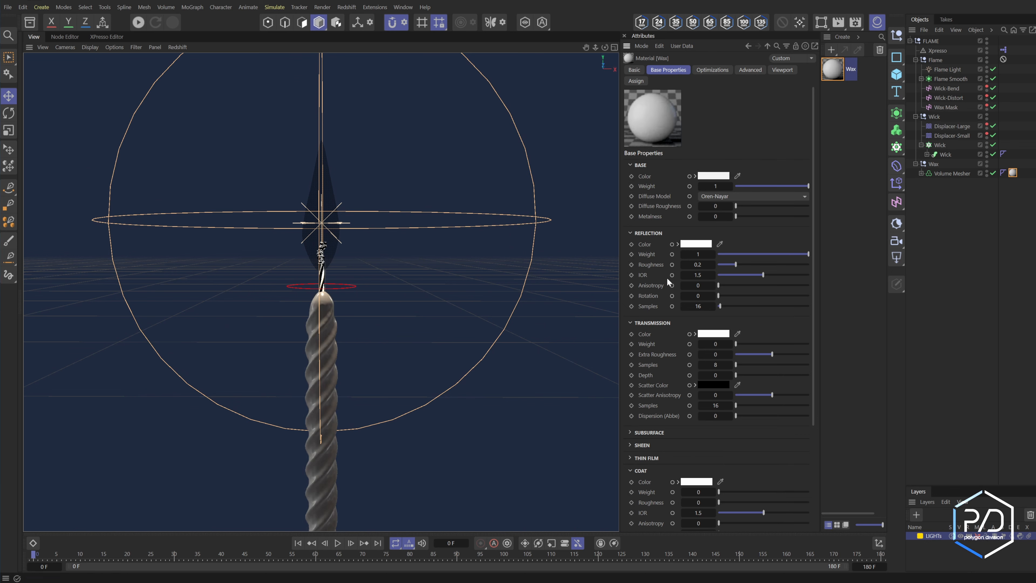
double_click(697, 264)
type("0.3")
key("Return")
- Set the Wax material's coat weight to 0.2, coat roughness to 0.05 and reflection IOR to 1.4
left_click(734, 492)
type(".2")
key("Return")
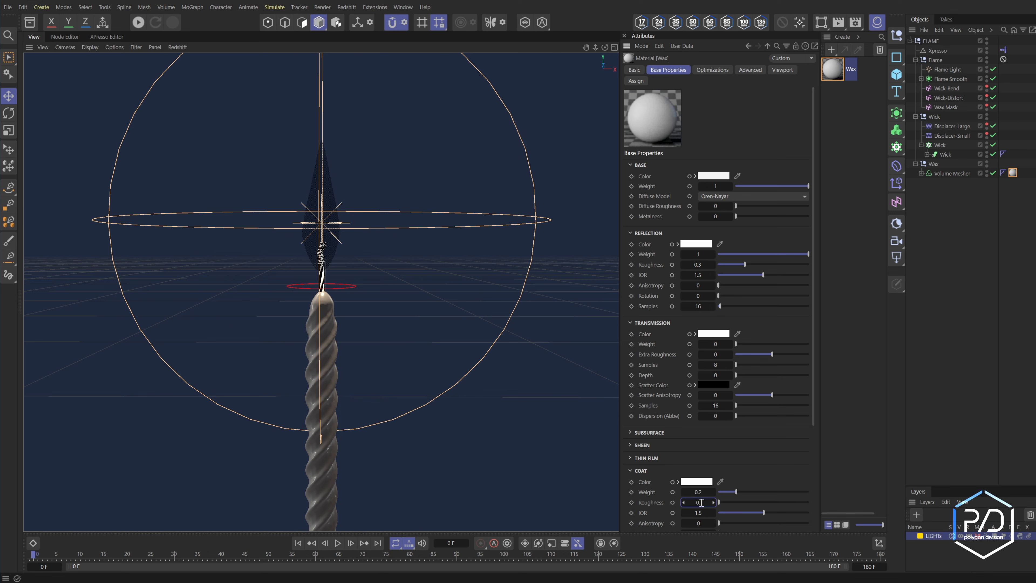
key("Return")
left_click(700, 276)
scroll(706, 275, "down", 1)
- Set the Wax material's subsurface weight to 0.5, collapsing the transmission and coat settings
left_click(651, 327)
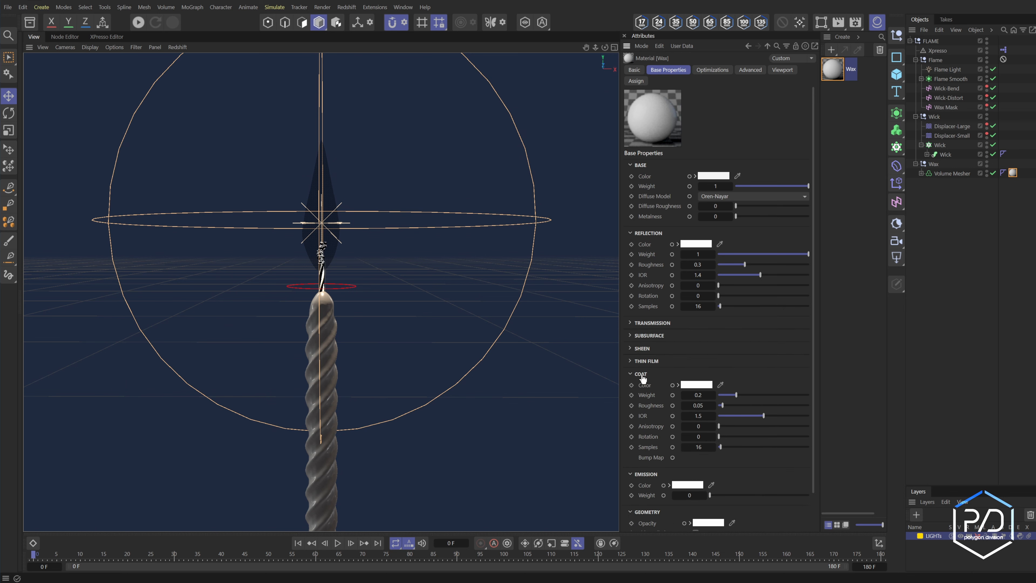
left_click(646, 377)
left_click(647, 338)
left_click_drag(699, 353, 709, 356)
double_click(709, 356)
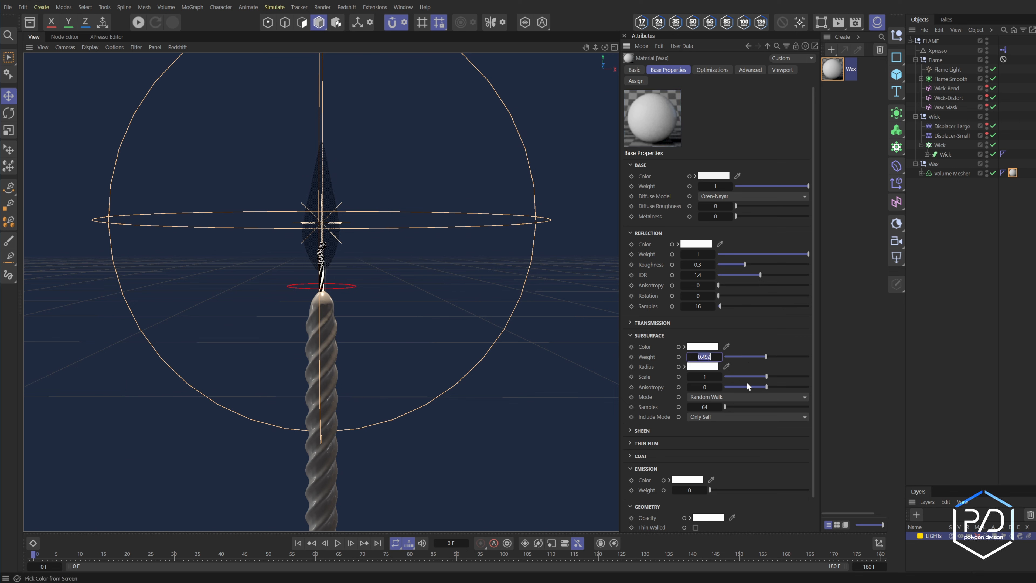
key("BackSpace")
type(".5")
- Color the Wax material's subsurface pale yellow with H 48°, S 22%, V 100%
left_click(707, 347)
left_click(735, 433)
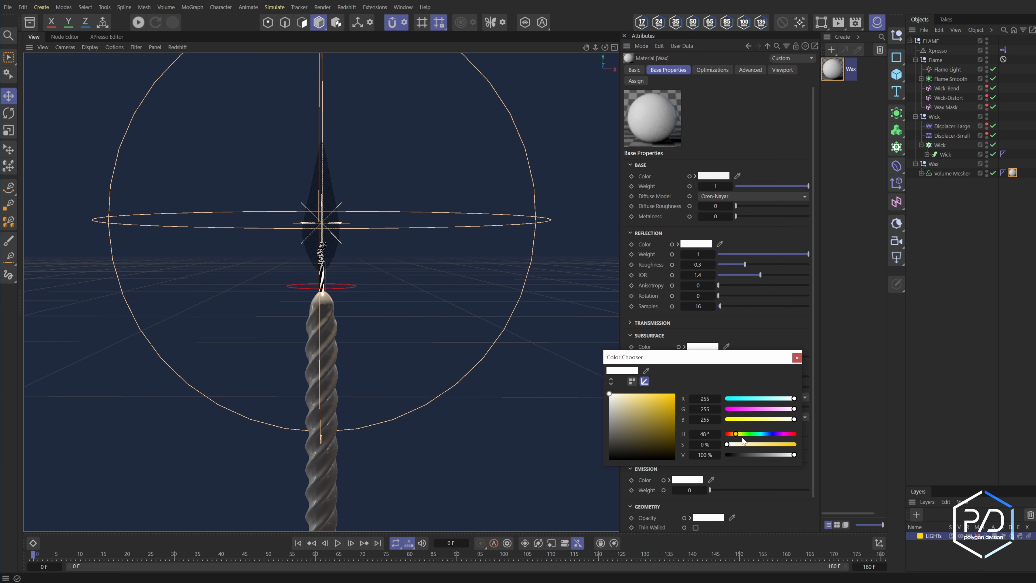
left_click(745, 444)
left_click_drag(745, 446, 740, 445)
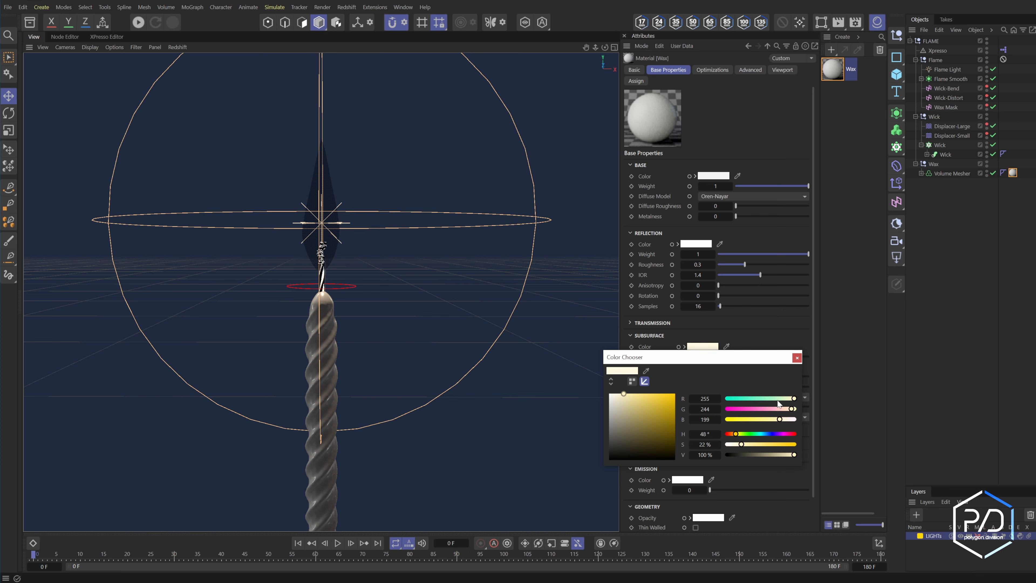
left_click(702, 347)
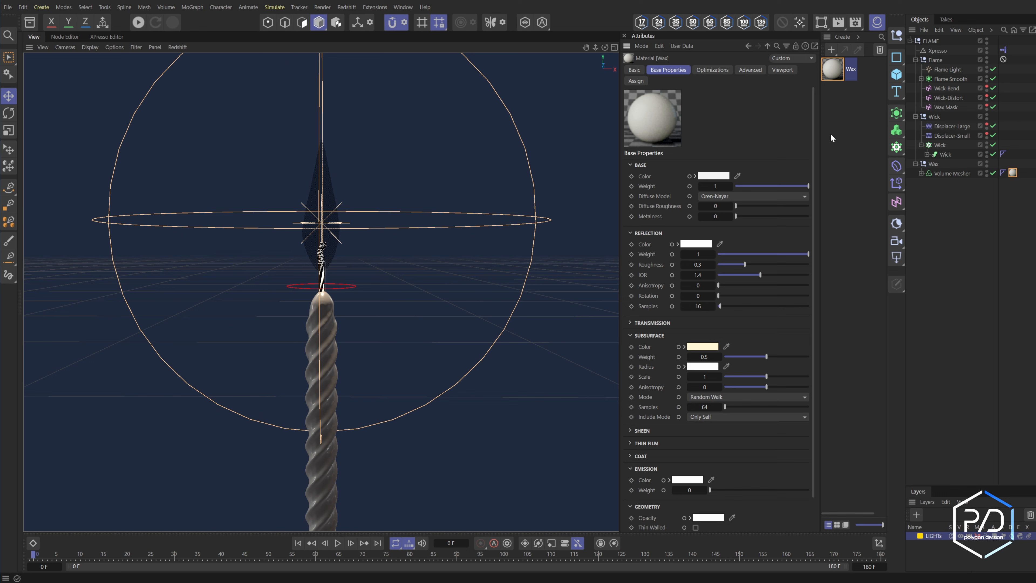
- Create another material named Wick and apply it to the Wick cloner
double_click(831, 138)
double_click(848, 69)
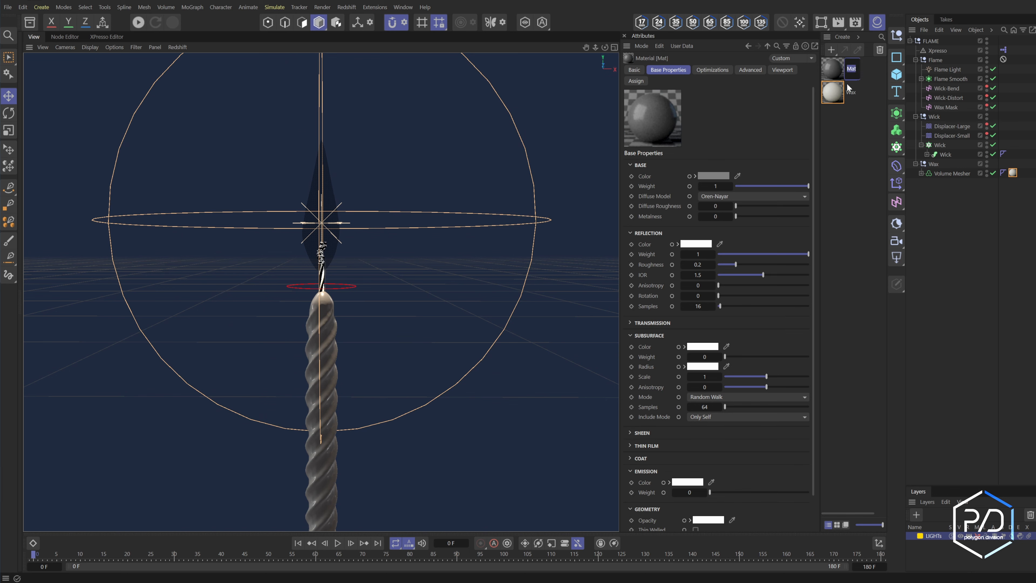
type("Wick")
key("Return")
left_click_drag(834, 72, 937, 147)
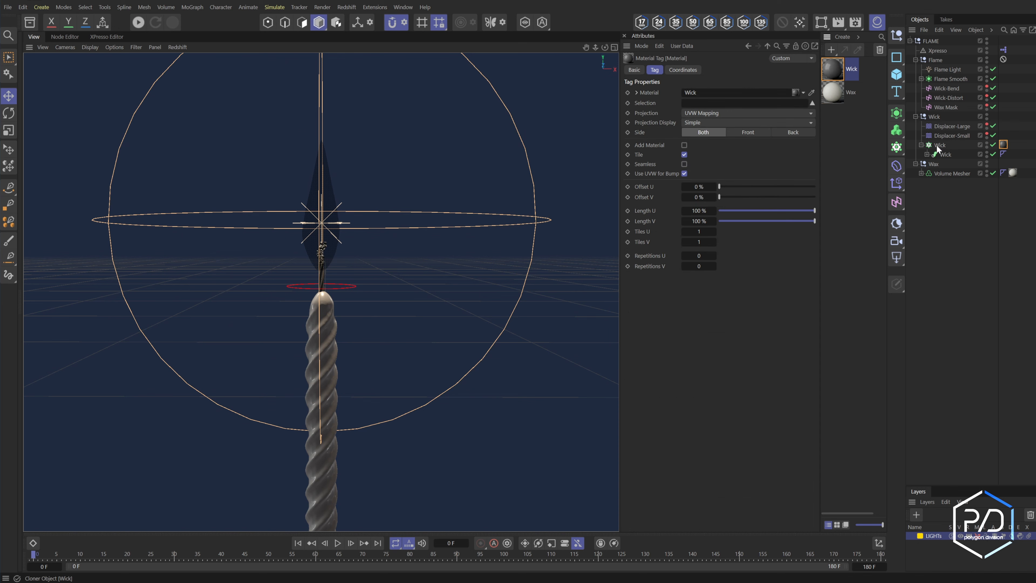
- Set the Wick material's reflection roughness to 0.41 and its base color to near white, V about 97%
left_click(837, 69)
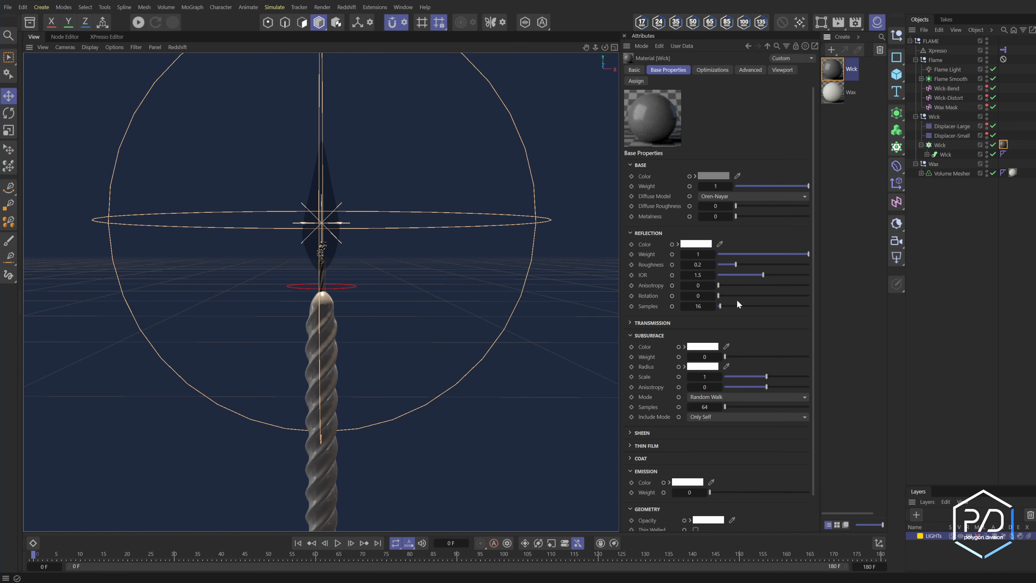
left_click_drag(736, 264, 808, 285)
left_click(712, 176)
left_click(702, 288)
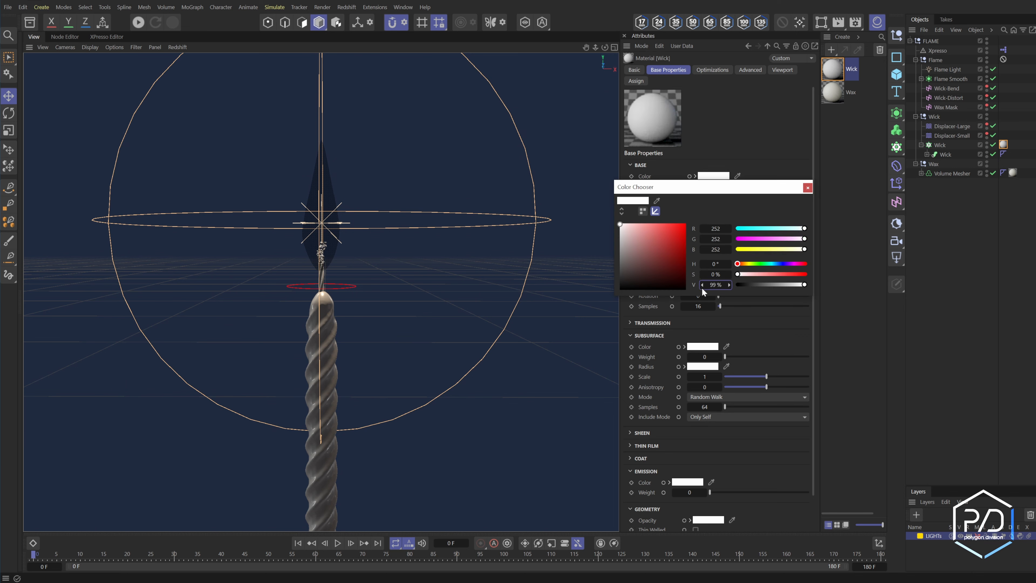
left_click(702, 288)
left_click(702, 288)
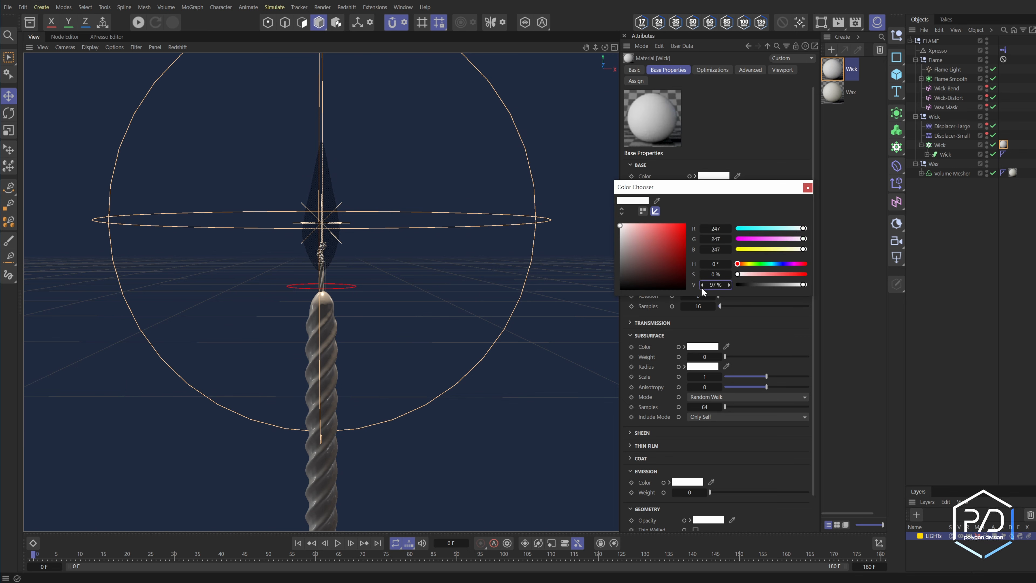
- Set the Wick material's subsurface weight to 0.2 and collapse the Wick and Wax groups
left_click(737, 355)
key("BackSpace")
type("0.2")
key("Return")
left_click(916, 116)
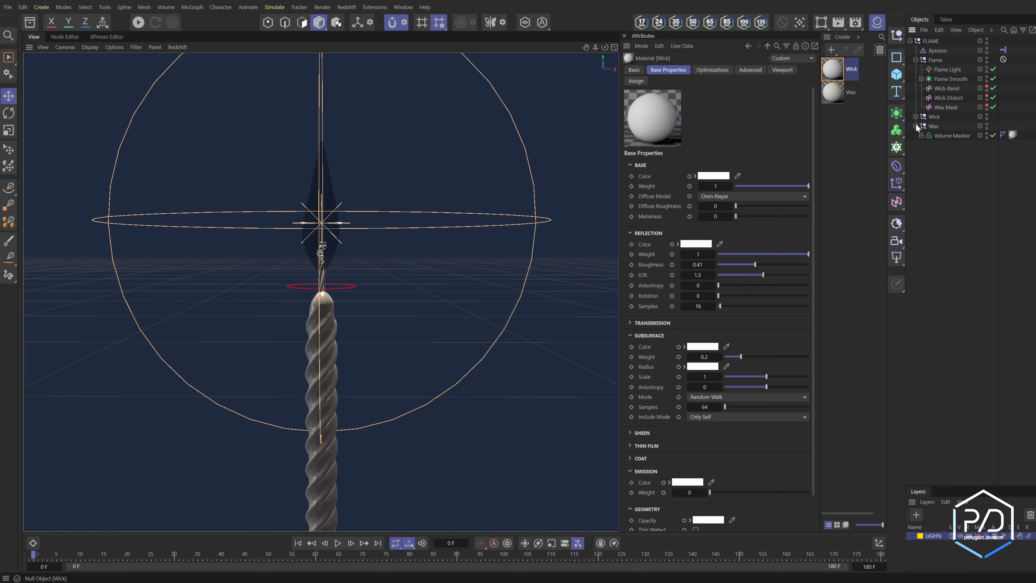
left_click(915, 126)
- Create a Redshift Incandescent material named Flame and apply it to the Flame Smooth object
left_click(833, 201)
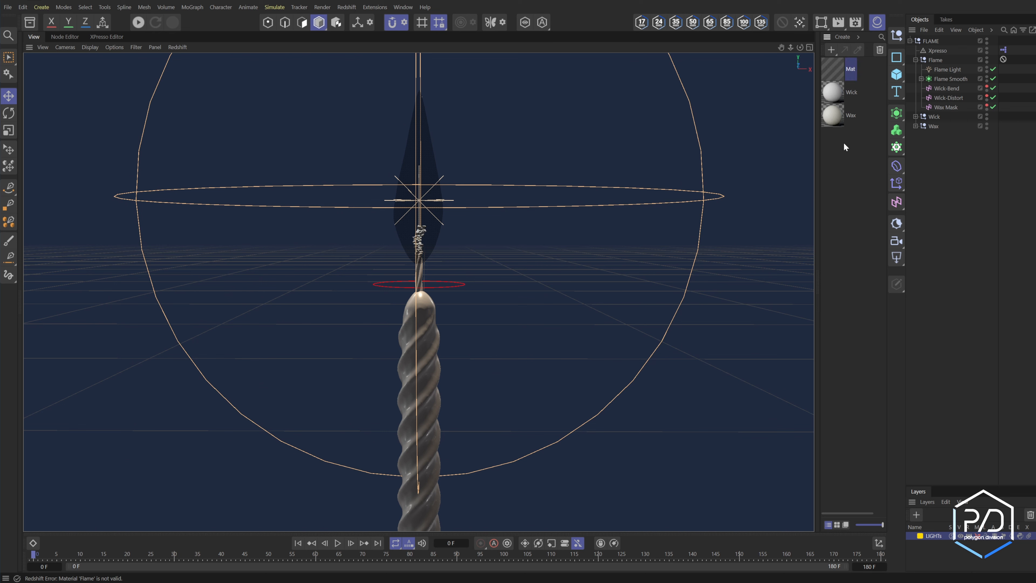
left_click(831, 50)
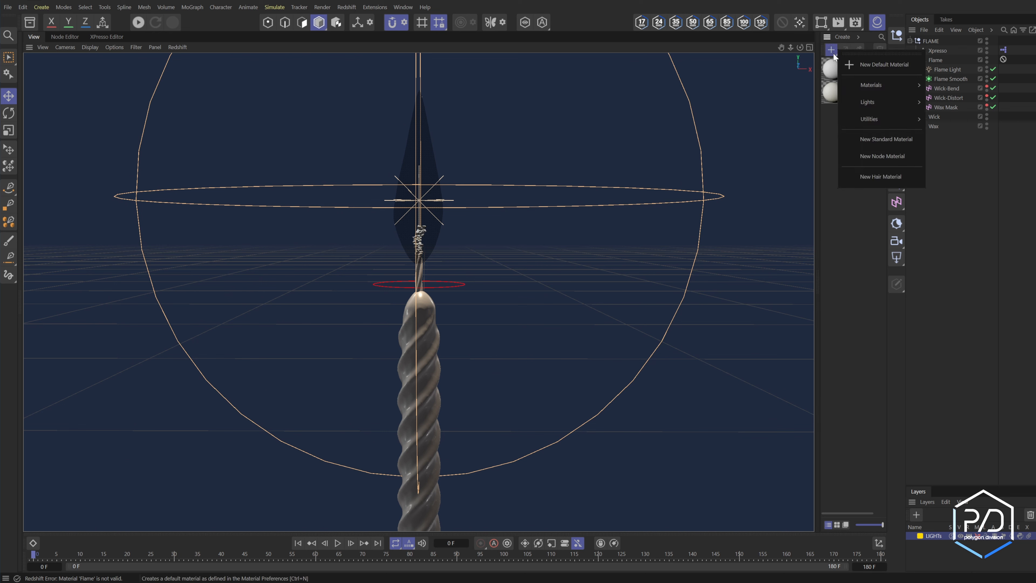
mouse_move(875, 84)
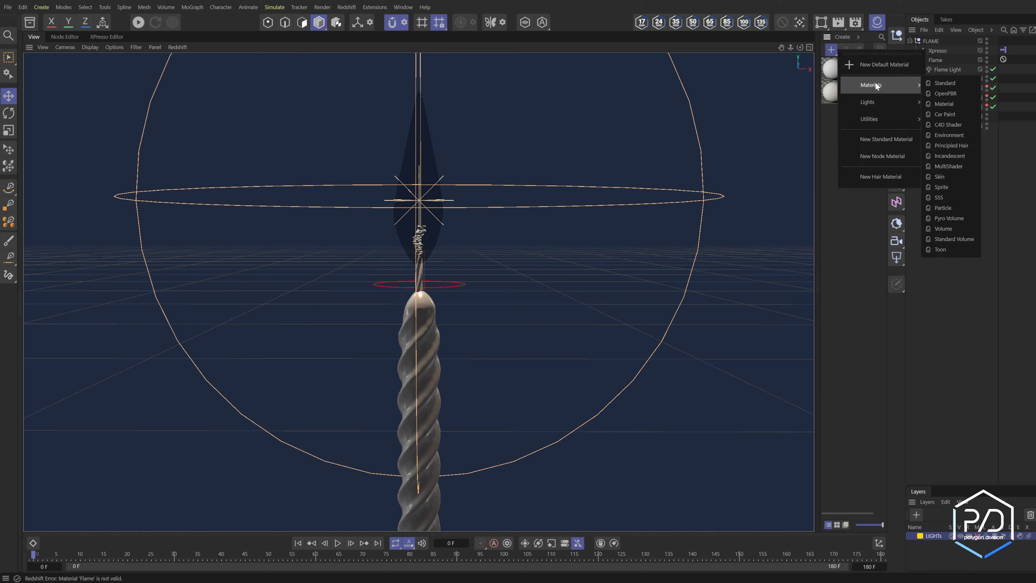
left_click(946, 153)
double_click(864, 69)
type("Flame")
key("Return")
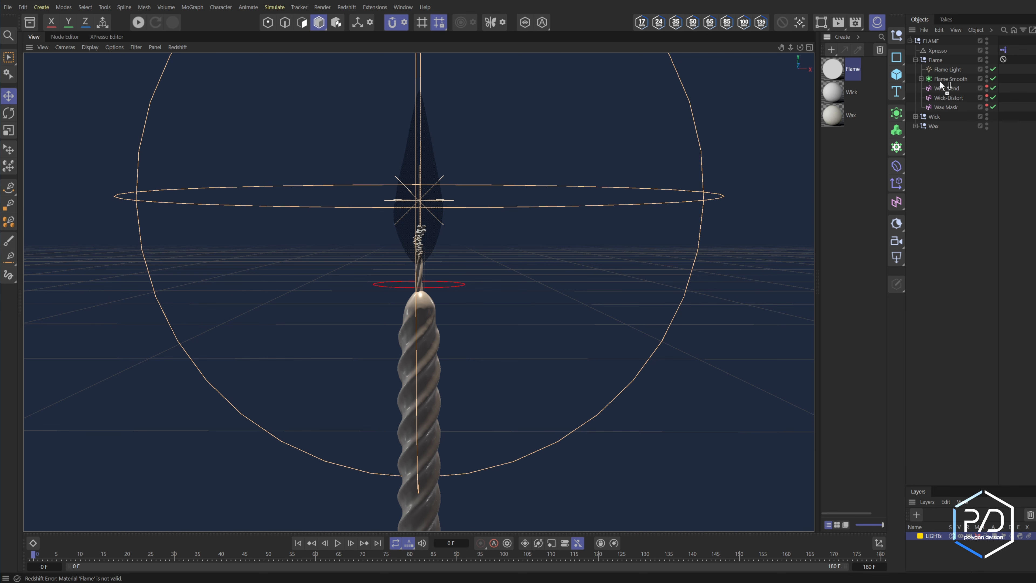
left_click_drag(952, 80, 955, 79)
- In the Flame material's node graph, add a Color Layer node and connect it to the RS Incandescent node's illumination color
double_click(832, 68)
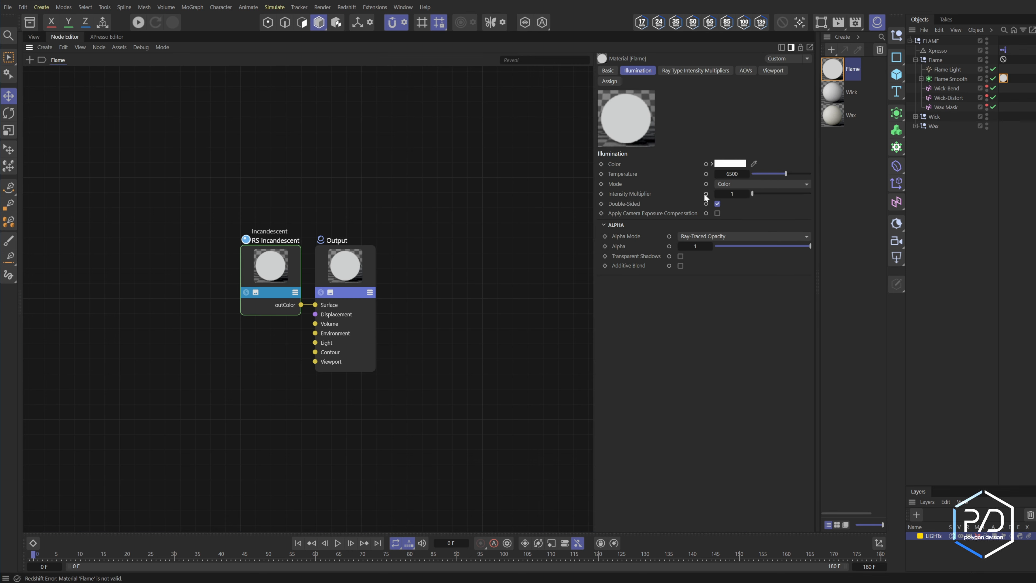
left_click(405, 303)
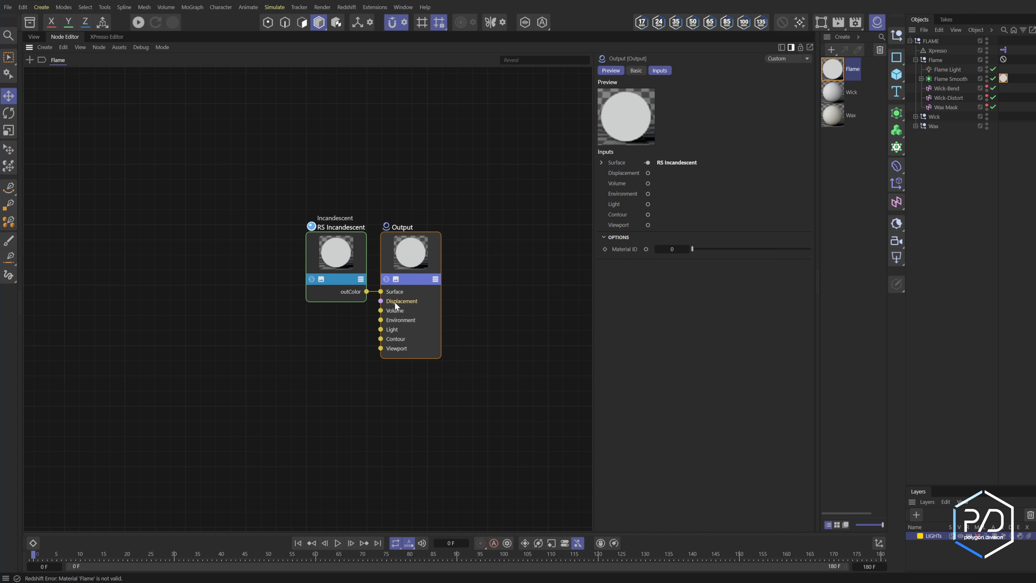
left_click(395, 302)
left_click(337, 284)
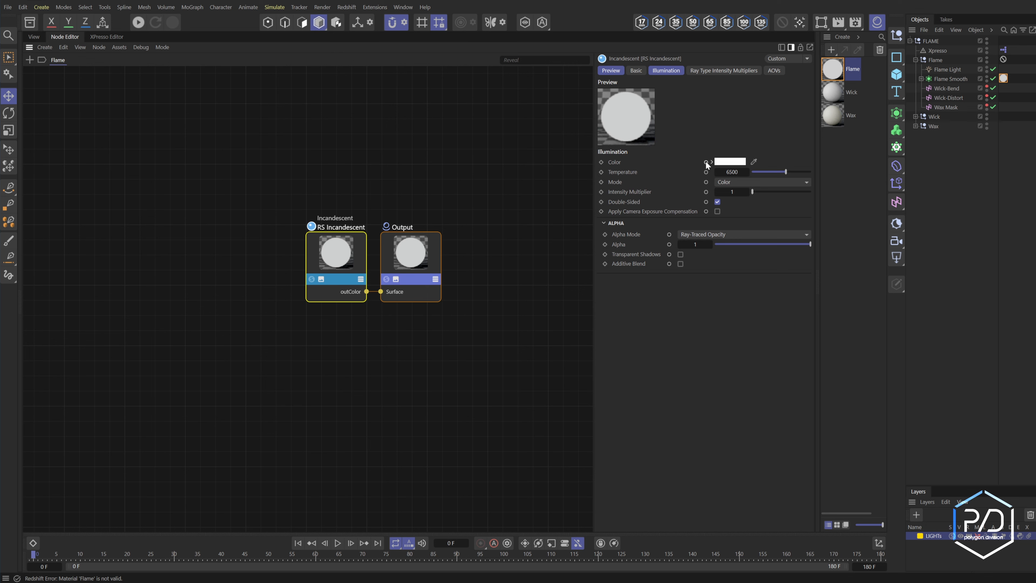
double_click(274, 296)
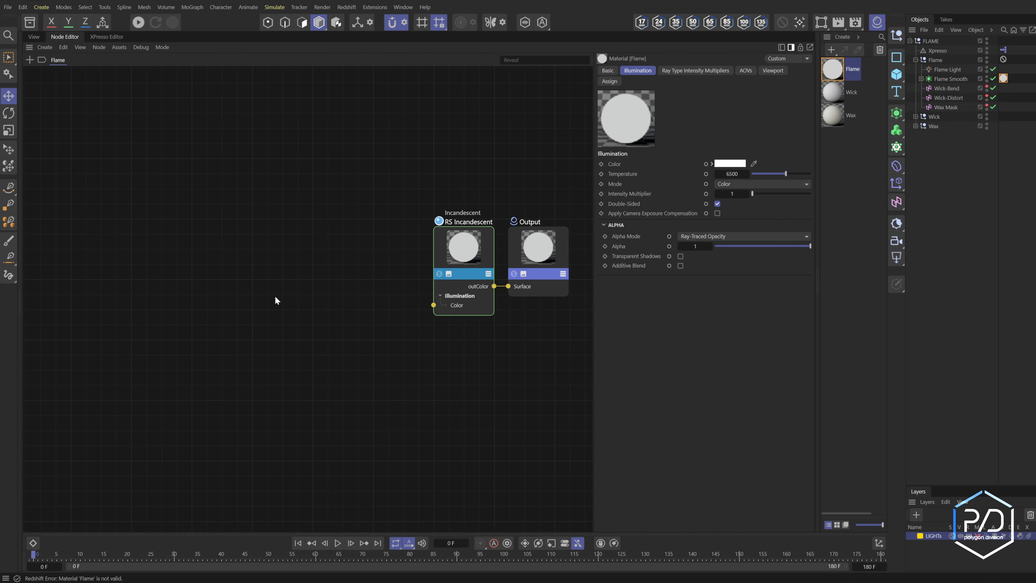
left_click_drag(305, 310, 433, 305)
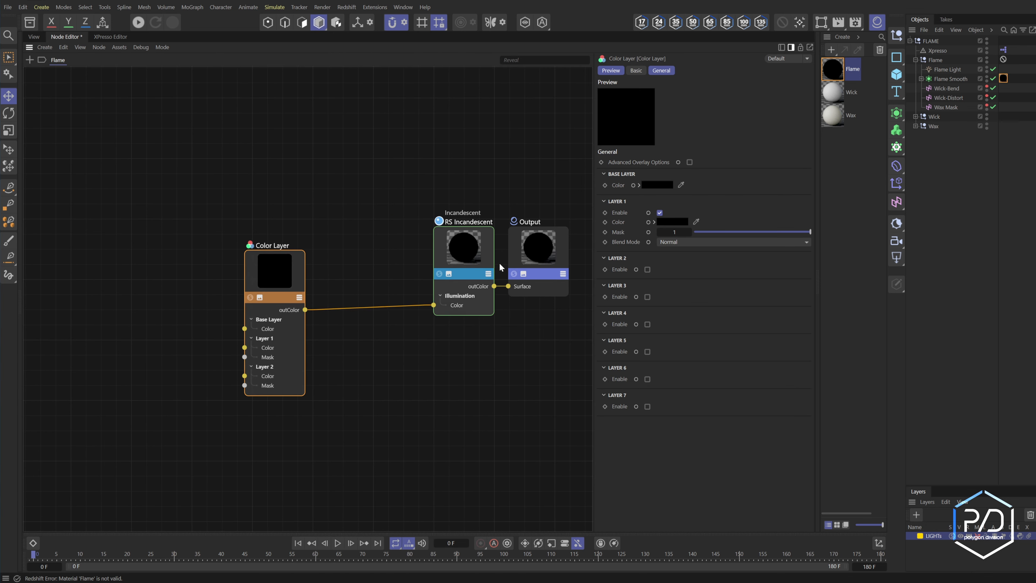
- Place the Color Layer node closer to RS Incandescent and hide the previews of the Color Layer, RS Incandescent and Output nodes
left_click(618, 175)
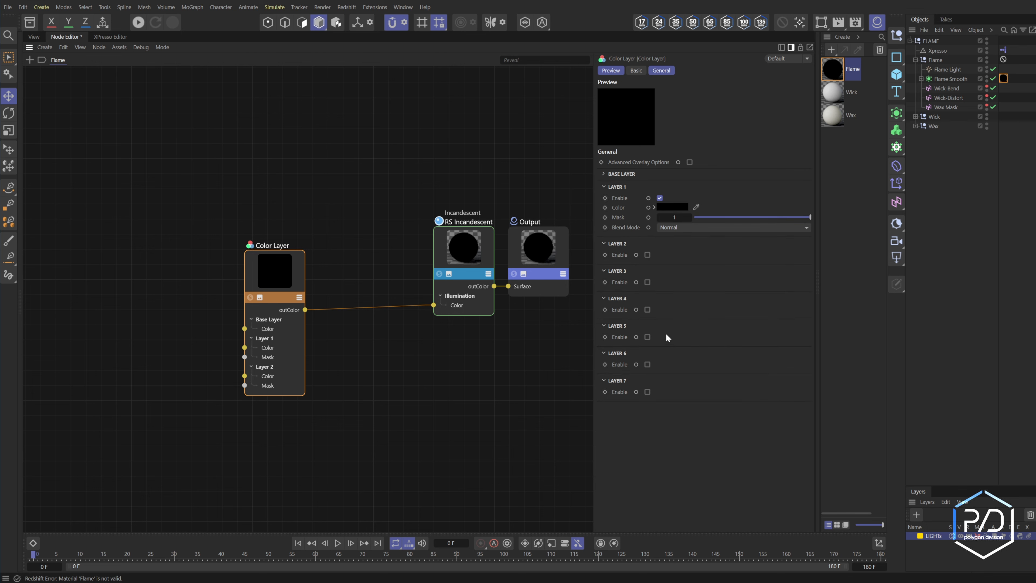
left_click_drag(281, 297, 349, 284)
left_click(327, 285)
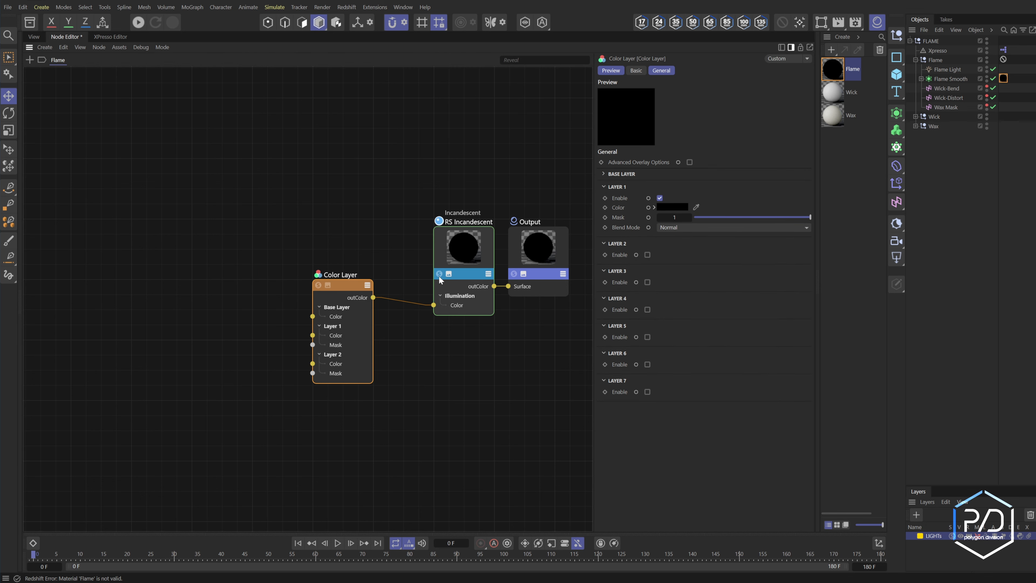
left_click(449, 273)
left_click(524, 275)
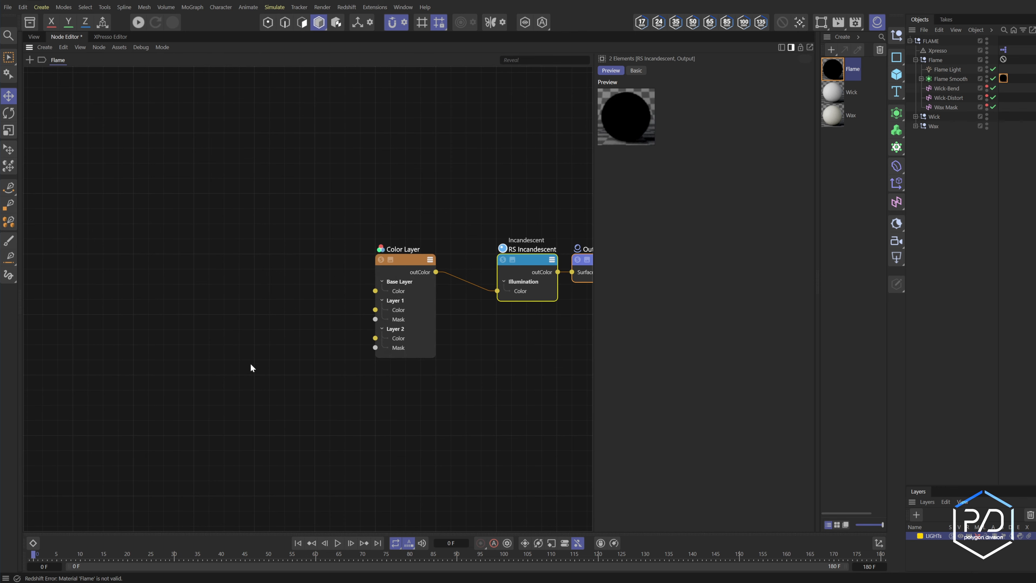
- Add a Ramp node named Base above the Color Layer and connect it to the Layer 1 color
double_click(256, 321)
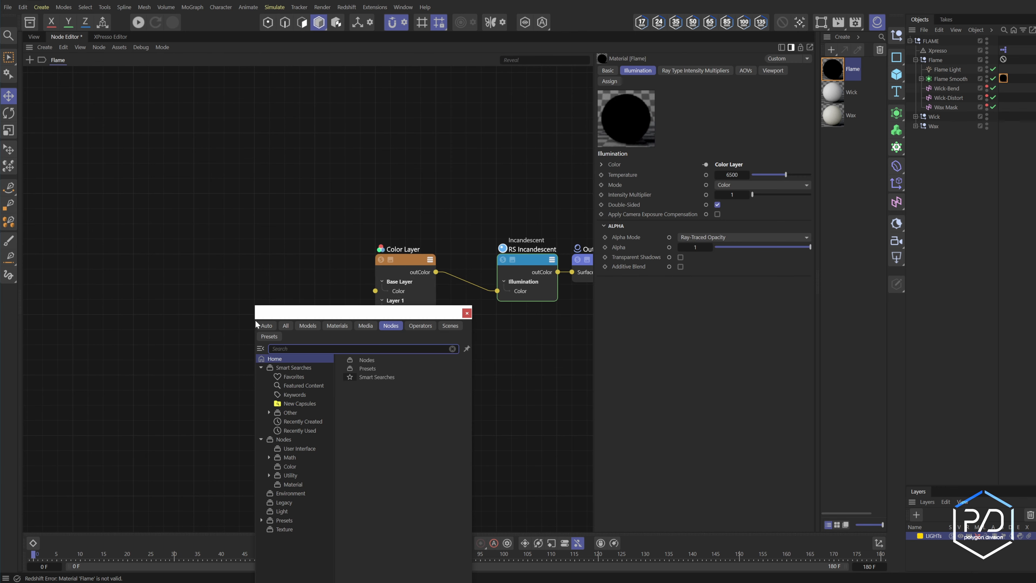
type("ramp")
key("Return")
left_click_drag(285, 334, 375, 310)
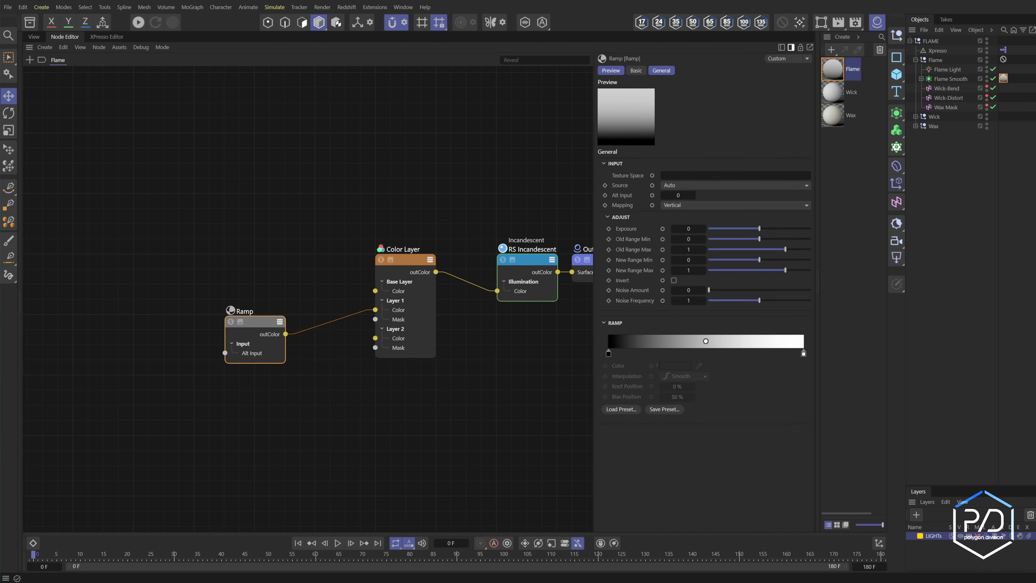
left_click_drag(255, 333, 285, 148)
double_click(280, 127)
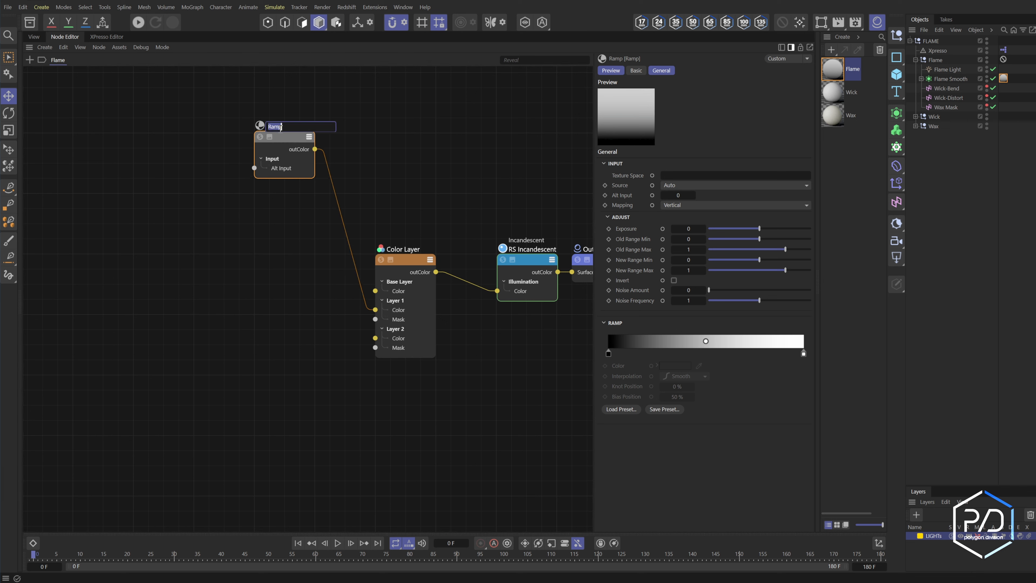
type("Base")
key("Return")
- Move the Base ramp's black knot just past the middle and color its end knot pale yellow, H 52°, S about 28%, V 100%
left_click_drag(608, 358, 714, 358)
double_click(803, 352)
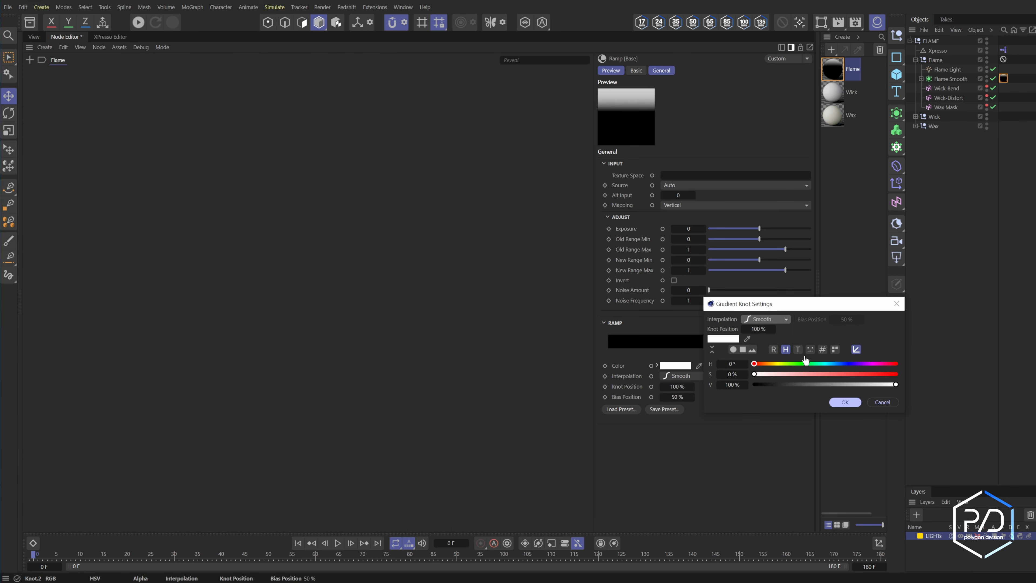
left_click_drag(779, 363, 774, 364)
left_click(785, 373)
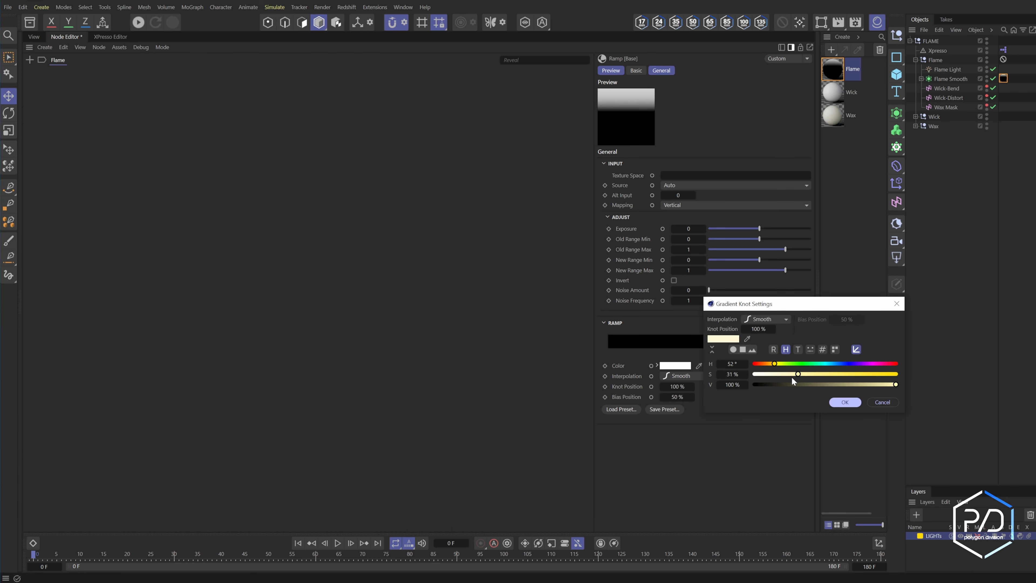
key("Return")
- Add a knot at about 76% of the Base ramp and color it golden with H 41°, S 87%, V 81%
left_click(756, 353)
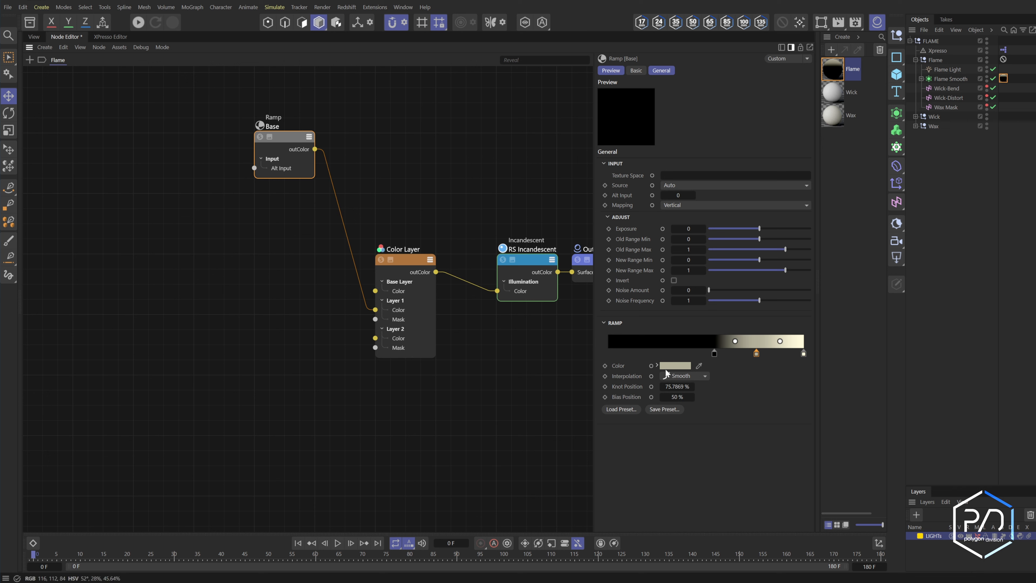
left_click(666, 366)
left_click_drag(719, 390, 717, 390)
left_click_drag(753, 401, 793, 400)
left_click_drag(751, 411, 787, 413)
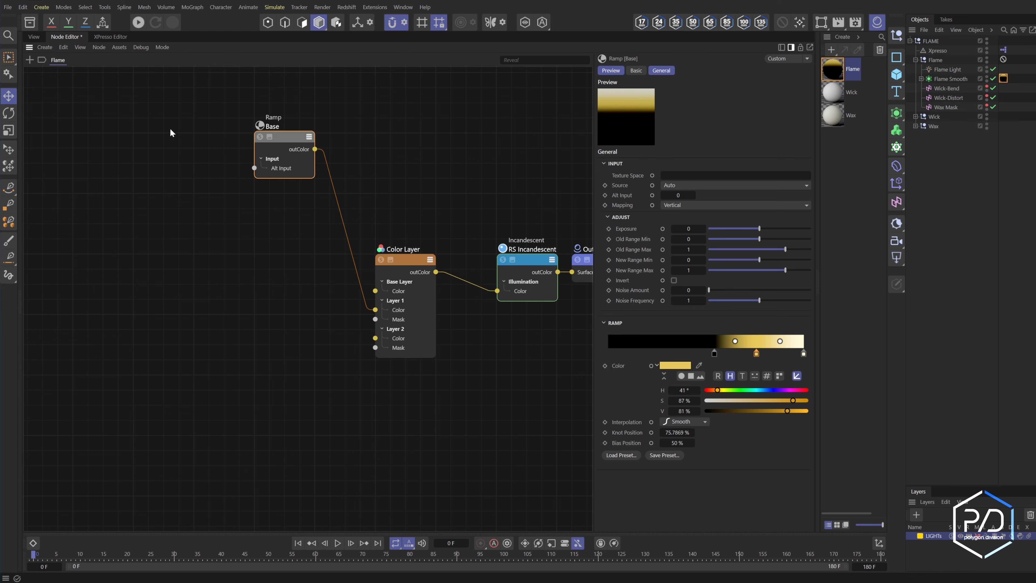
- Preview the flame's gradient in the viewport render and return to the material's node graph with rendering stopped
left_click(42, 36)
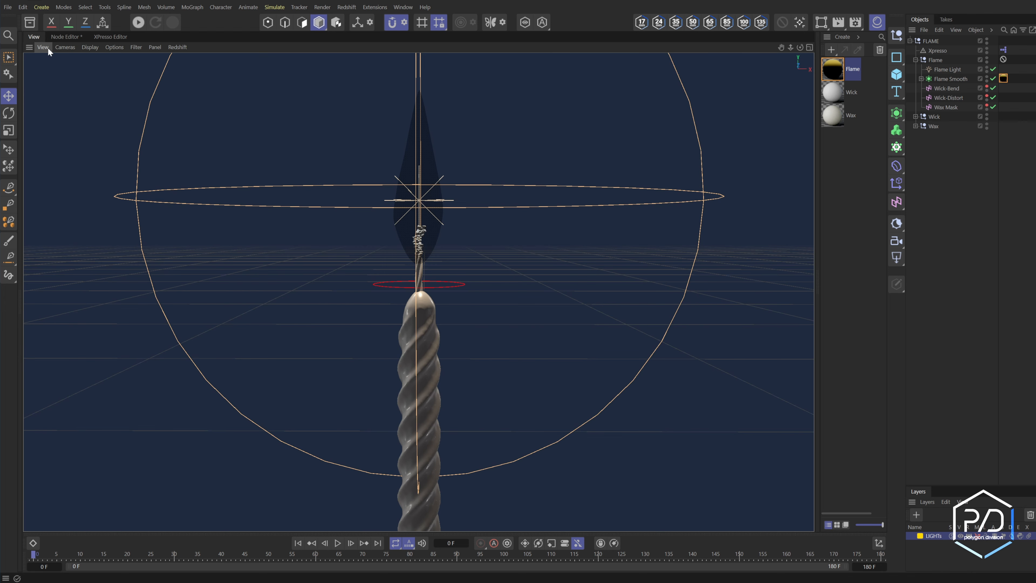
key("ctrl+r")
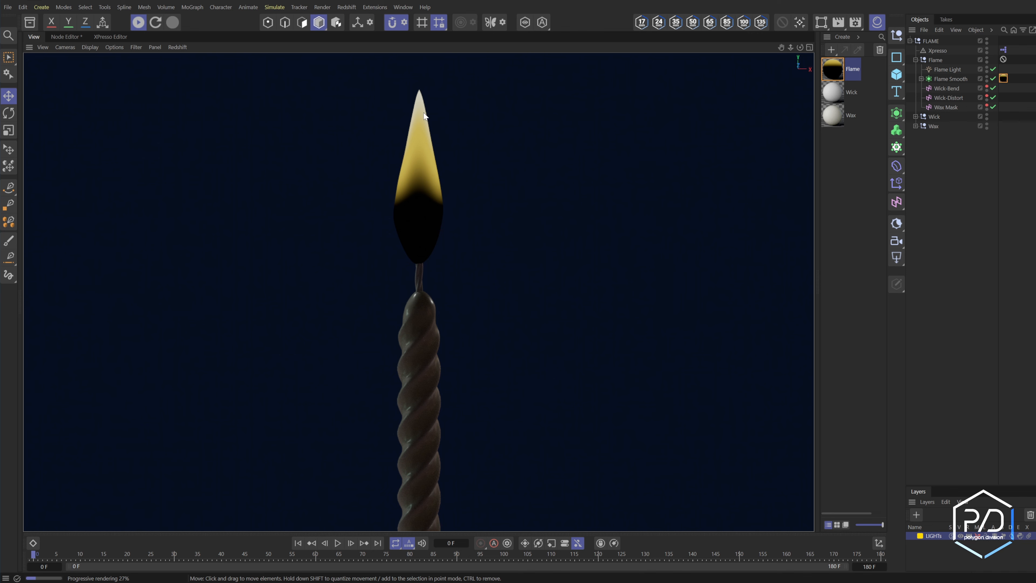
left_click(67, 37)
left_click(134, 24)
- Add a Fresnel node named Mask below the Base ramp and connect it to the Color Layer's Layer 1 mask
double_click(250, 240)
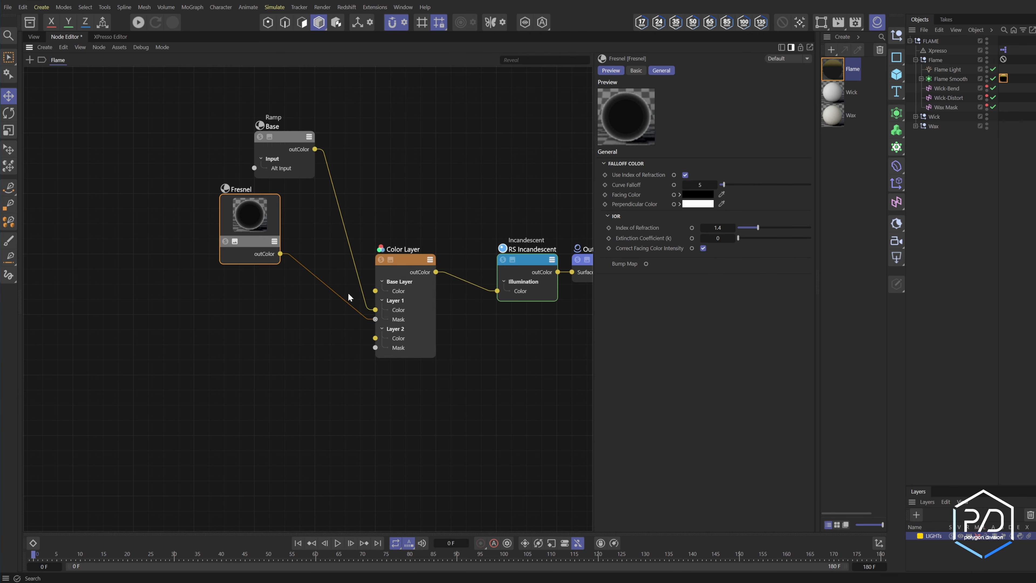
double_click(246, 189)
type("Mask")
key("Return")
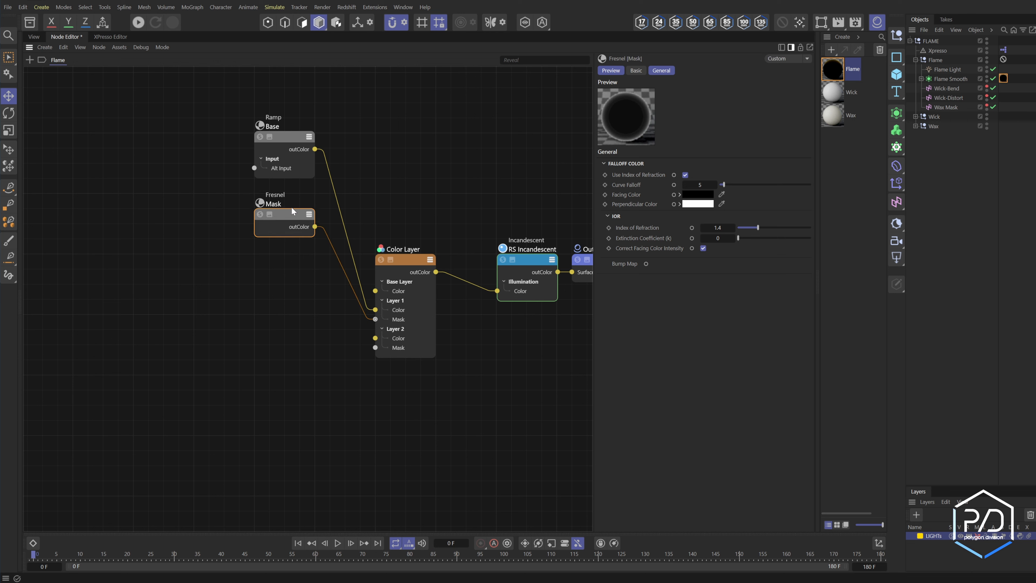
left_click_drag(291, 206, 290, 201)
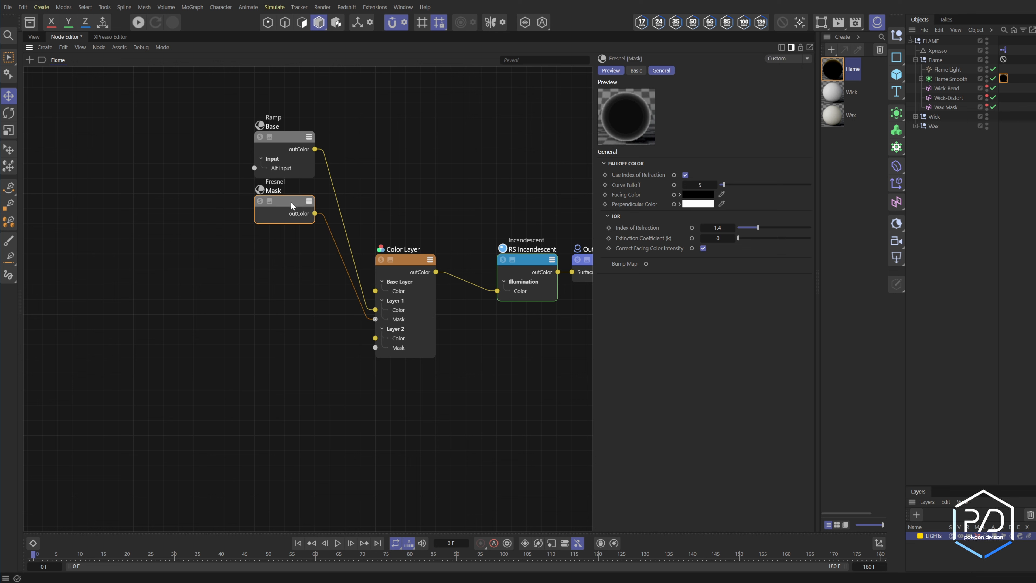
- Give the Mask Fresnel node a dark green node color with hue 109° and reduced brightness
left_click(635, 70)
left_click(660, 111)
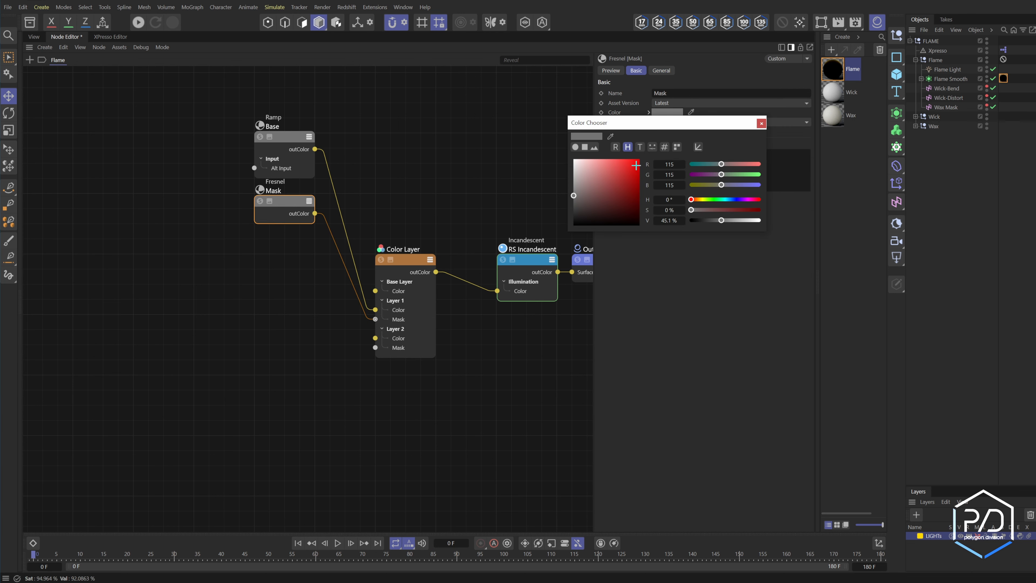
left_click(712, 201)
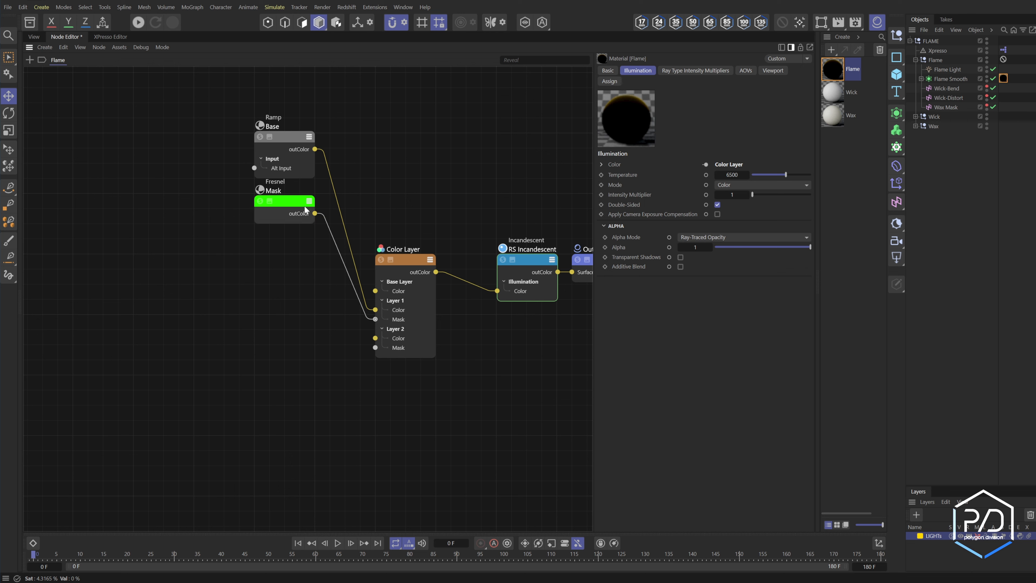
left_click(299, 206)
left_click(663, 114)
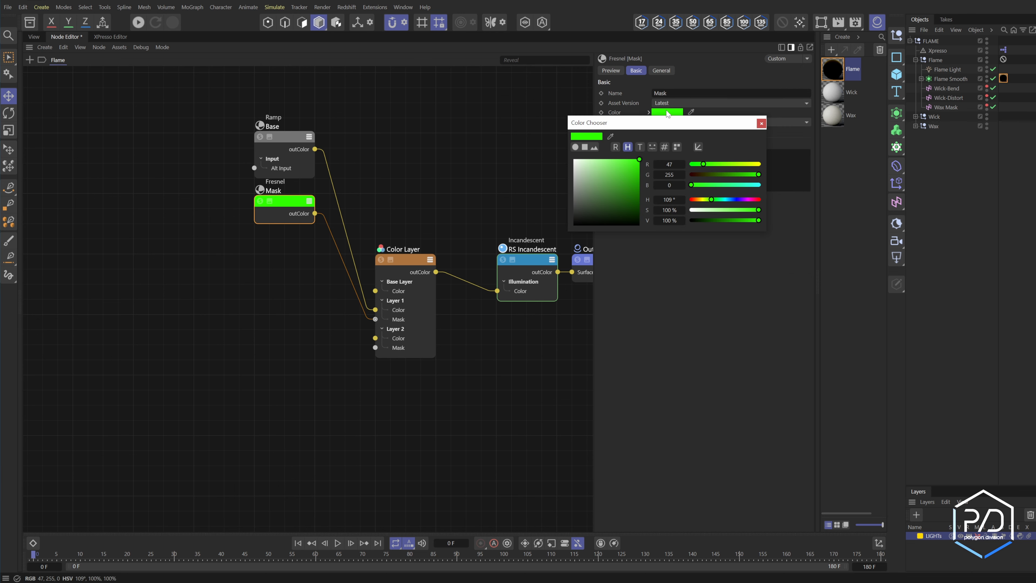
left_click(718, 221)
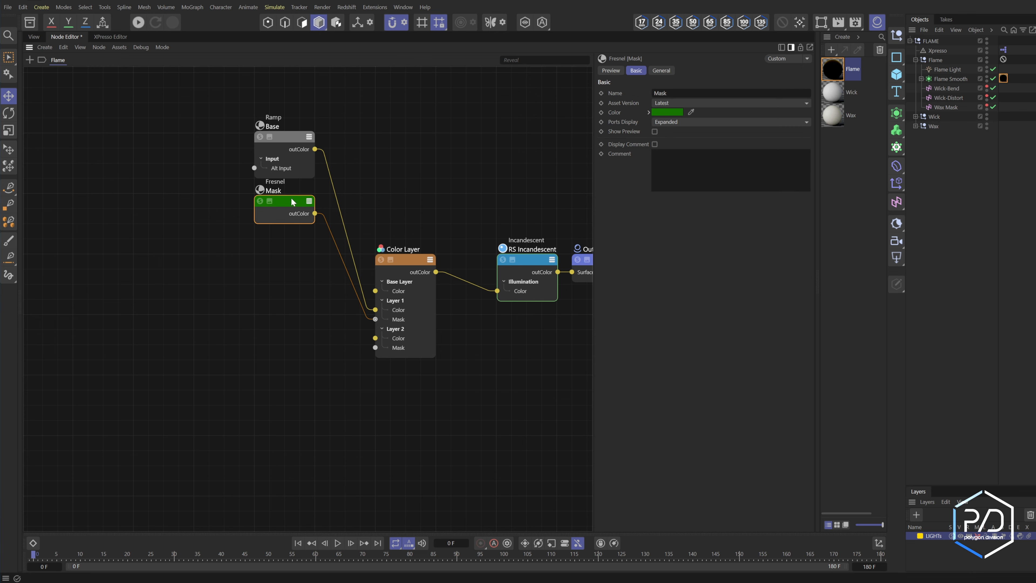
- Disable Use Index of Refraction on the Mask Fresnel and preview the masked flame in the viewport render
left_click(661, 71)
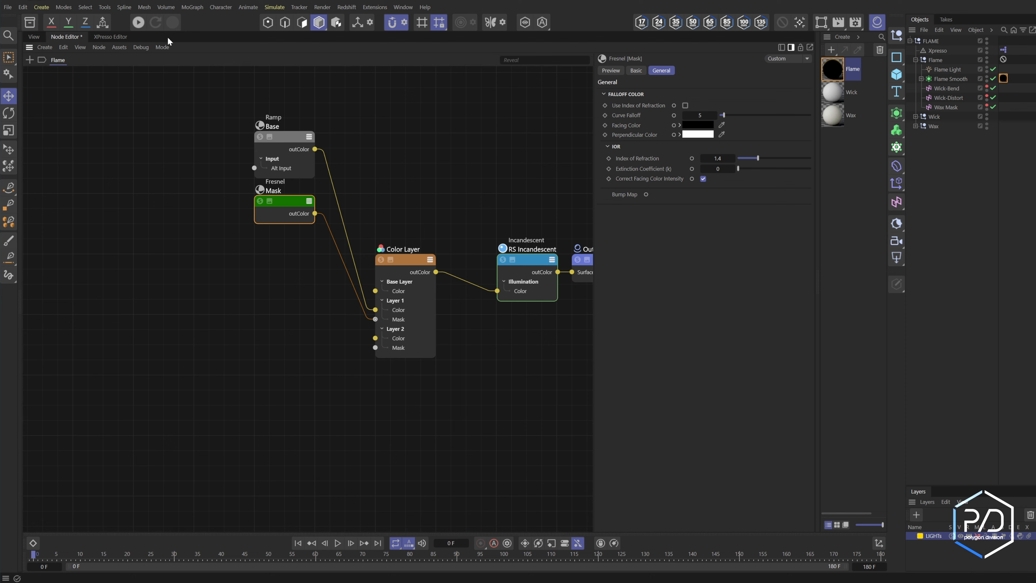
left_click(34, 36)
left_click(139, 23)
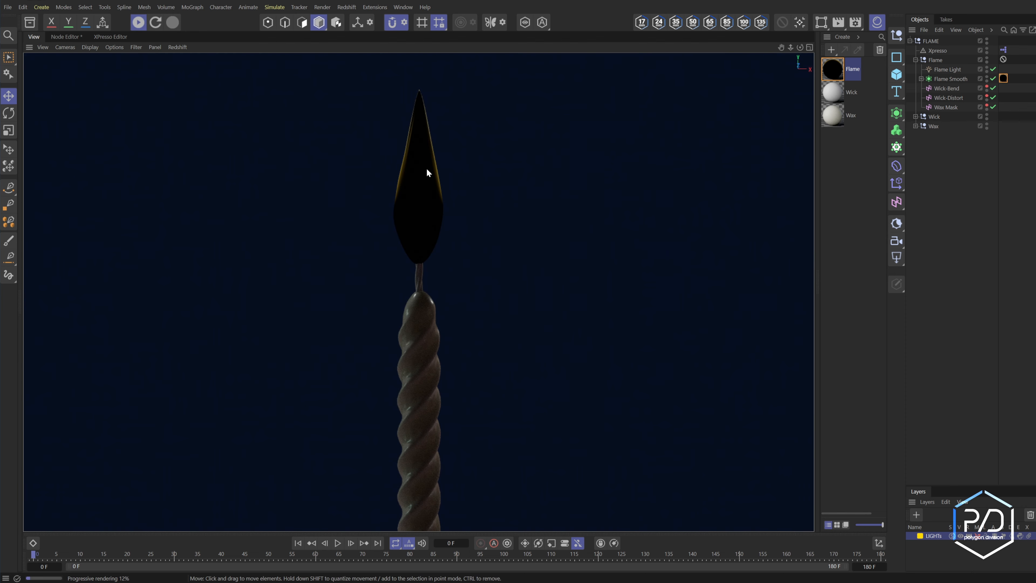
left_click(66, 37)
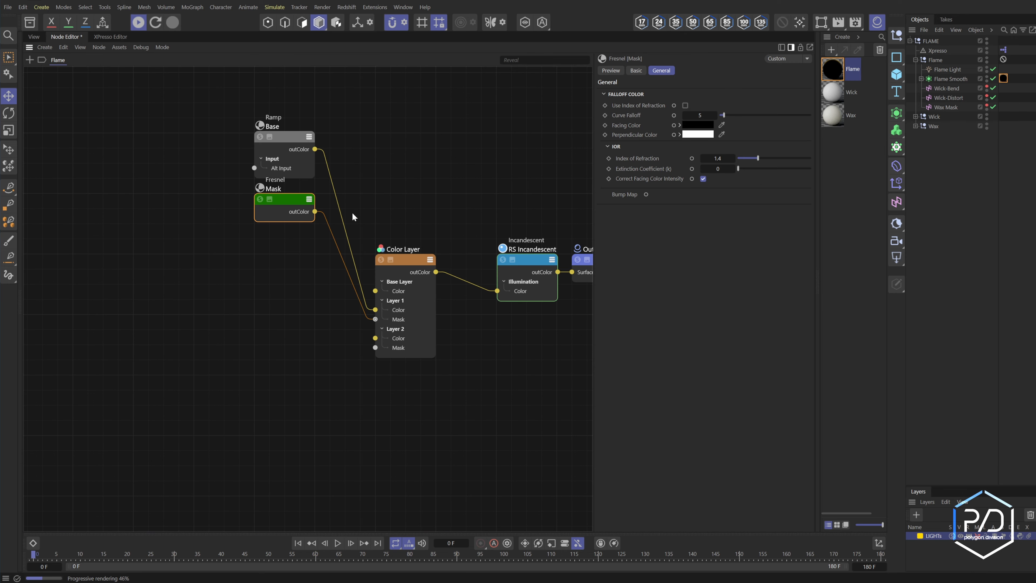
- Insert a Ramp node named Remap between the Mask Fresnel and the Color Layer's Layer 1 mask
left_click_drag(279, 202, 164, 256)
double_click(258, 262)
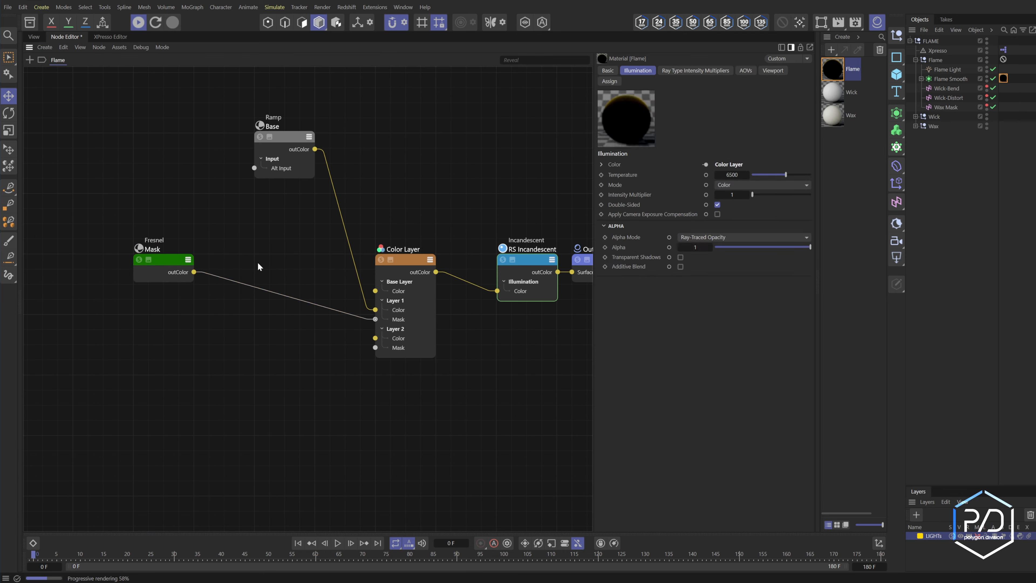
type("ramp")
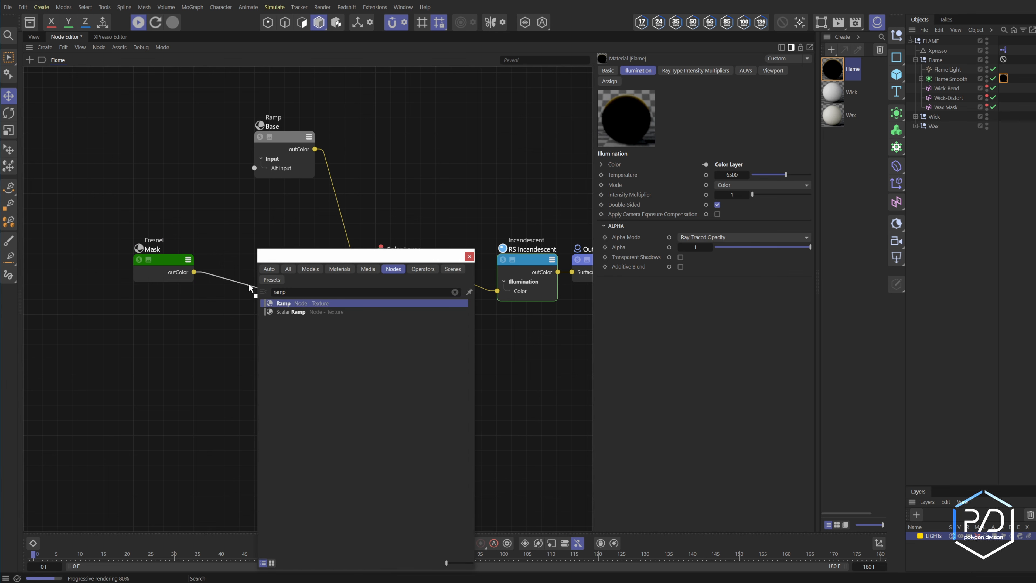
key("Return")
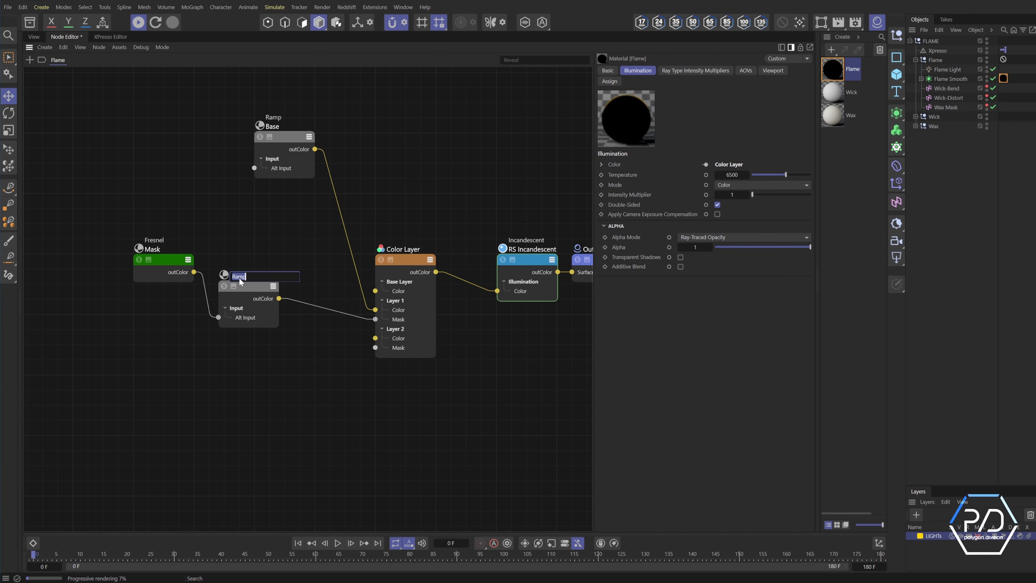
double_click(240, 277)
type("Remap")
key("Return")
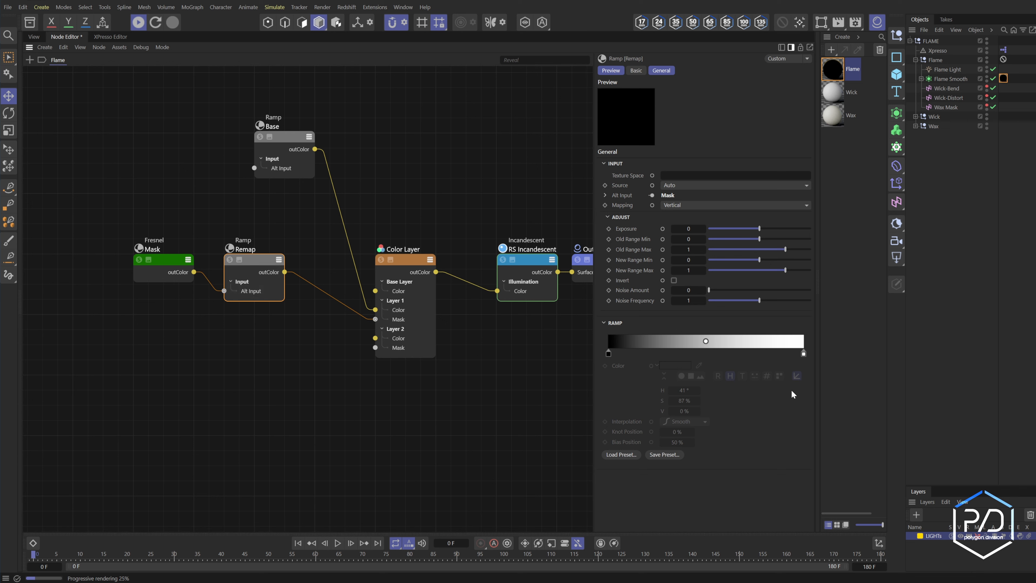
- Invert the Remap ramp's gradient and check the flame in the viewport render
right_click(750, 343)
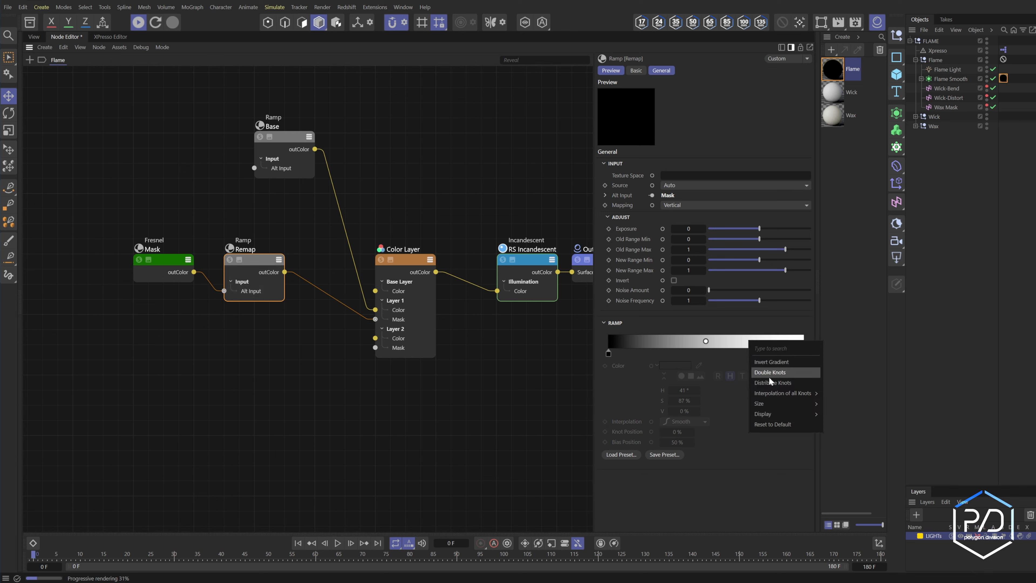
left_click(769, 363)
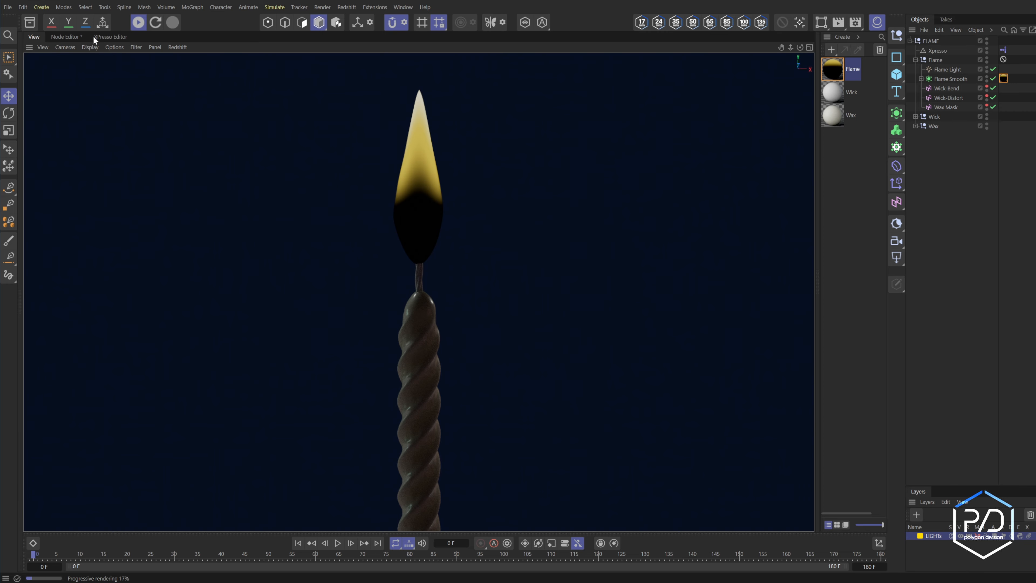
left_click(68, 37)
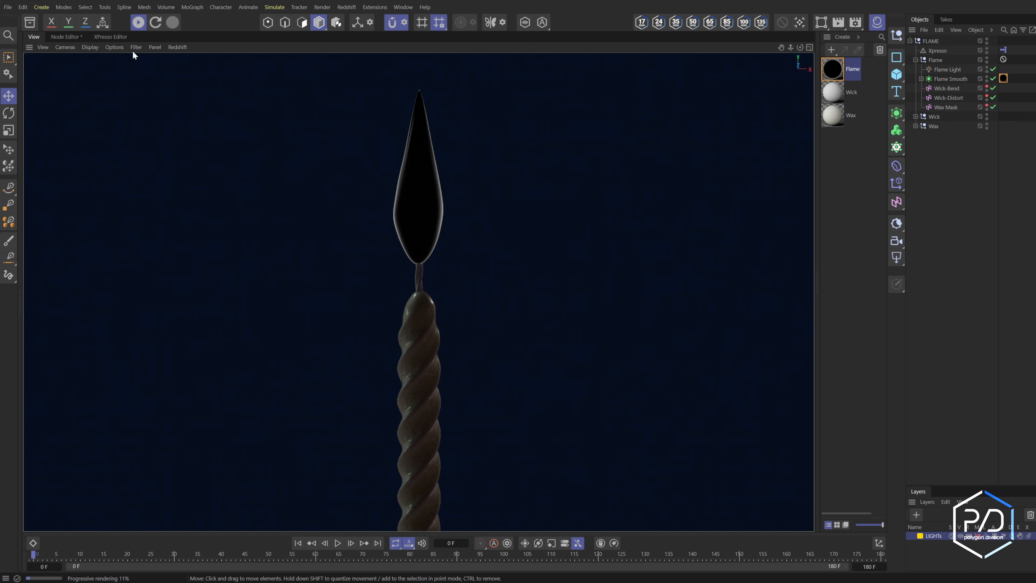
- Preview the soloed Mask Fresnel on the flame and edit its Curve Falloff
left_click(61, 39)
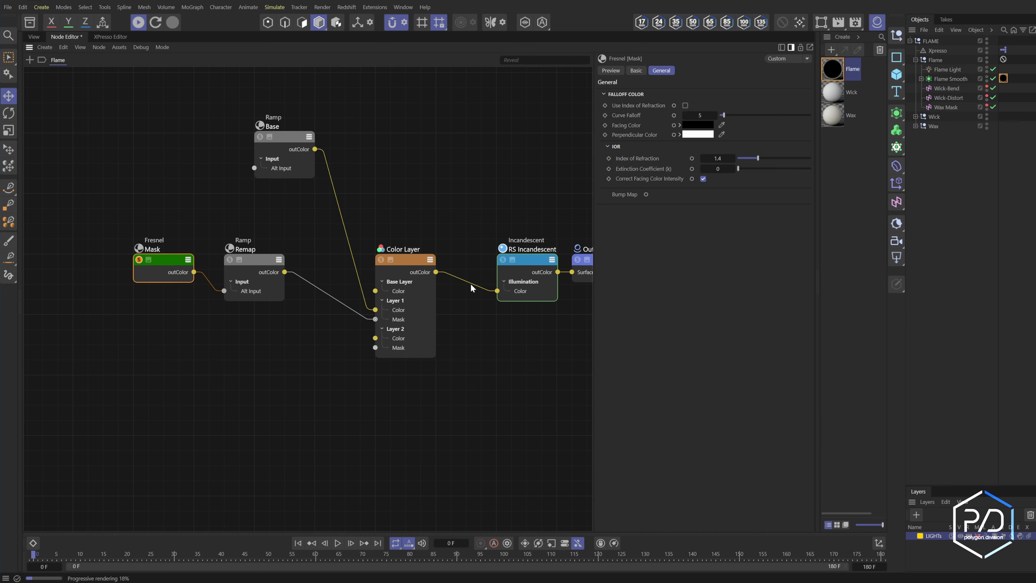
left_click(696, 115)
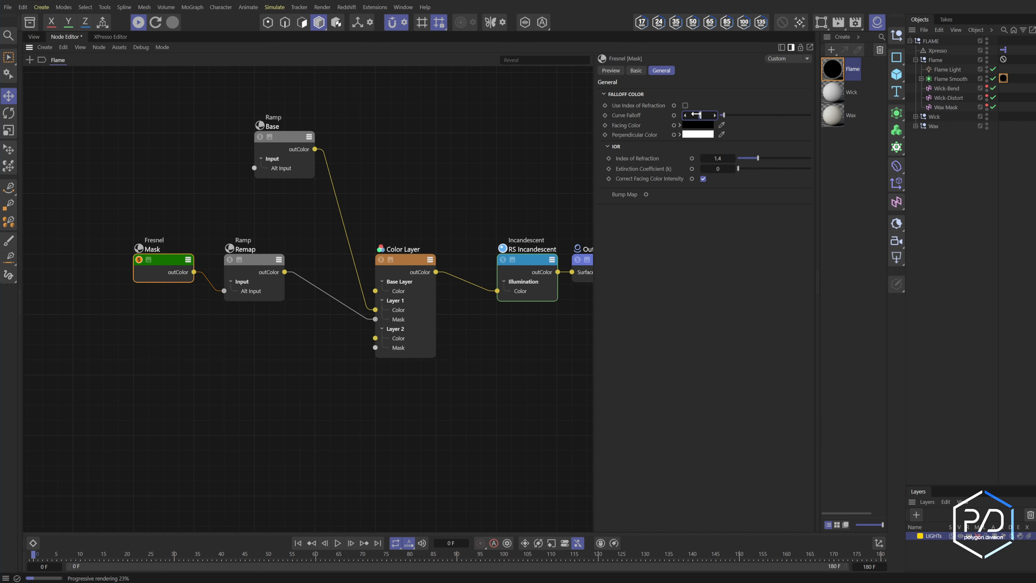
left_click(35, 37)
left_click(63, 37)
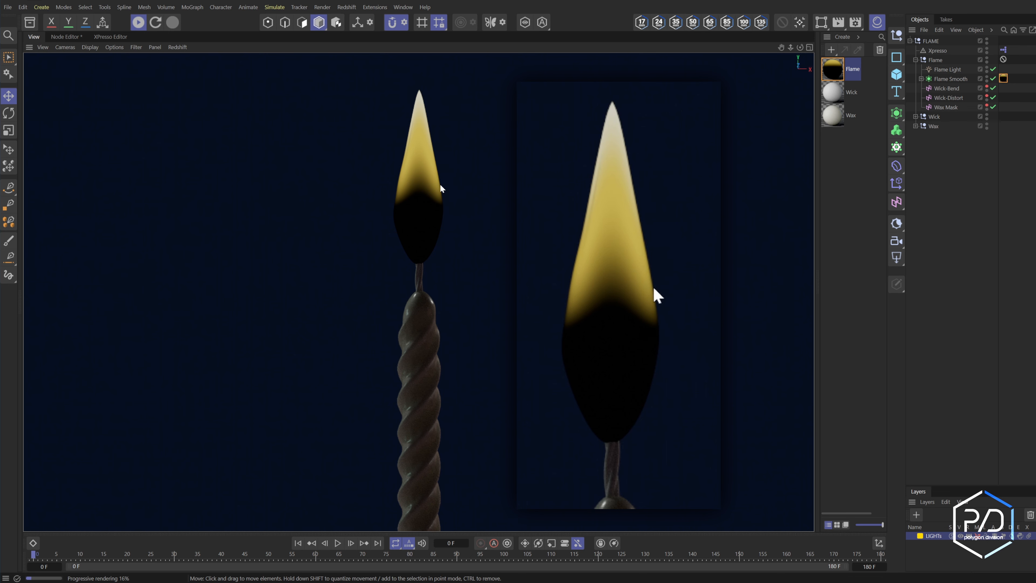
- Move the Remap ramp's black knot to about 46% and check the flame's edge in the viewport render
left_click(61, 36)
left_click_drag(803, 353, 764, 354)
left_click(34, 36)
left_click(157, 27)
left_click(62, 36)
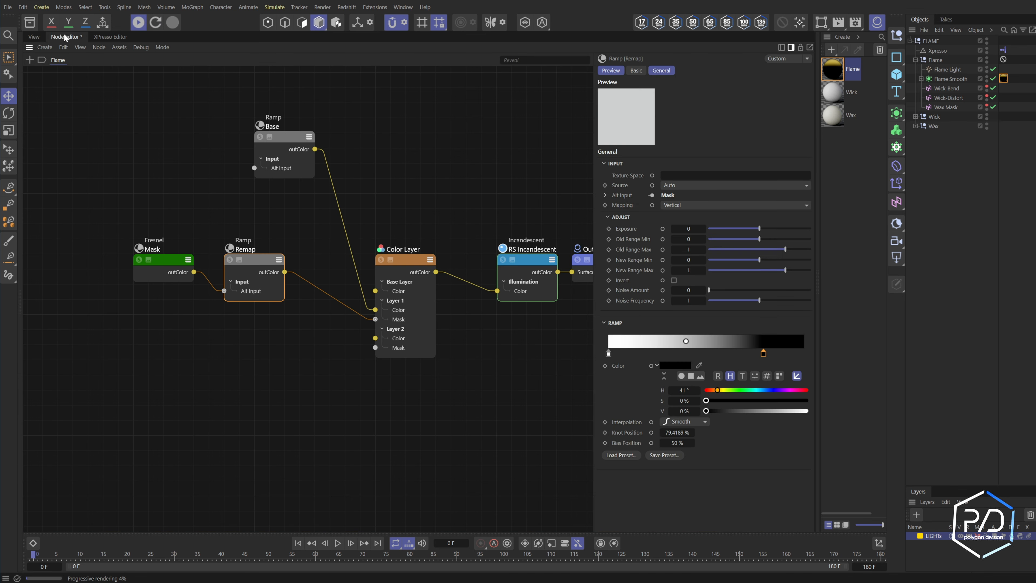
left_click_drag(765, 354, 697, 354)
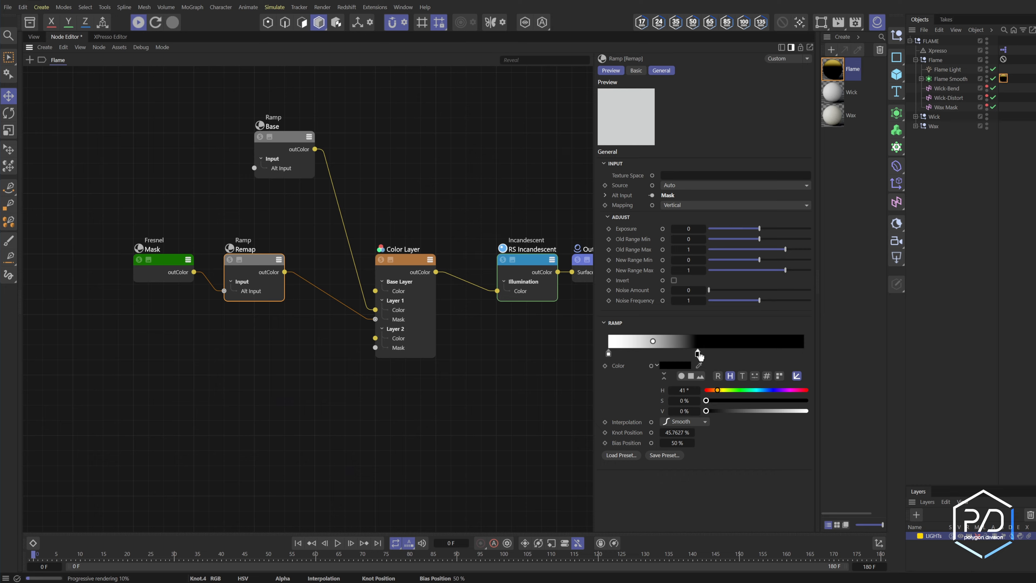
left_click(34, 37)
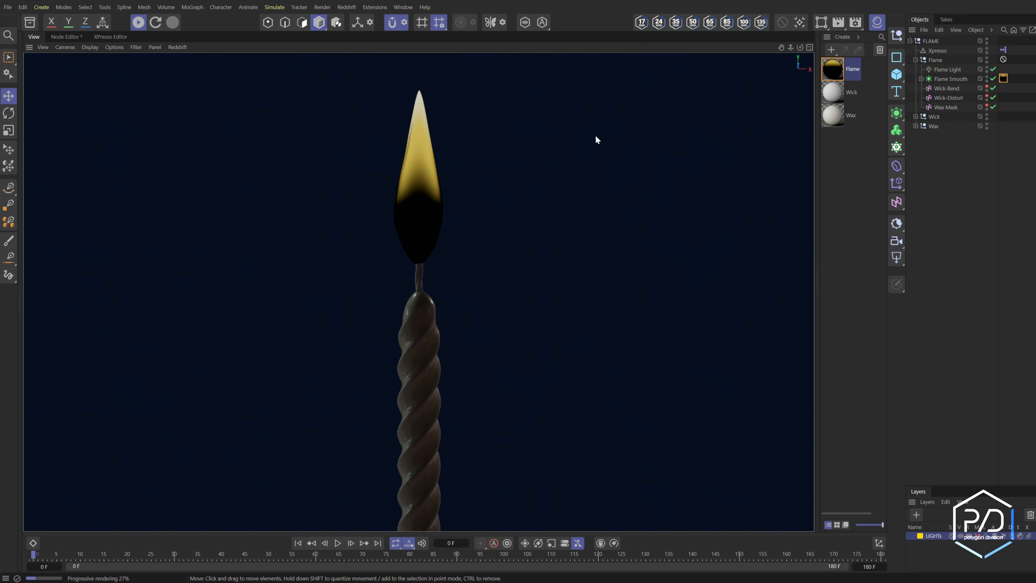
- Disable Double-Sided and enable Additive Blend on the RS Incandescent node, checking the result in the viewport render
left_click(66, 37)
left_click(525, 260)
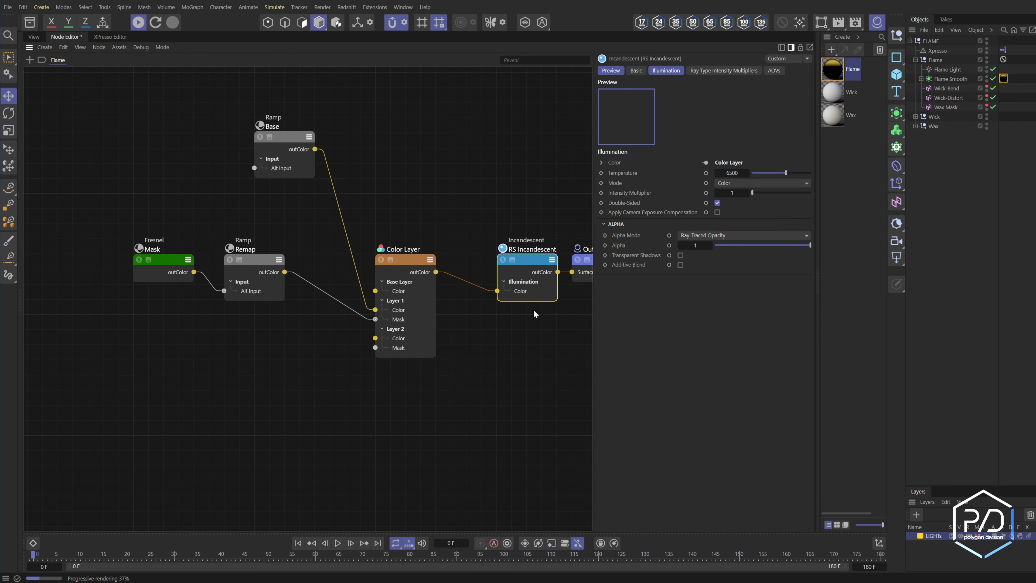
left_click(717, 203)
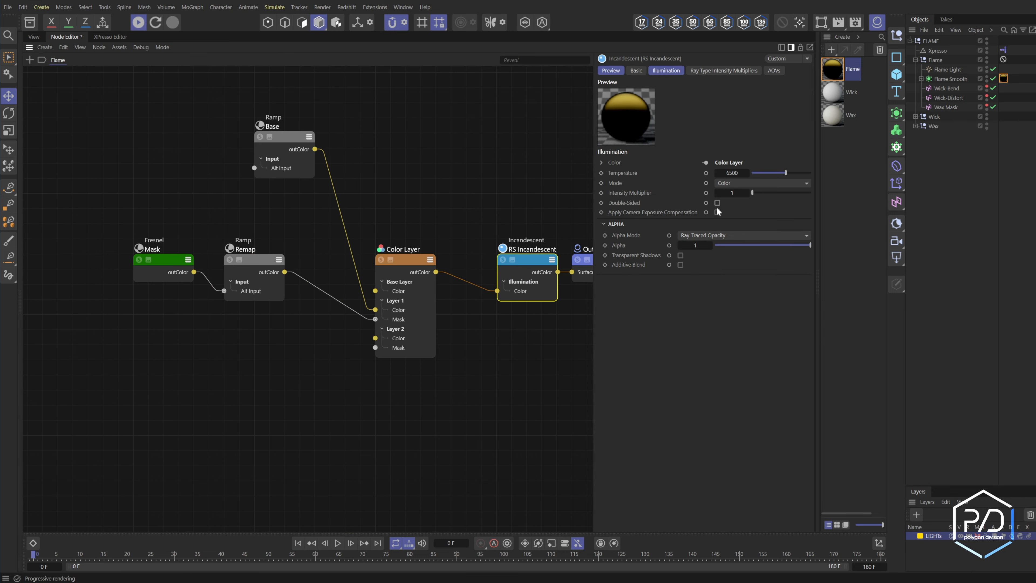
left_click(682, 265)
left_click(33, 37)
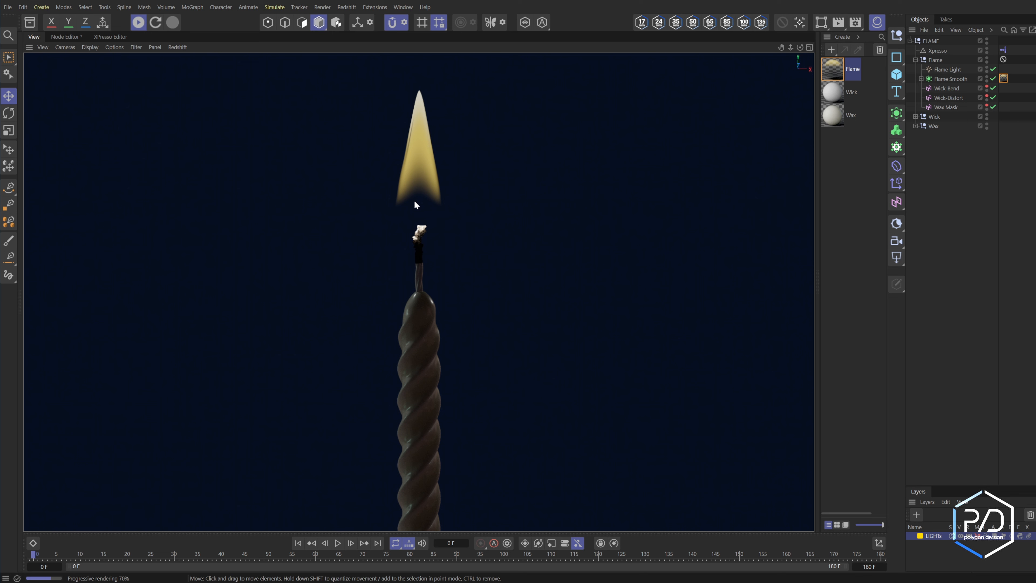
- Stop the viewport render and dock the Node Editor below the viewport
left_click(142, 26)
left_click(68, 38)
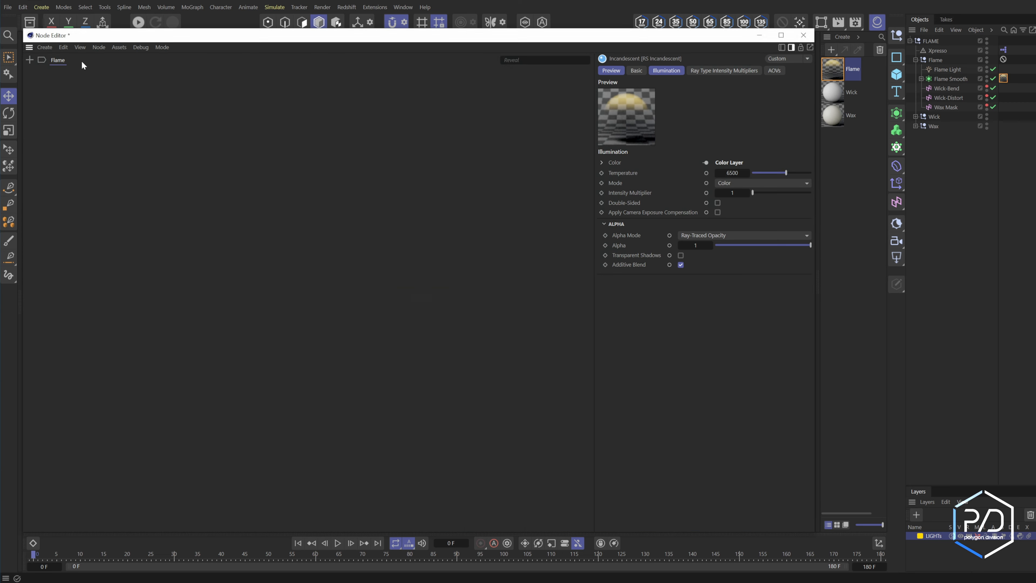
left_click_drag(227, 40, 157, 265)
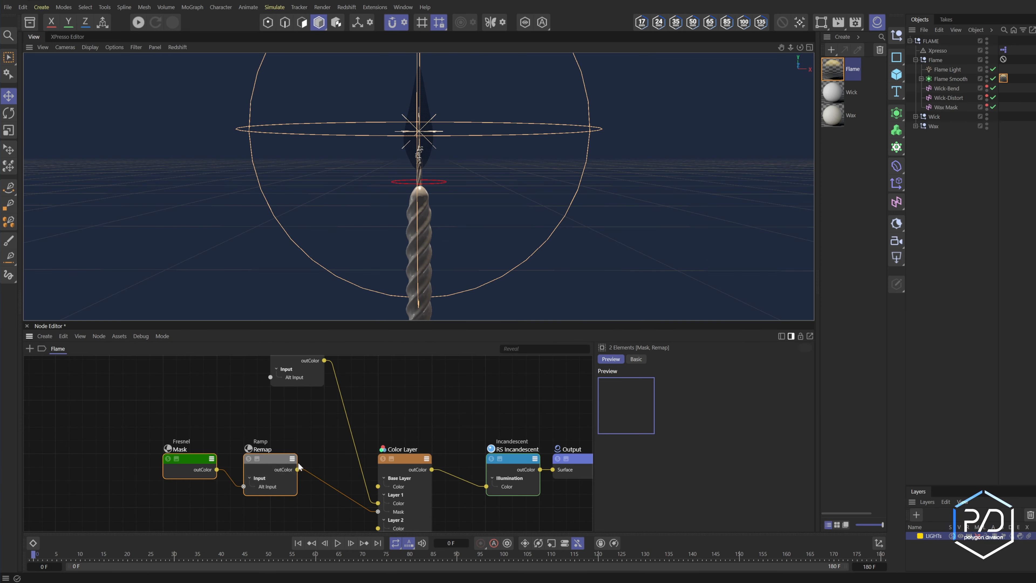
- Move the Mask and Remap nodes up and duplicate the Base ramp below them
left_click_drag(273, 457, 300, 403)
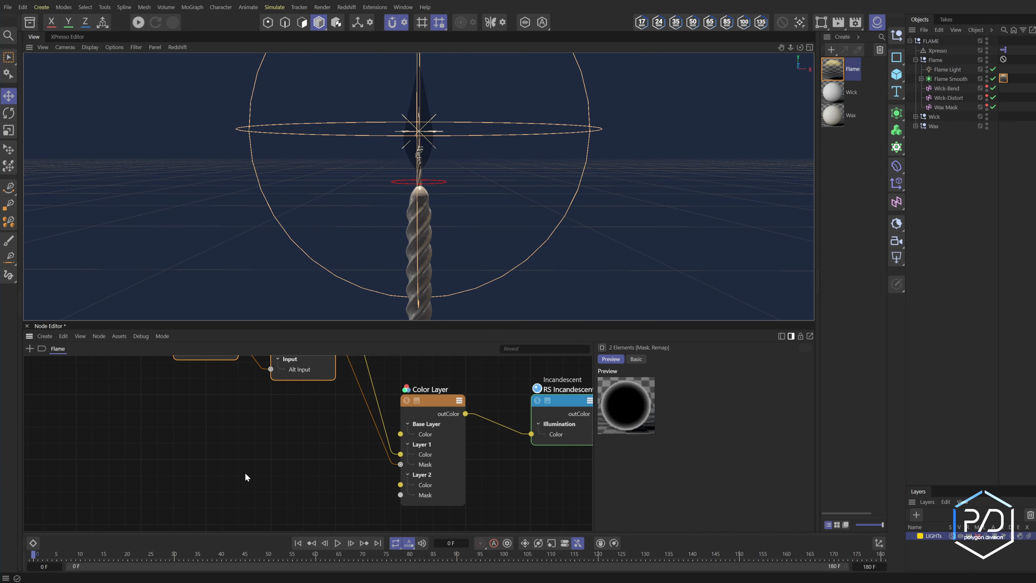
middle_click_drag(321, 362, 318, 449)
left_click(300, 360)
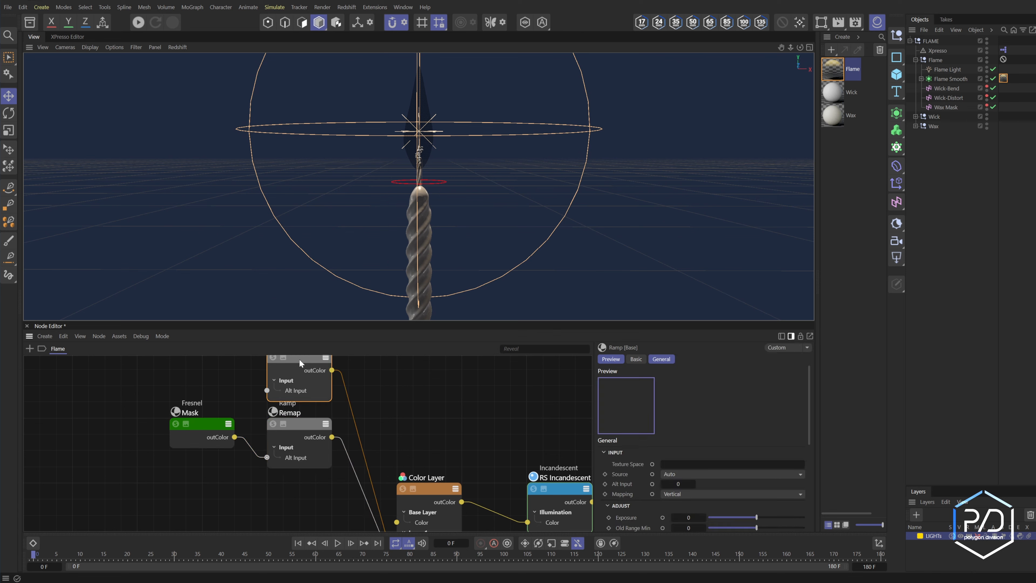
left_click(298, 511)
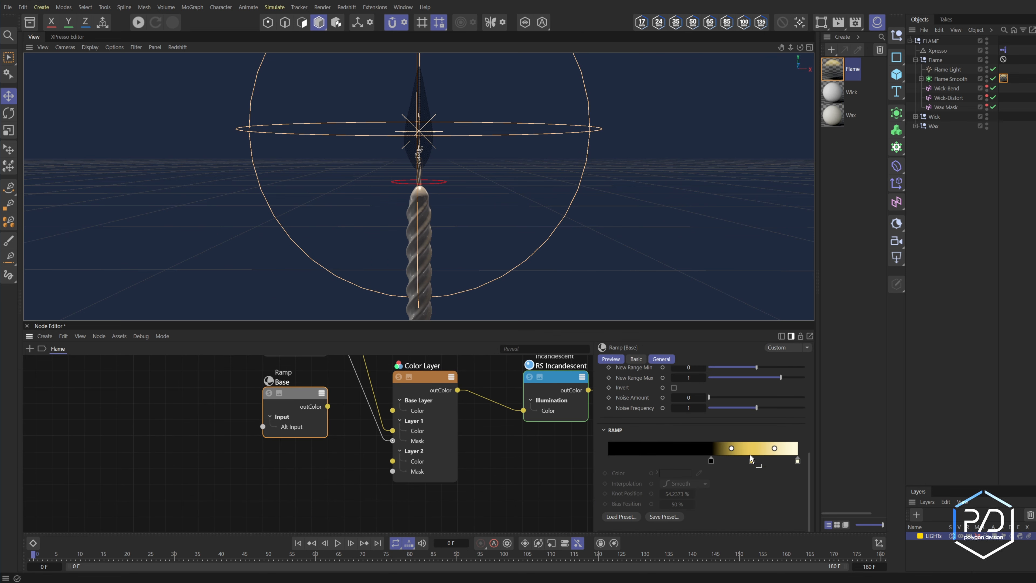
- Invert the duplicated Base ramp's gradient and remove its middle yellow knot
right_click(750, 454)
left_click(761, 479)
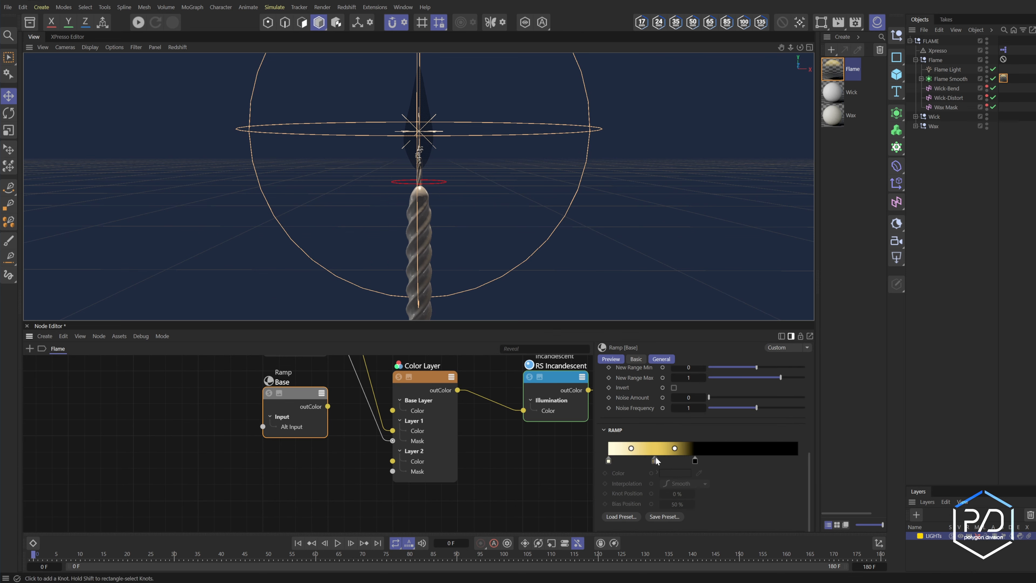
left_click_drag(654, 460, 564, 401)
- Recolor the duplicated Base ramp's first knot to a bright, saturated blue
left_click(608, 460)
left_click(676, 473)
left_click(632, 475)
left_click_drag(515, 440, 526, 436)
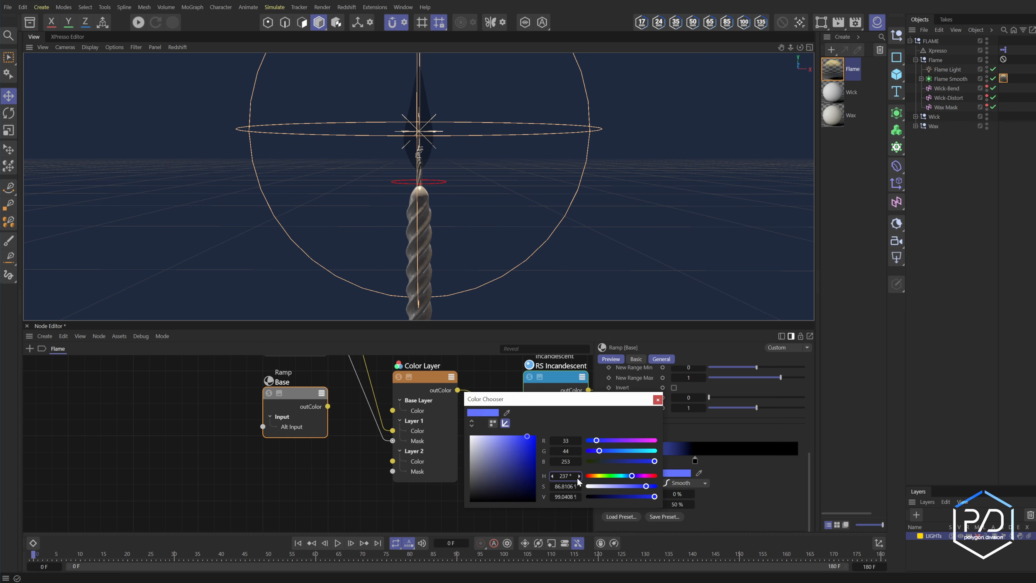
left_click(655, 400)
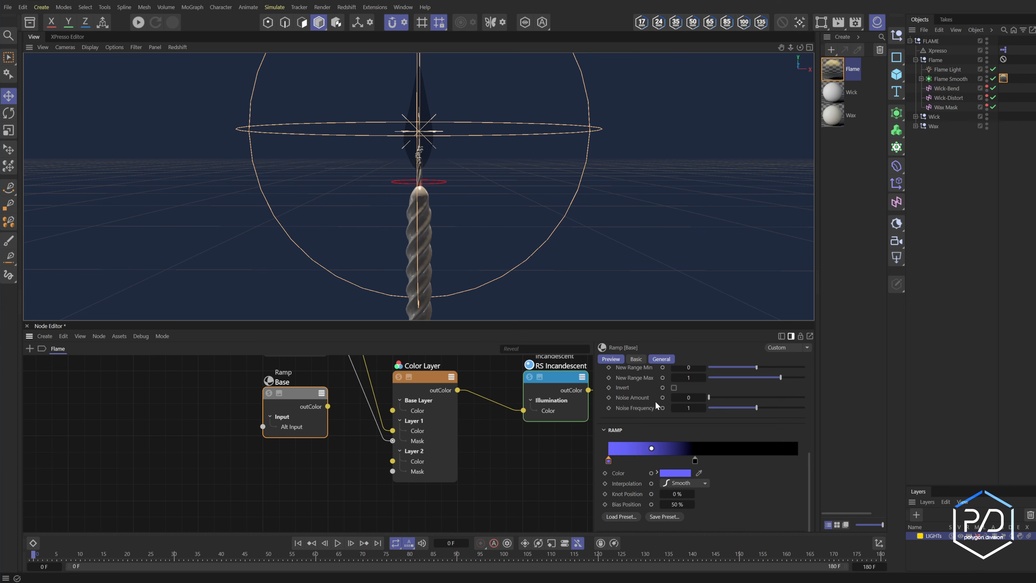
- Connect the blue Base ramp to the Color Layer's Layer 2 color, enable Layer 2 and set its blend mode to Screen
left_click_drag(327, 405, 392, 461)
left_click(442, 465)
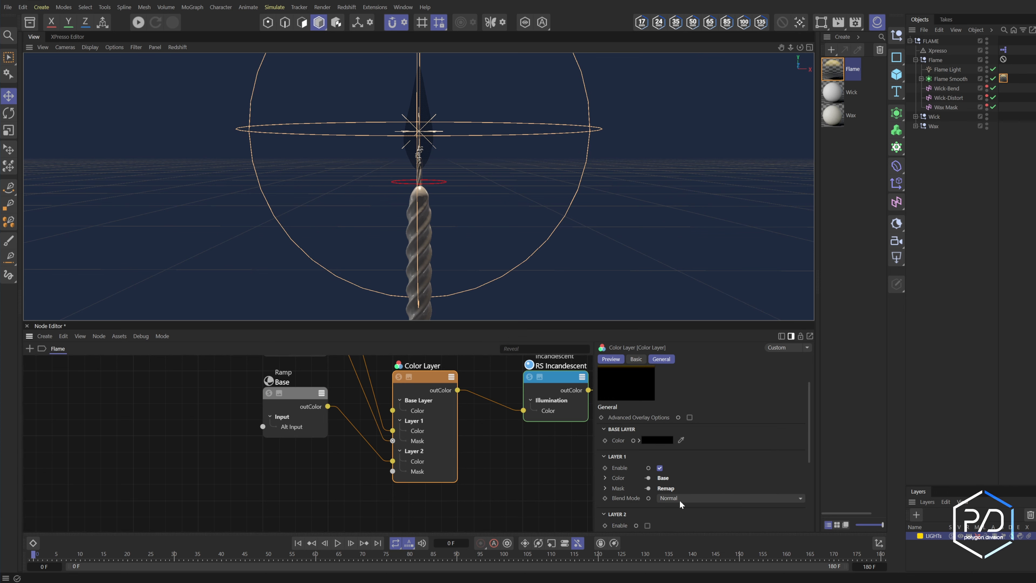
scroll(669, 494, "down", 2)
left_click(647, 469)
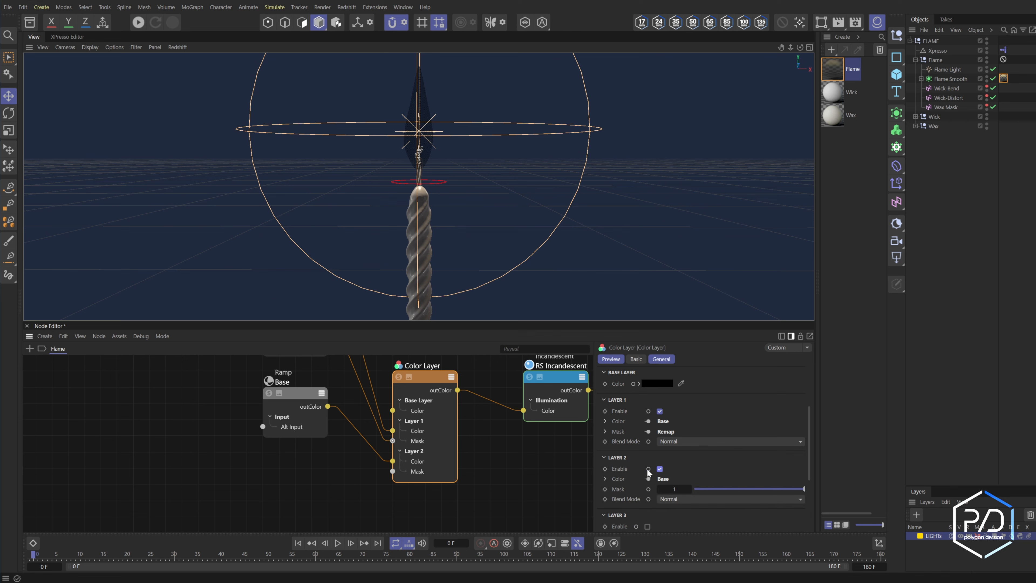
left_click(675, 497)
left_click(675, 413)
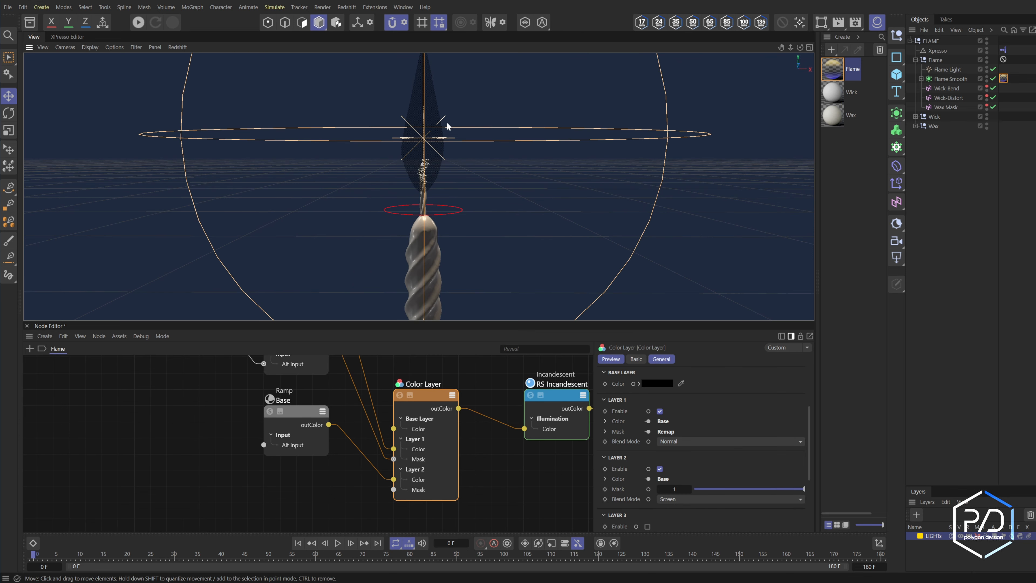
- Preview the flame up close and set the Color Layer's Layer 2 mask to 0.25
scroll(626, 421, "up", 3)
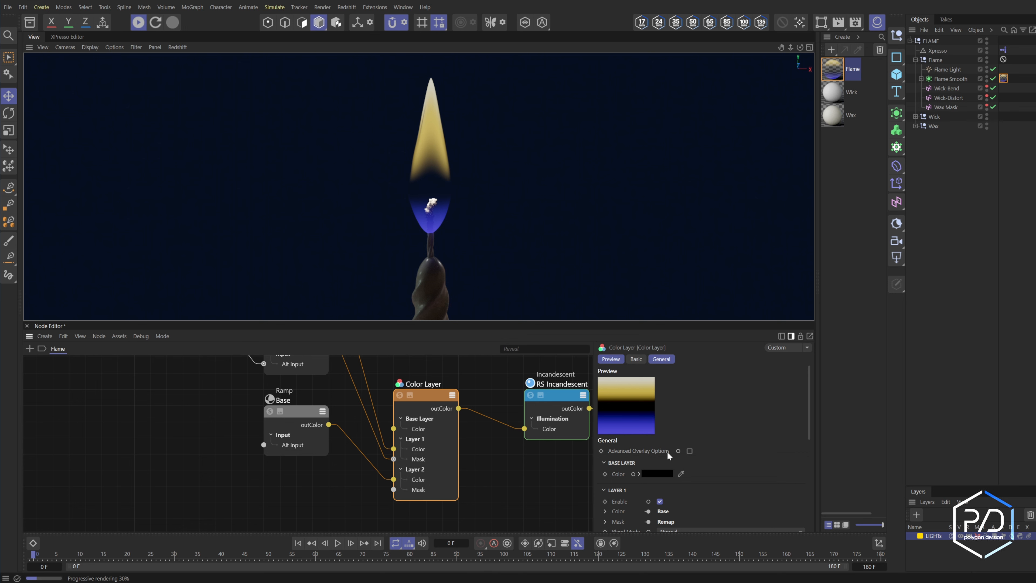
scroll(668, 451, "down", 5)
left_click_drag(725, 407, 723, 407)
type(".25")
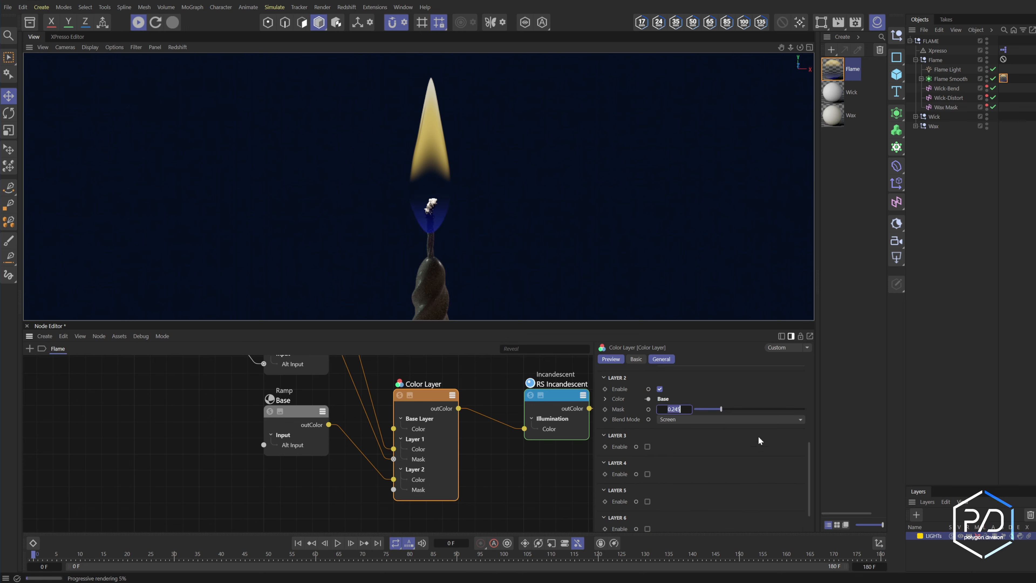
key("Return")
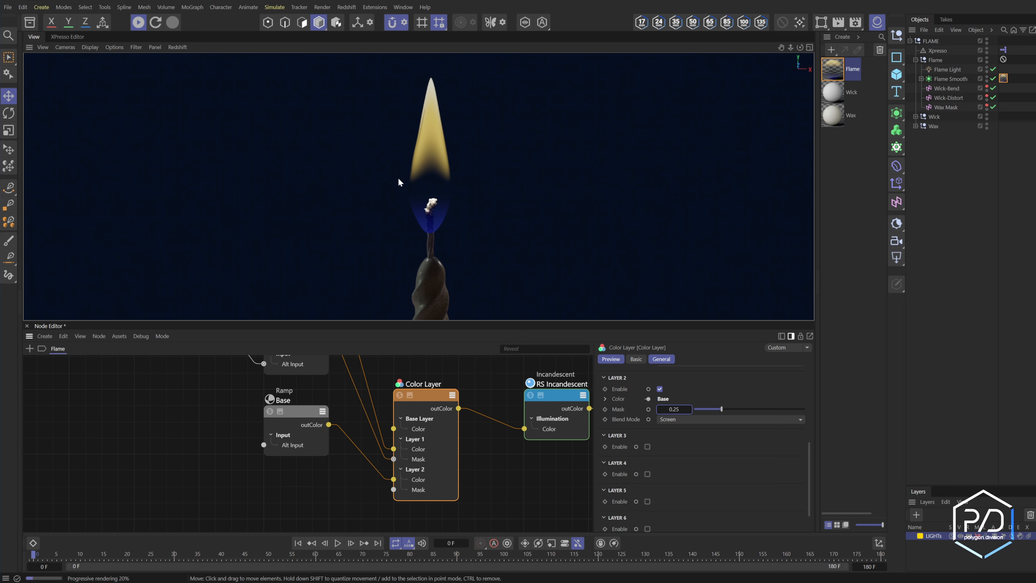
- Duplicate the Mask Fresnel and Remap ramp together and place the copies below the blue Base ramp
middle_click_drag(354, 445, 471, 519)
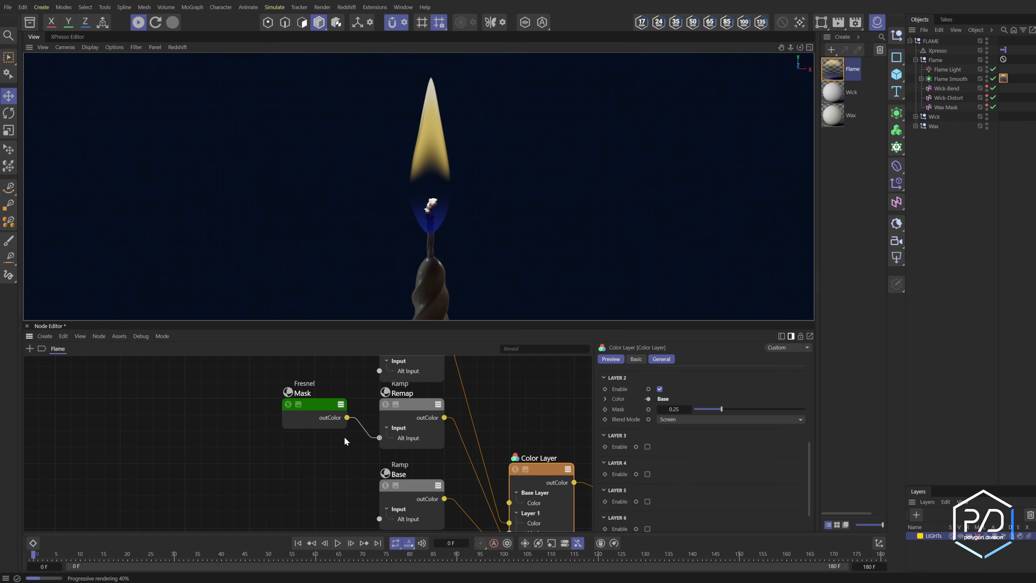
middle_click_drag(388, 474, 344, 441)
left_click_drag(292, 416, 376, 508)
middle_click_drag(376, 508, 385, 435)
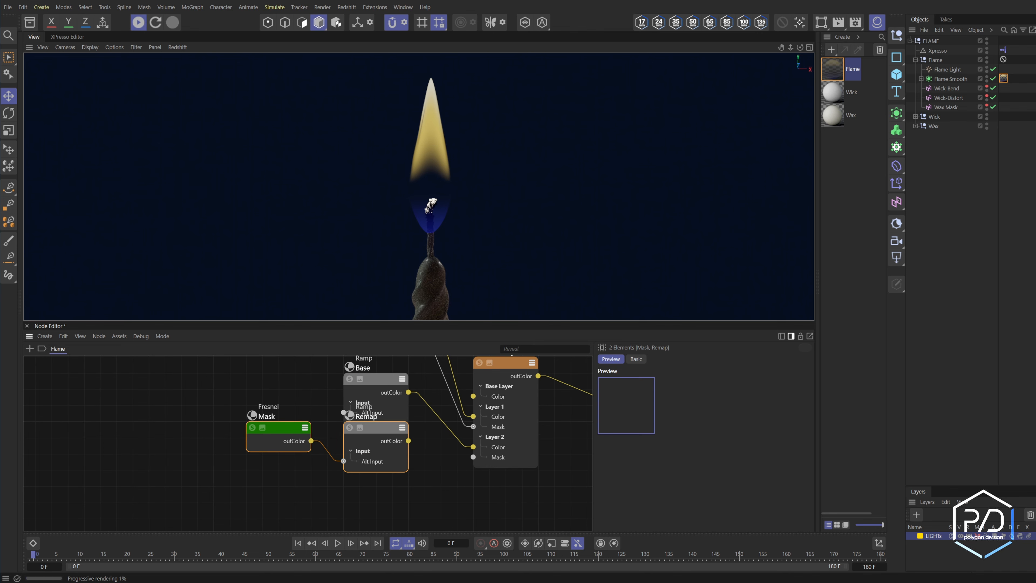
left_click_drag(384, 435, 385, 451)
- Enable Layer 3 on the Color Layer and change its blend mode
left_click(533, 459)
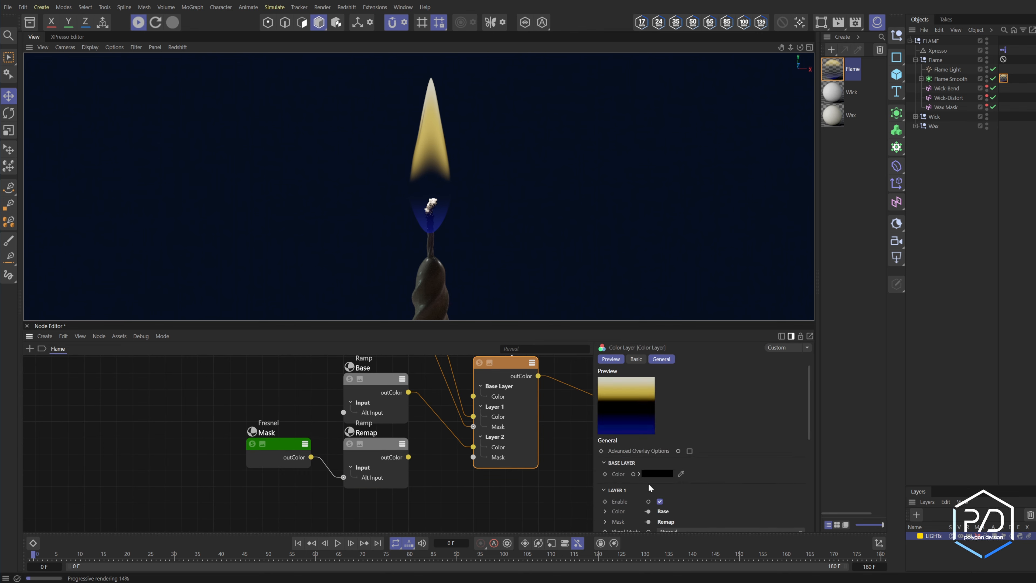
scroll(639, 488, "down", 3)
left_click(659, 411)
left_click(730, 441)
left_click(679, 531)
- Recolor the duplicated Remap ramp's white knot to blue (H 241°, S 77%, V 100%) and connect the ramp to Layer 3's color
left_click(378, 449)
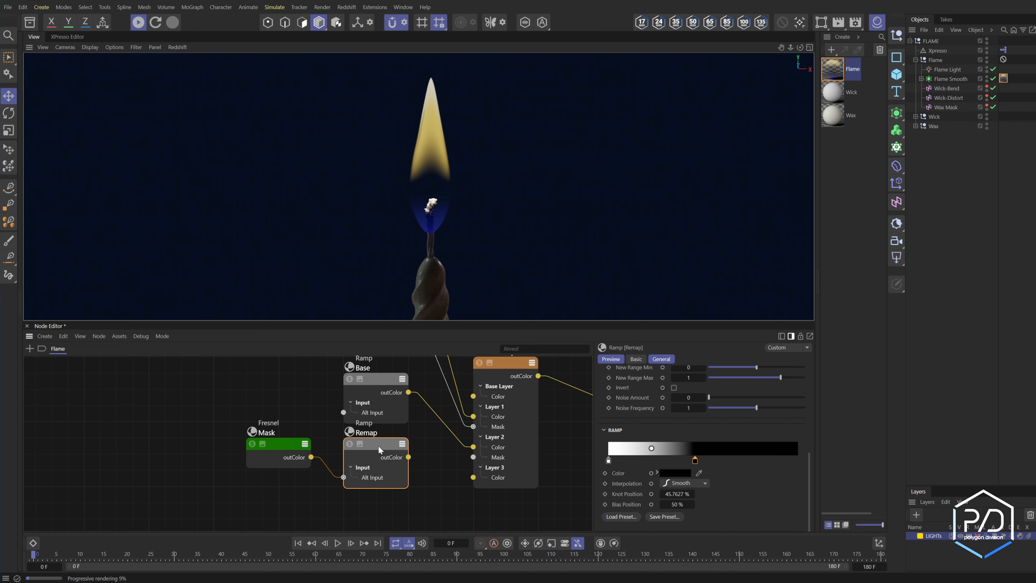
double_click(608, 460)
left_click(667, 485)
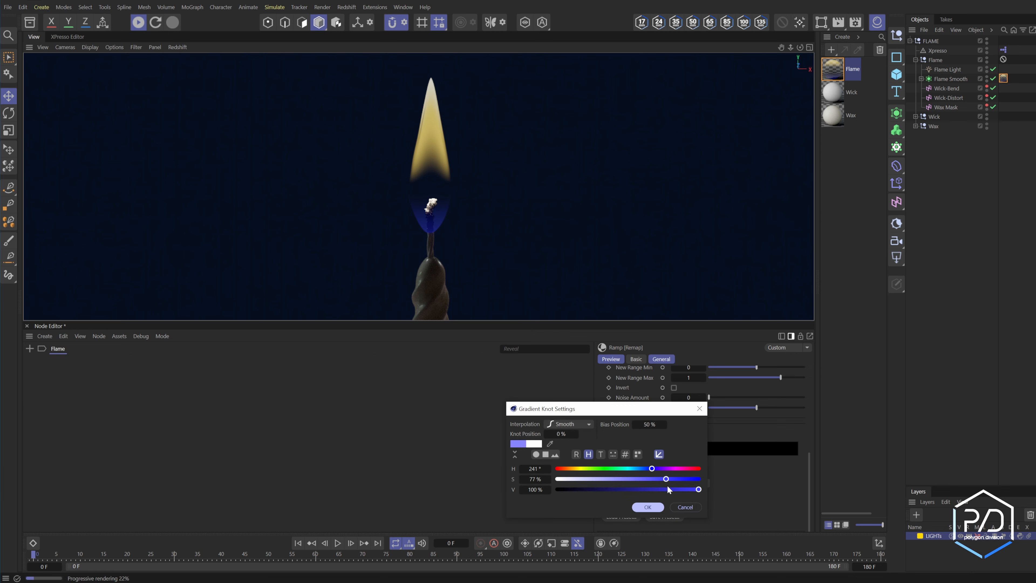
left_click(652, 504)
left_click_drag(409, 456, 473, 477)
- Invert the duplicated Remap ramp's gradient and move its black knot closer to the gradient's start
right_click(680, 452)
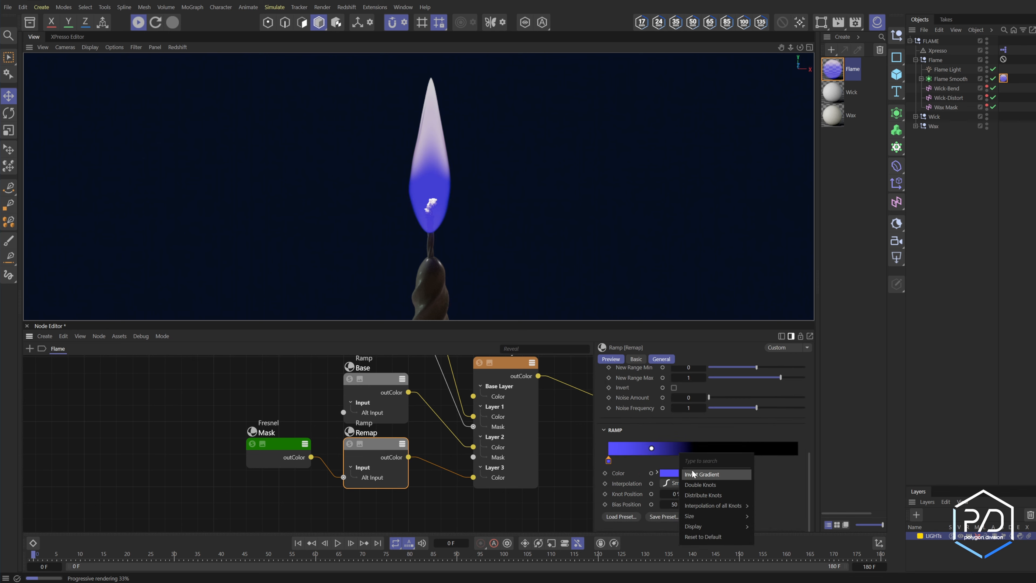
left_click(696, 474)
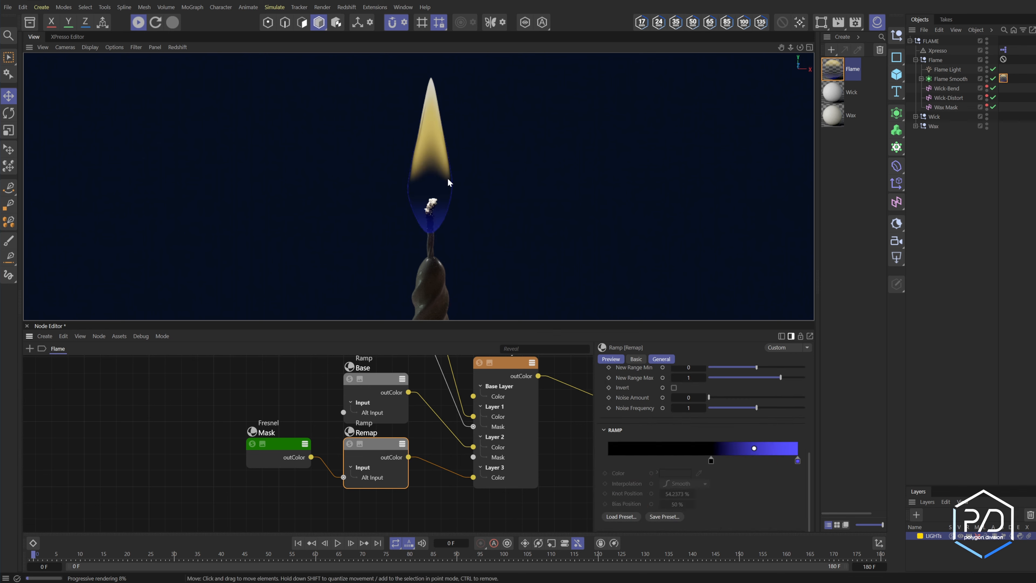
left_click(681, 460)
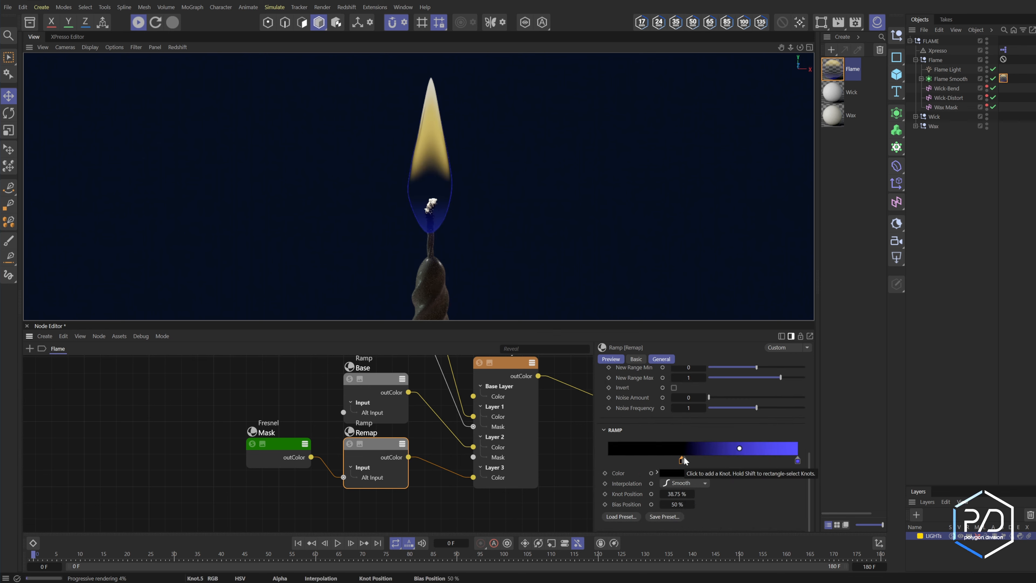
left_click_drag(682, 463, 674, 467)
- Set the duplicated Mask Fresnel's Curve Falloff to 2
left_click(297, 443)
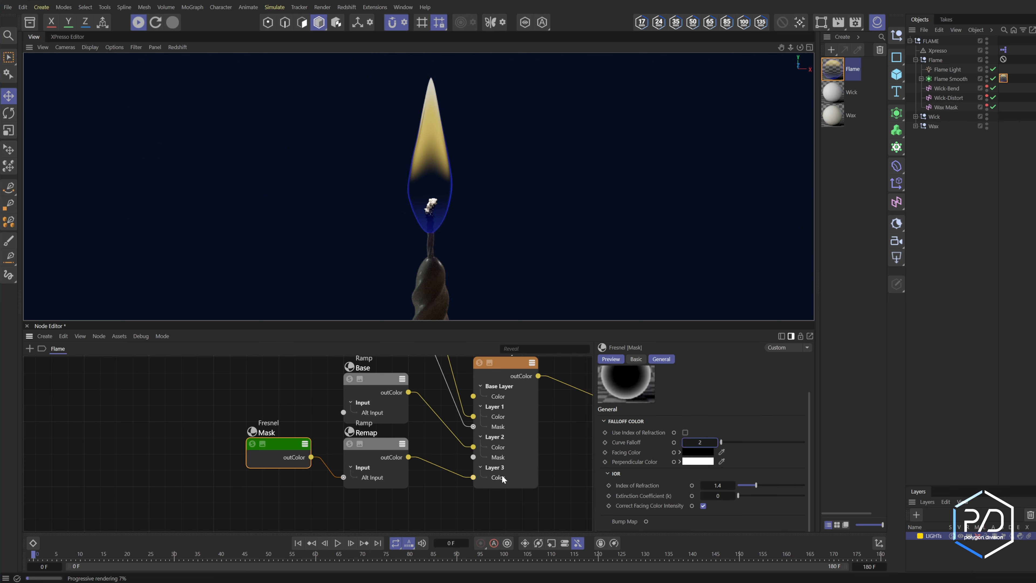
- Move the black knot of the blue Remap ramp to about 18% along its gradient
left_click(388, 451)
scroll(636, 467, "down", 2)
left_click_drag(673, 461, 643, 464)
left_click(640, 464)
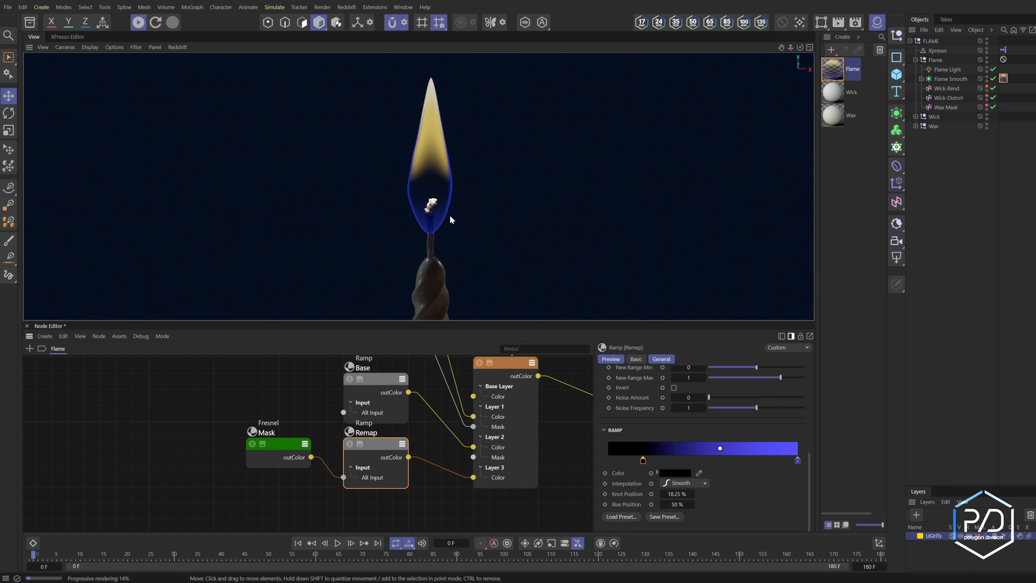
- Expose Layer 3's mask input on the Color Layer, add a new Ramp node and connect it to that mask
left_click(531, 467)
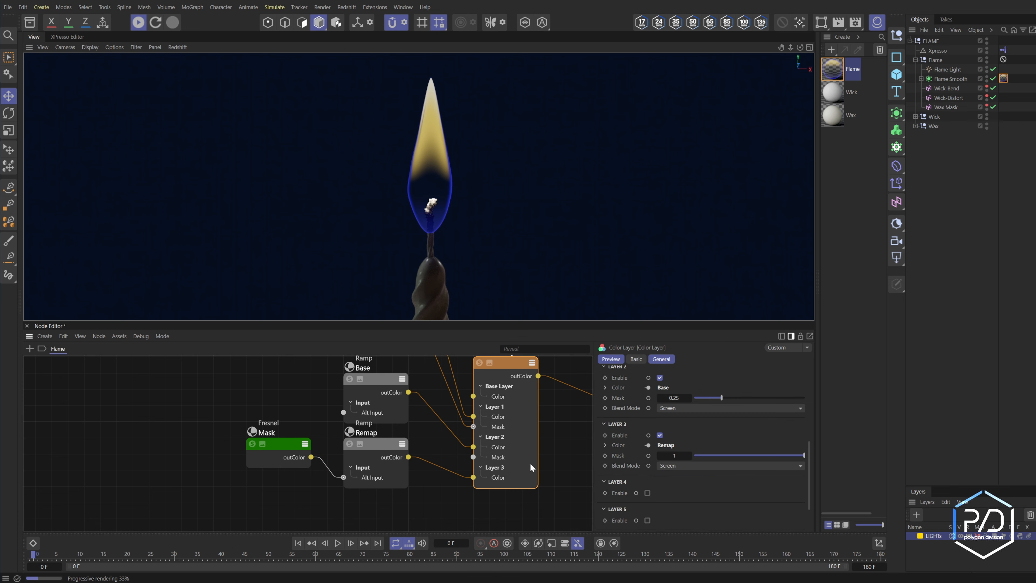
double_click(647, 457)
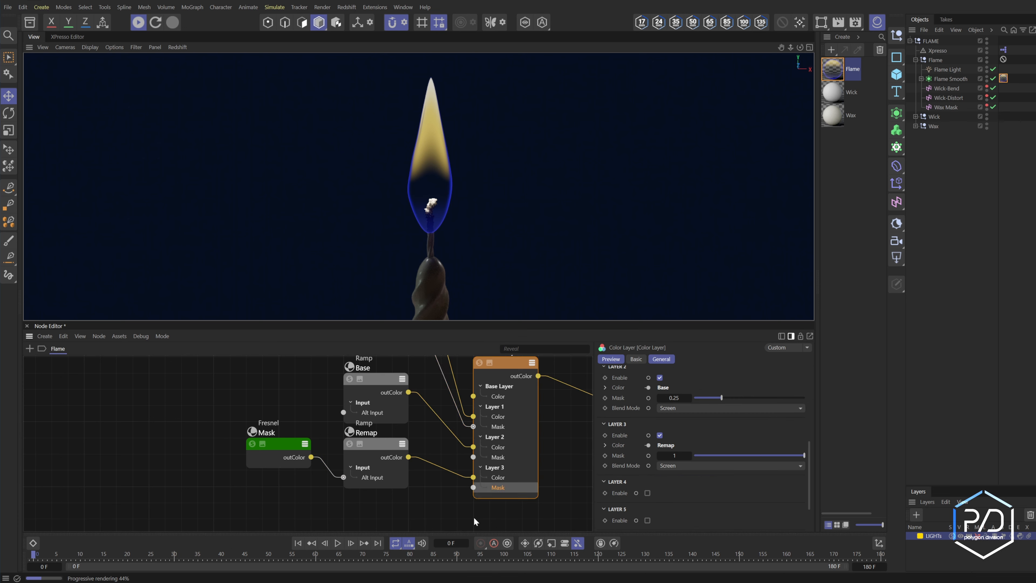
middle_click_drag(398, 526, 411, 455)
double_click(406, 465)
type("ramp")
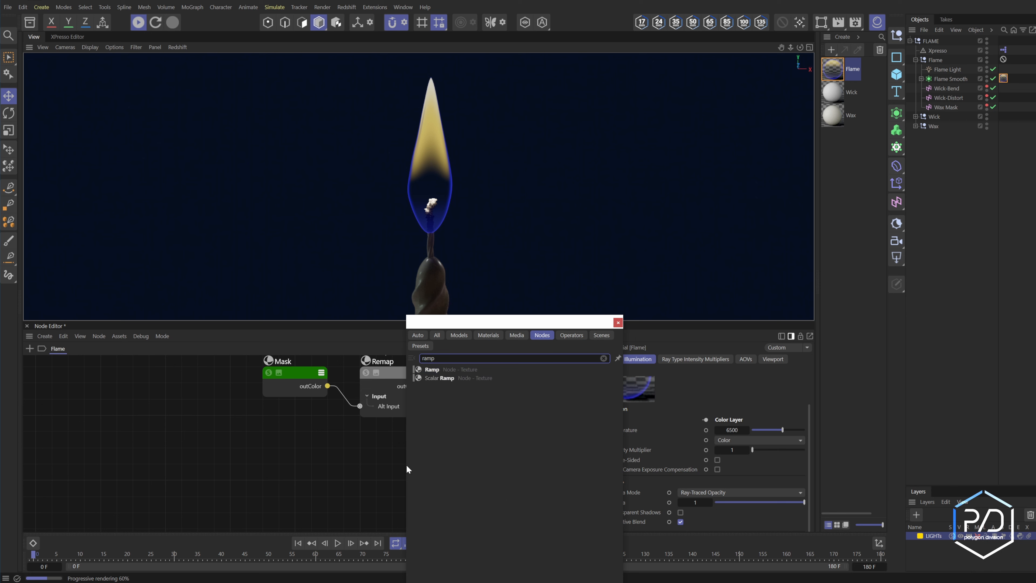
key("Return")
left_click_drag(424, 450, 464, 431)
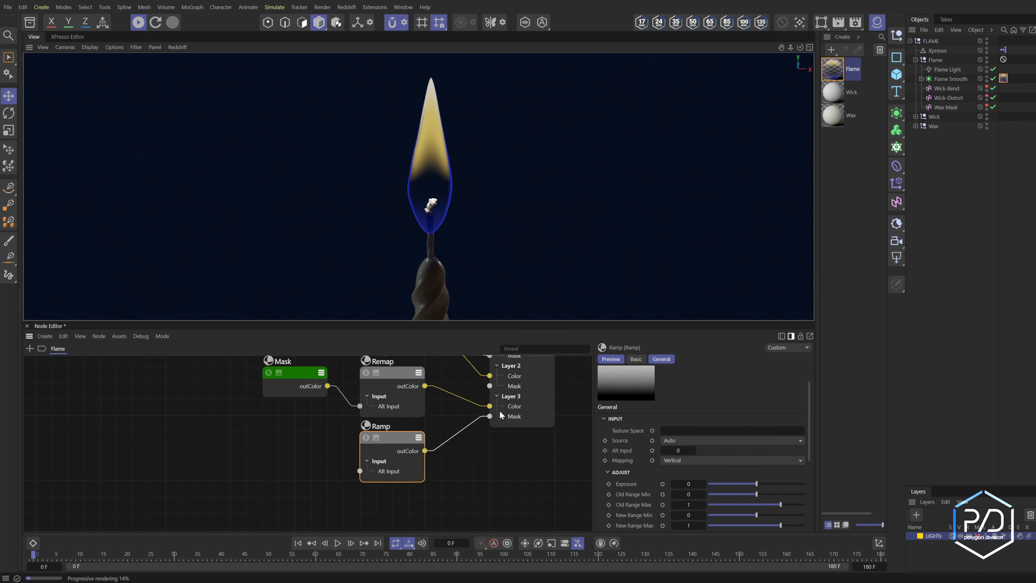
- Shape the new mask Ramp with black knots at 7.5% and 69% and a white knot at about 31%
scroll(701, 448, "down", 5)
left_click_drag(608, 460, 621, 461)
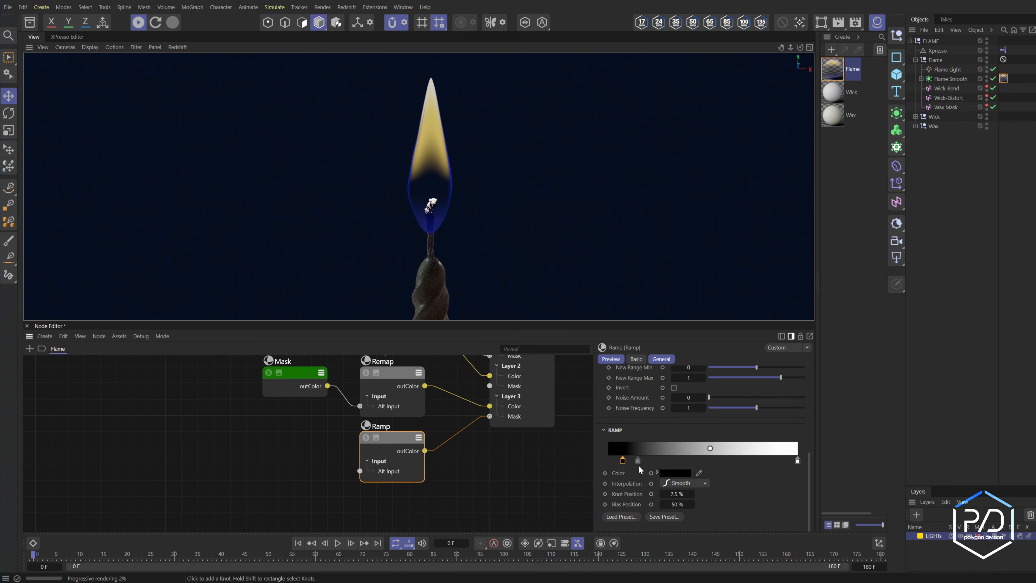
left_click_drag(797, 462, 705, 461)
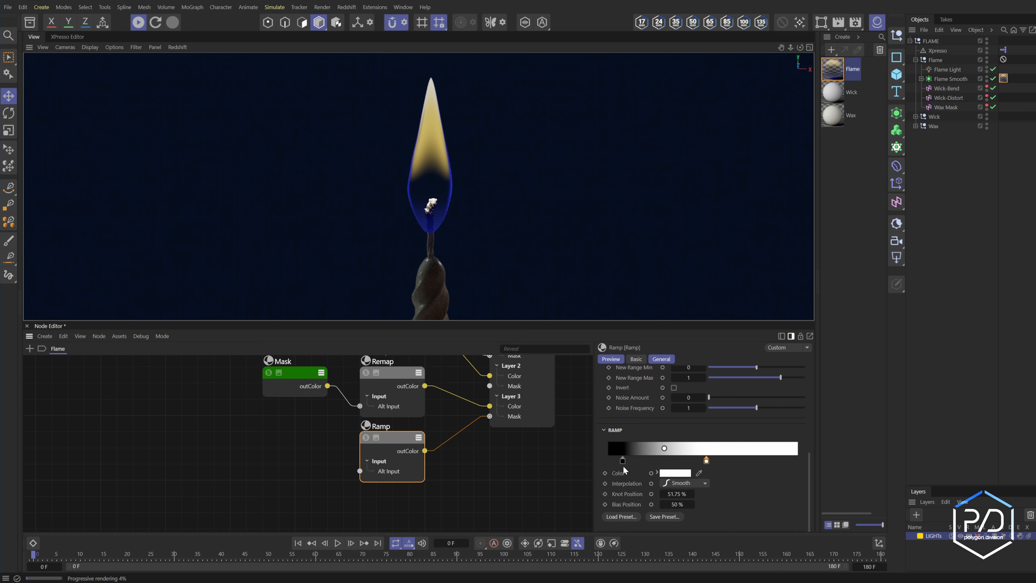
left_click_drag(623, 461, 667, 465, "ctrl")
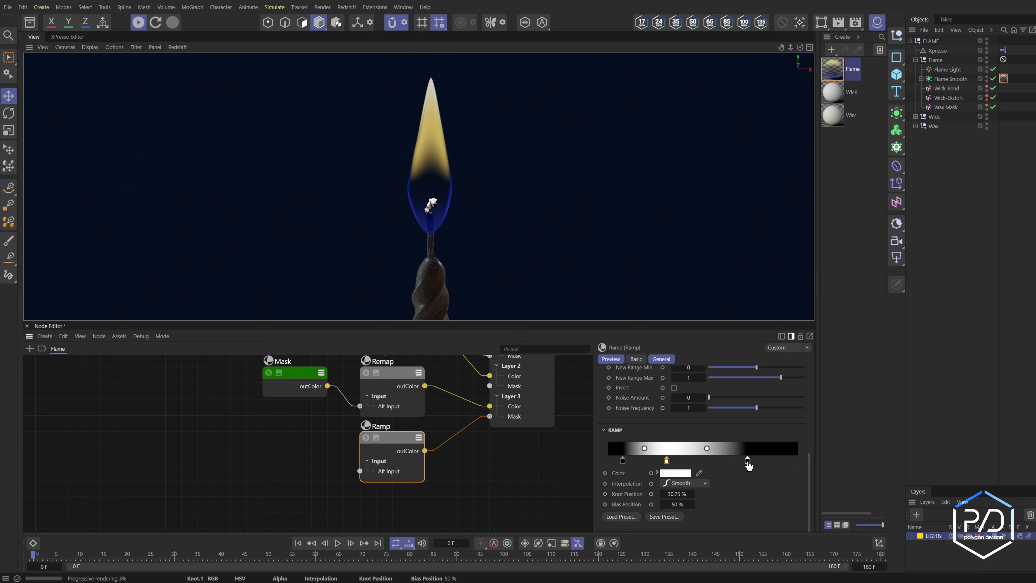
mouse_move(747, 462)
left_mouse_down()
mouse_move(730, 464)
mouse_move(740, 469)
left_mouse_up()
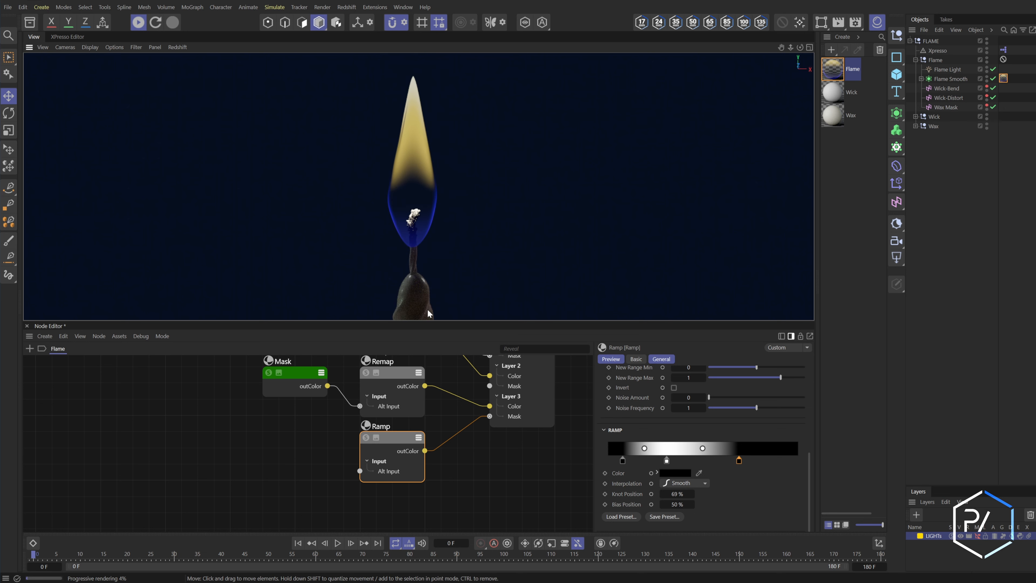
- Set the Color Layer's Layer 2 mask to 0.2
left_click(537, 418)
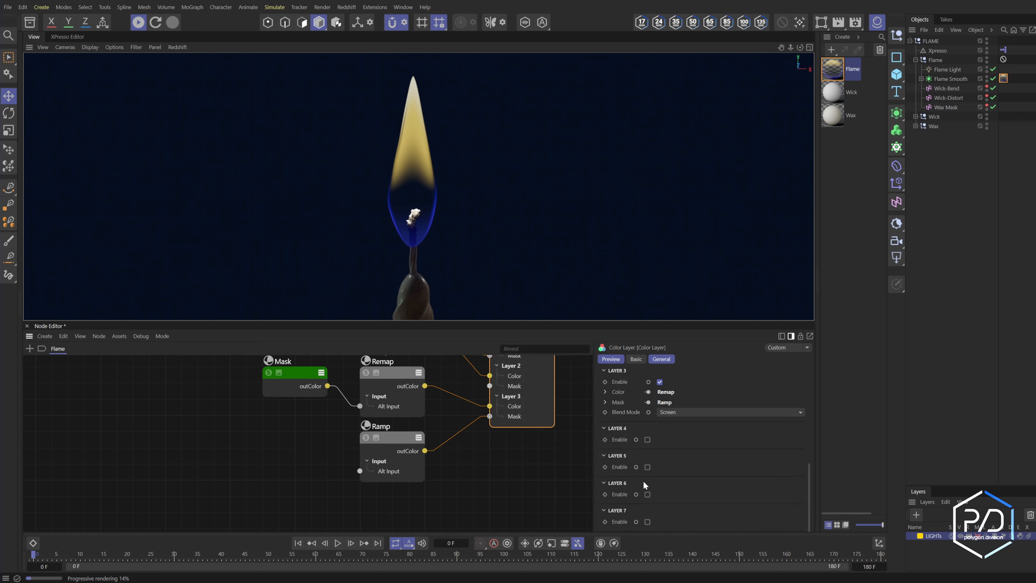
scroll(647, 456, "up", 4)
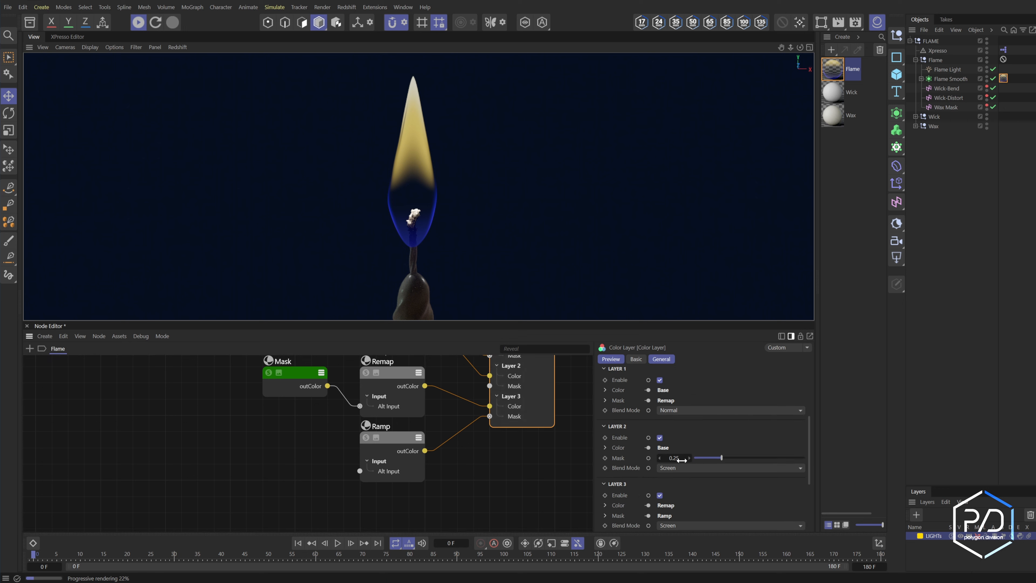
left_click(682, 460)
type(".2")
key("Return")
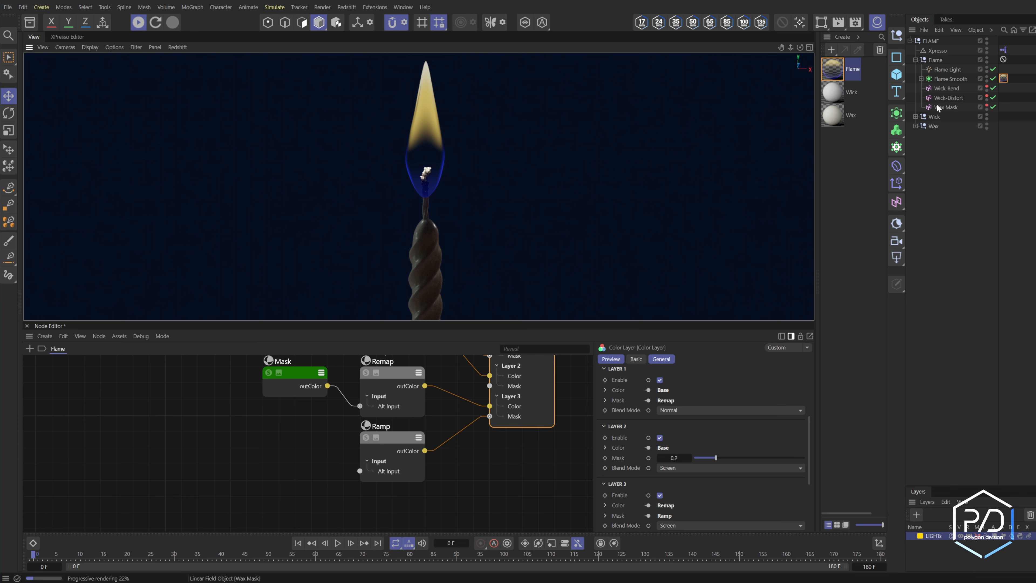
- Exclude Flame Smooth, the Flame mesh and the Wick generator from the Flame Light, and restart the live render
left_click(138, 22)
left_click(520, 204)
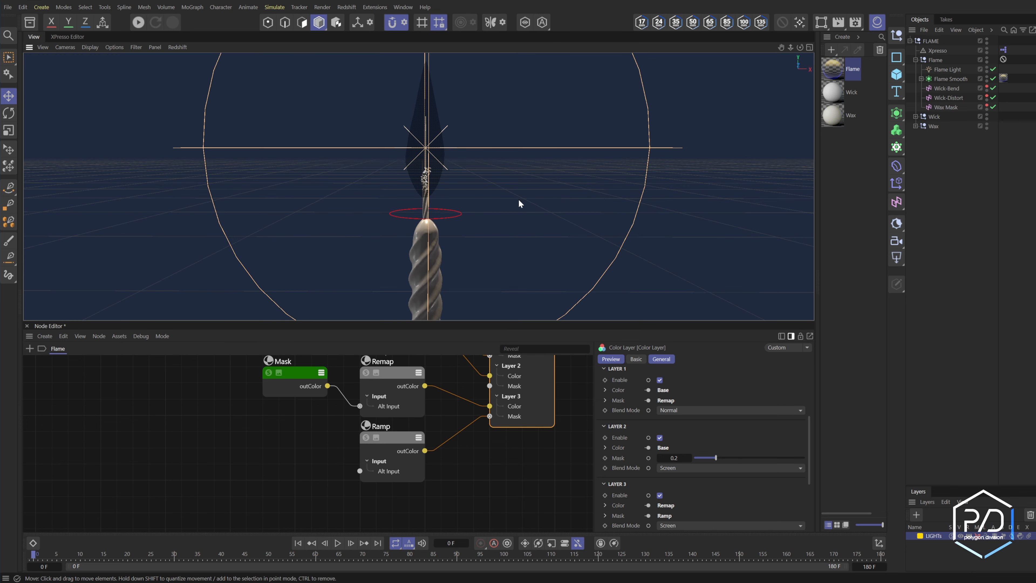
left_click(946, 69)
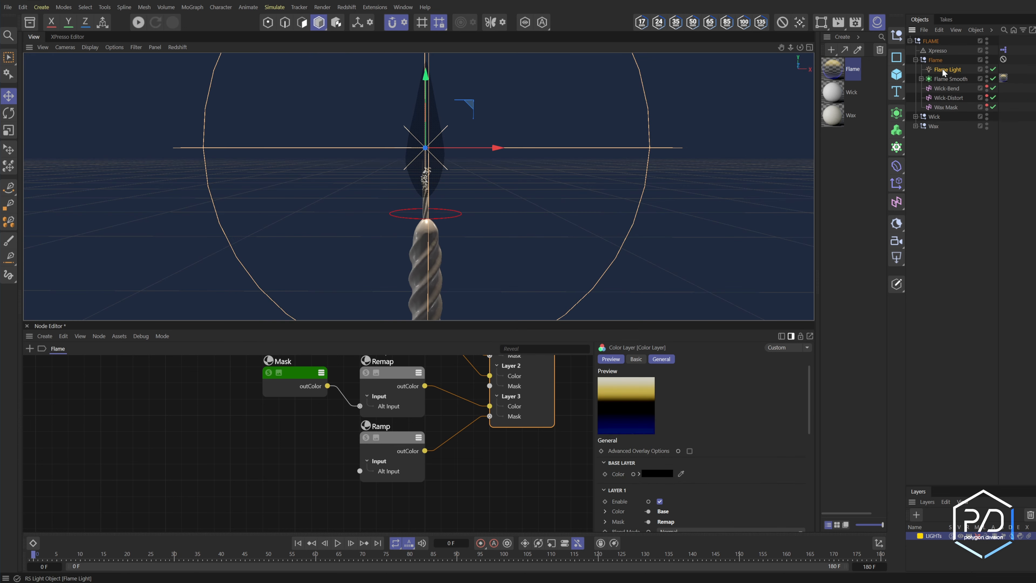
left_click(818, 89)
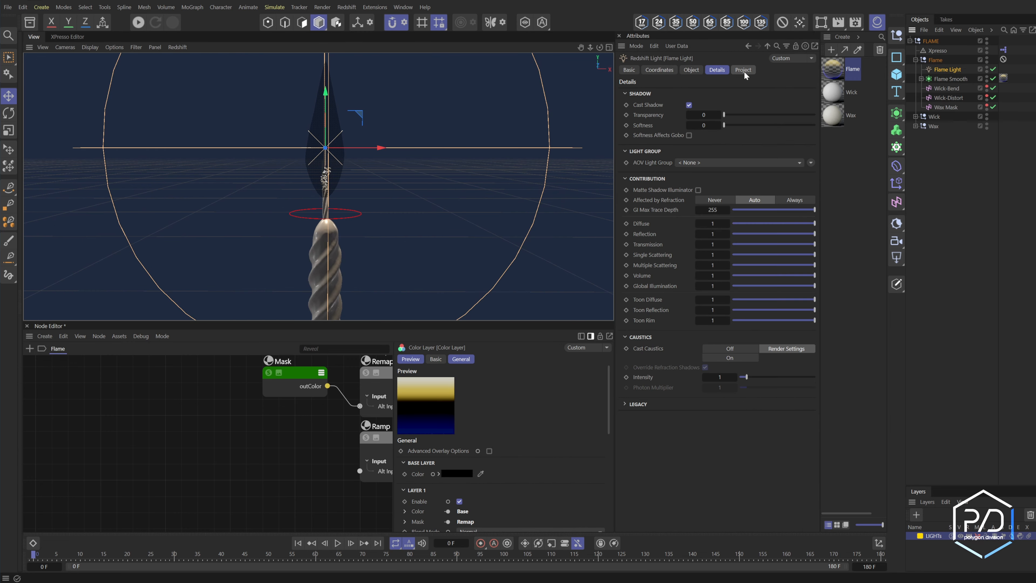
left_click(742, 70)
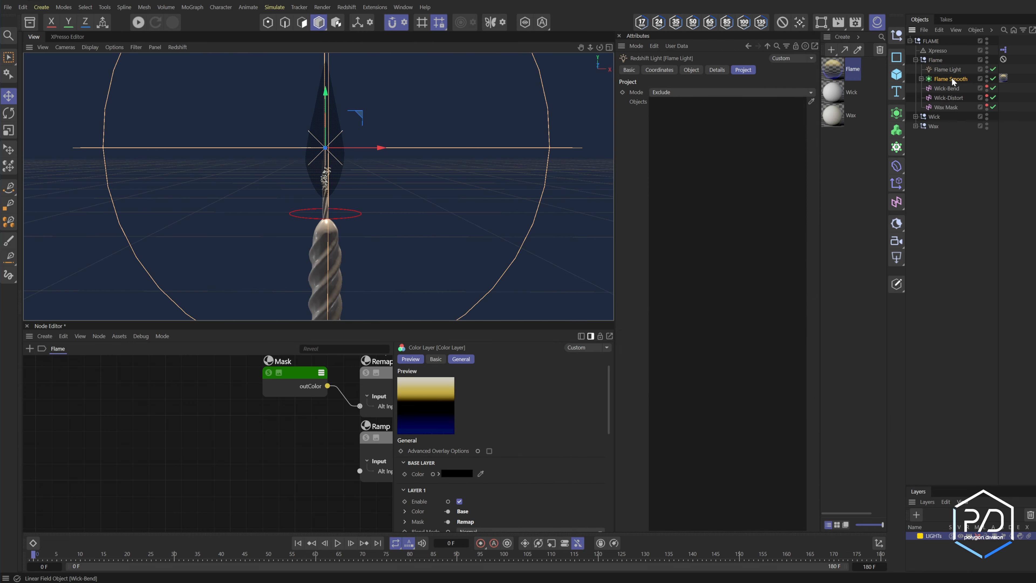
left_click_drag(951, 79, 711, 145)
left_click(921, 79)
left_click_drag(951, 108, 692, 126)
left_click(915, 145)
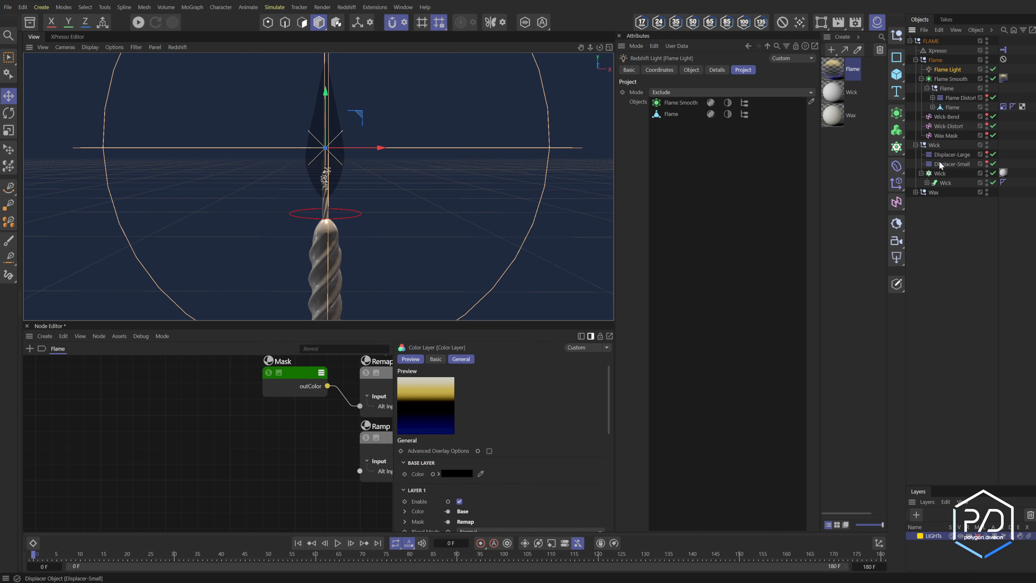
left_click_drag(945, 181, 745, 185)
left_click(138, 22)
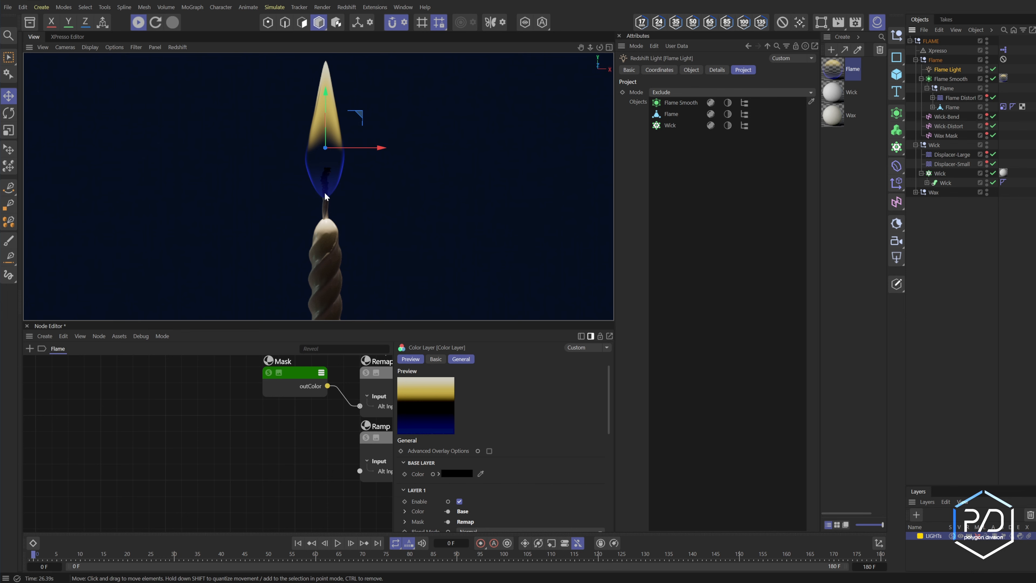
- Open the Wick material's node graph and add a Maxon Noise node
left_click(835, 93)
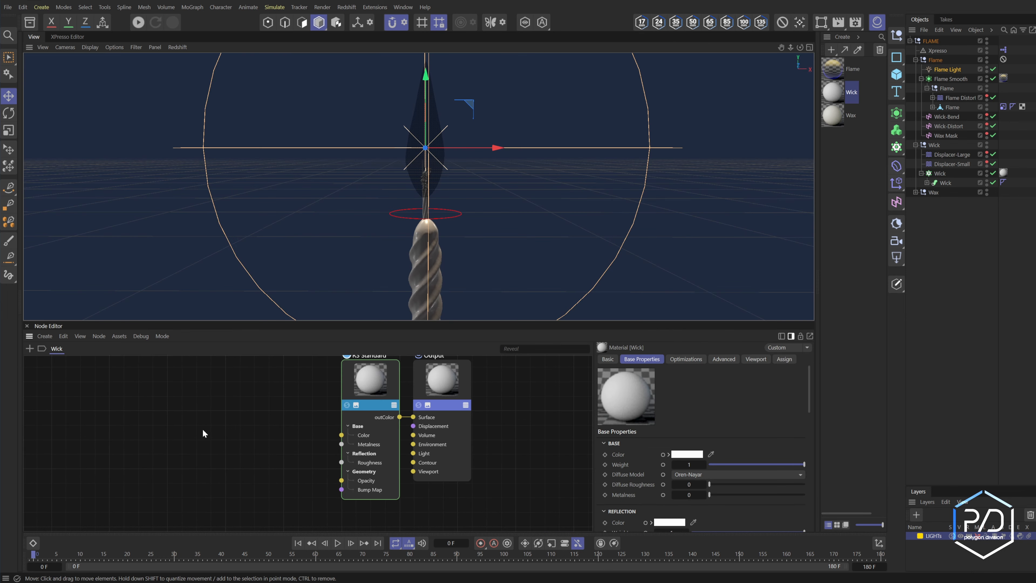
type("c")
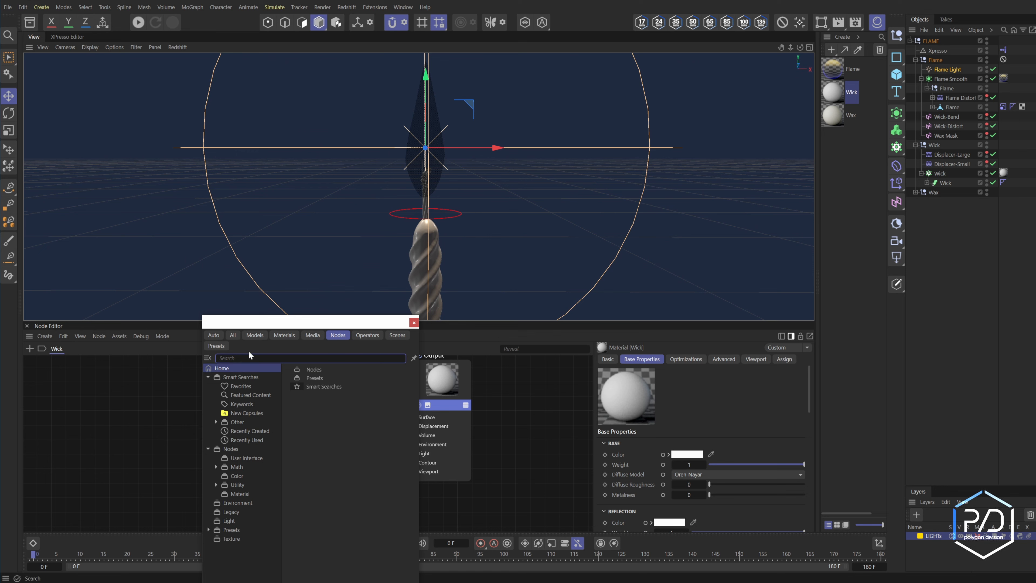
type("noi")
key("Return")
- Set the Wick material's emission weight to 2 and connect the Maxon Noise to its emission color
left_click(382, 465)
scroll(645, 478, "down", 5)
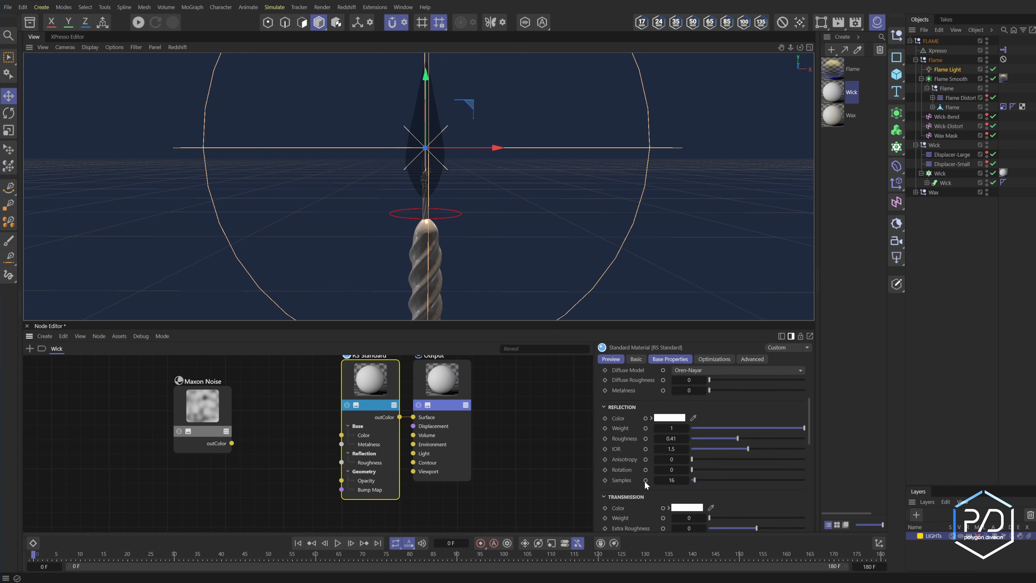
scroll(645, 476, "down", 1)
left_click_drag(656, 456, 705, 440)
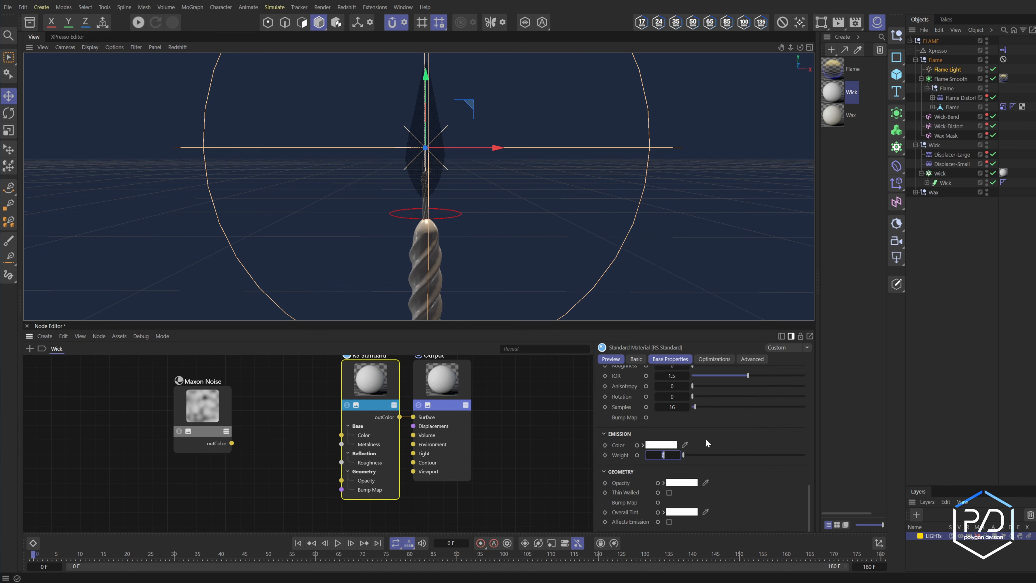
type("2")
key("Return")
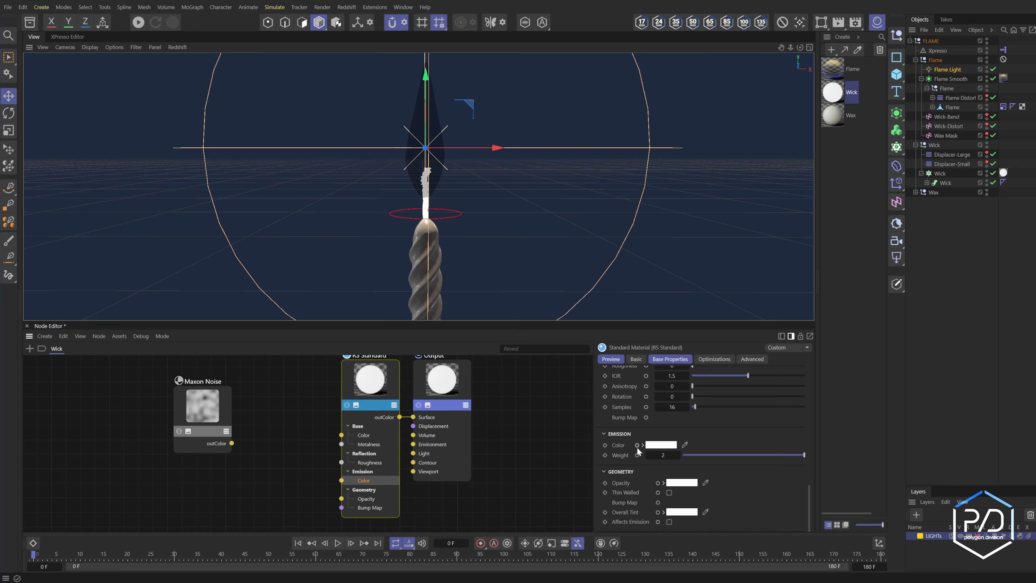
left_click_drag(232, 443, 342, 480)
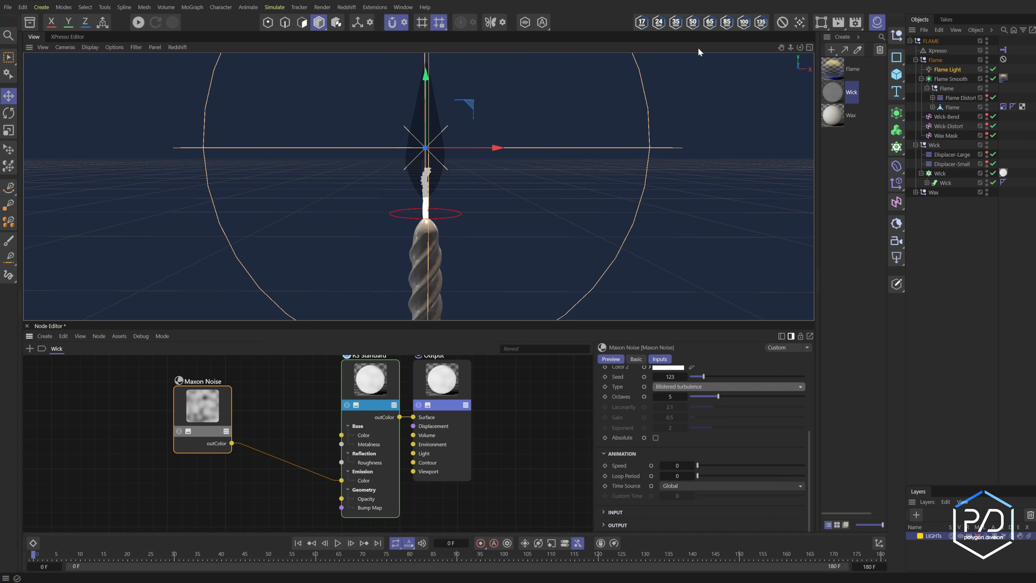
- Change the Maxon Noise's Color 2 to bright red
scroll(673, 404, "up", 3)
left_click(667, 423)
left_click(639, 470)
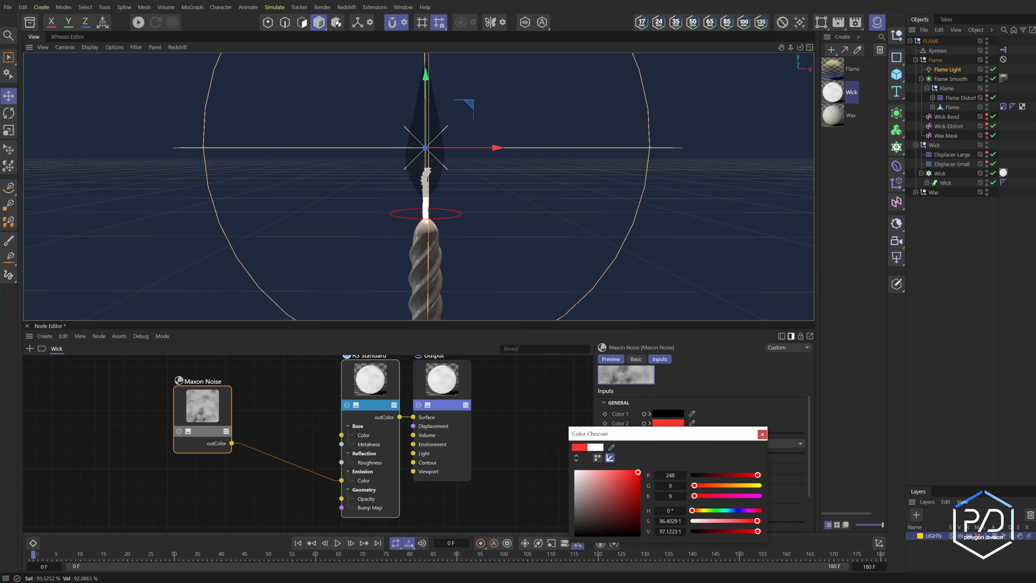
left_click(762, 434)
- Set the Maxon Noise's Overall Scale to 5 in its input settings
scroll(647, 481, "down", 2)
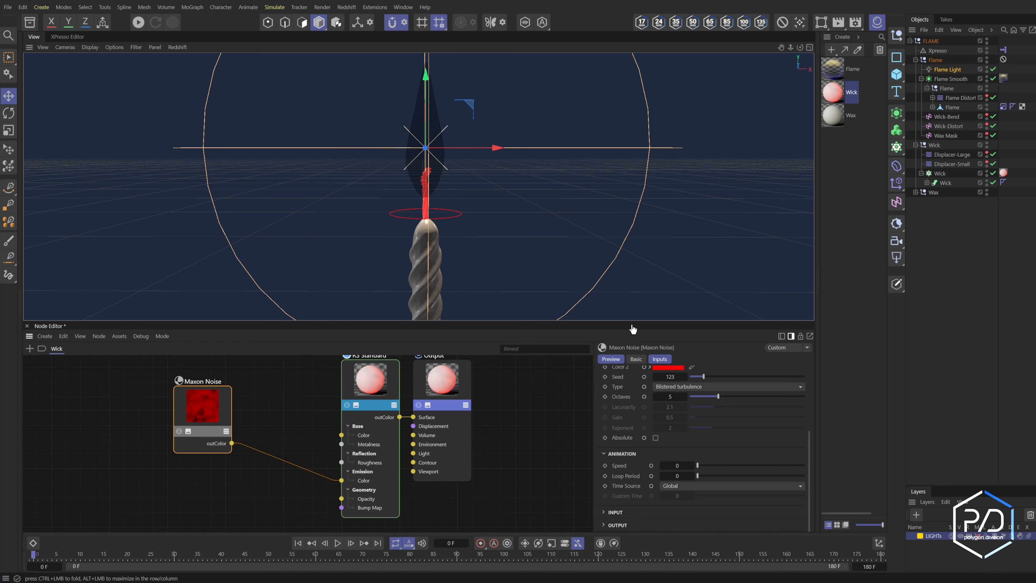
left_click_drag(639, 320, 638, 254)
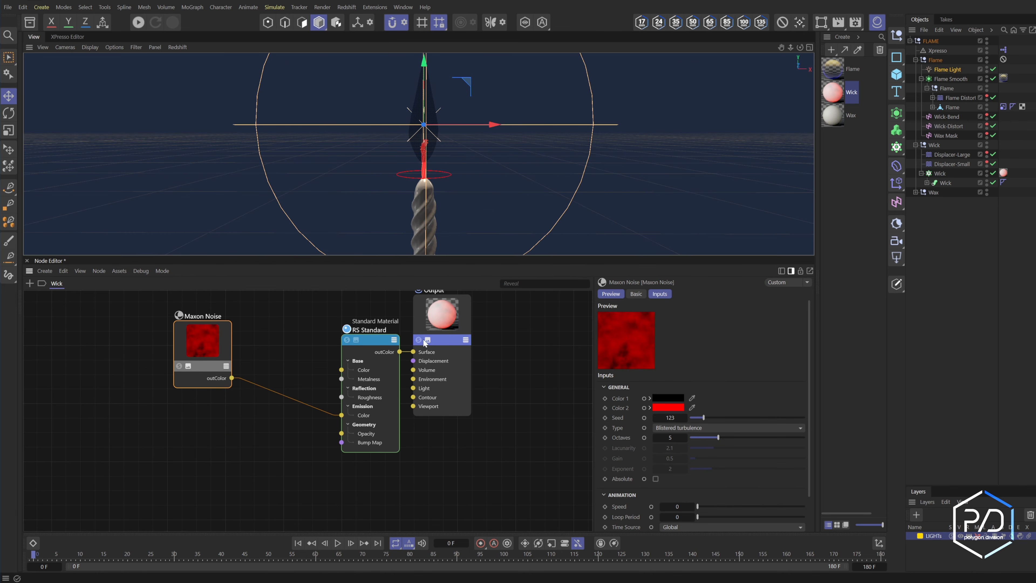
scroll(623, 476, "down", 2)
left_click(617, 525)
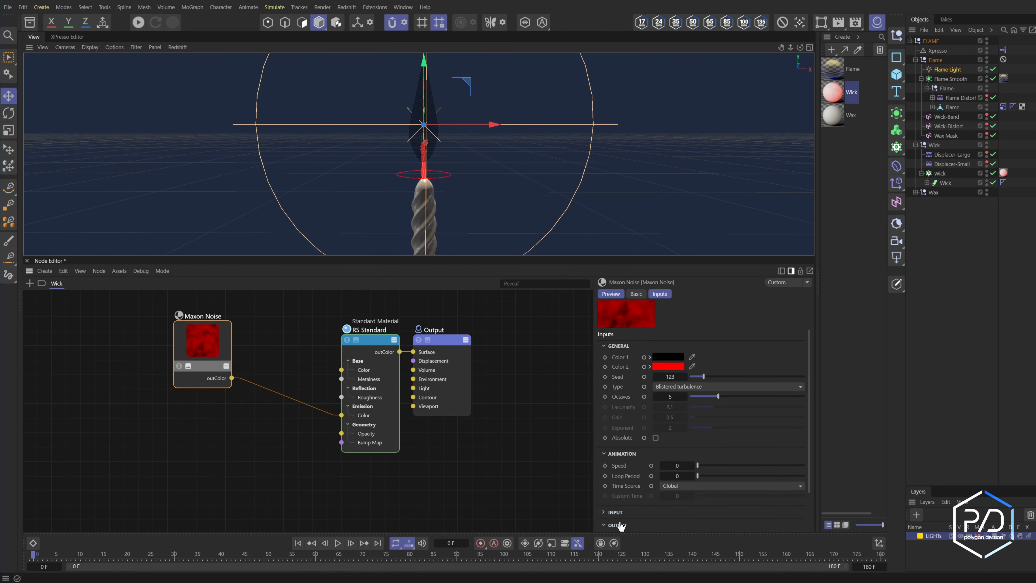
scroll(618, 523, "down", 2)
left_click(614, 459)
scroll(622, 478, "down", 2)
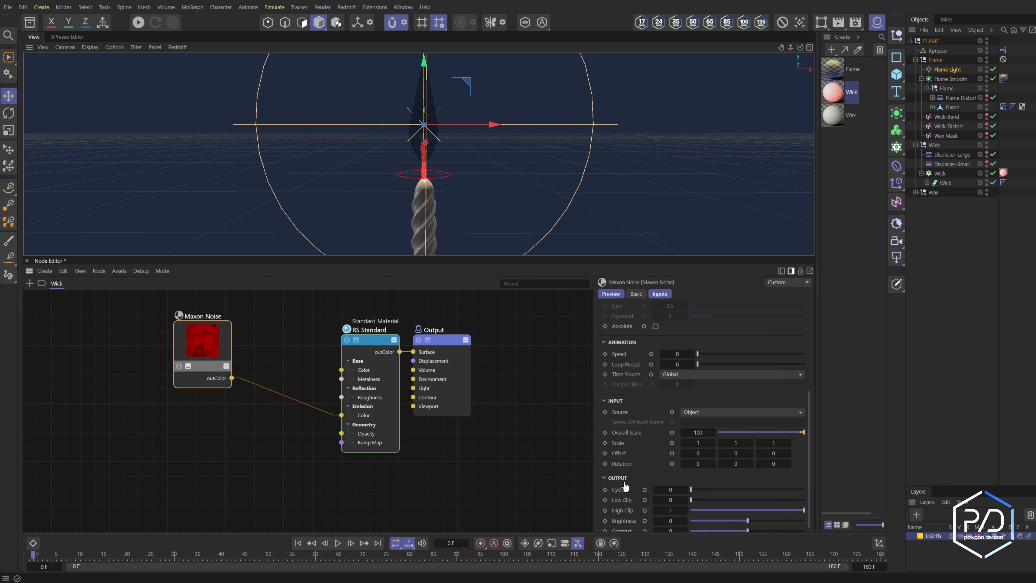
double_click(698, 435)
type("5")
key("Return")
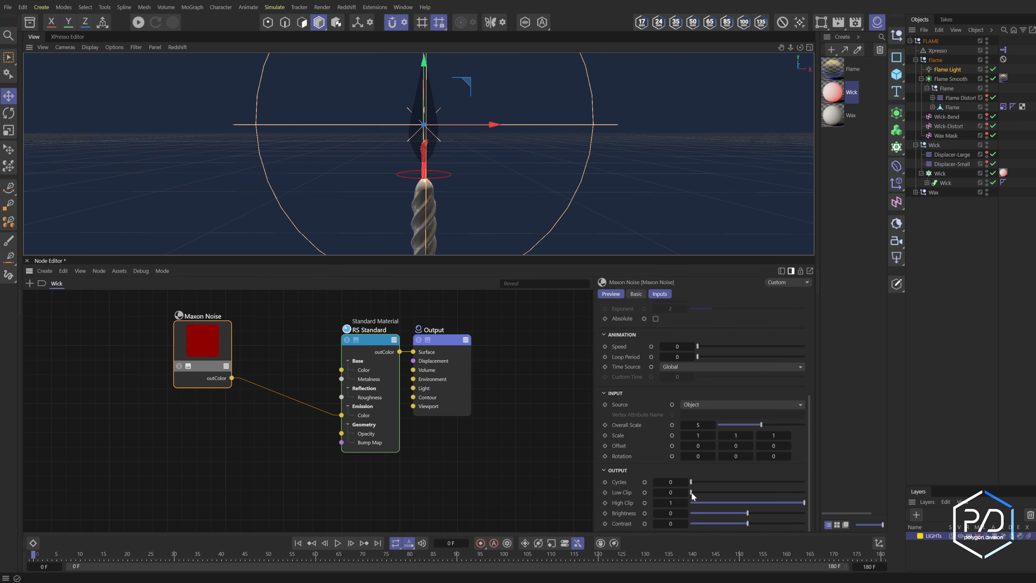
- Raise the Maxon Noise's Low Clip to about 0.66, judging the glowing wick in the live render
left_click_drag(719, 496, 748, 496)
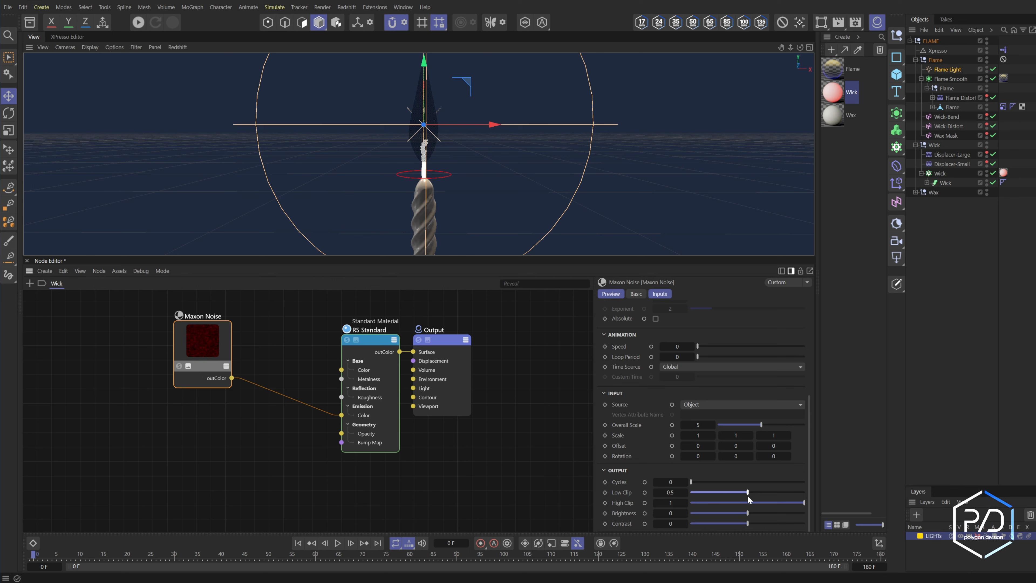
scroll(636, 408, "up", 5)
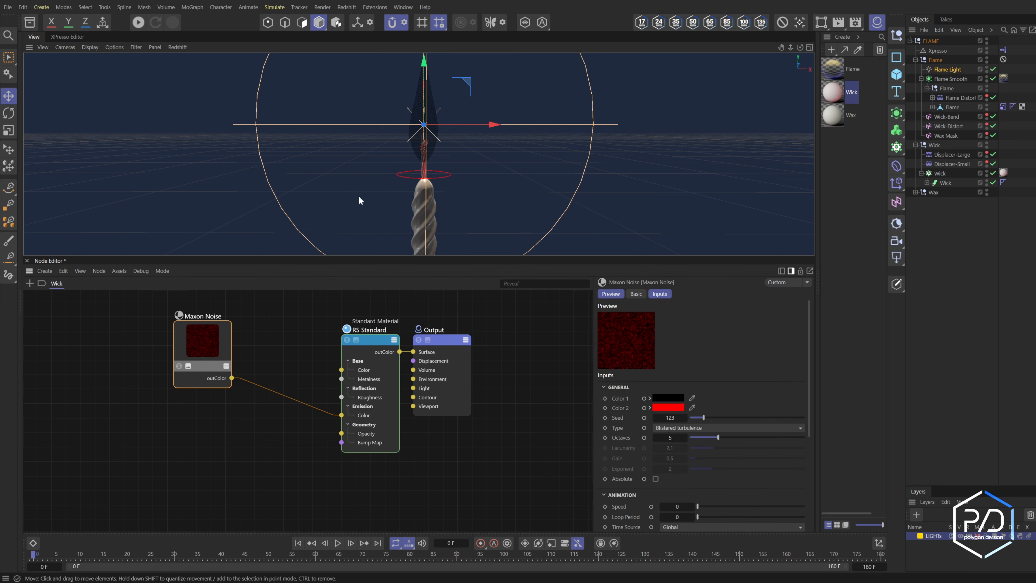
left_click(138, 22)
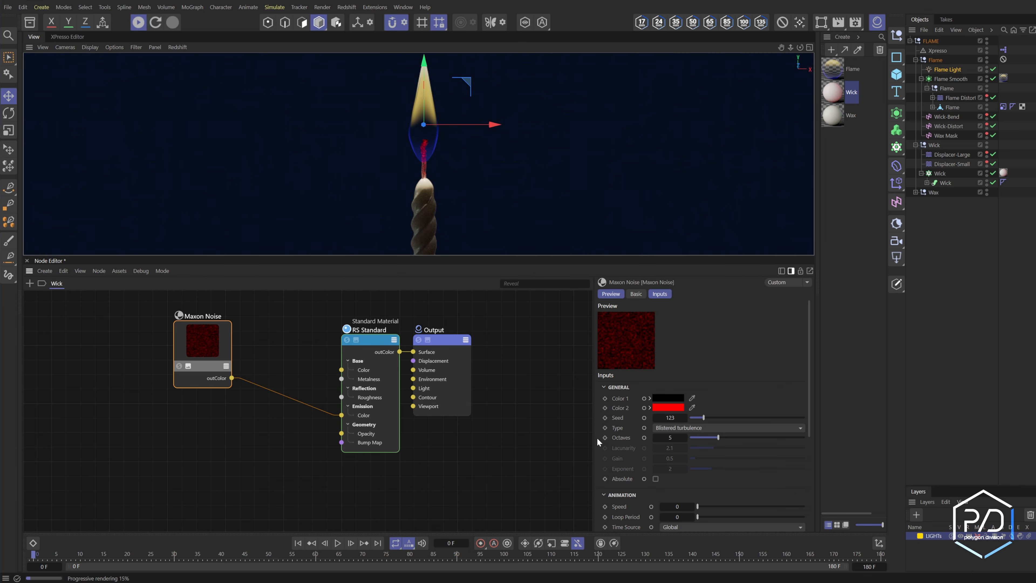
scroll(645, 521, "down", 5)
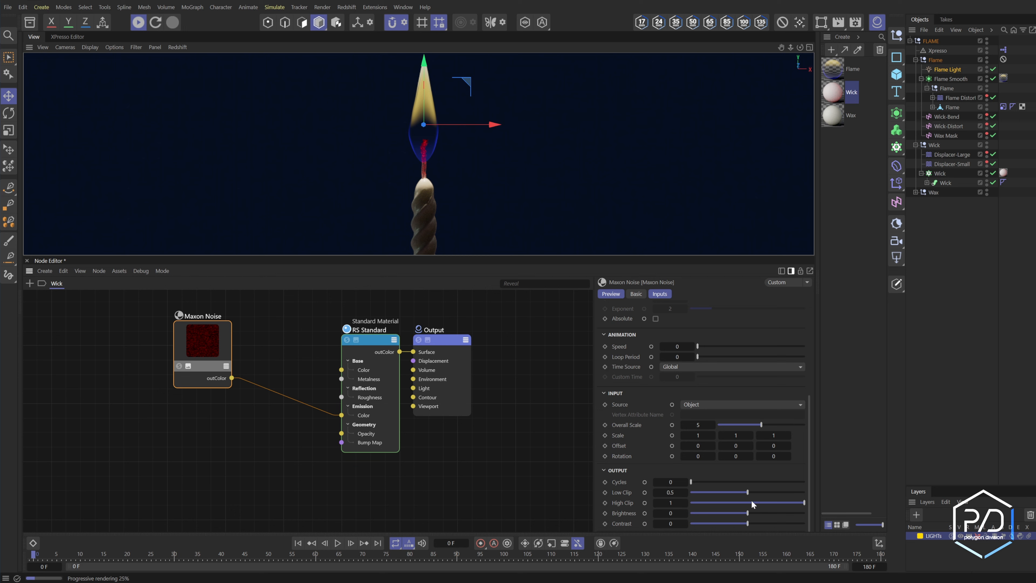
left_click_drag(752, 492, 768, 493)
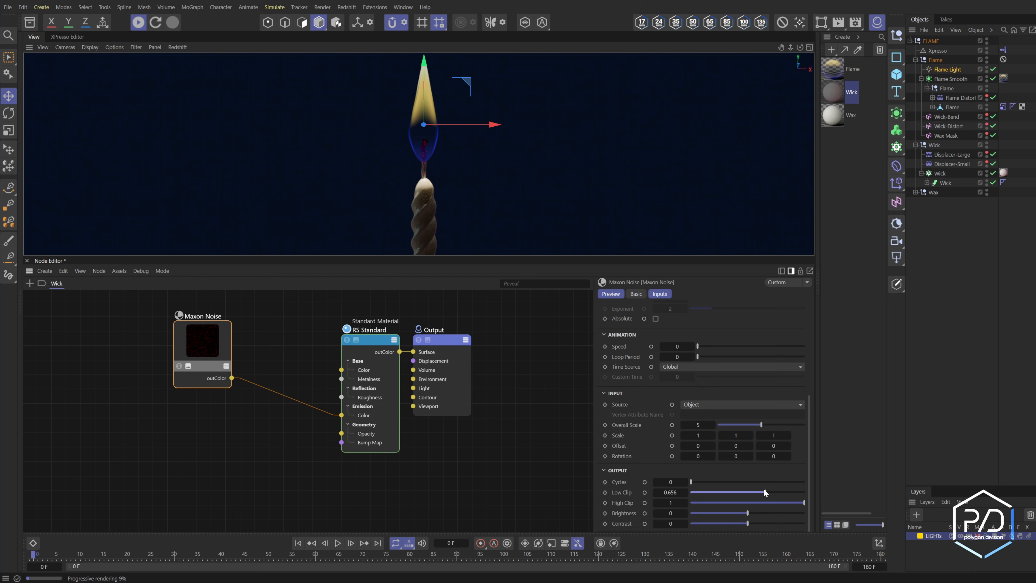
- Set the Wick material's emission weight to 3 on the RS Standard node
scroll(417, 167, "up", 5)
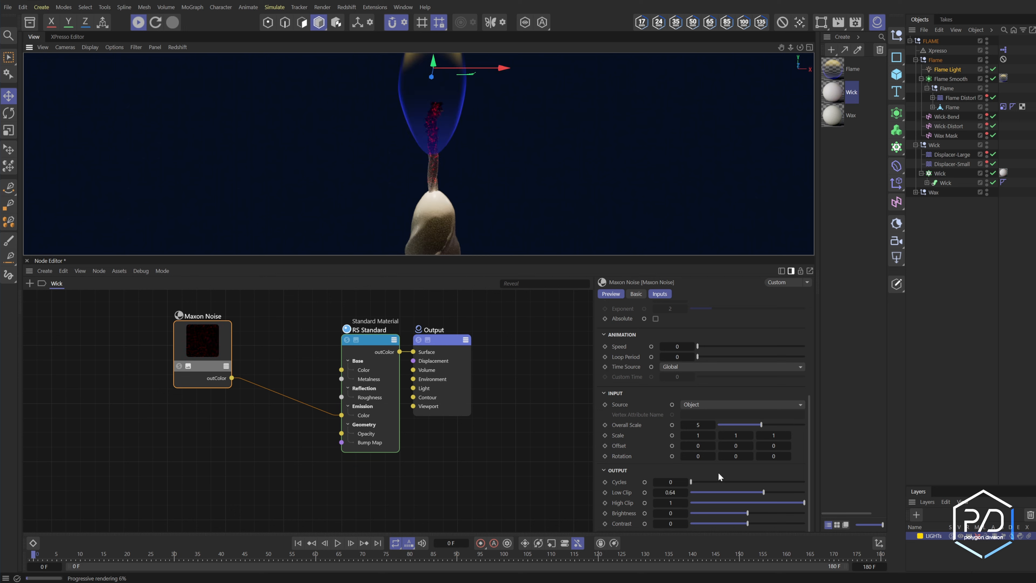
left_click(773, 494)
left_click(379, 344)
scroll(668, 429, "down", 5)
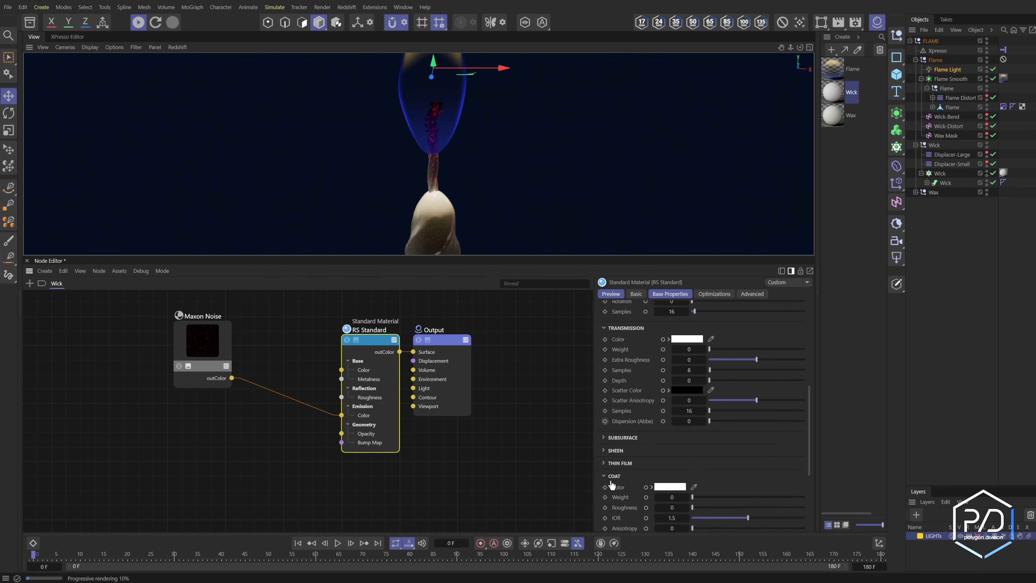
double_click(663, 455)
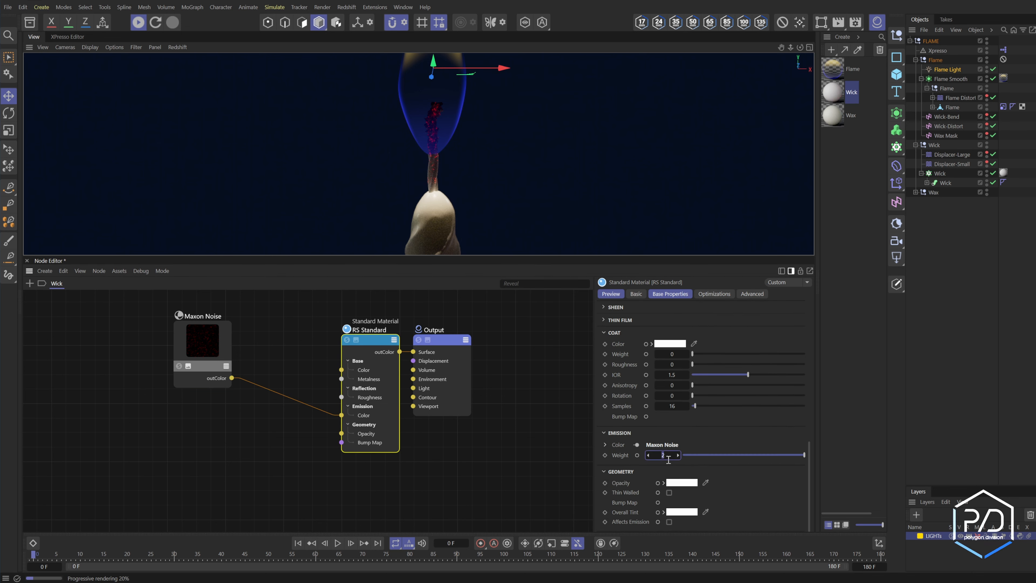
key("Return")
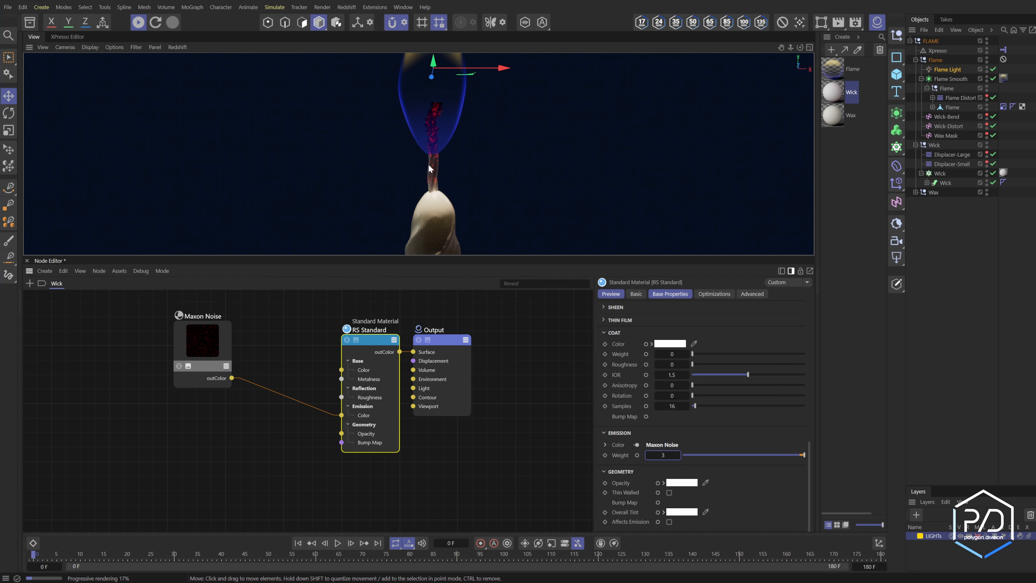
- Collapse the Maxon Noise node's preview, move the node farther away from RS Standard, and stop the live render
left_click(188, 366)
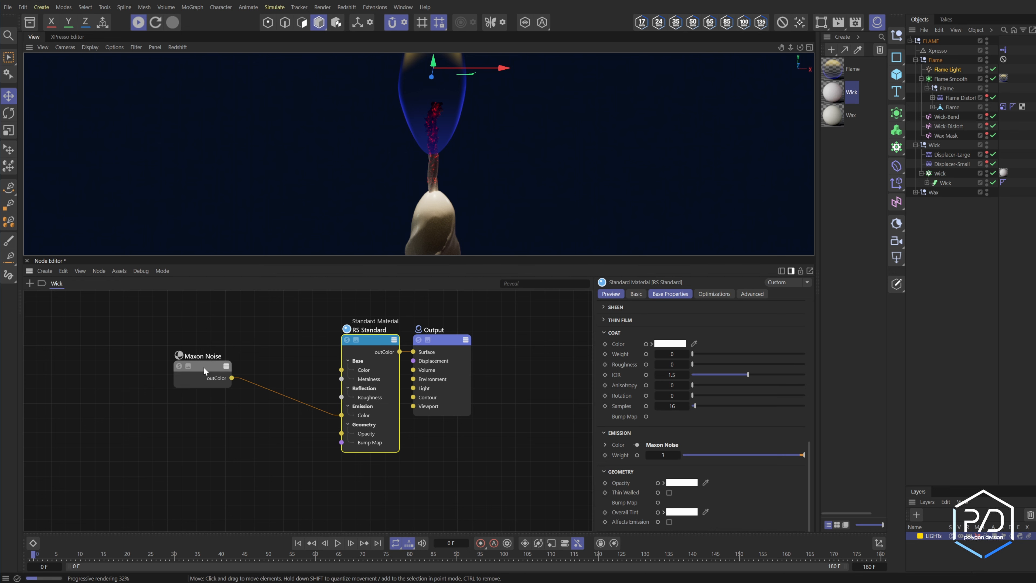
left_click_drag(202, 369, 79, 356)
left_click(132, 21)
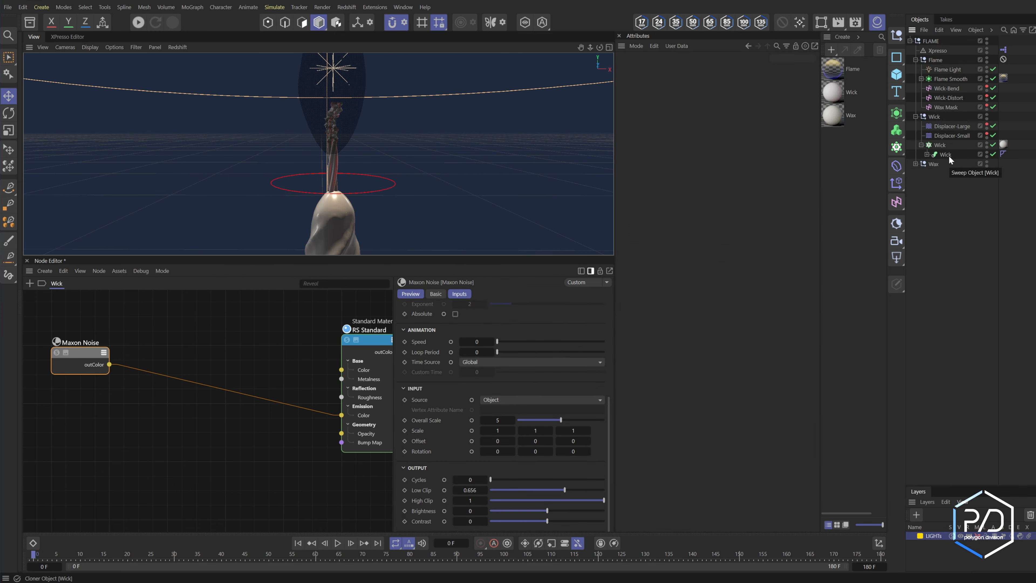
- Parent the Wick cloner under a new Connect object and carry the Wick material tag on that Connect object
left_click(940, 146)
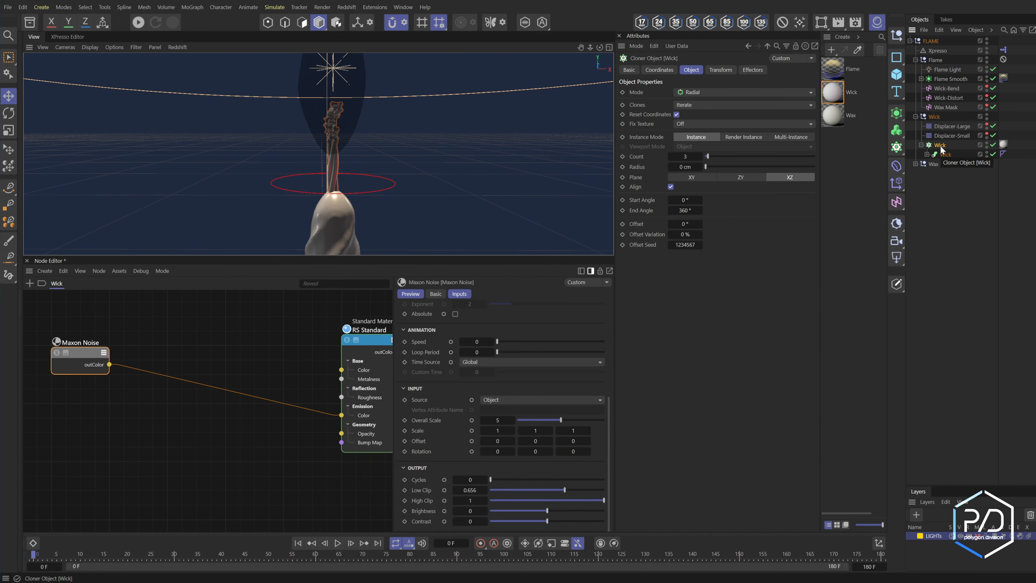
left_click(896, 113)
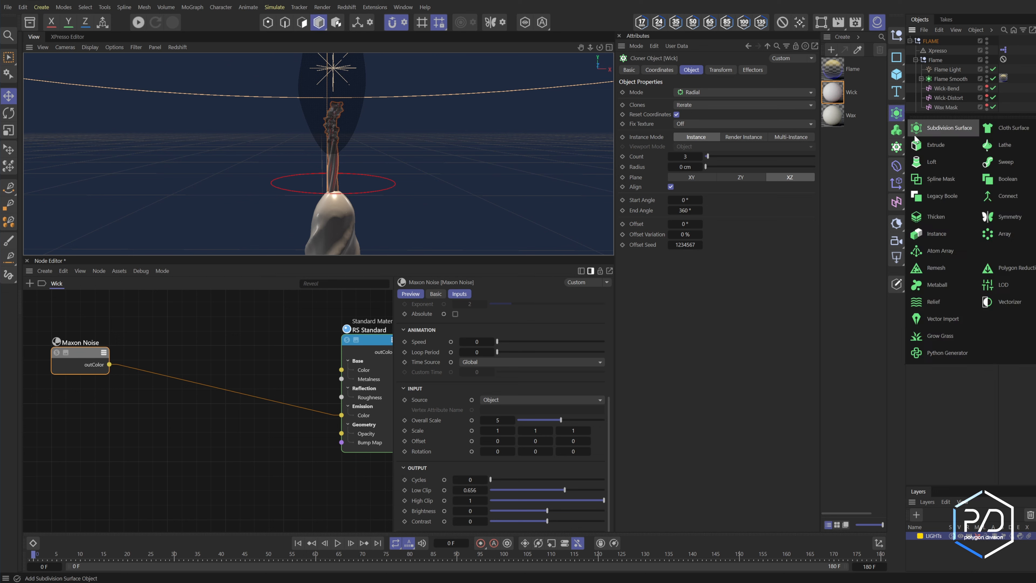
left_click(1001, 199, "alt")
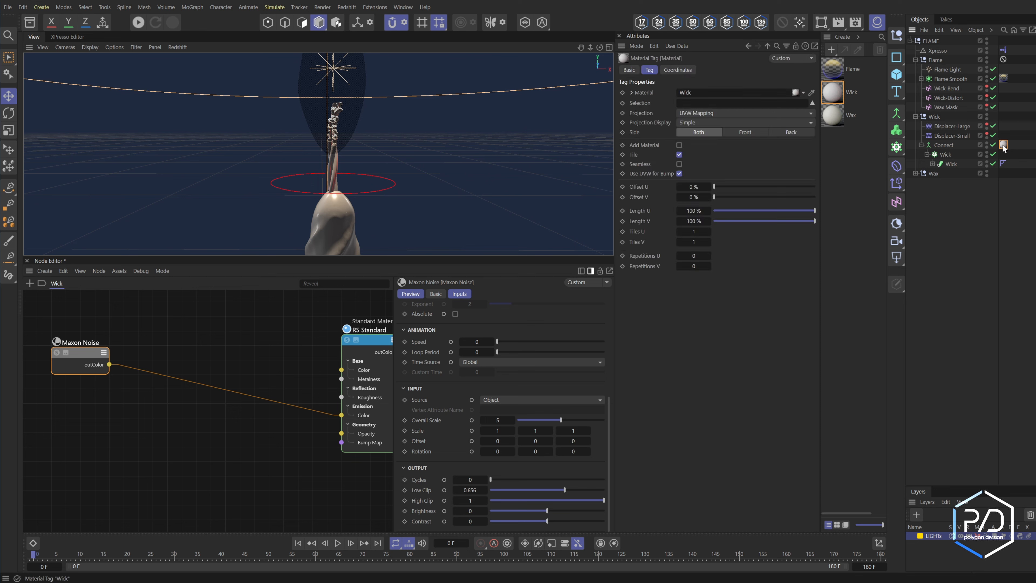
- Add a Vertex Map tag to the Connect object and drive it with the Wick-Distort field
right_click(944, 144)
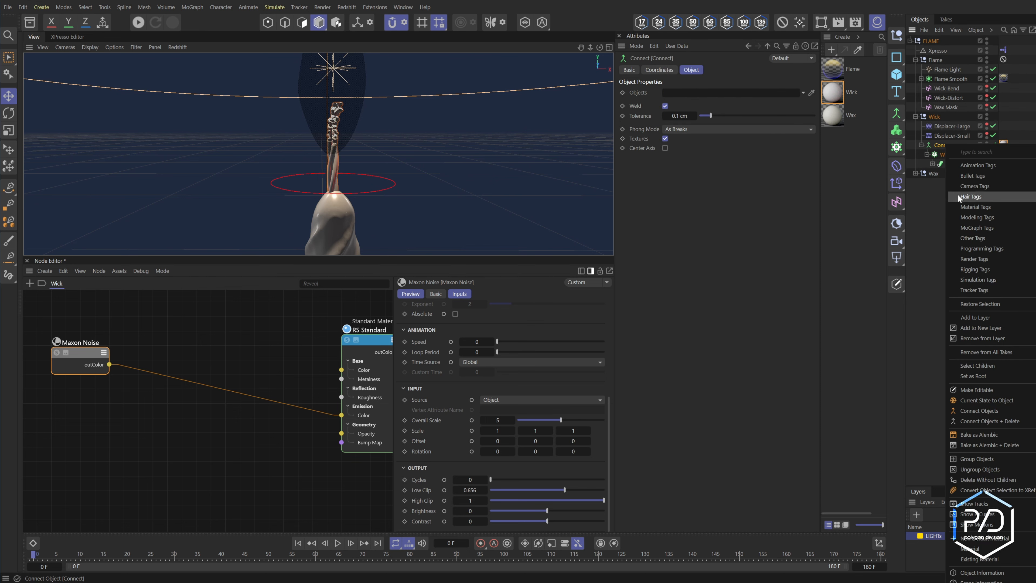
mouse_move(985, 236)
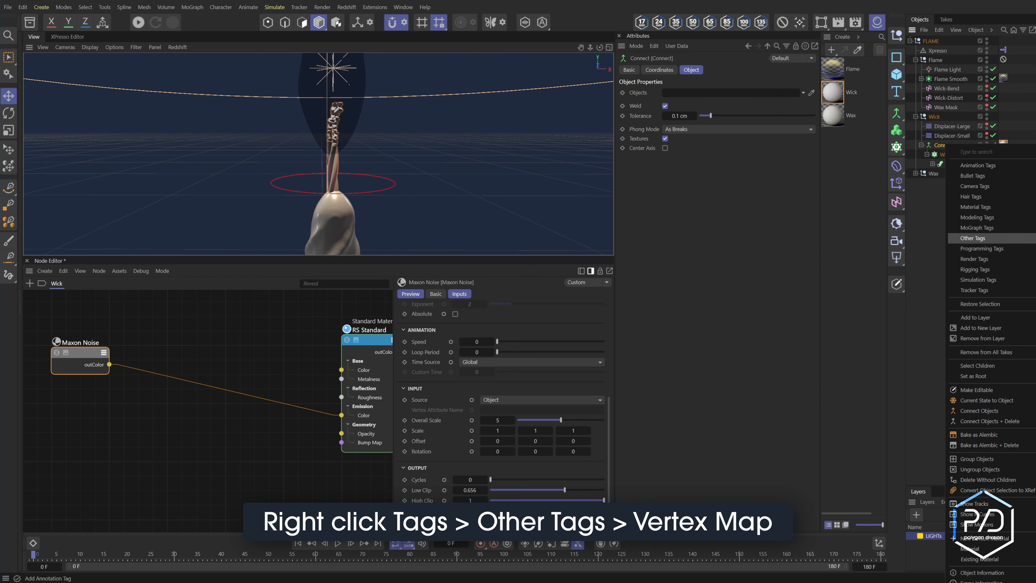
left_click(1035, 300)
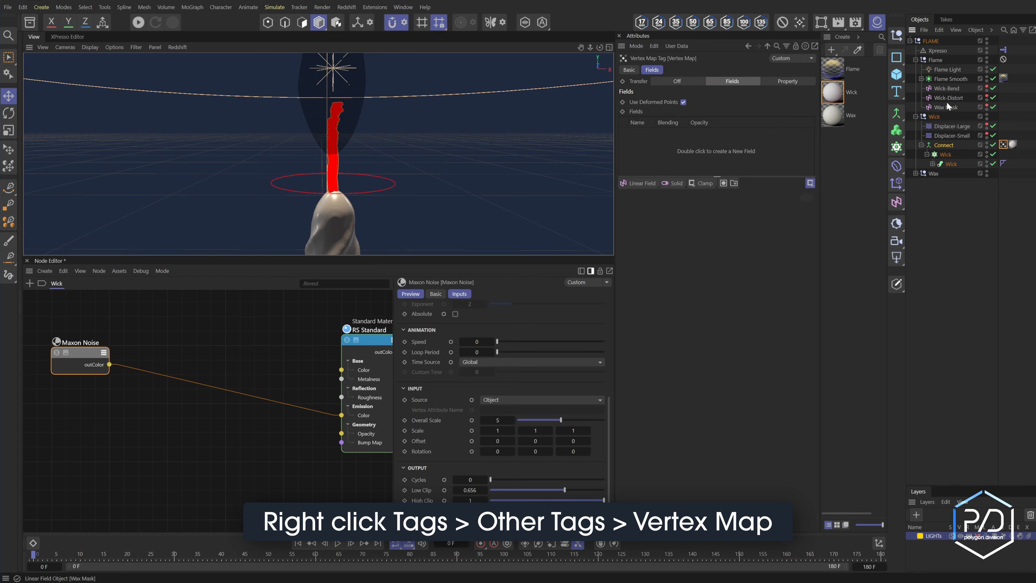
left_click_drag(948, 97, 654, 141)
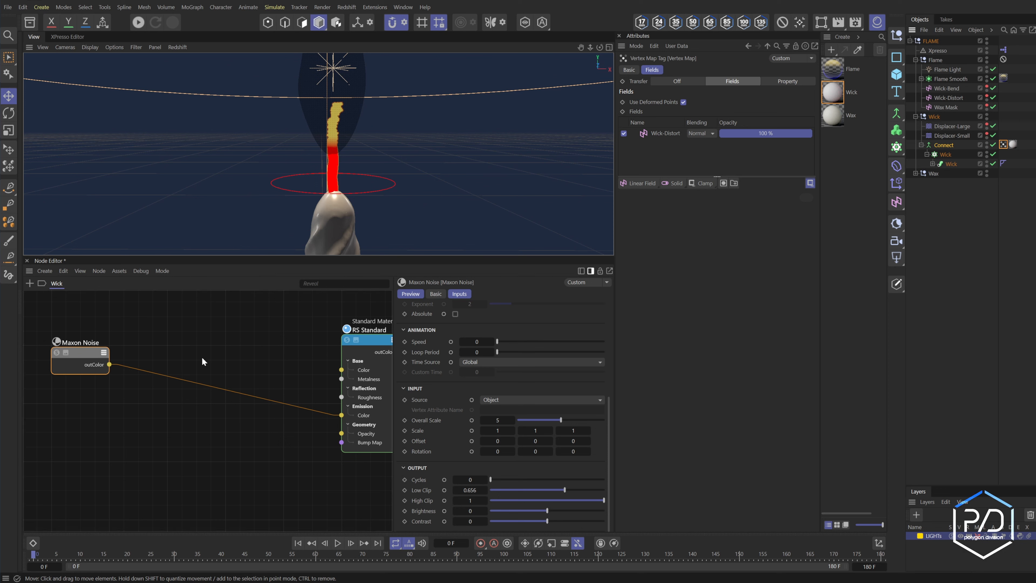
- Add a Vertex Attribute node below the Maxon Noise and assign the Connect object's Vertex Map as its attribute name
double_click(186, 359)
type("ver")
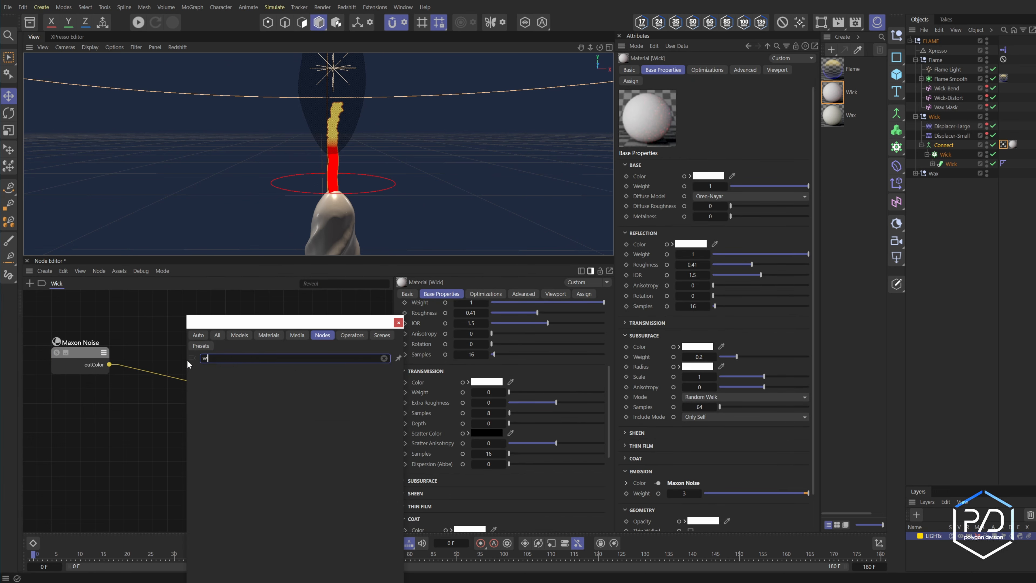
key("Return")
left_click_drag(187, 360, 80, 391)
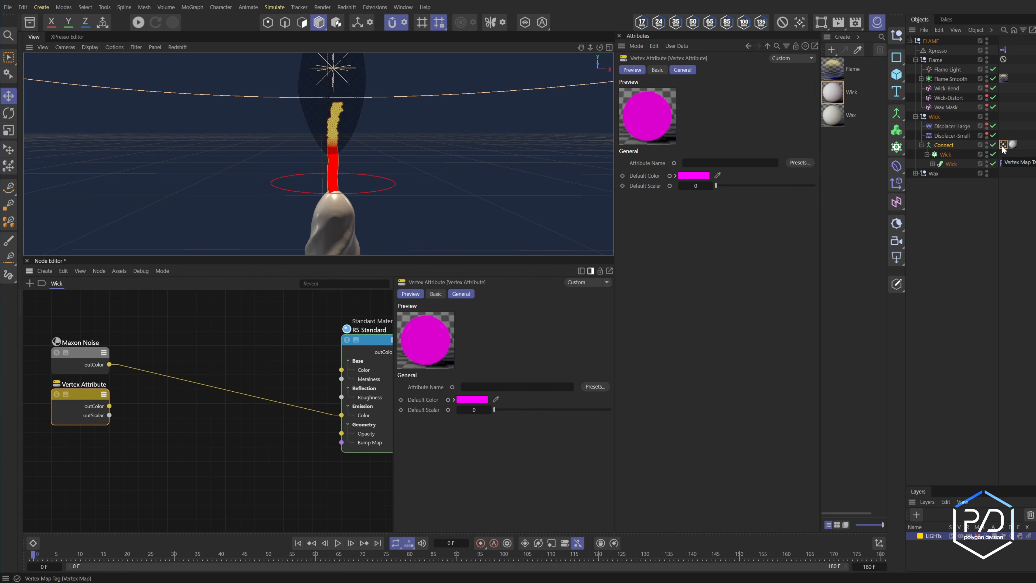
left_click_drag(736, 171, 717, 163)
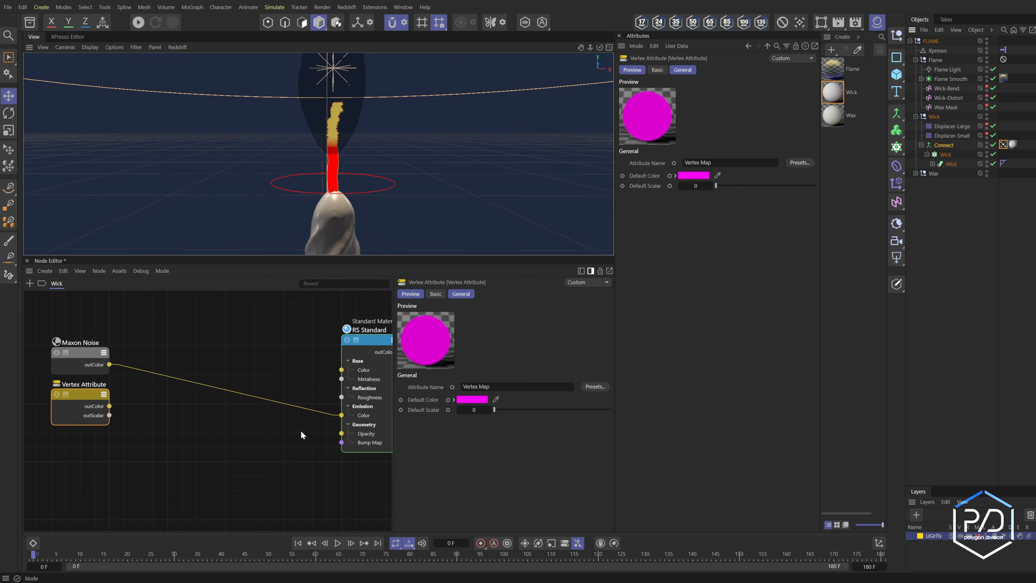
- Add a Color Layer node to the Wick material and remove its Layer 2 ports
double_click(199, 361)
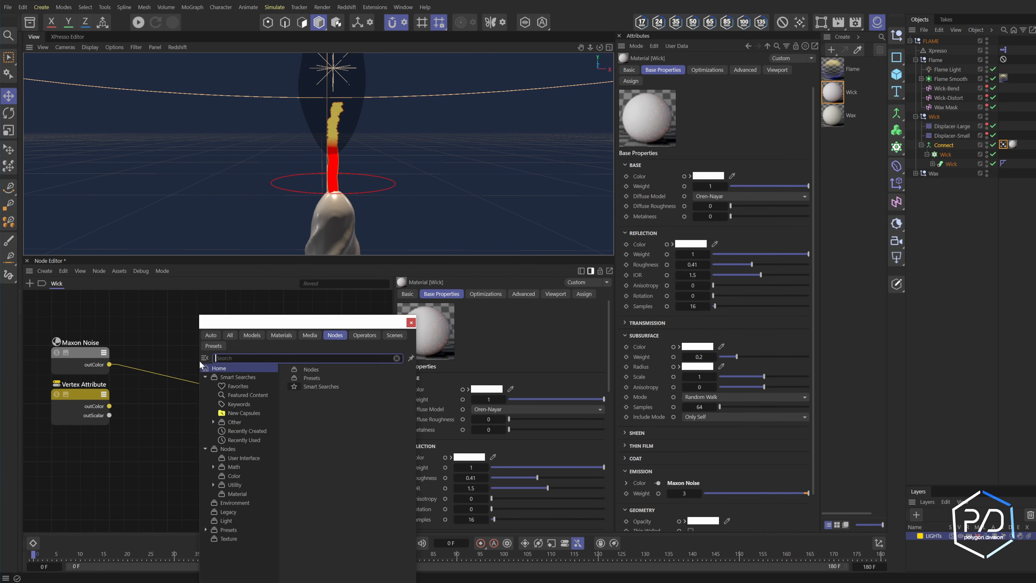
type("layer")
key("Return")
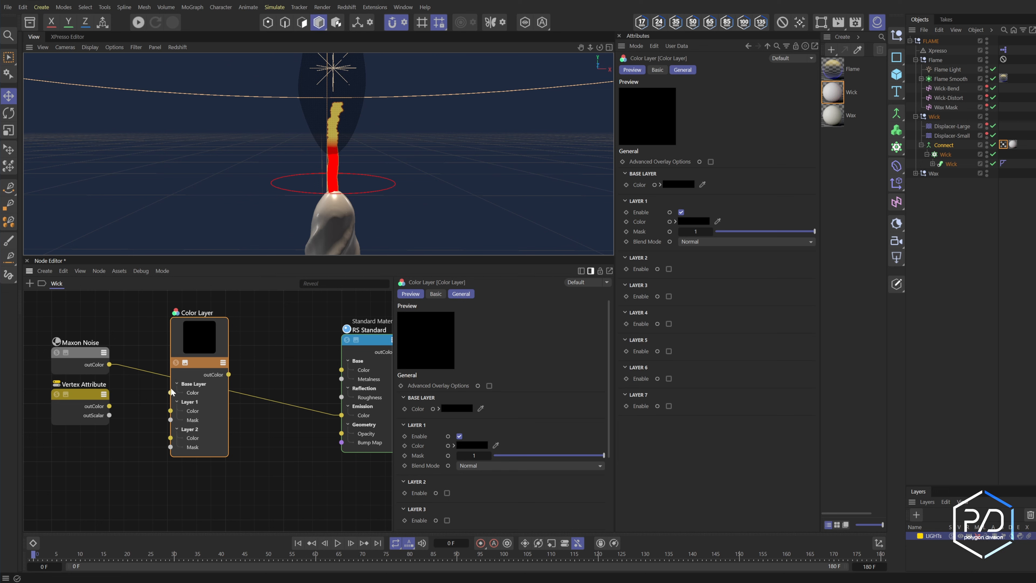
double_click(193, 429)
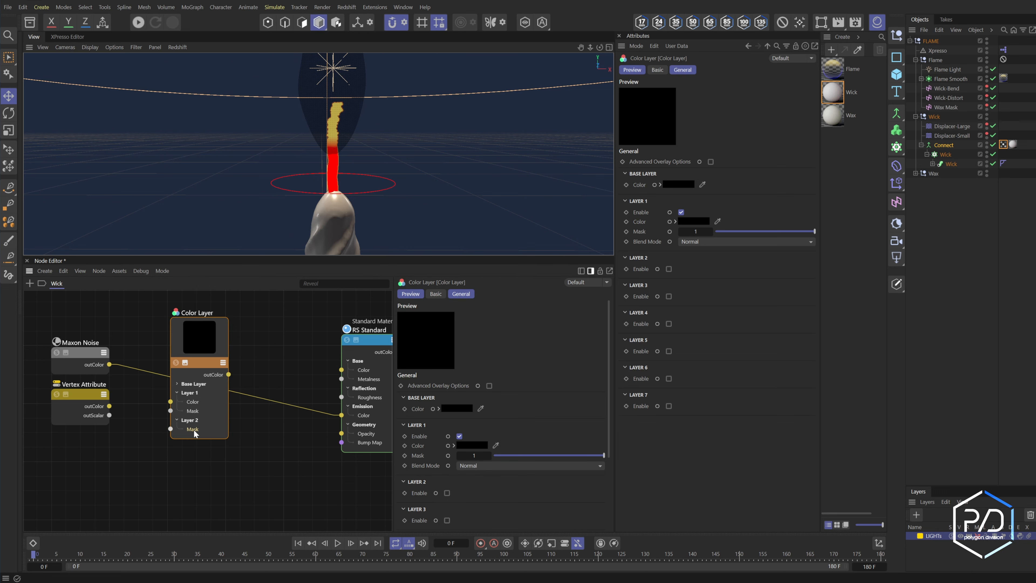
double_click(193, 429)
- Feed the Maxon Noise into Layer 1 Color, the Vertex Attribute into its Mask, and the Color Layer into the emission color
left_click_drag(109, 364, 172, 405)
left_click_drag(110, 405, 172, 410)
left_click(98, 414)
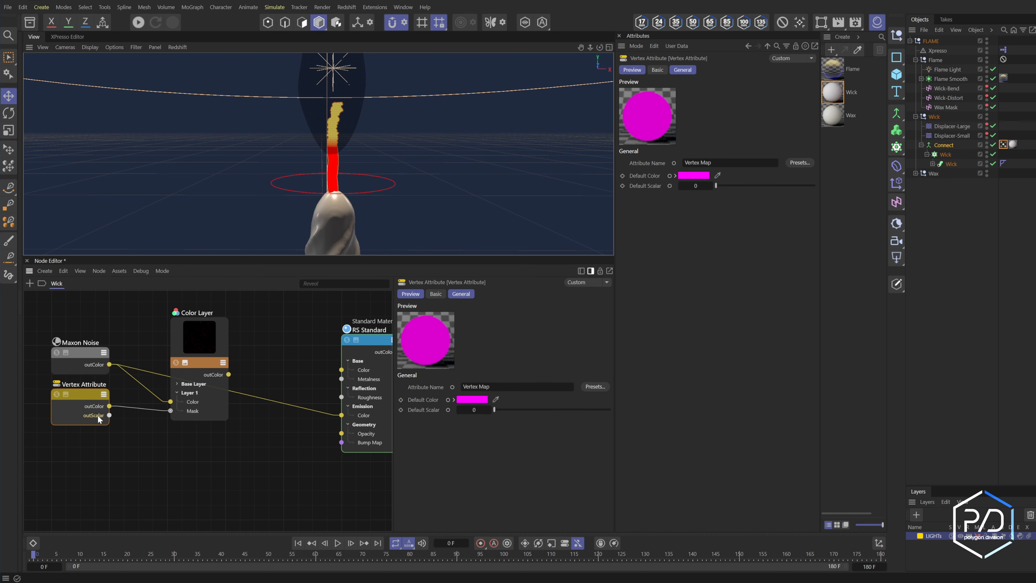
double_click(97, 416)
left_click(229, 374)
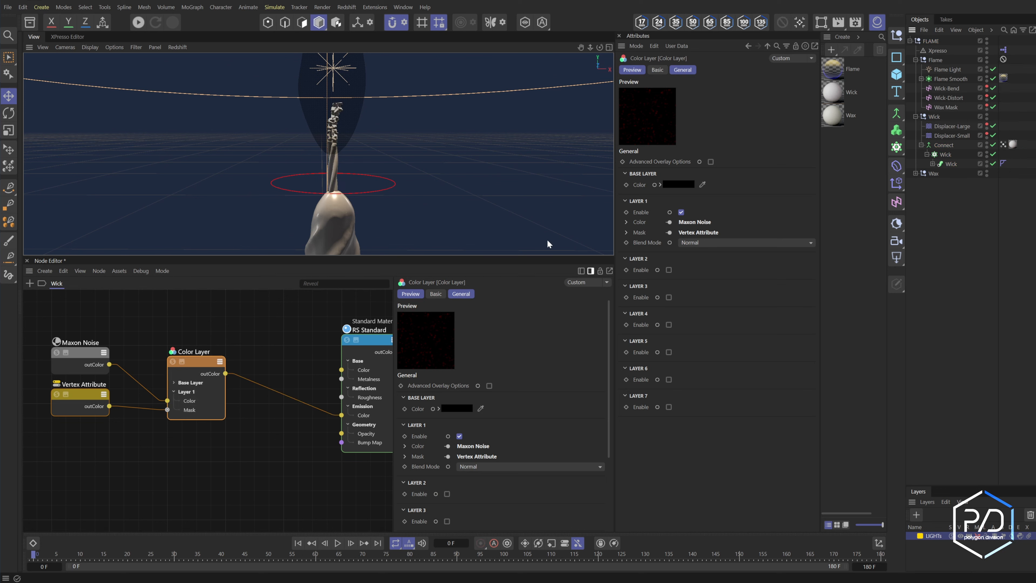
- With the live render running, replace Wick with the Connect object in the Flame Light's exclude list and rename that object Connect-Wick
left_click(138, 22)
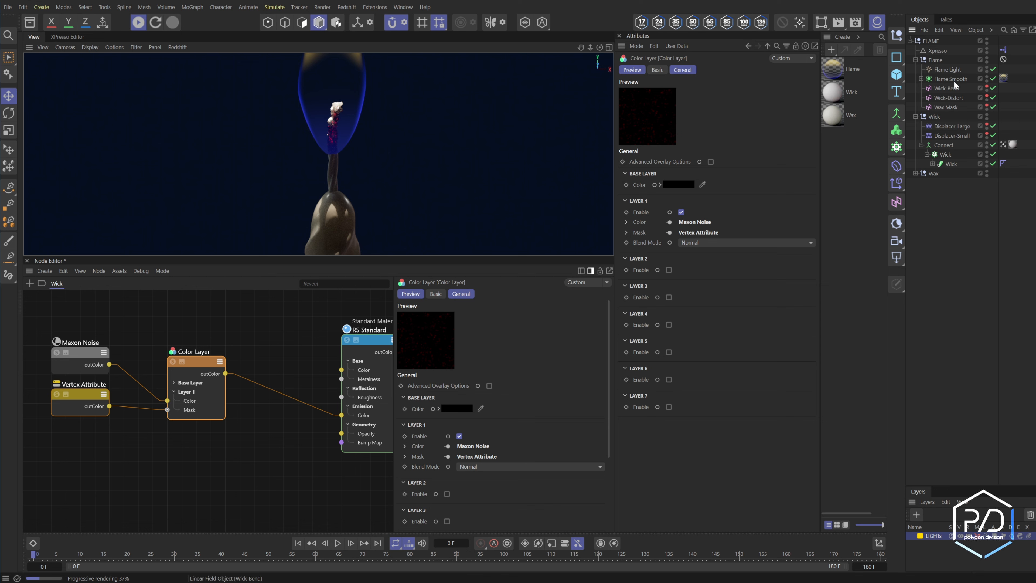
left_click(949, 69)
left_click(670, 126)
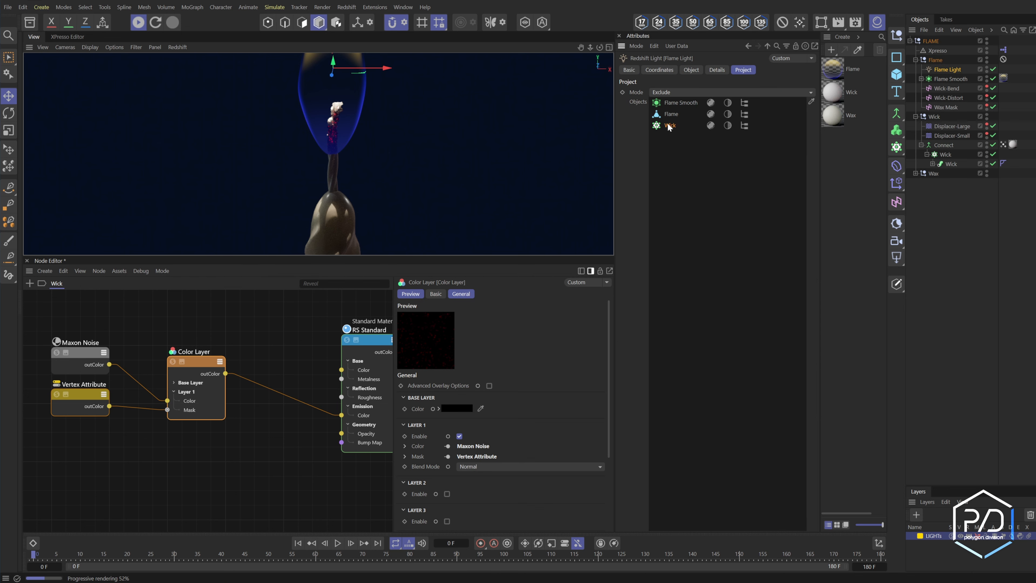
key("Delete")
left_click_drag(942, 146, 672, 142)
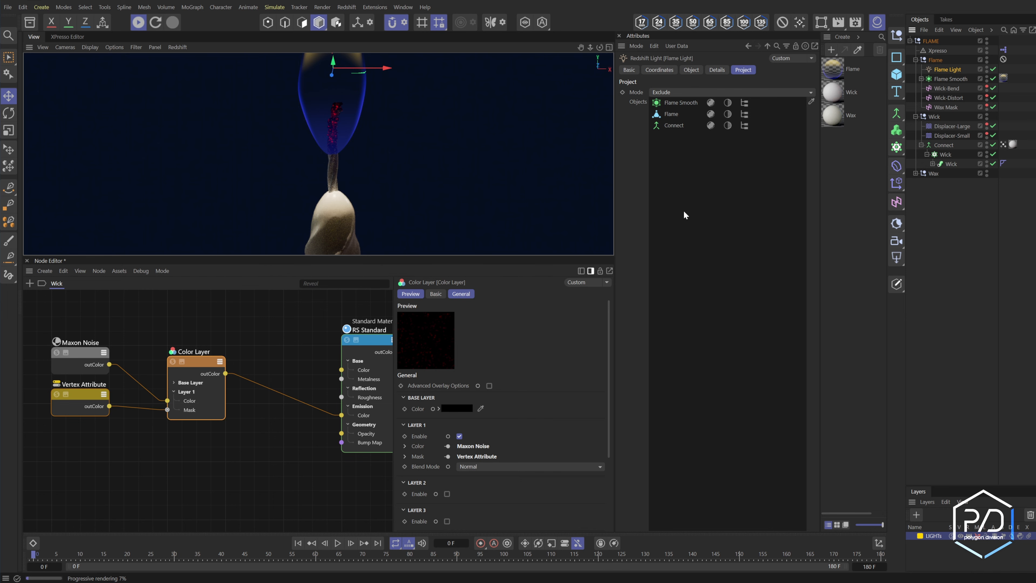
double_click(945, 145)
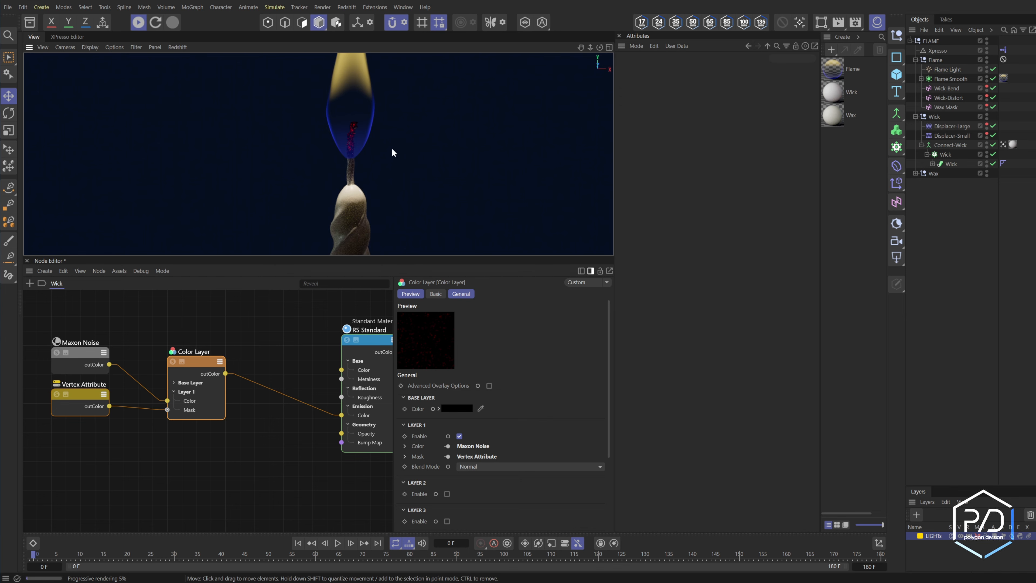
- Set the Maxon Noise's Overall Scale to 10 and its Low Clip to 0.65
scroll(393, 152, "up", 1)
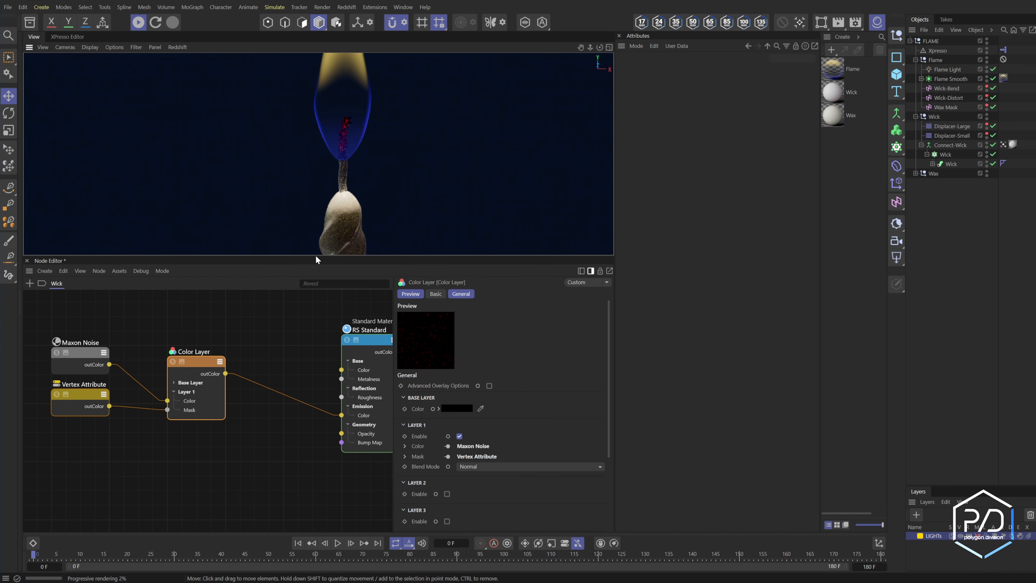
left_click(85, 356)
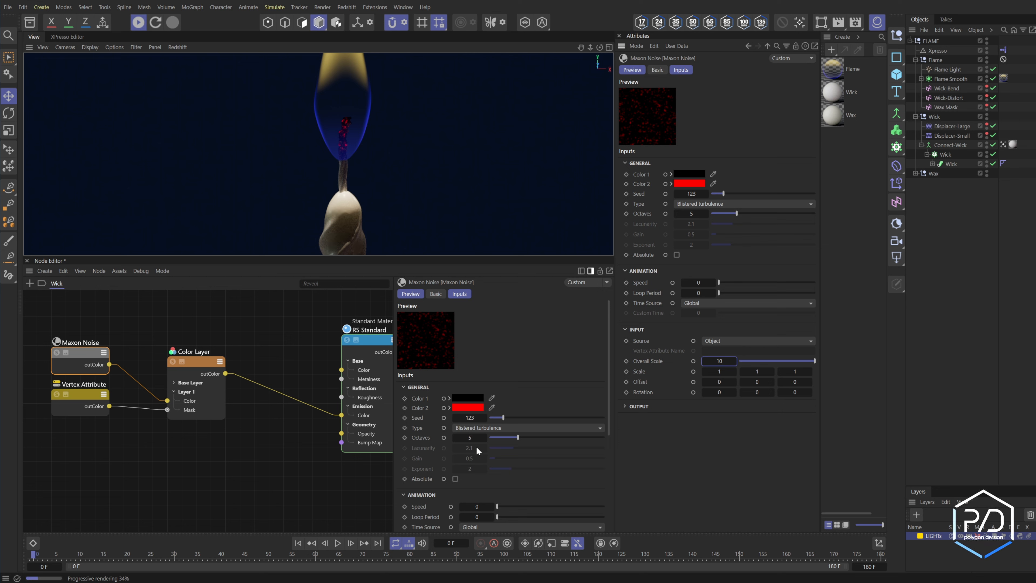
left_click(636, 407)
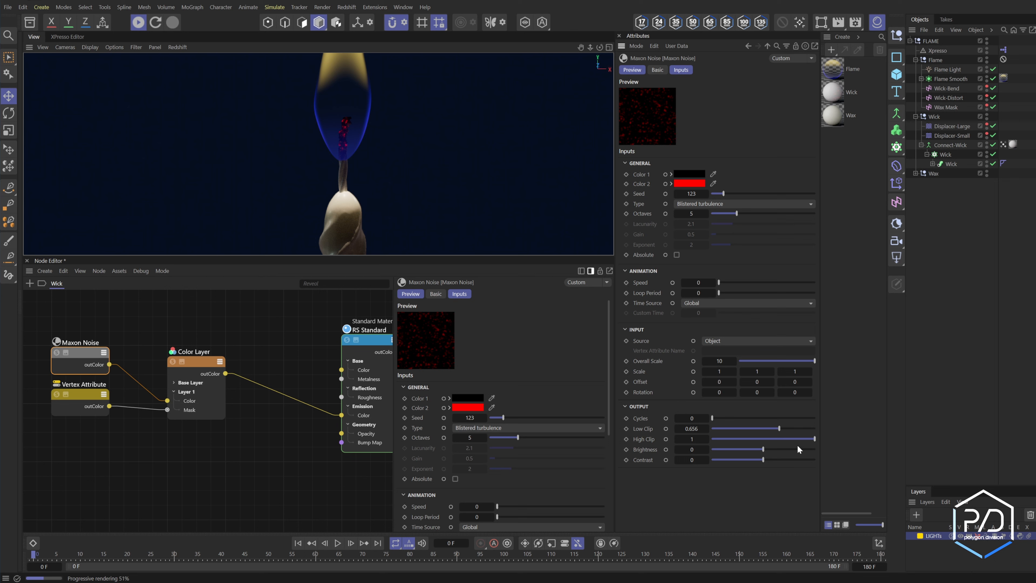
left_click_drag(780, 429, 779, 428)
left_click(701, 428)
left_click(701, 427)
- Set the Wax material's subsurface scale to 10
scroll(418, 220, "down", 3)
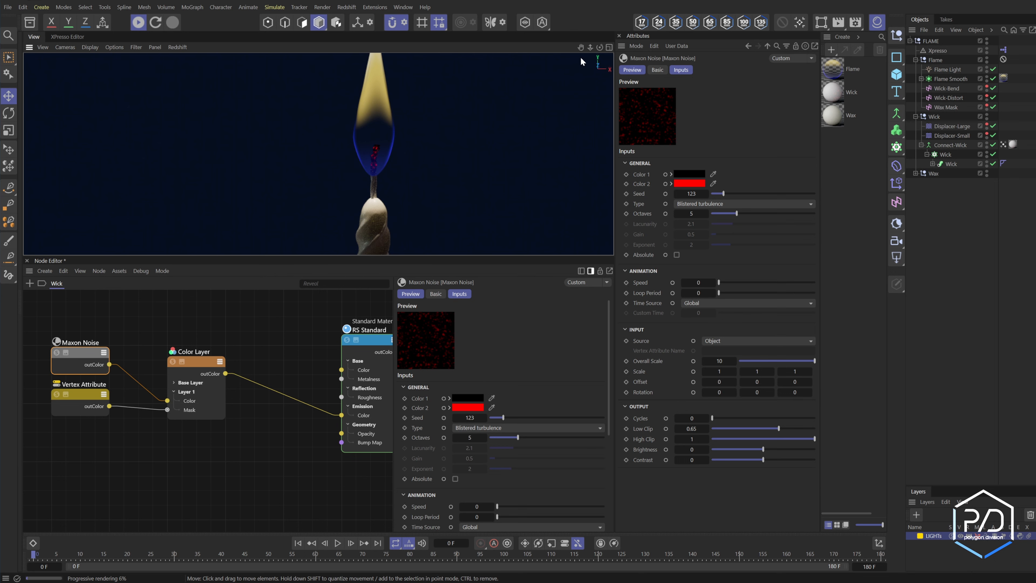
left_click_drag(581, 48, 569, 31)
middle_click_drag(370, 208, 357, 161, "alt")
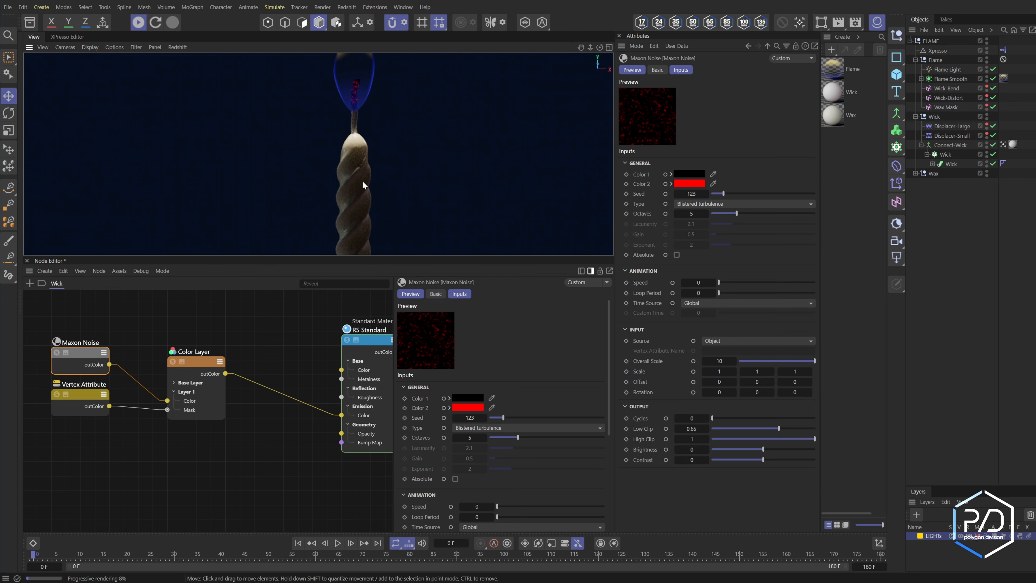
left_click(833, 116)
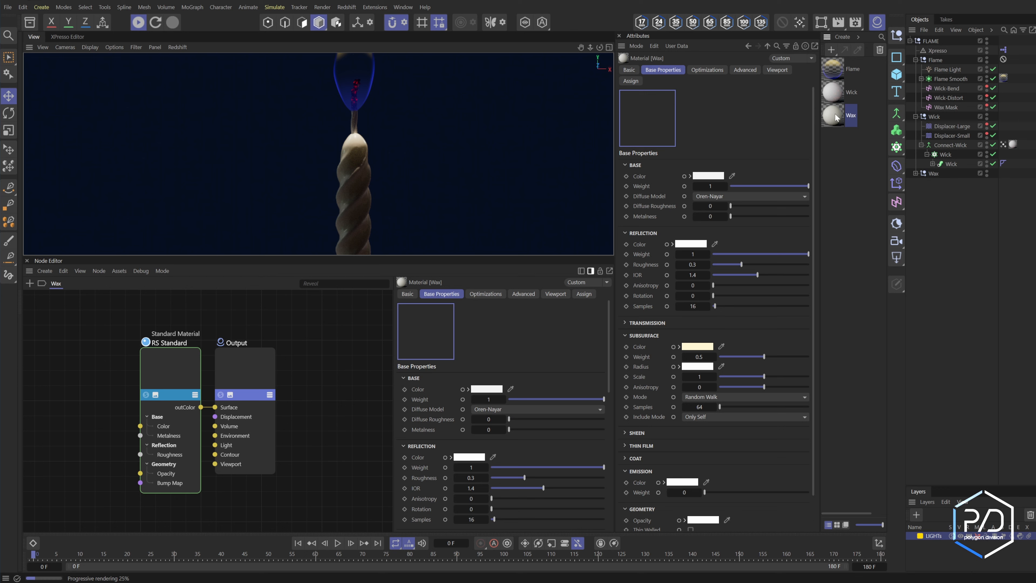
left_click_drag(764, 377, 813, 383)
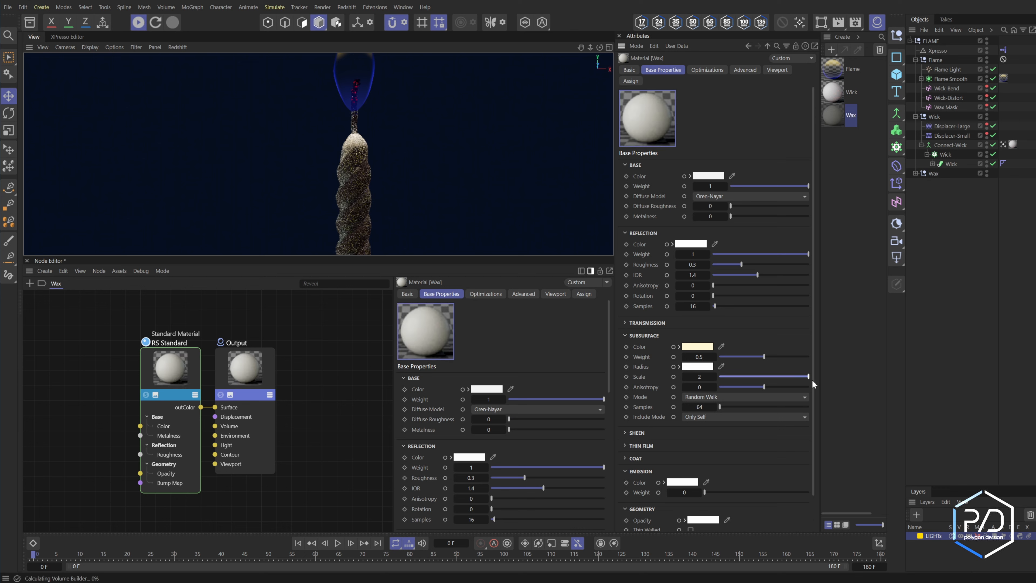
double_click(702, 378)
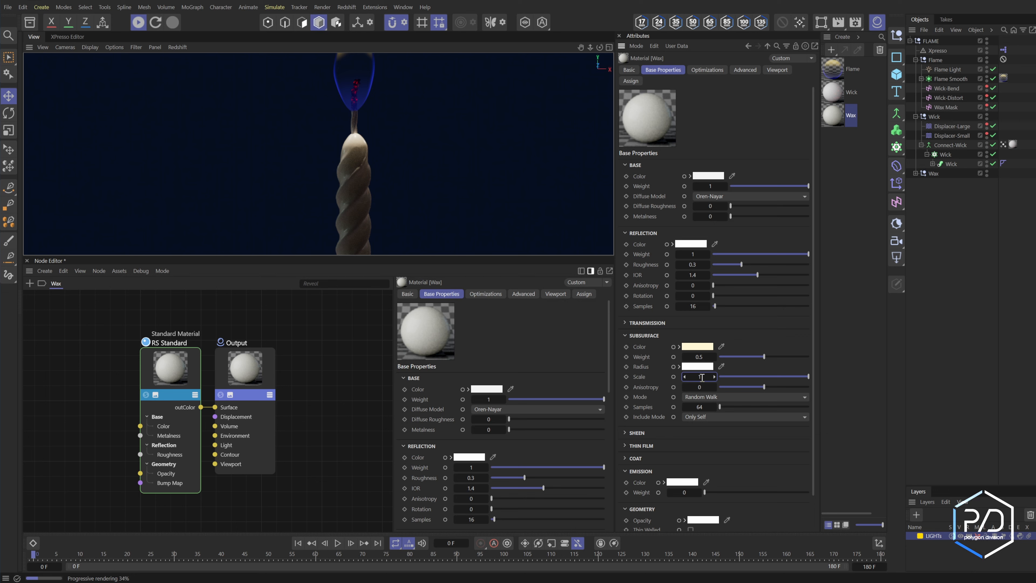
type("0")
key("Return")
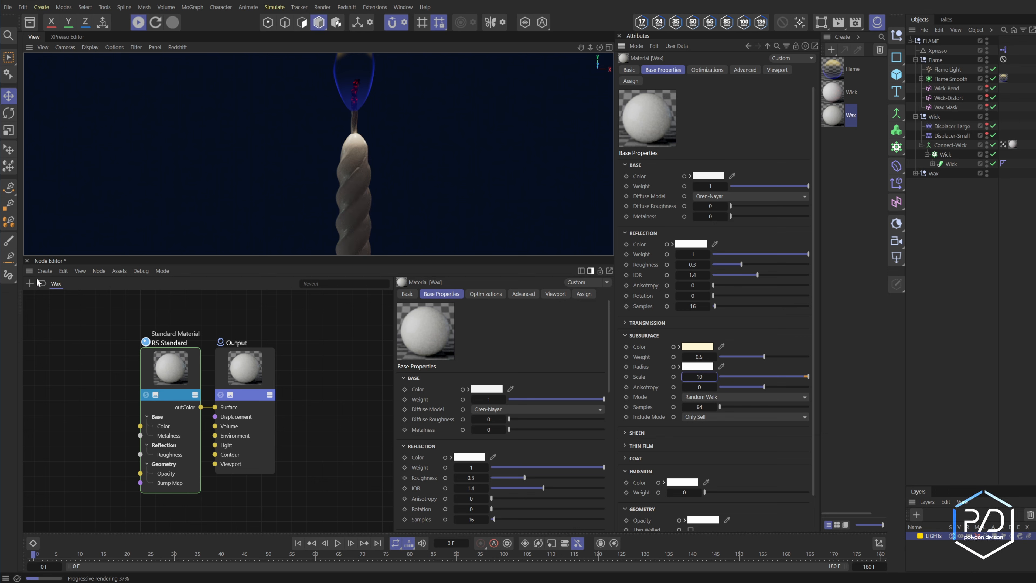
- Put away the Node Editor to enlarge the viewport, frame the whole flame and candle, and restart the live render
left_click(139, 23)
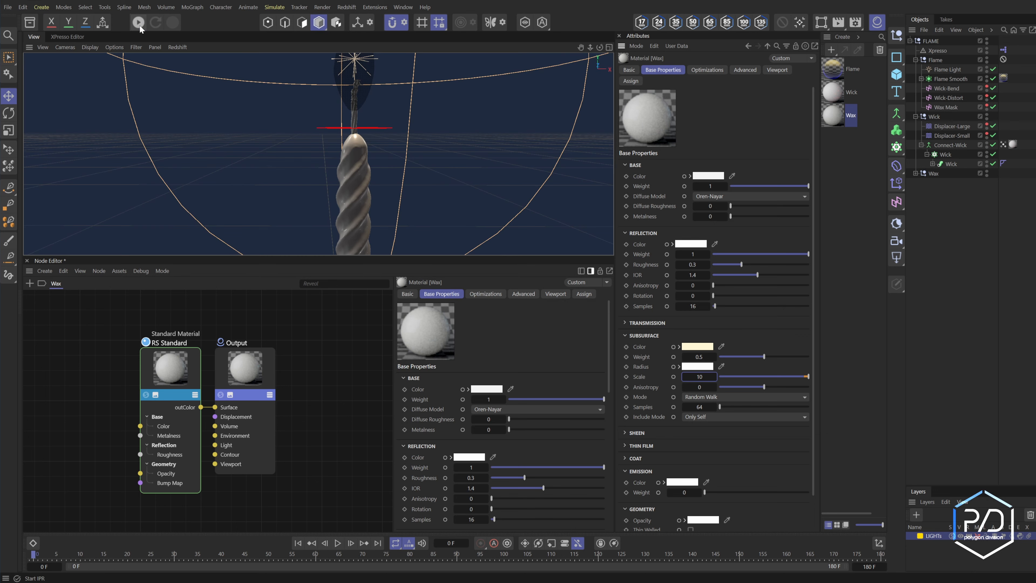
left_click(30, 273, "ctrl")
scroll(286, 377, "down", 2)
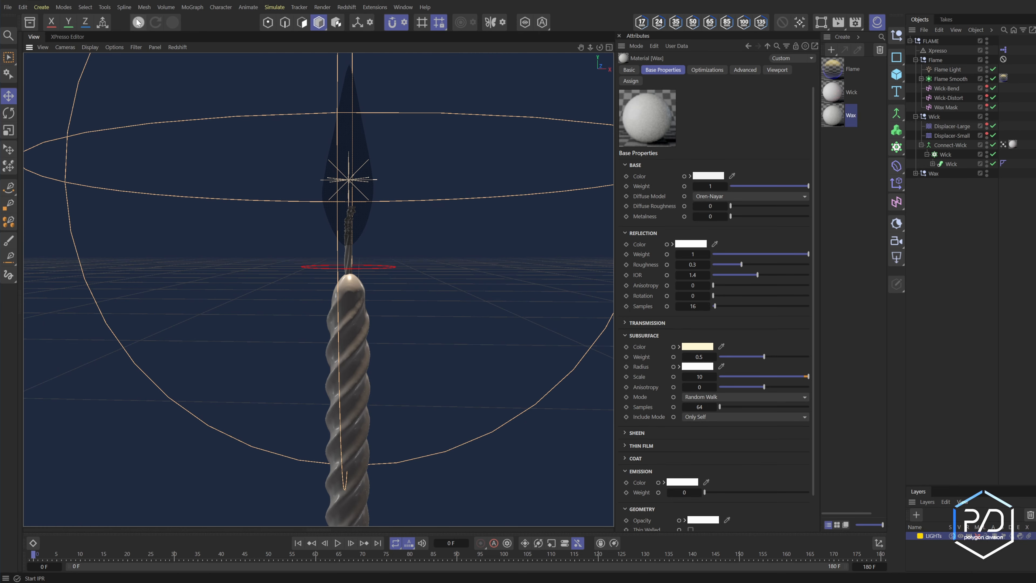
left_click(139, 22)
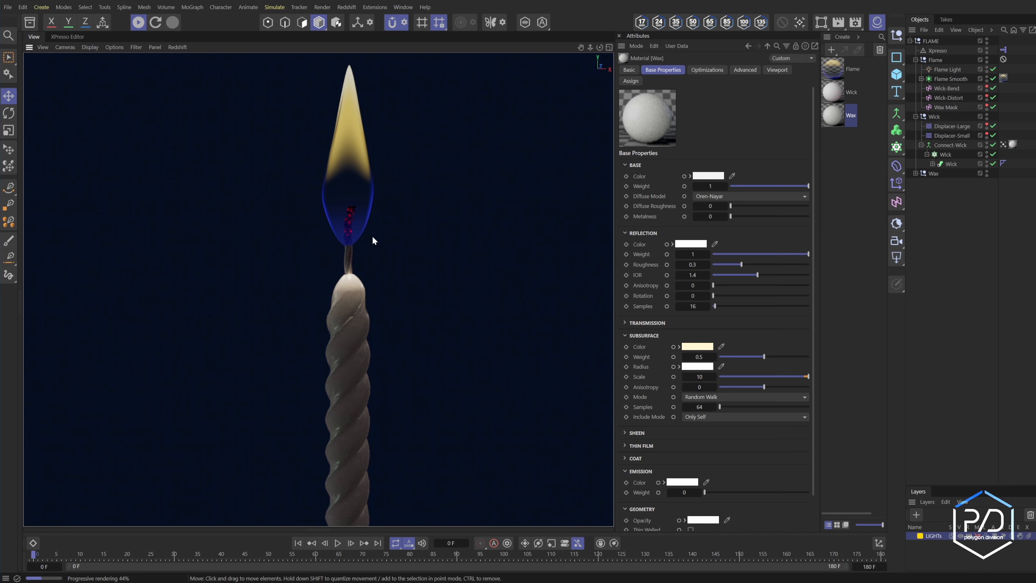
- Test the candle rig by moving the Flame null vertically in the live render
left_click(372, 184)
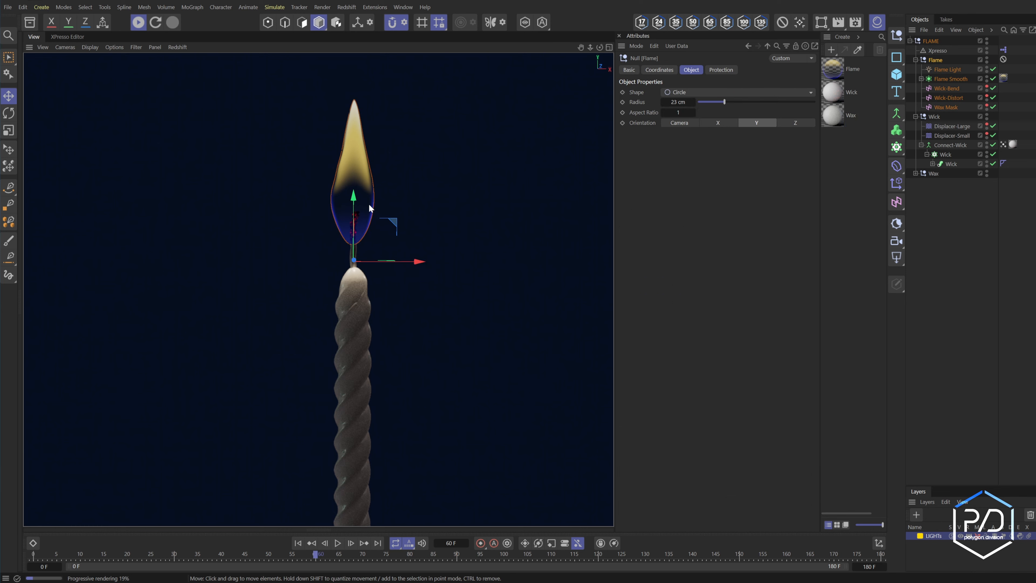
left_click_drag(353, 196, 357, 136)
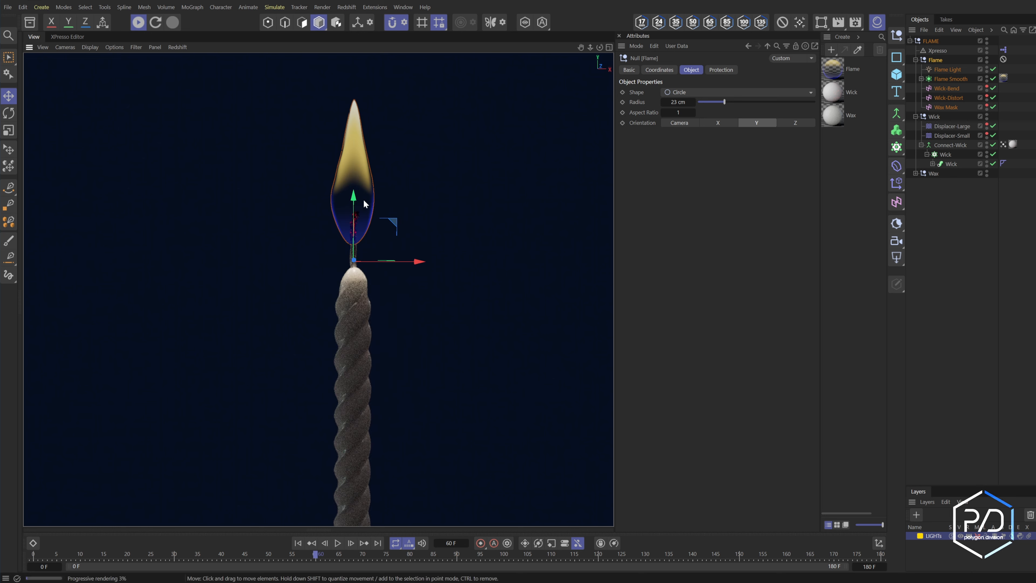
left_click_drag(355, 200, 355, 147)
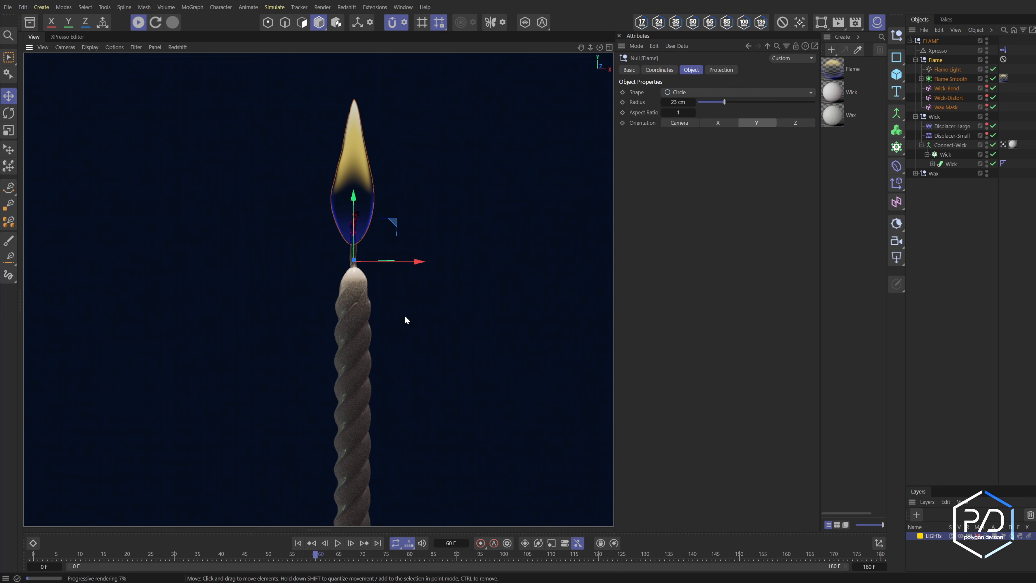